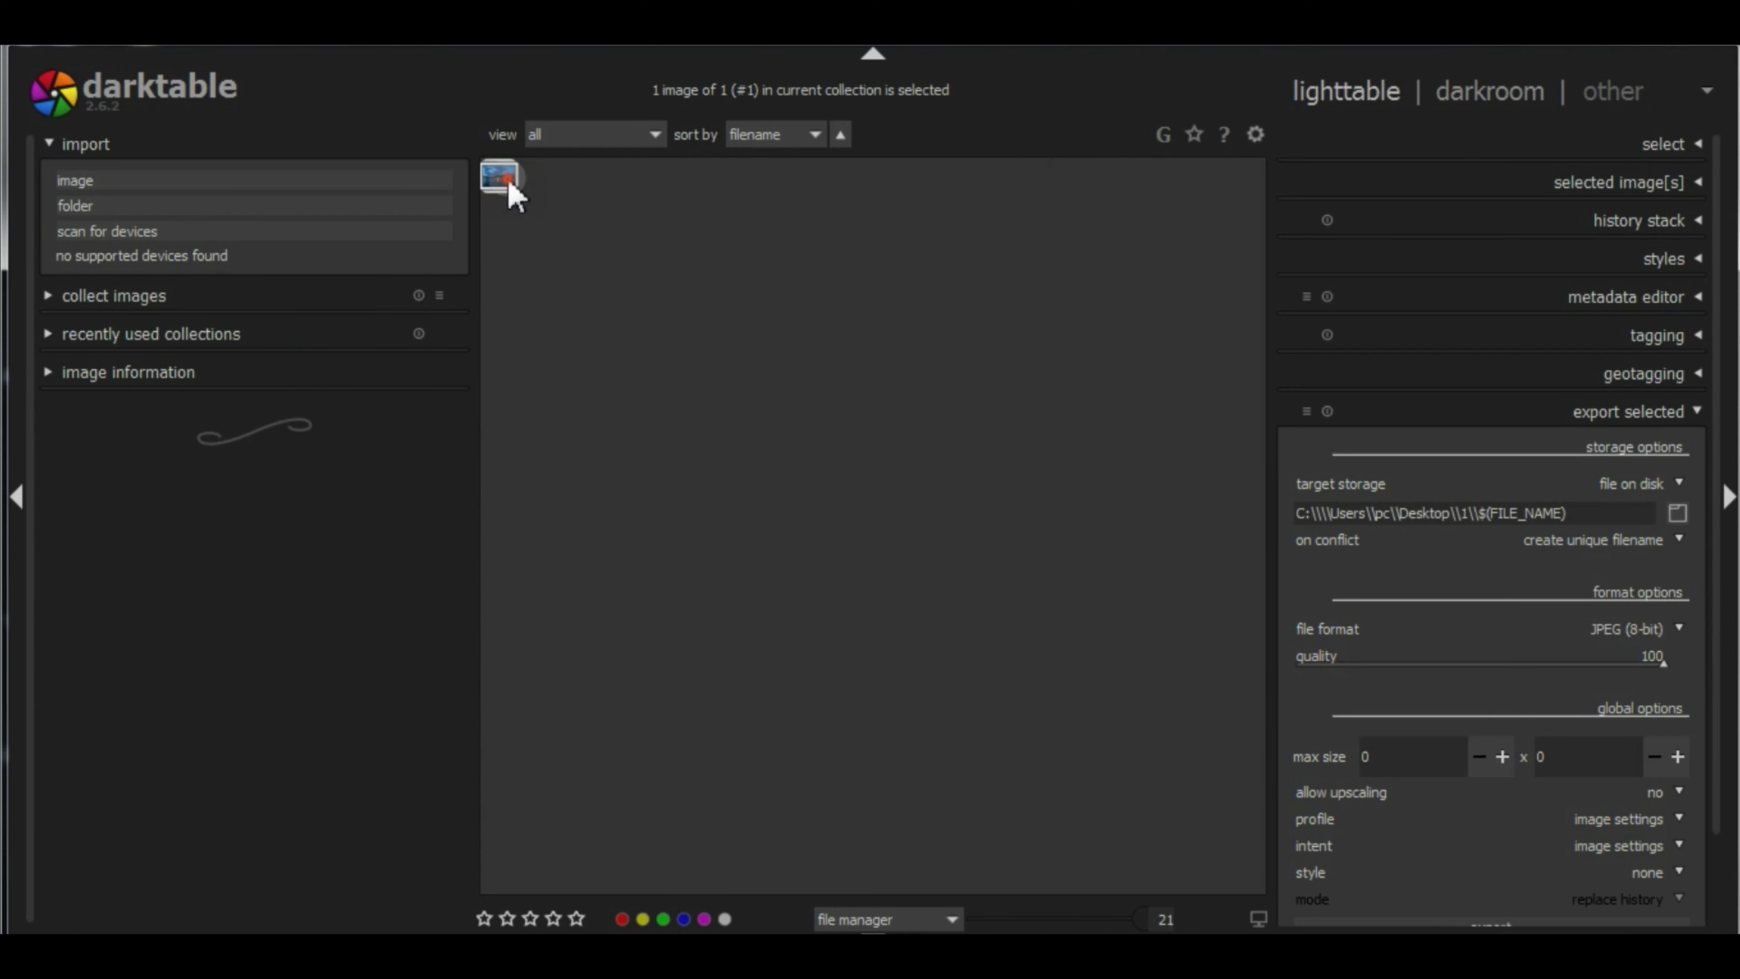
Open the night harbor photo in the darkroom and show the basic module group.
double_click(509, 185)
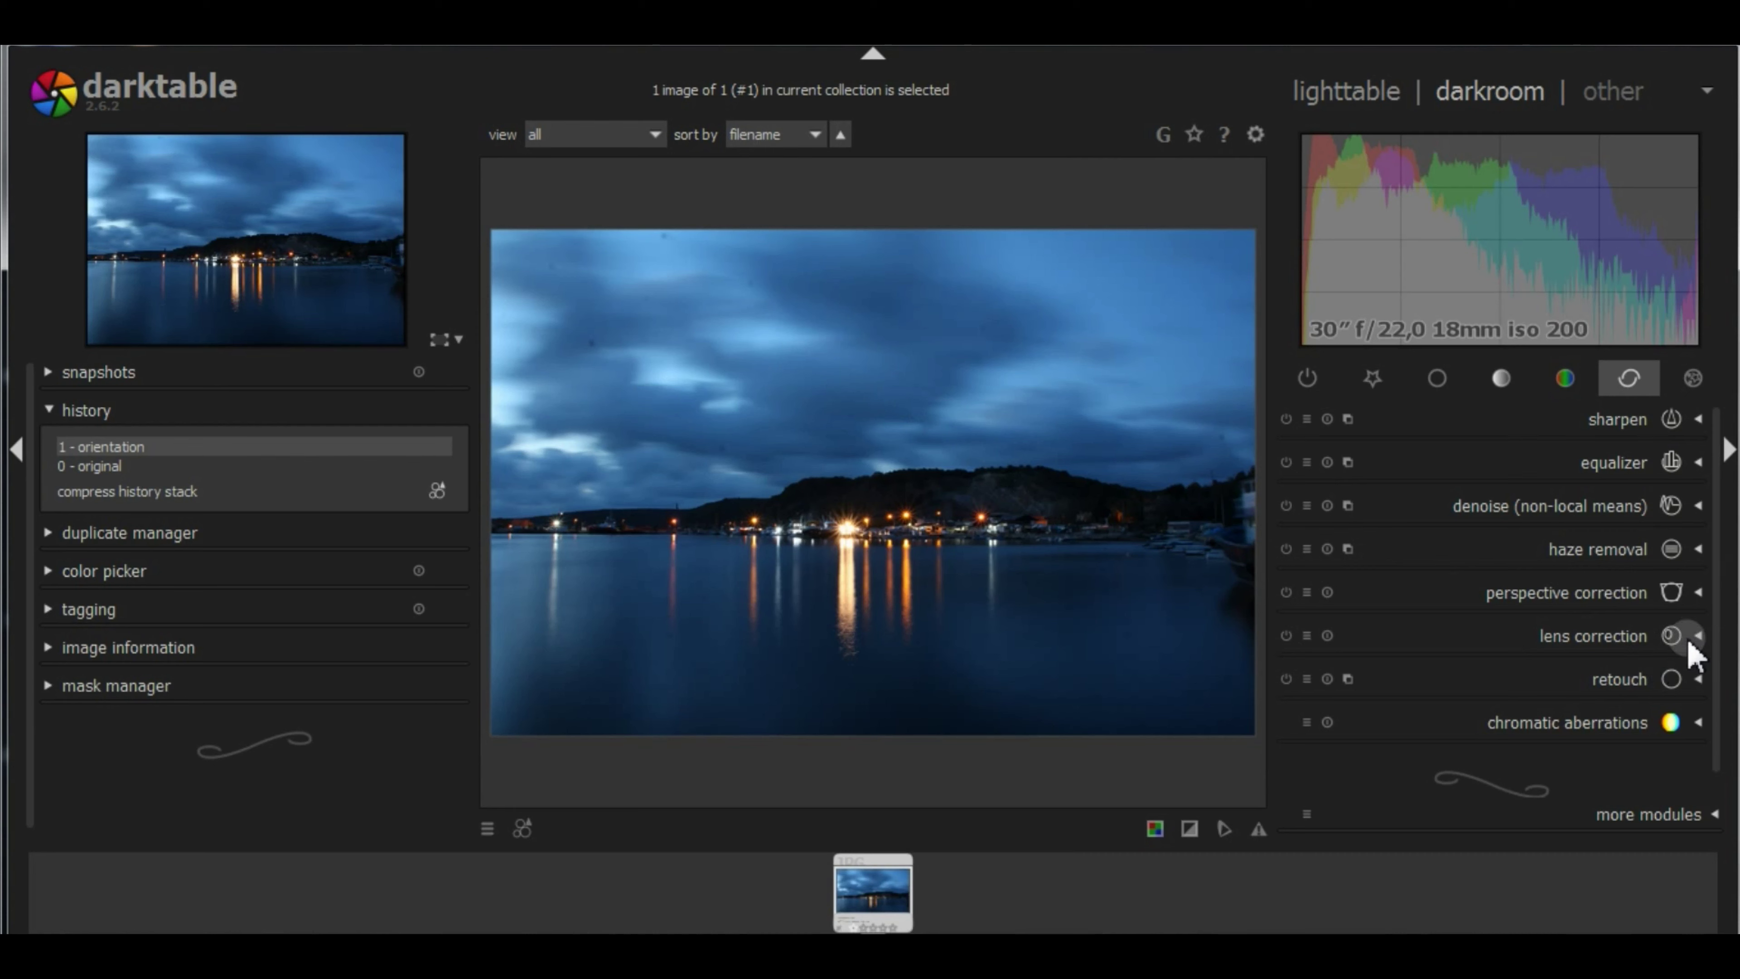
left_click(1436, 378)
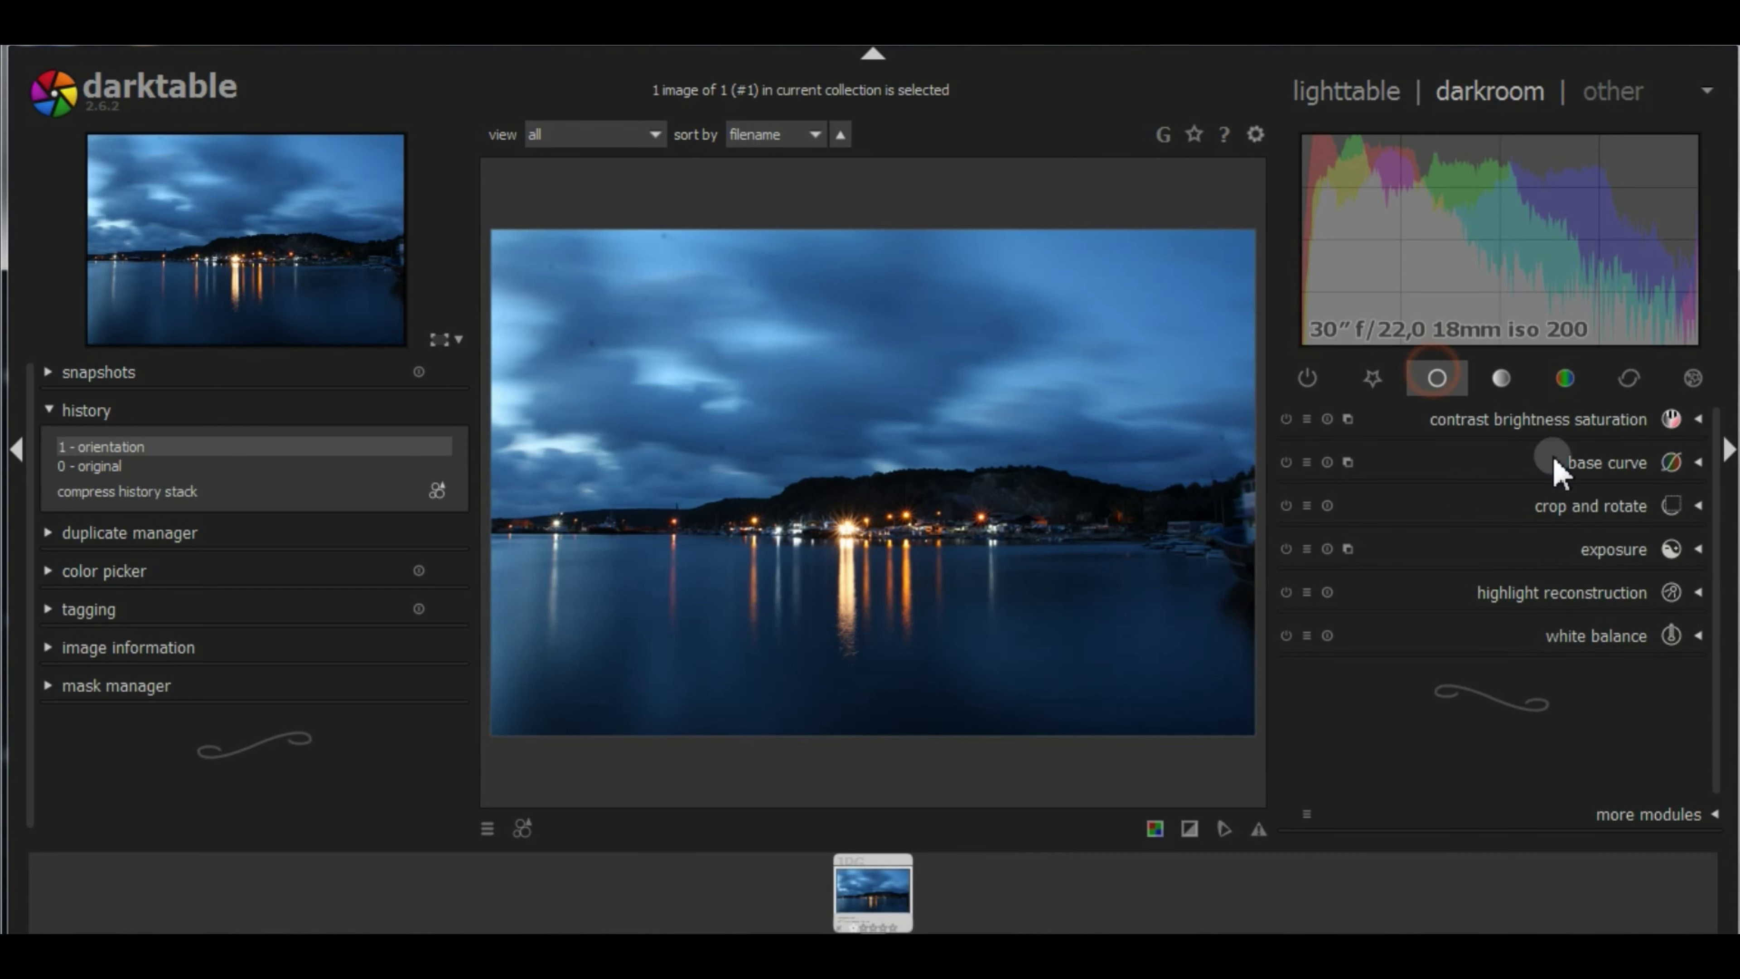
Crop the photo slightly tighter by dragging in from the top-right corner.
left_click(1691, 507)
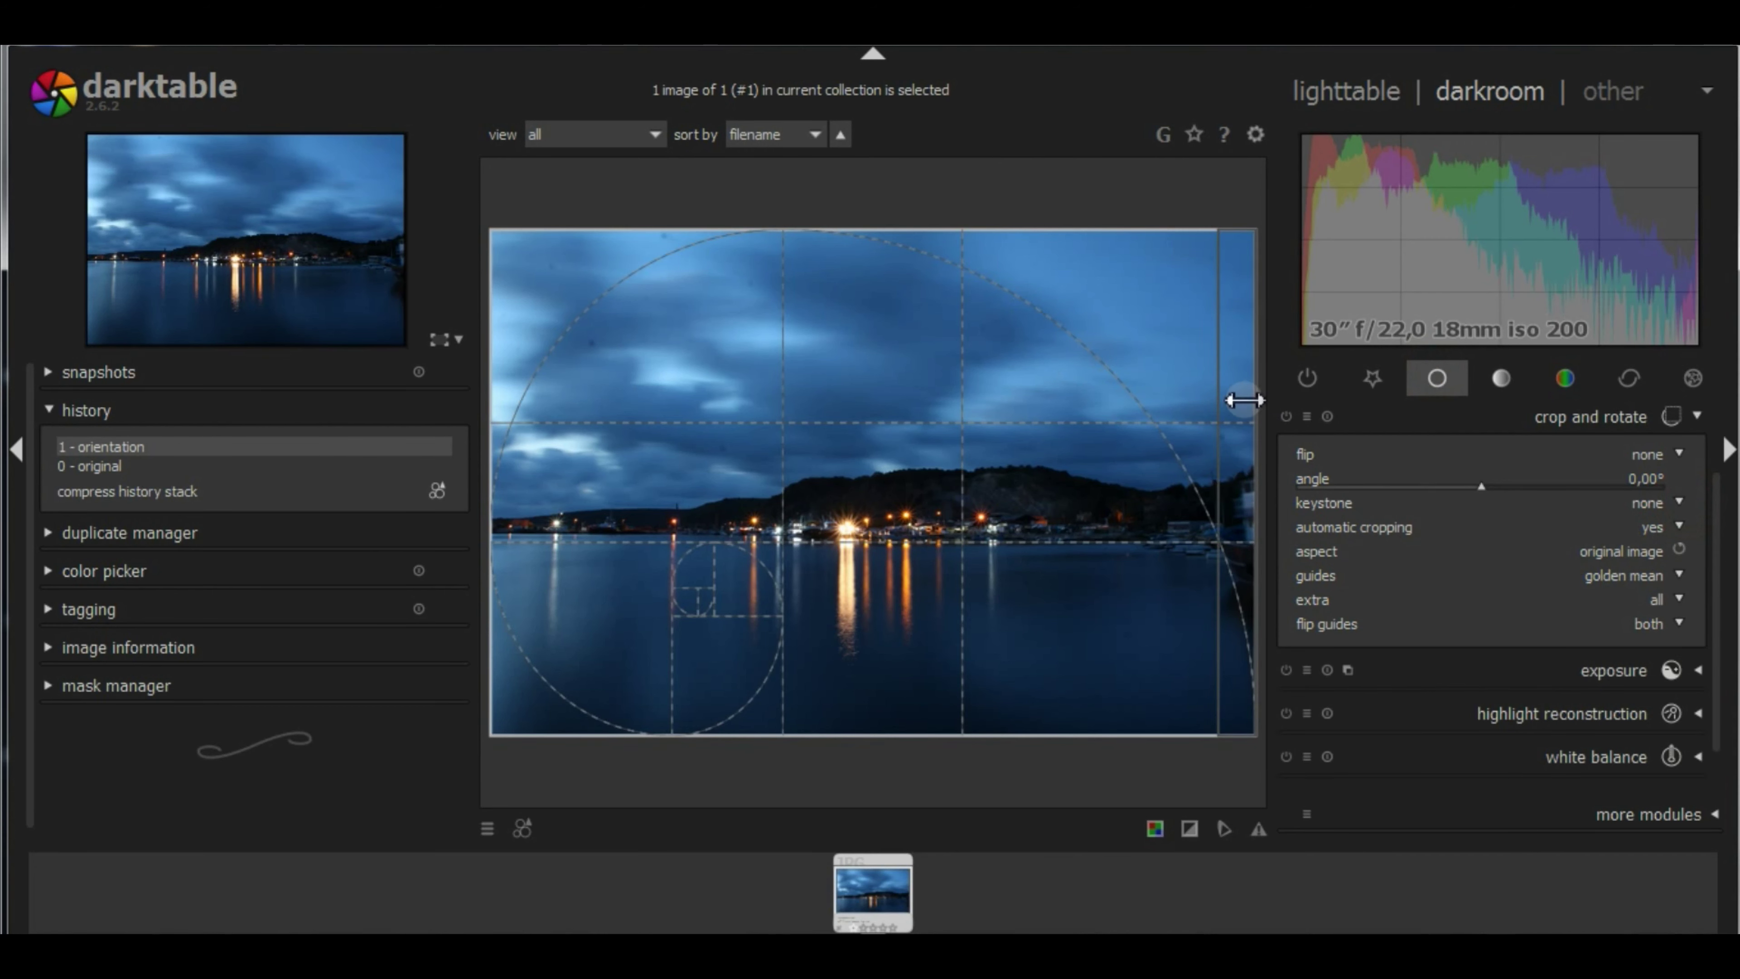
left_click_drag(1234, 395, 1234, 395)
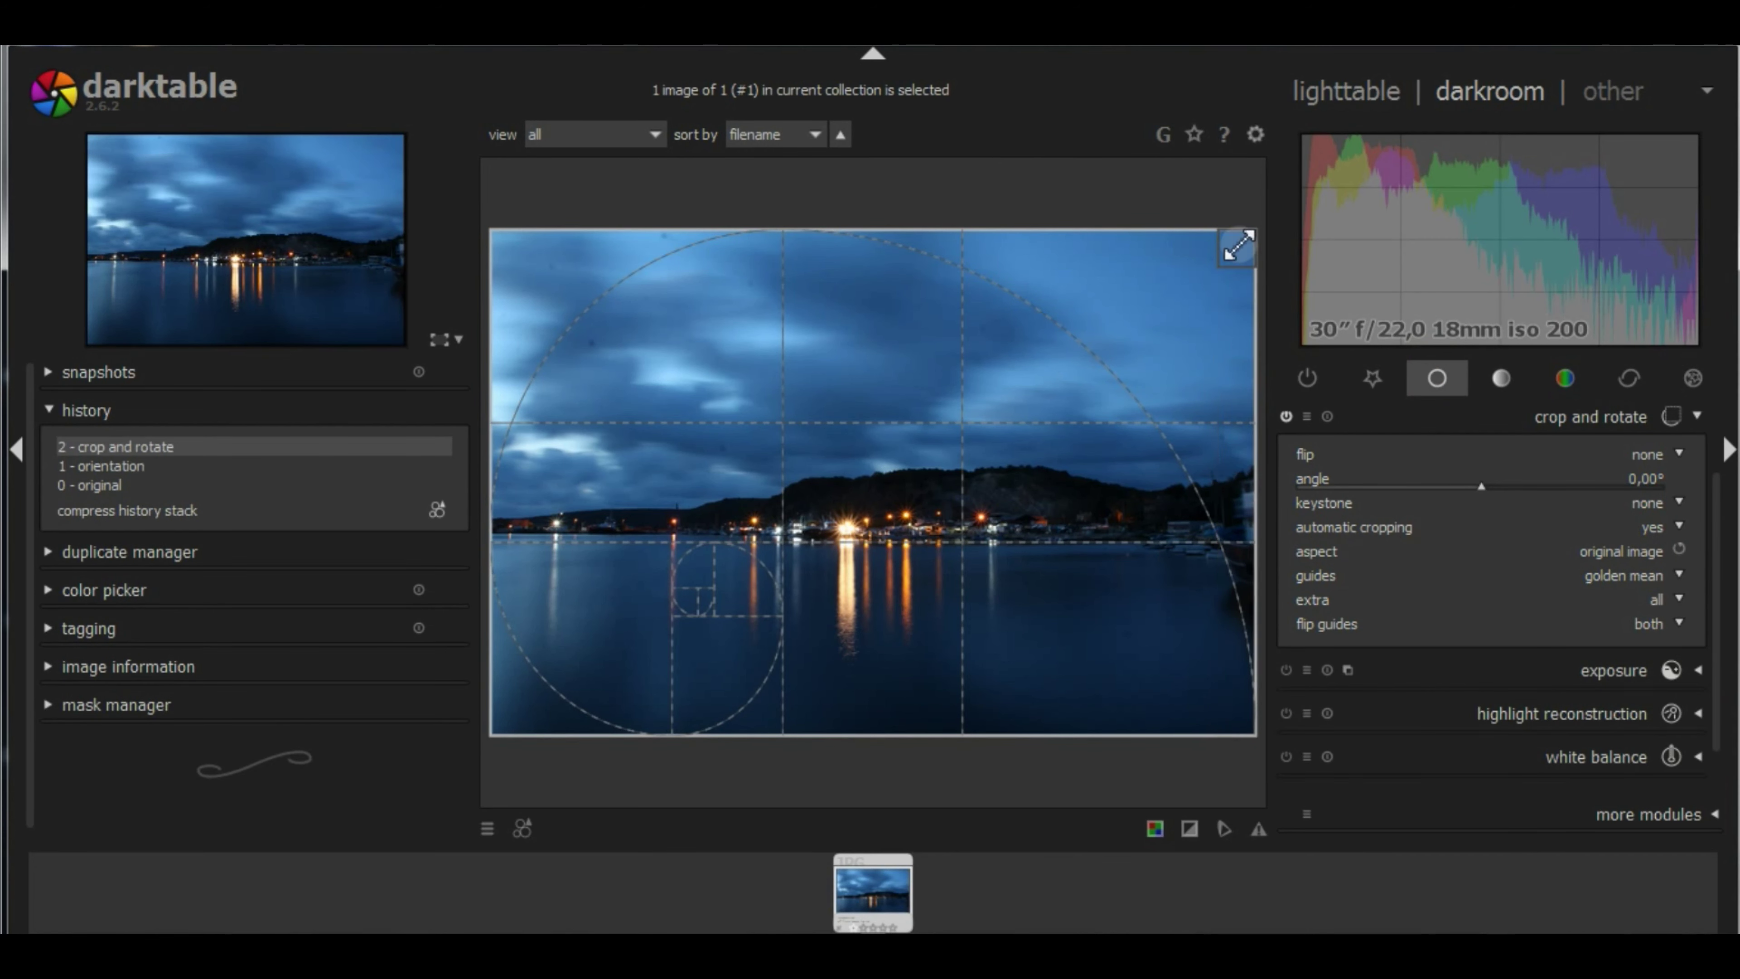
left_click_drag(1241, 237, 1039, 366)
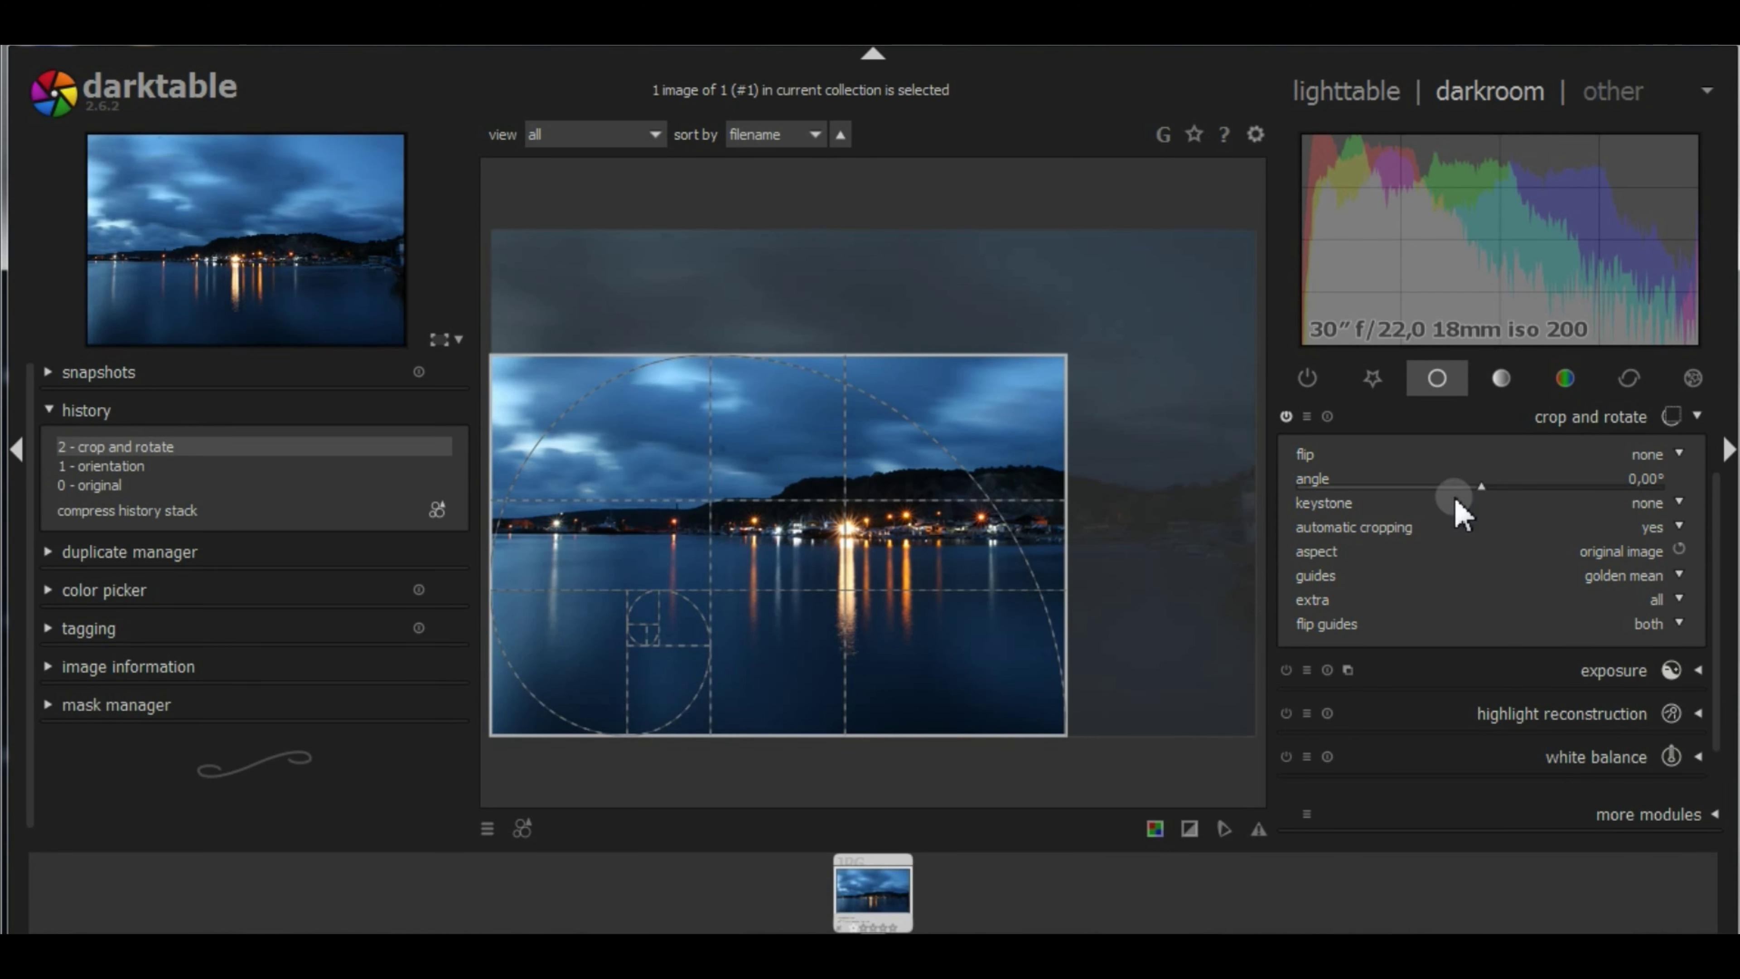
scroll(1463, 488, "up", 3)
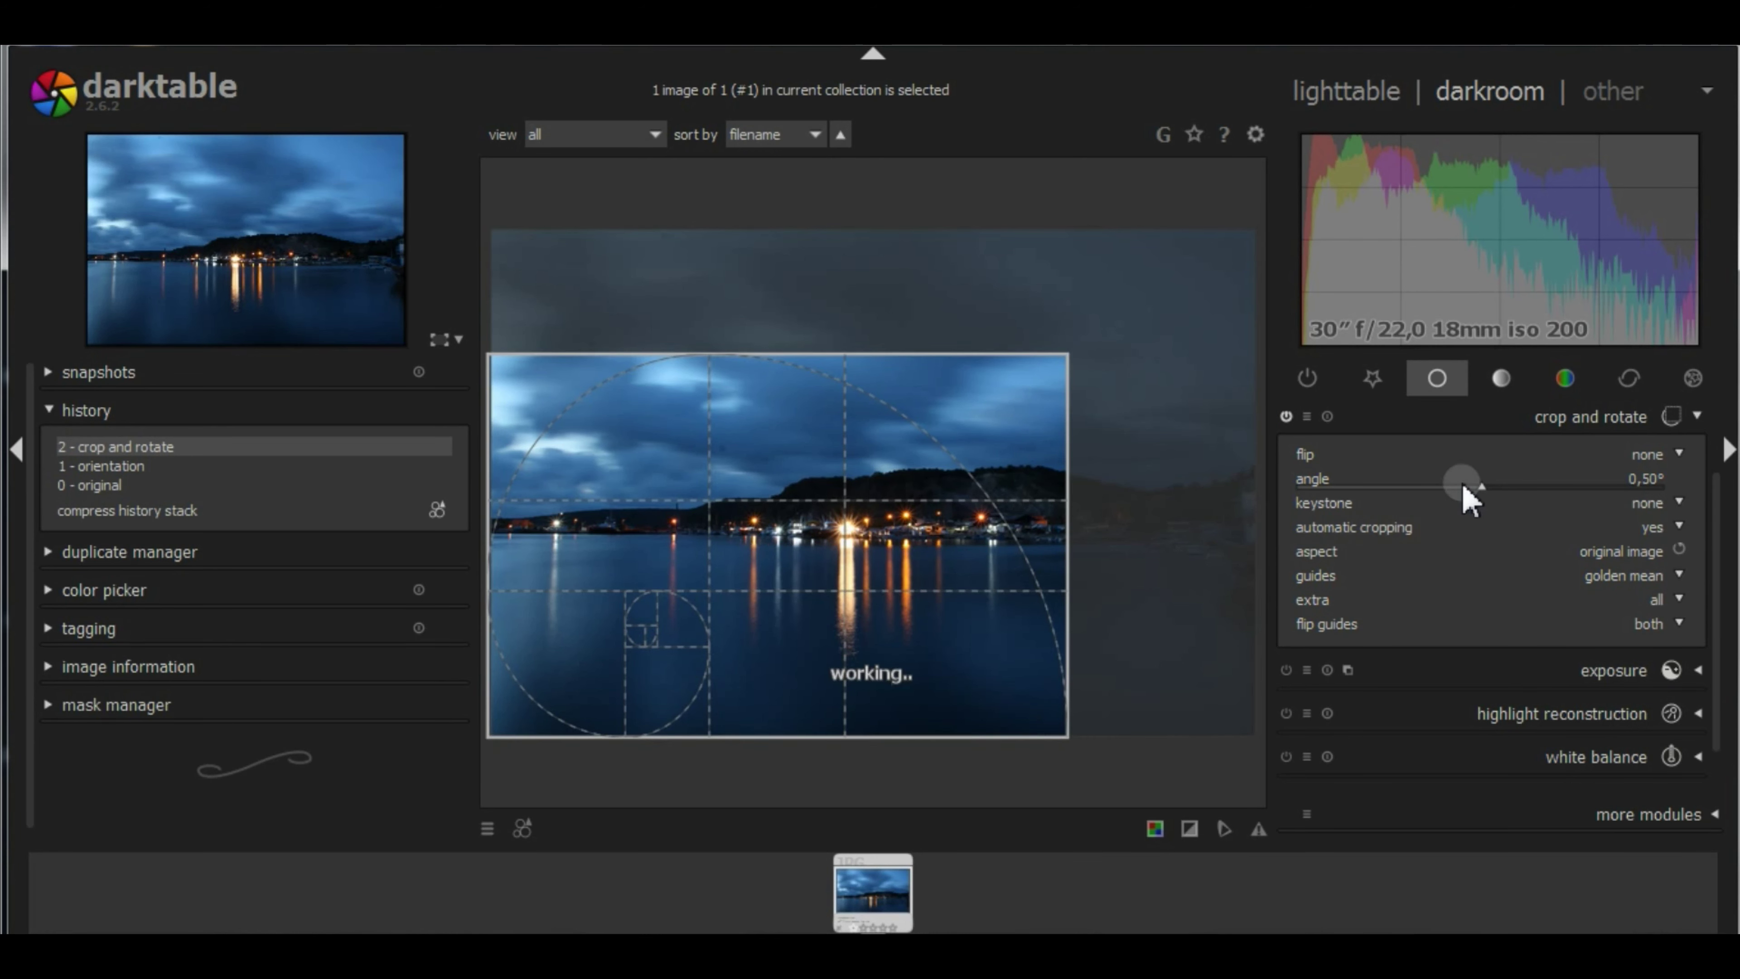
scroll(1463, 488, "down", 2)
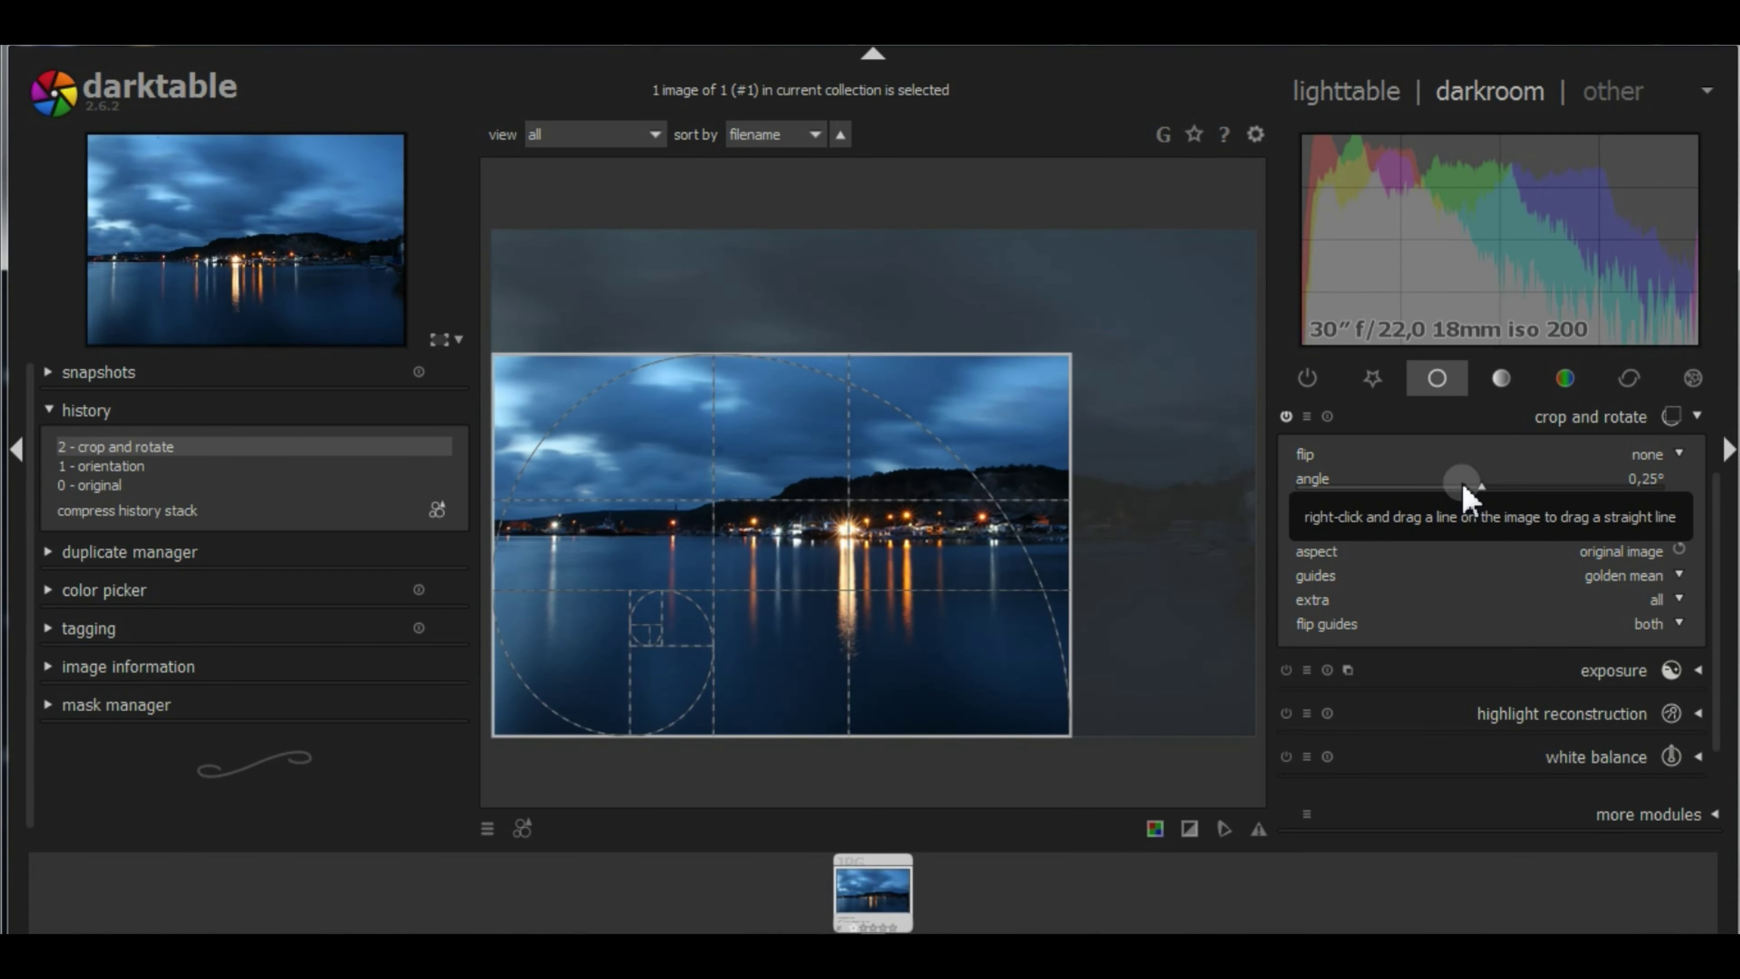
scroll(1463, 485, "up", 1)
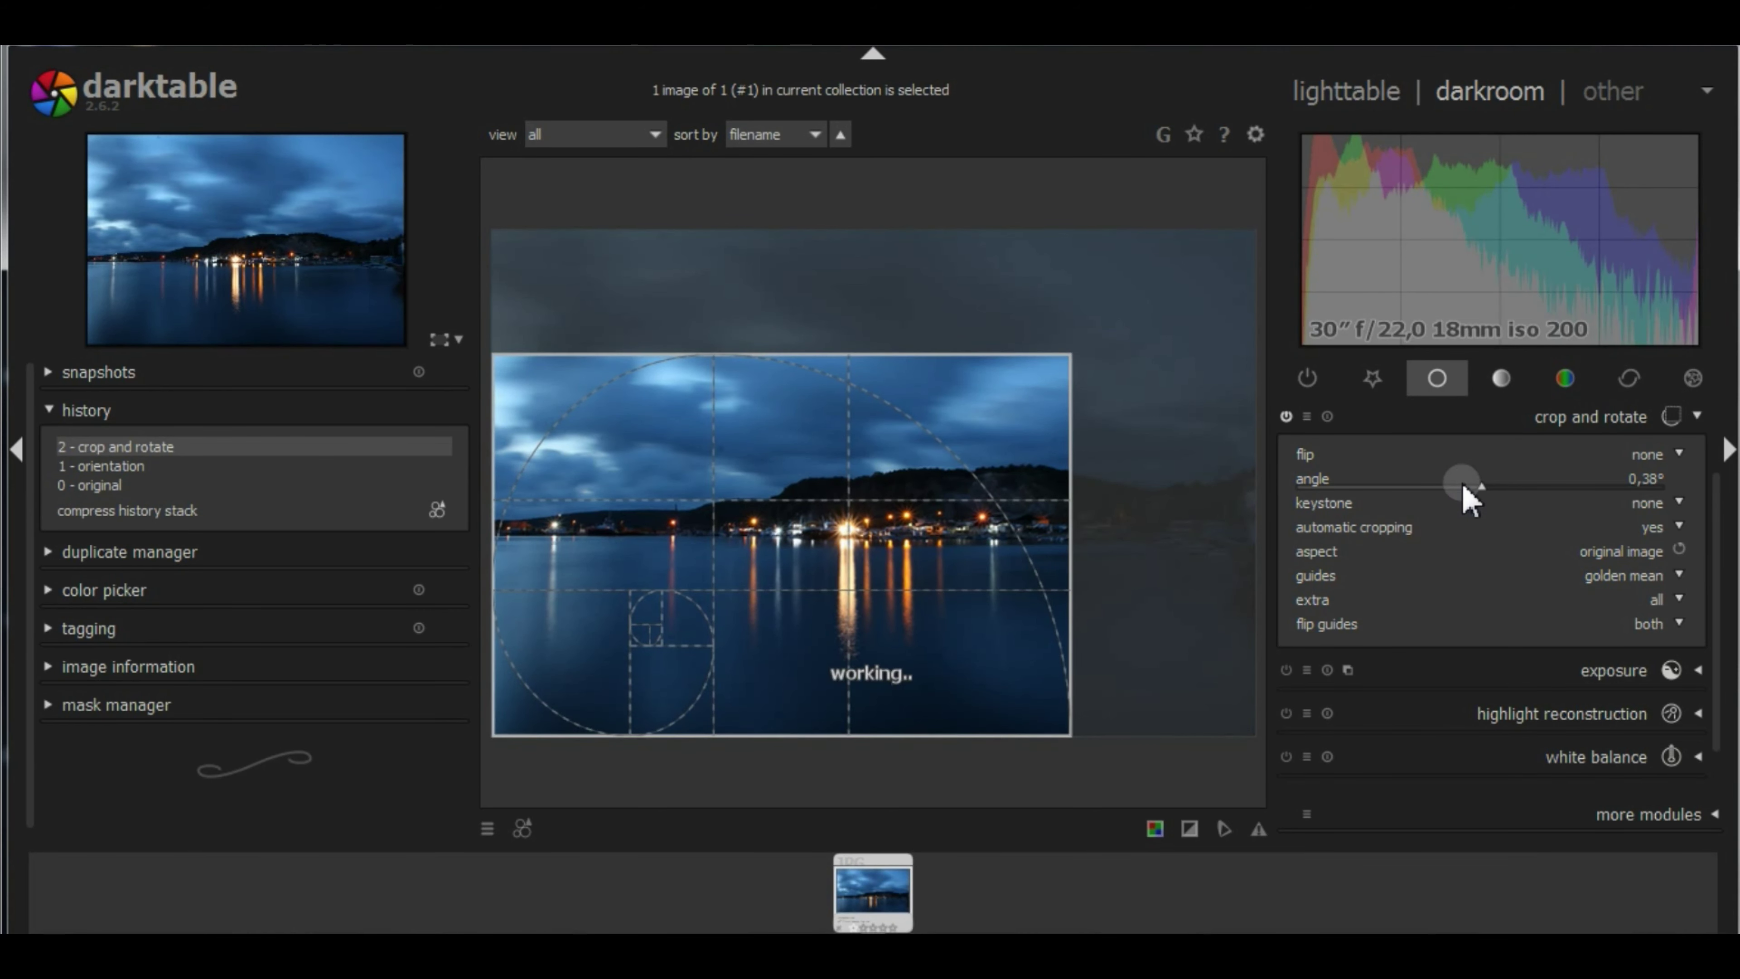
scroll(1463, 488, "up", 1)
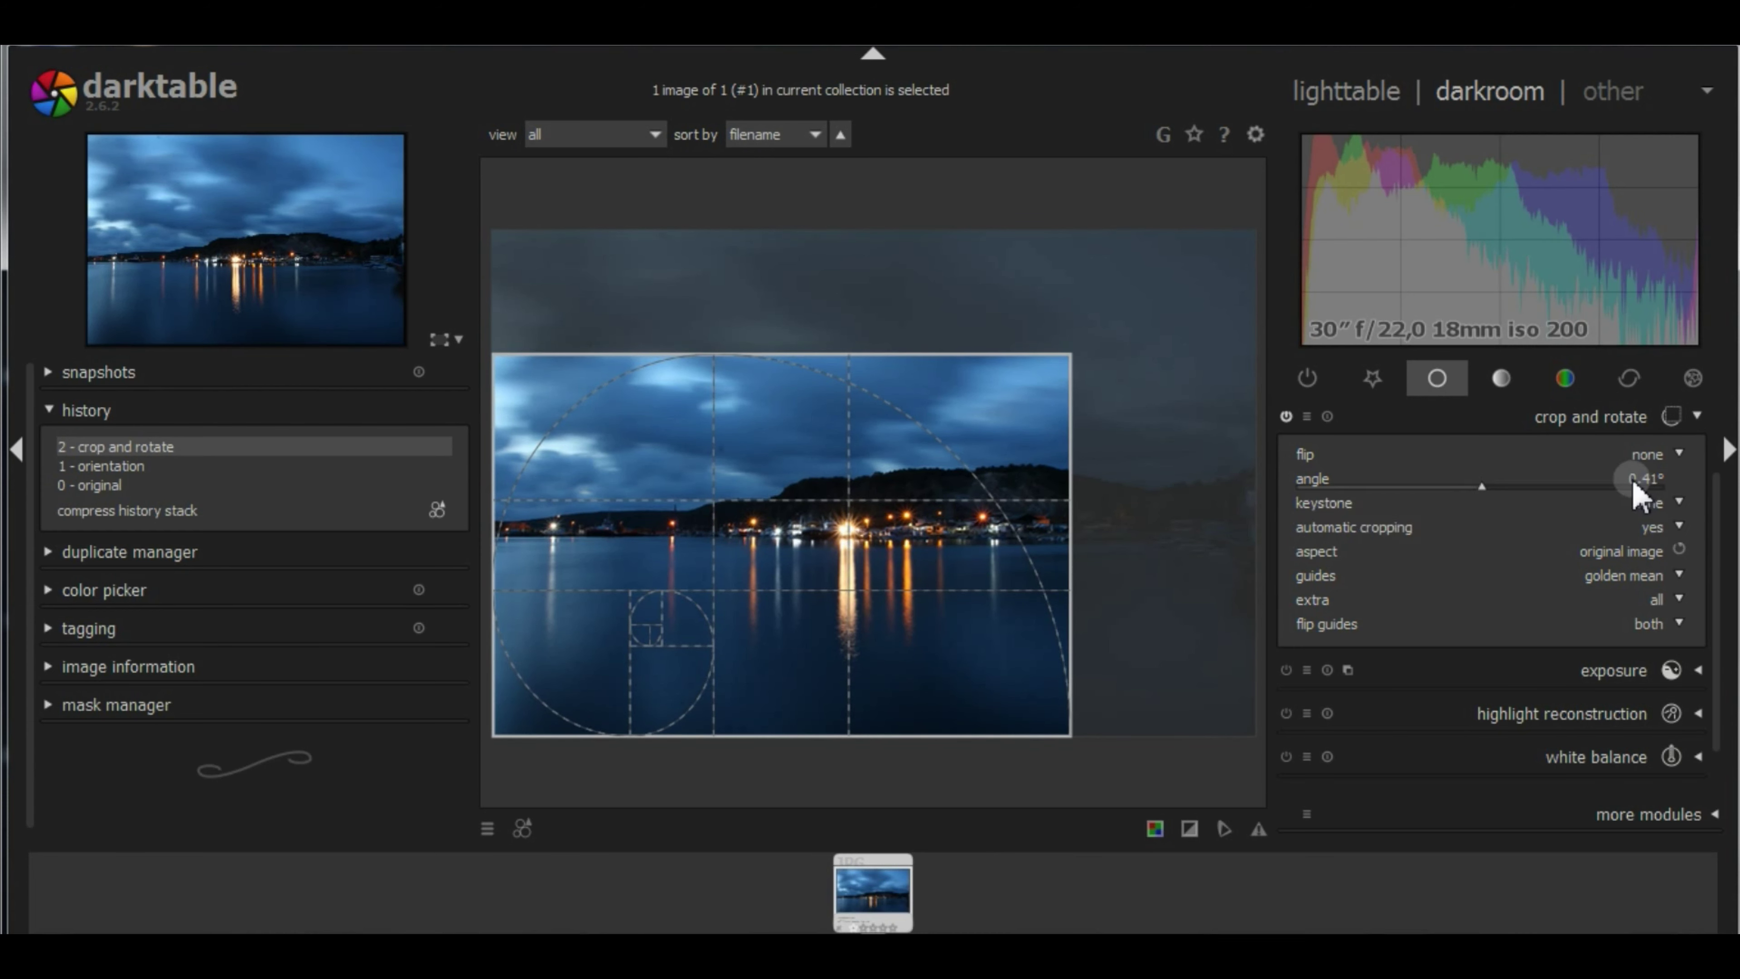
Rotate the photo by 0,40° to straighten the horizon and finish the crop.
right_click(1650, 490)
type(",")
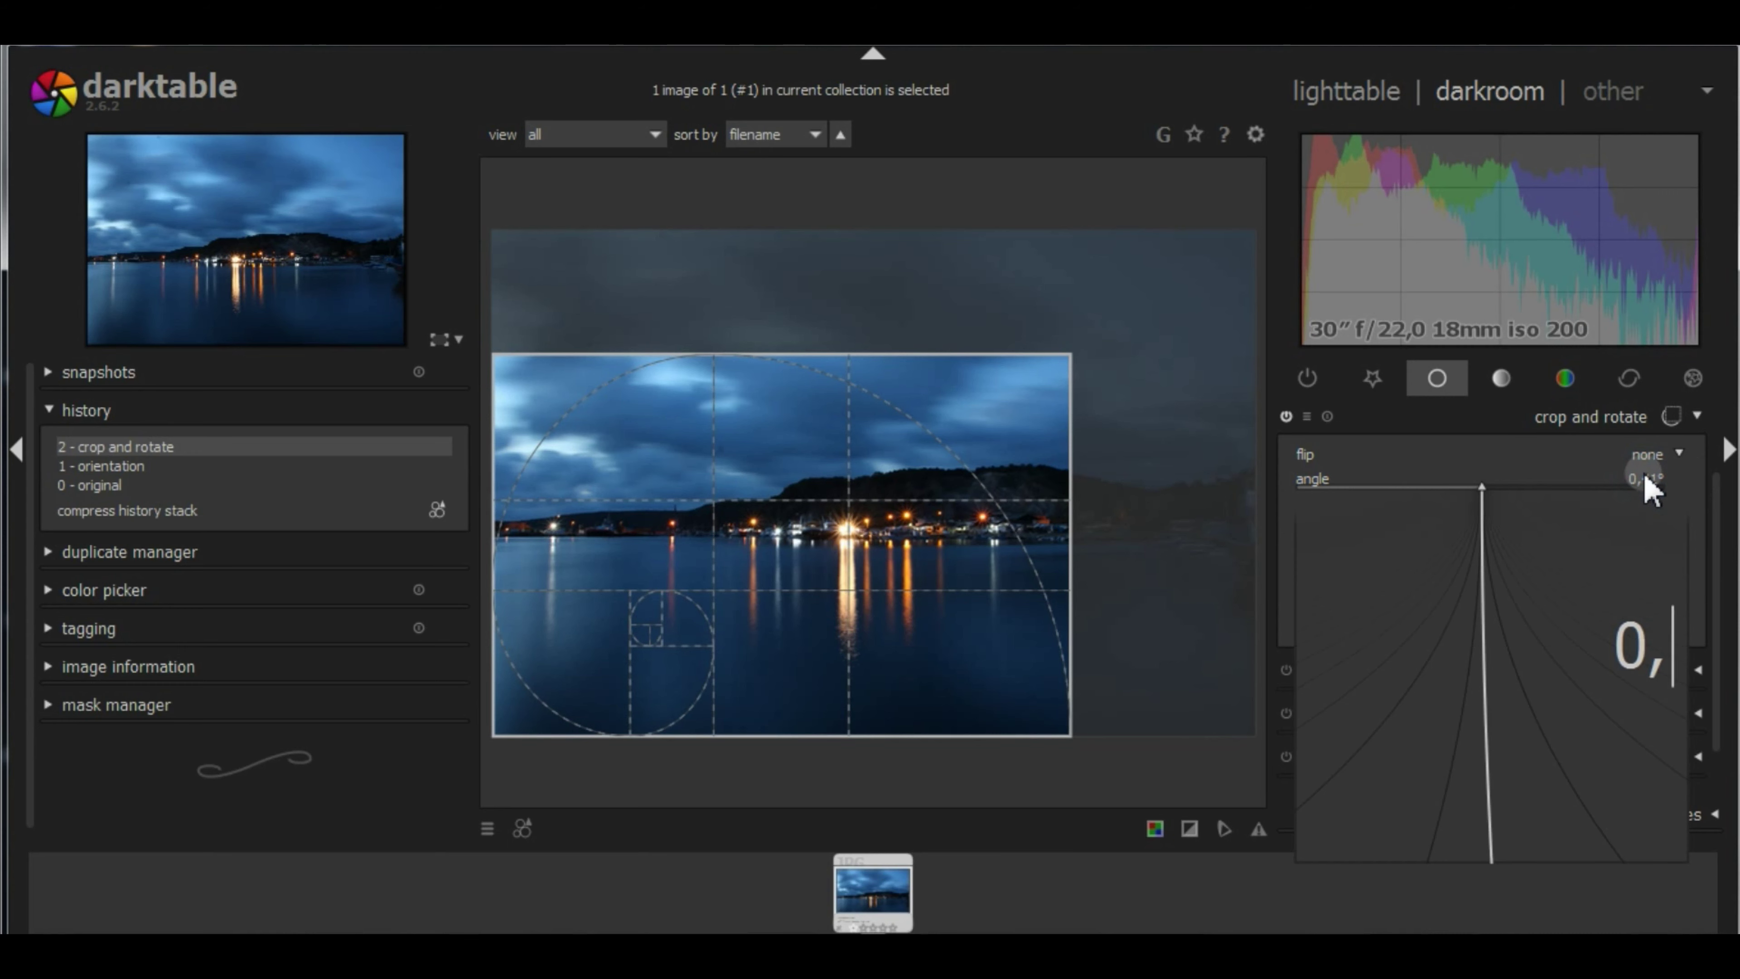
type("40")
key("Return")
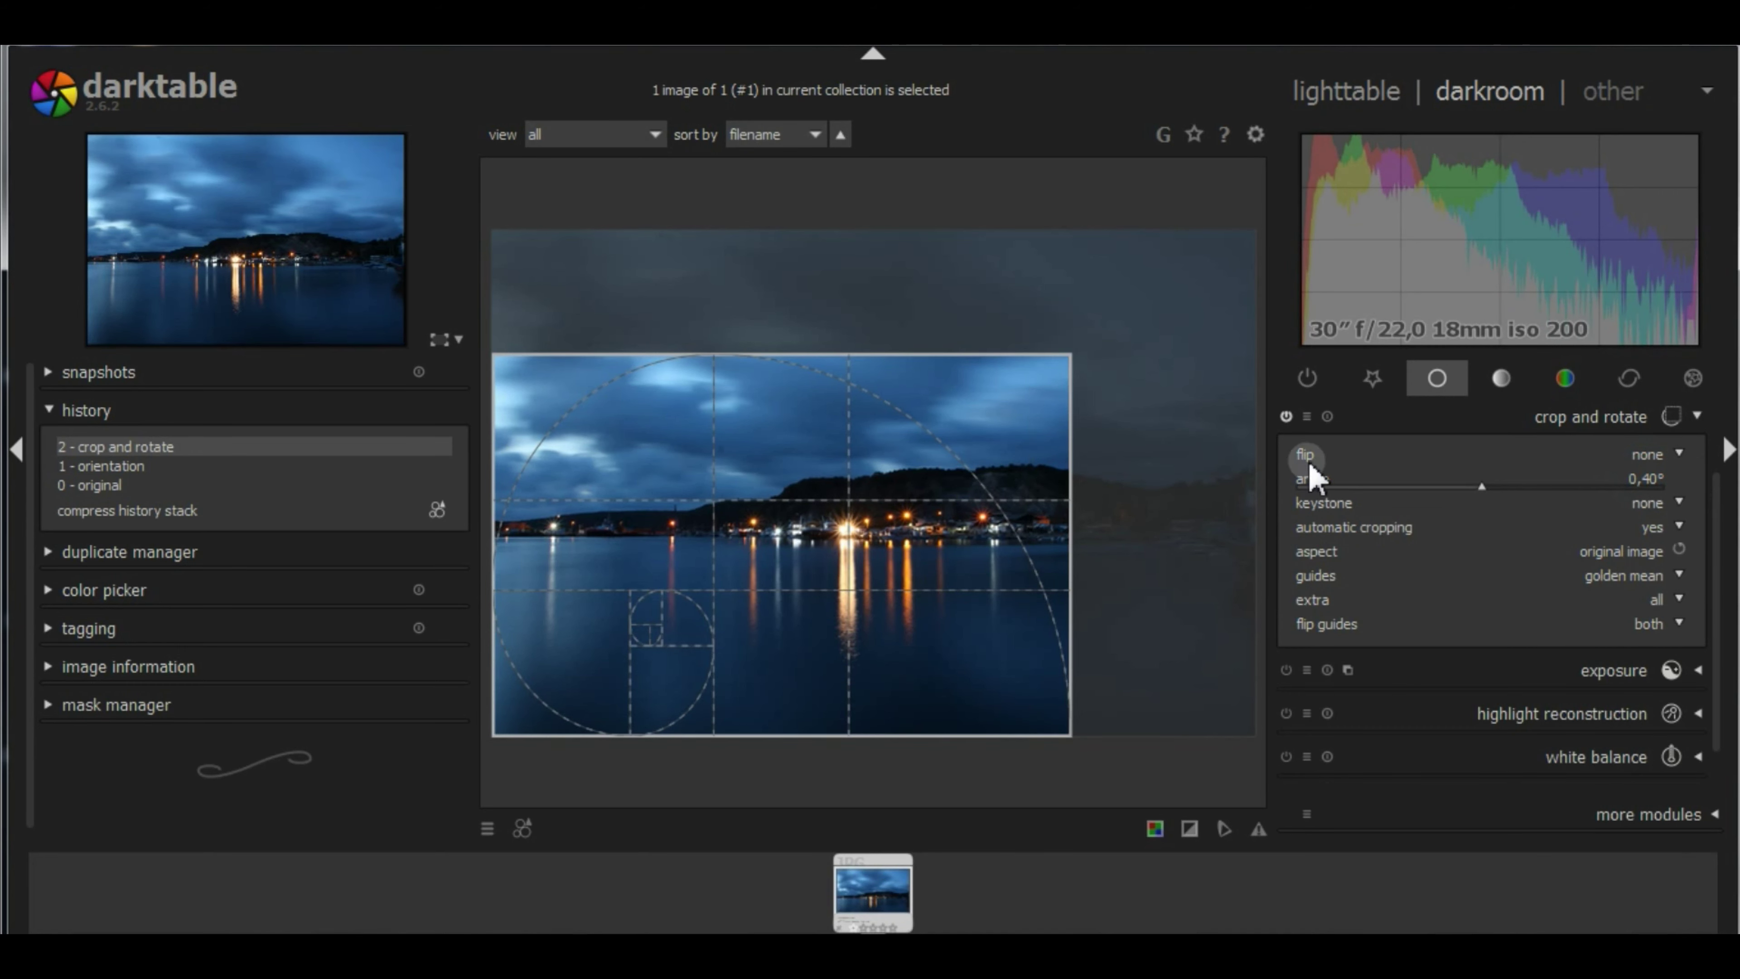
left_click(1619, 418)
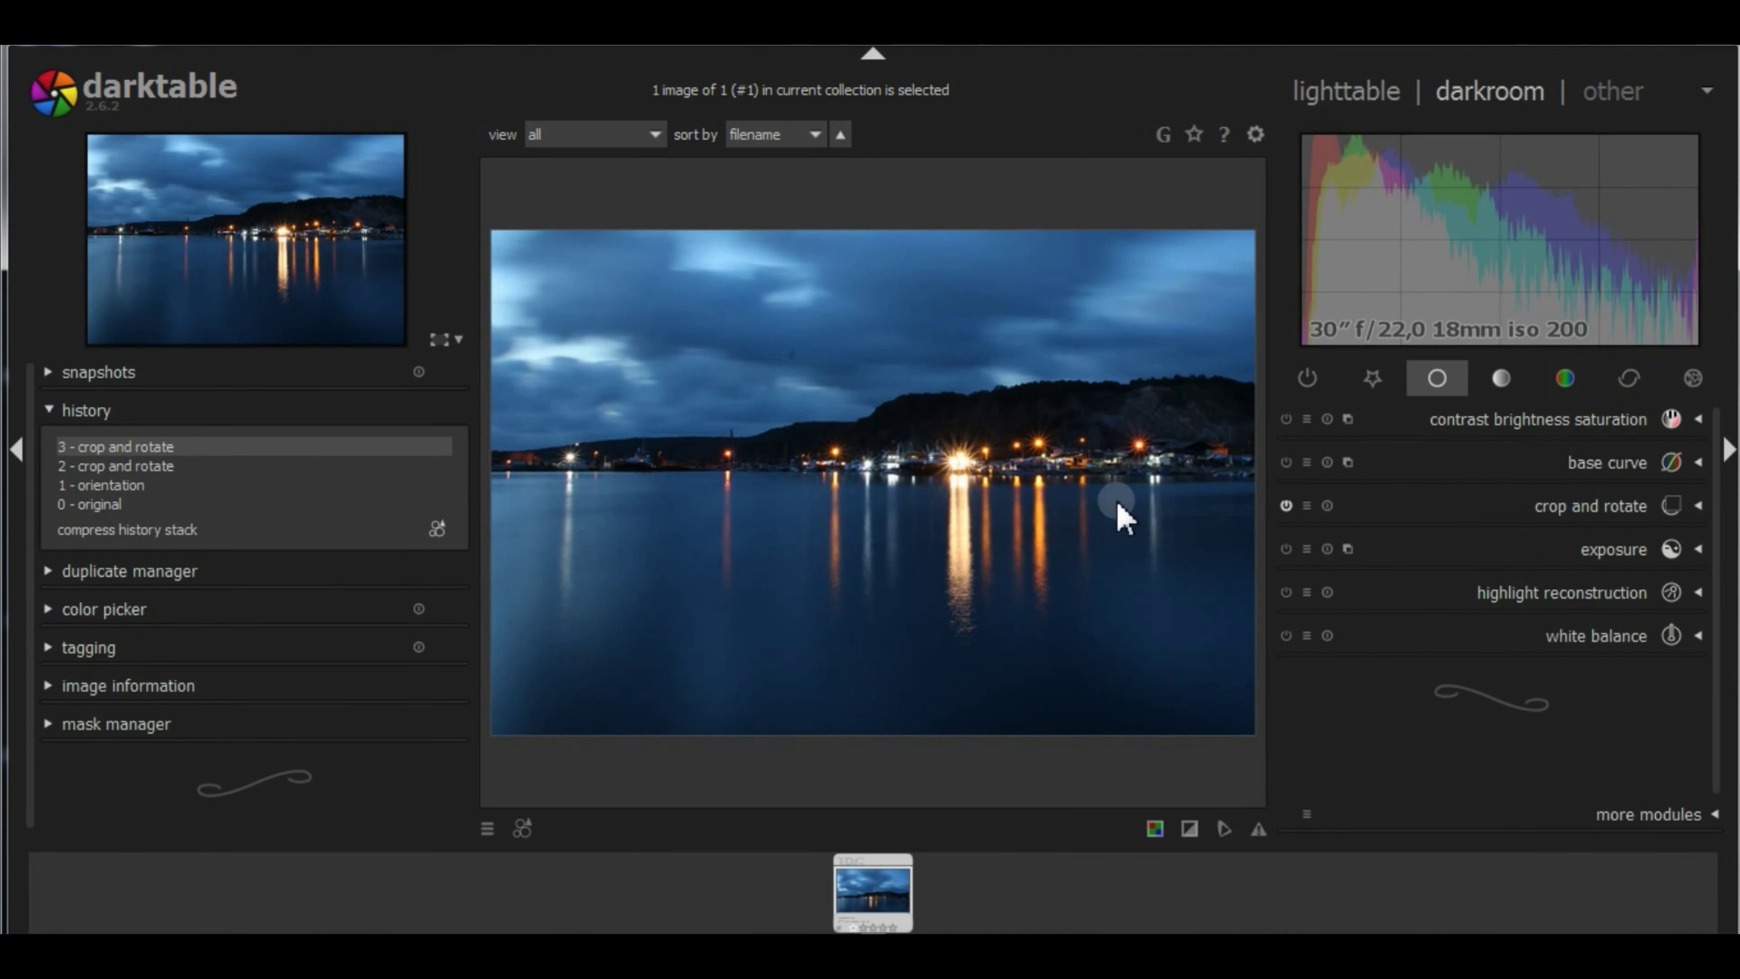
left_click(1619, 650)
Apply the spot white balance preset and set the temperature to 8000K.
left_click(1644, 675)
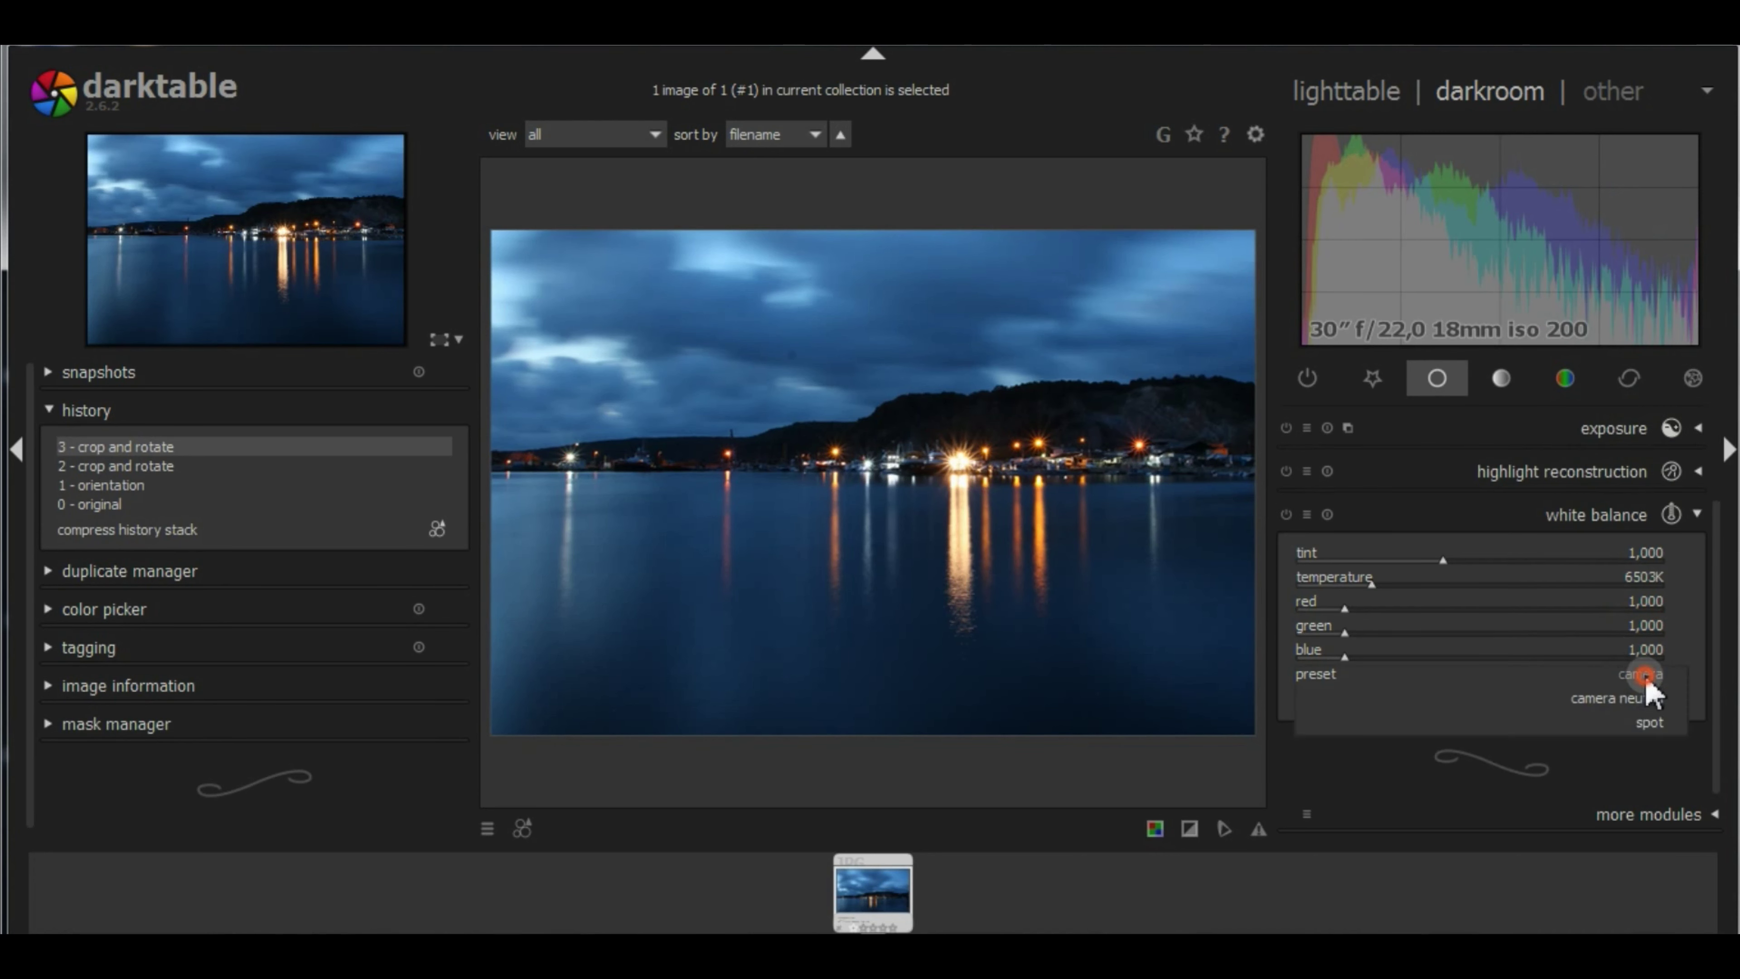
left_click(1643, 723)
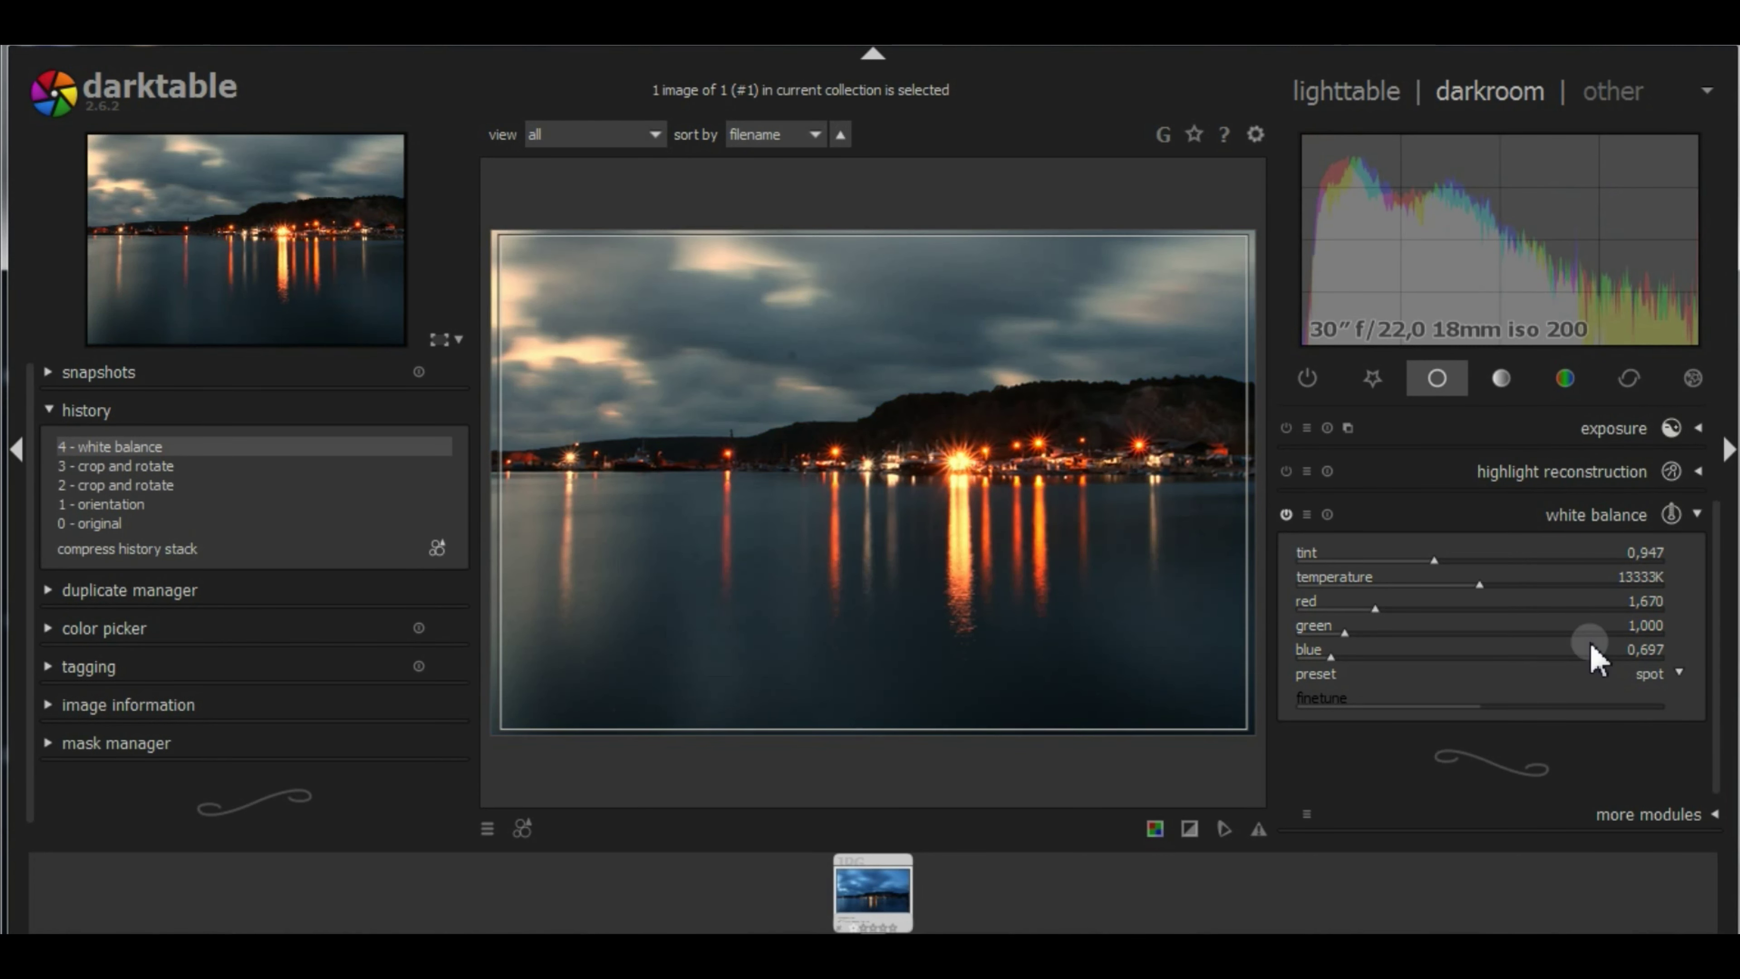
right_click(1644, 582)
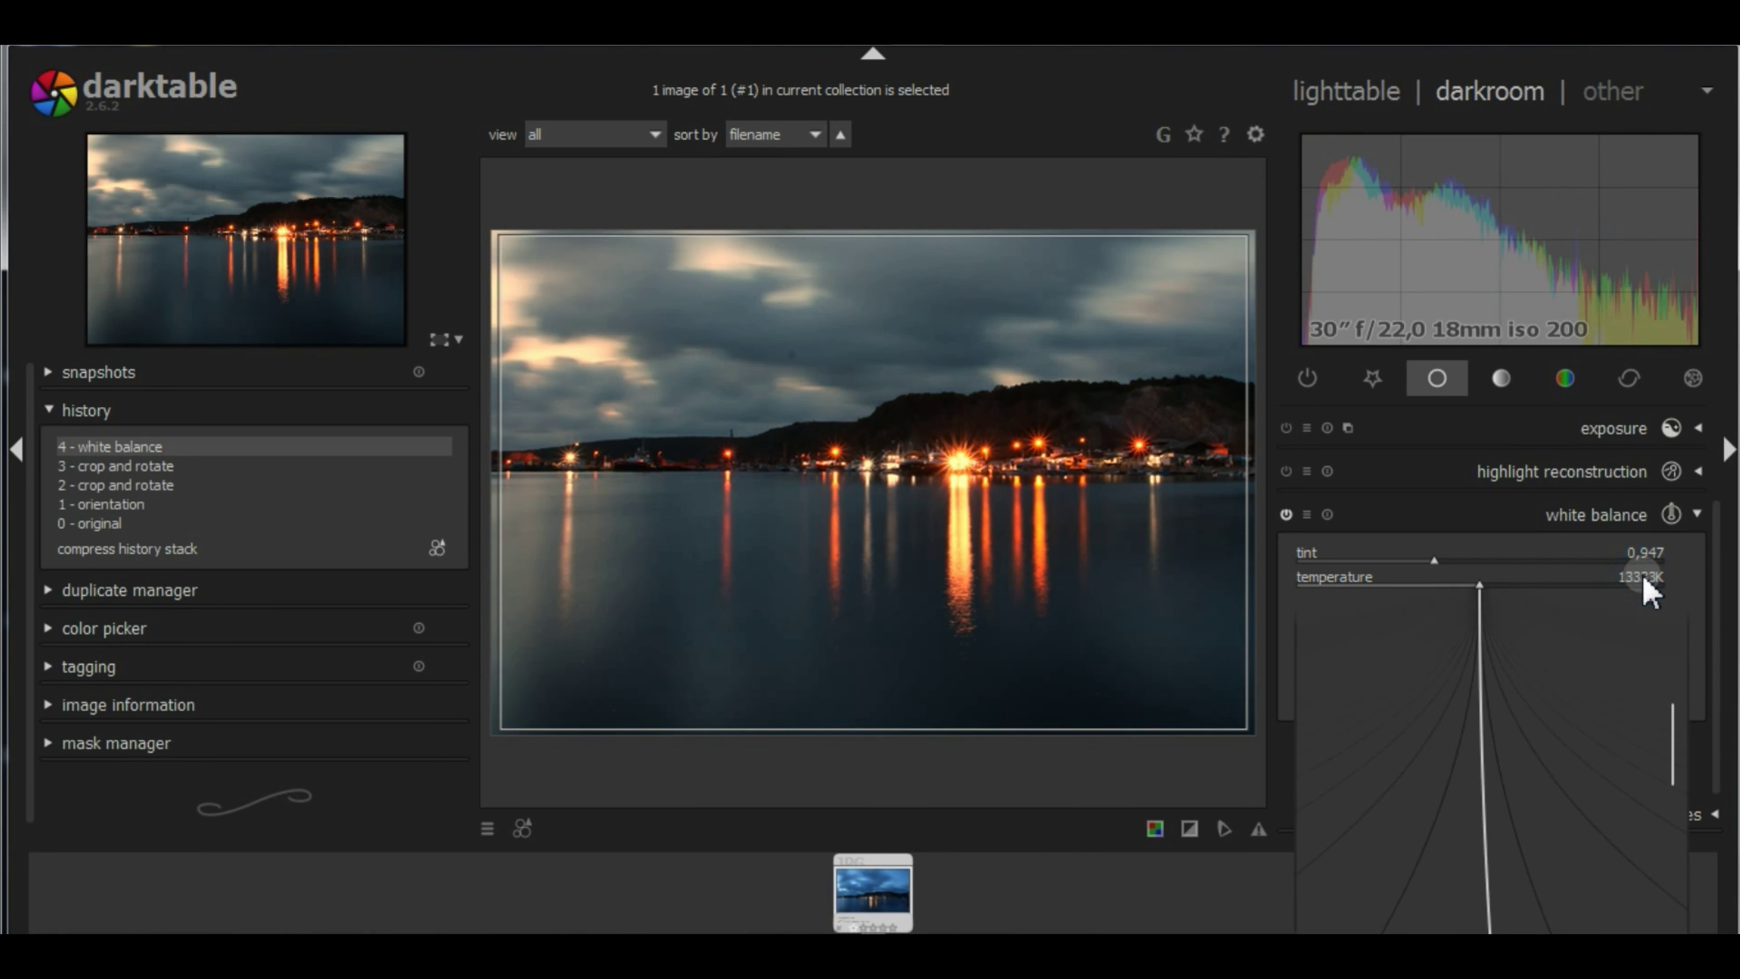
type("8000")
type("8000K")
key("Return")
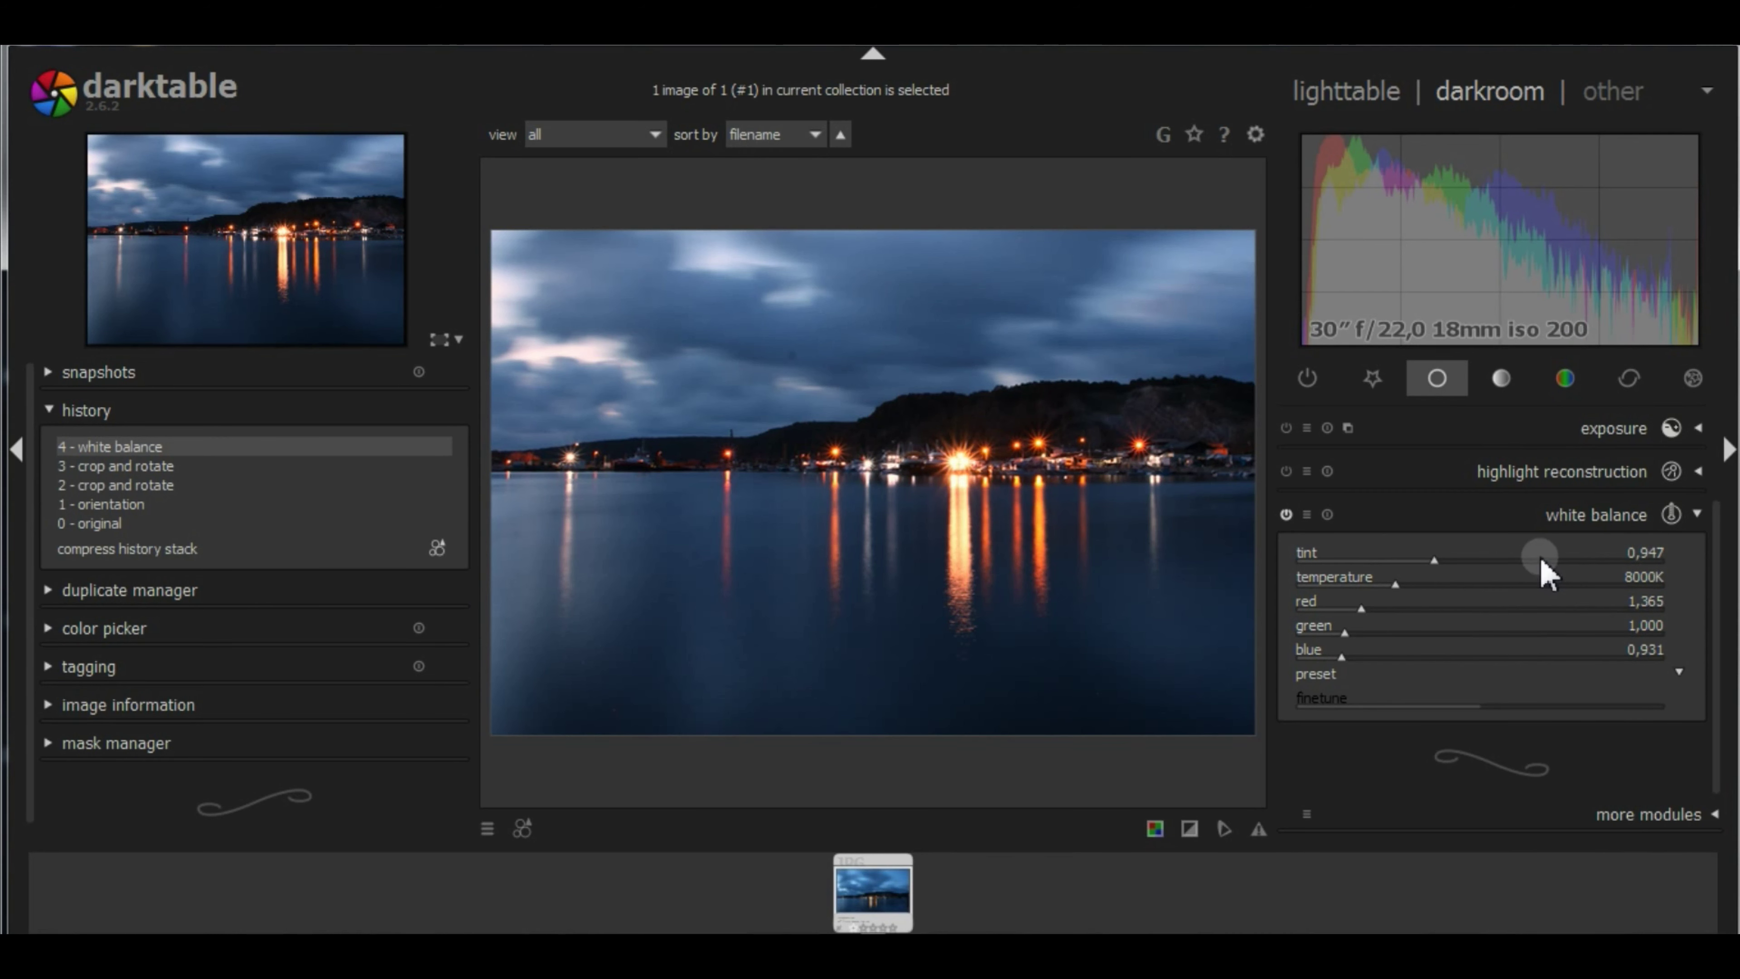
left_click(1607, 516)
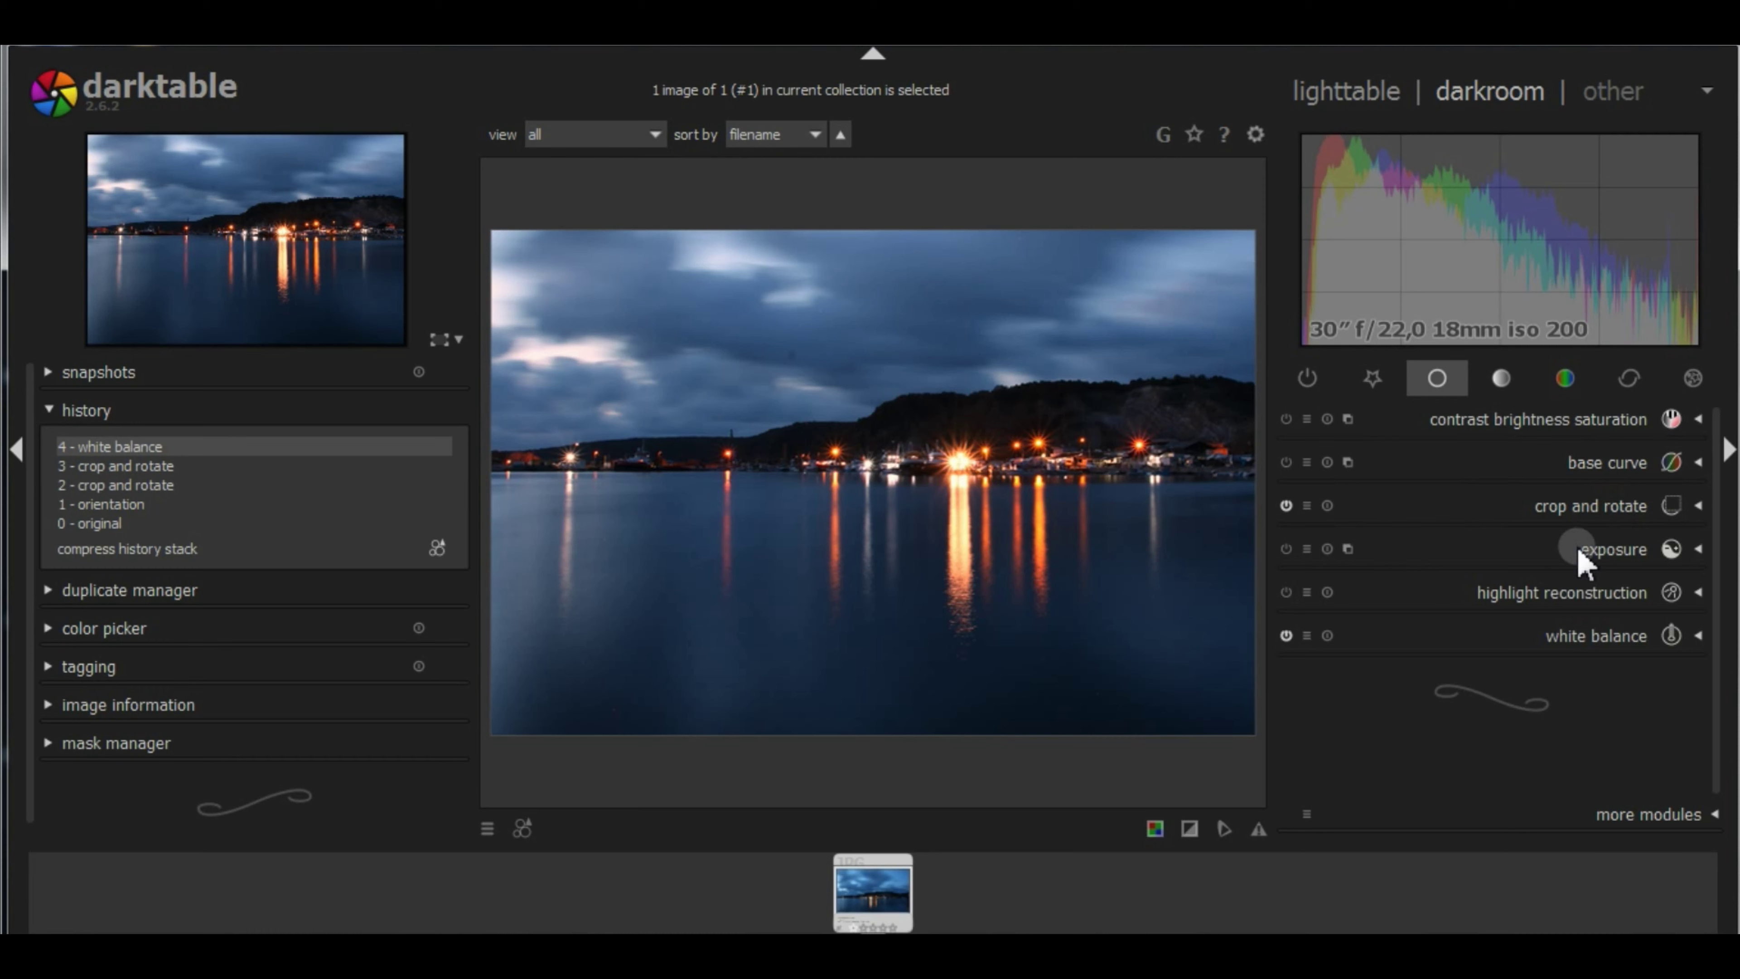
left_click(1606, 549)
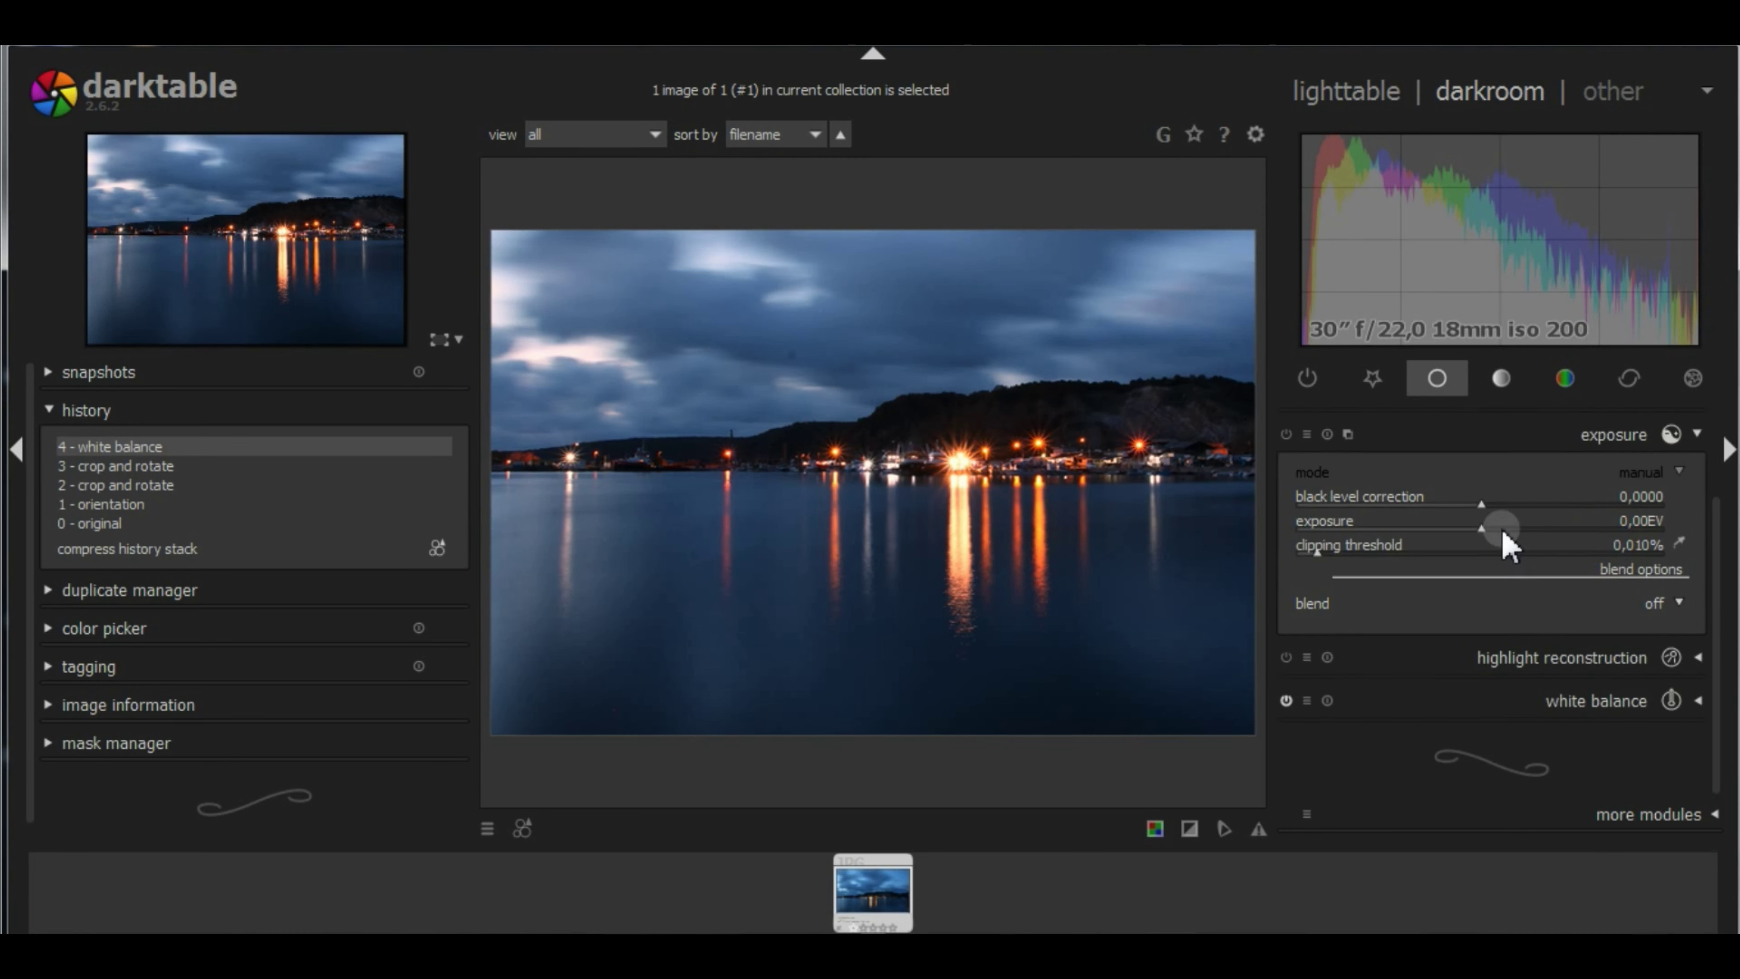
Raise the exposure slider to 0,26 EV.
scroll(1505, 533, "up", 5)
scroll(1504, 533, "up", 5)
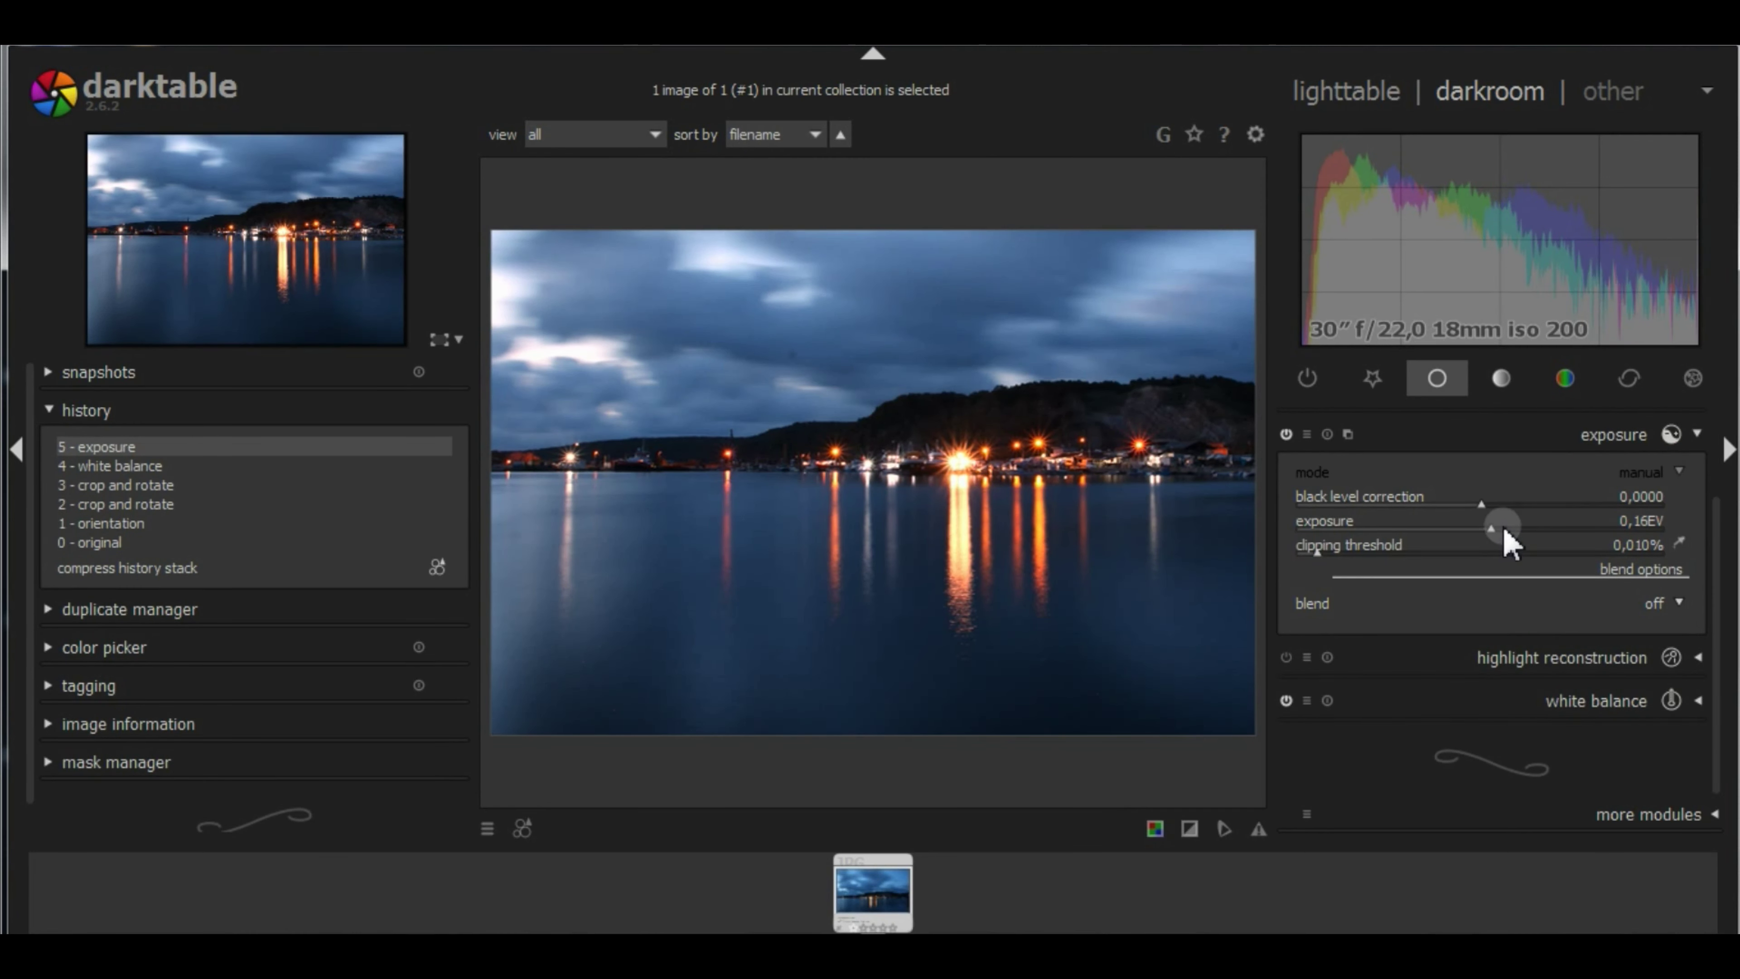
scroll(1509, 541, "up", 3)
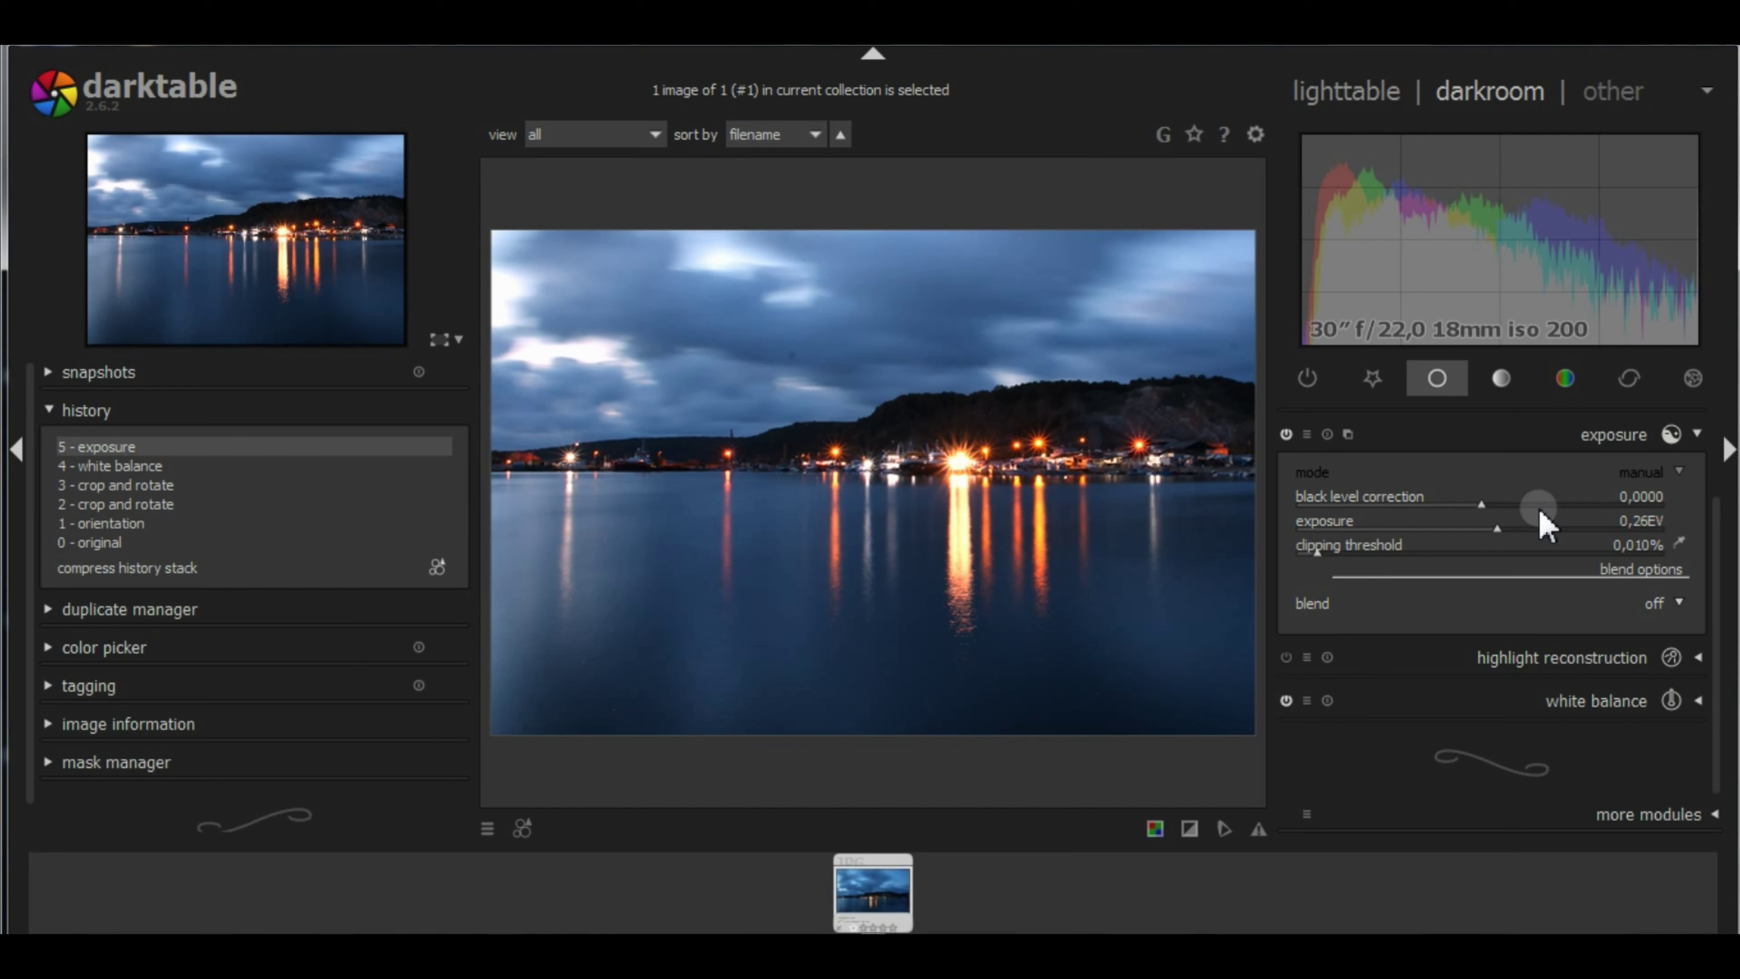
left_click(1674, 442)
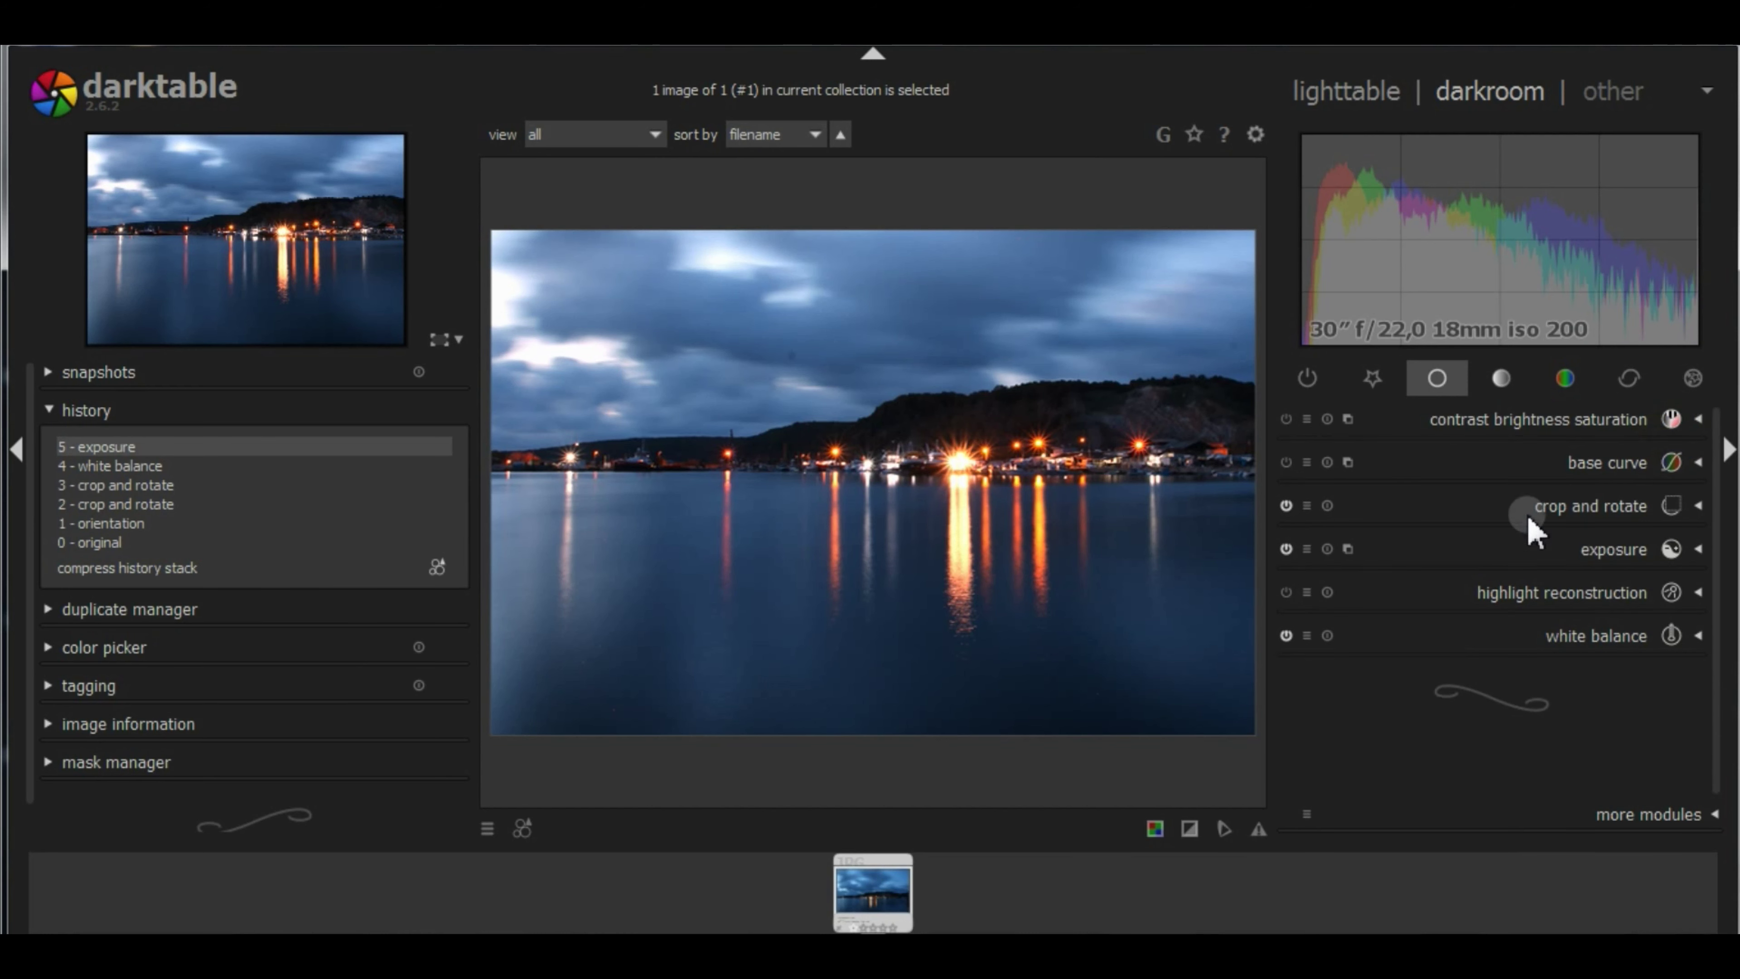
Shape the base curve with a lowered top end and lifted midtone node.
left_click(1636, 466)
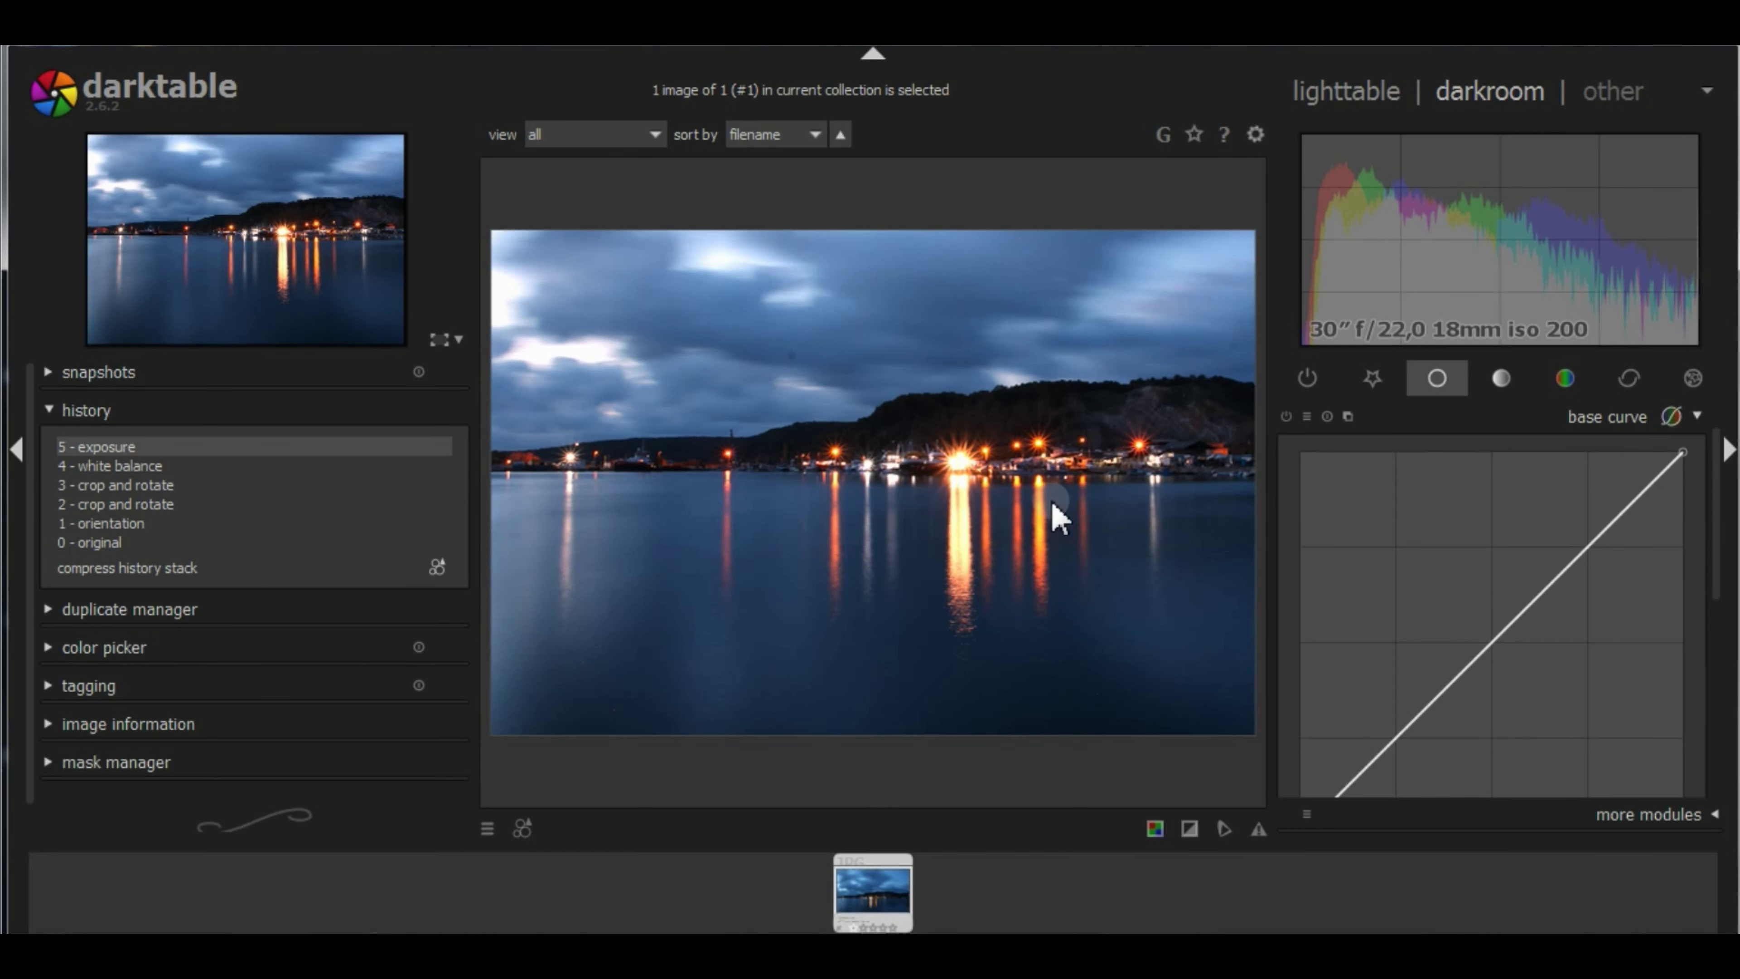
scroll(959, 462, "up", 1)
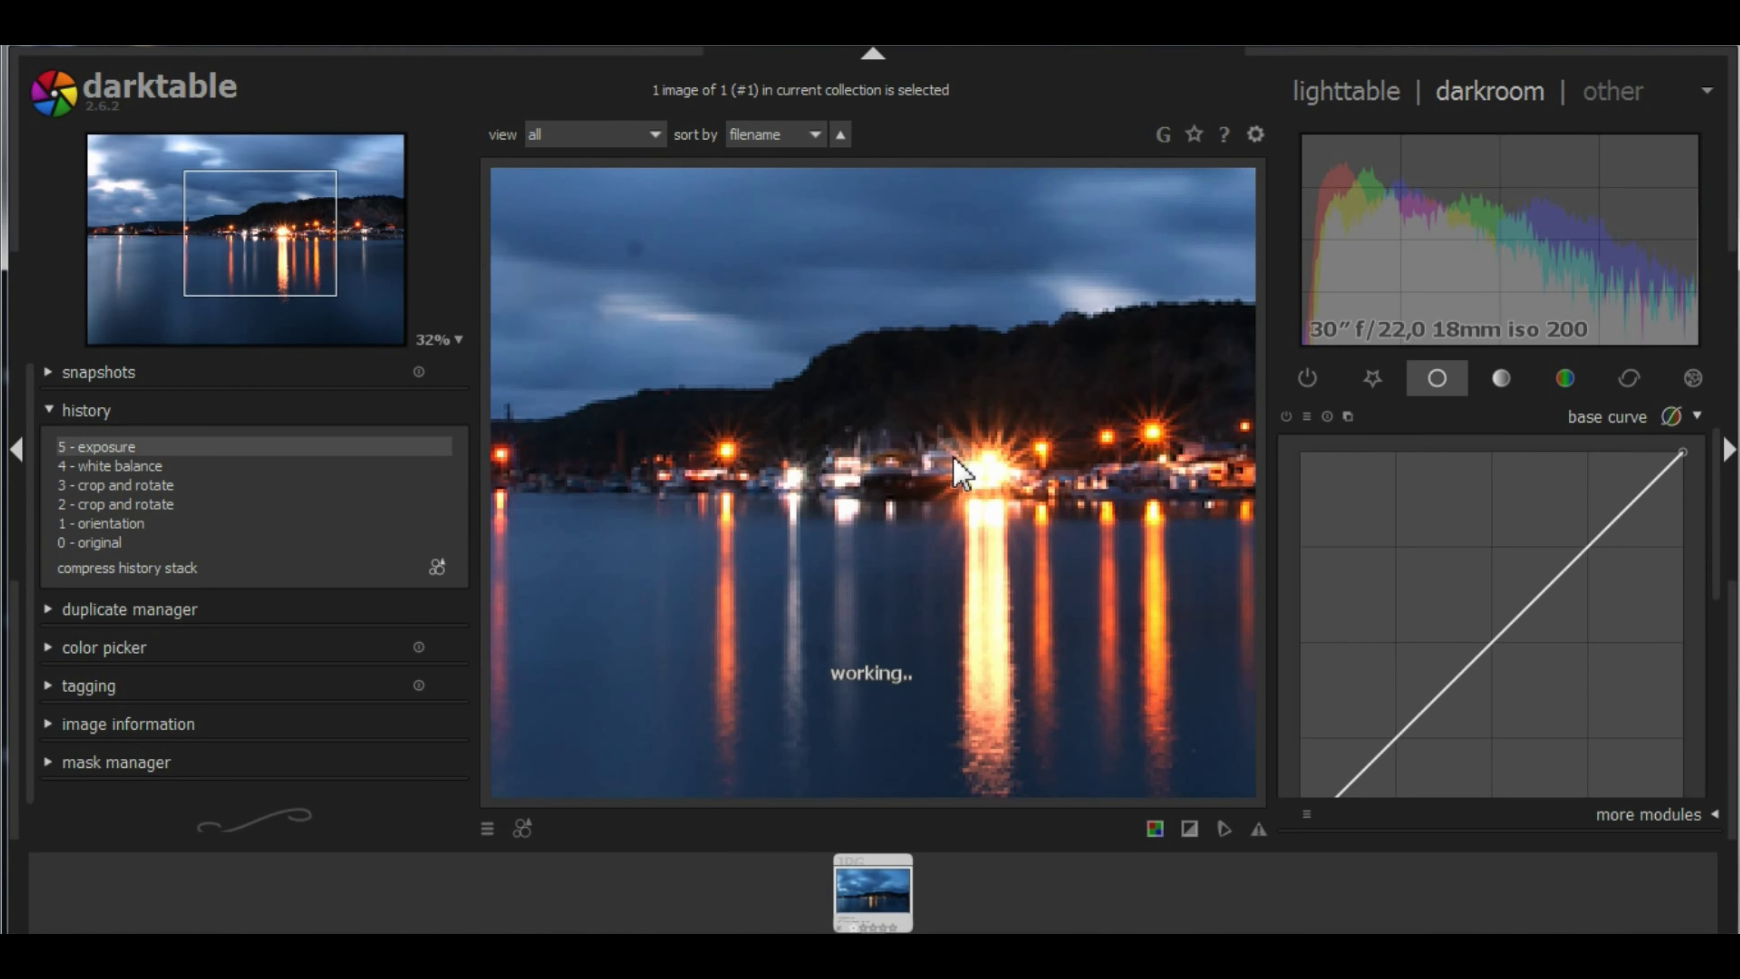
left_click_drag(1682, 454, 1679, 591)
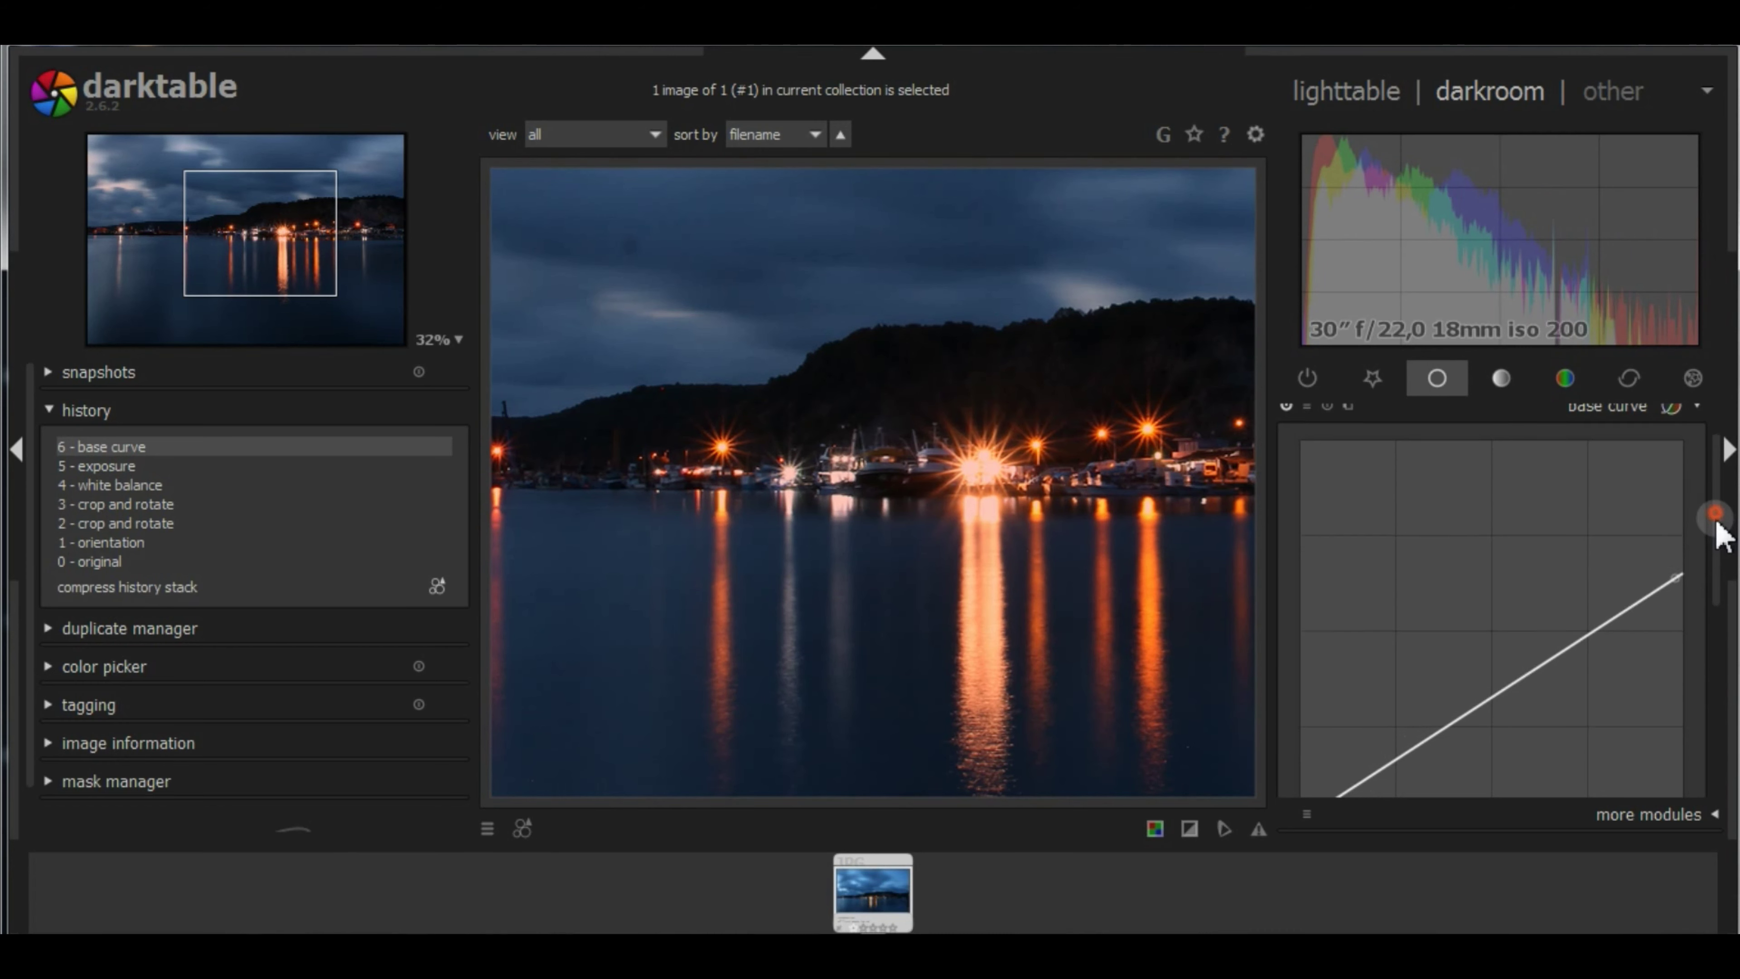
left_click_drag(1720, 538, 1706, 554)
left_click_drag(1480, 620, 1478, 594)
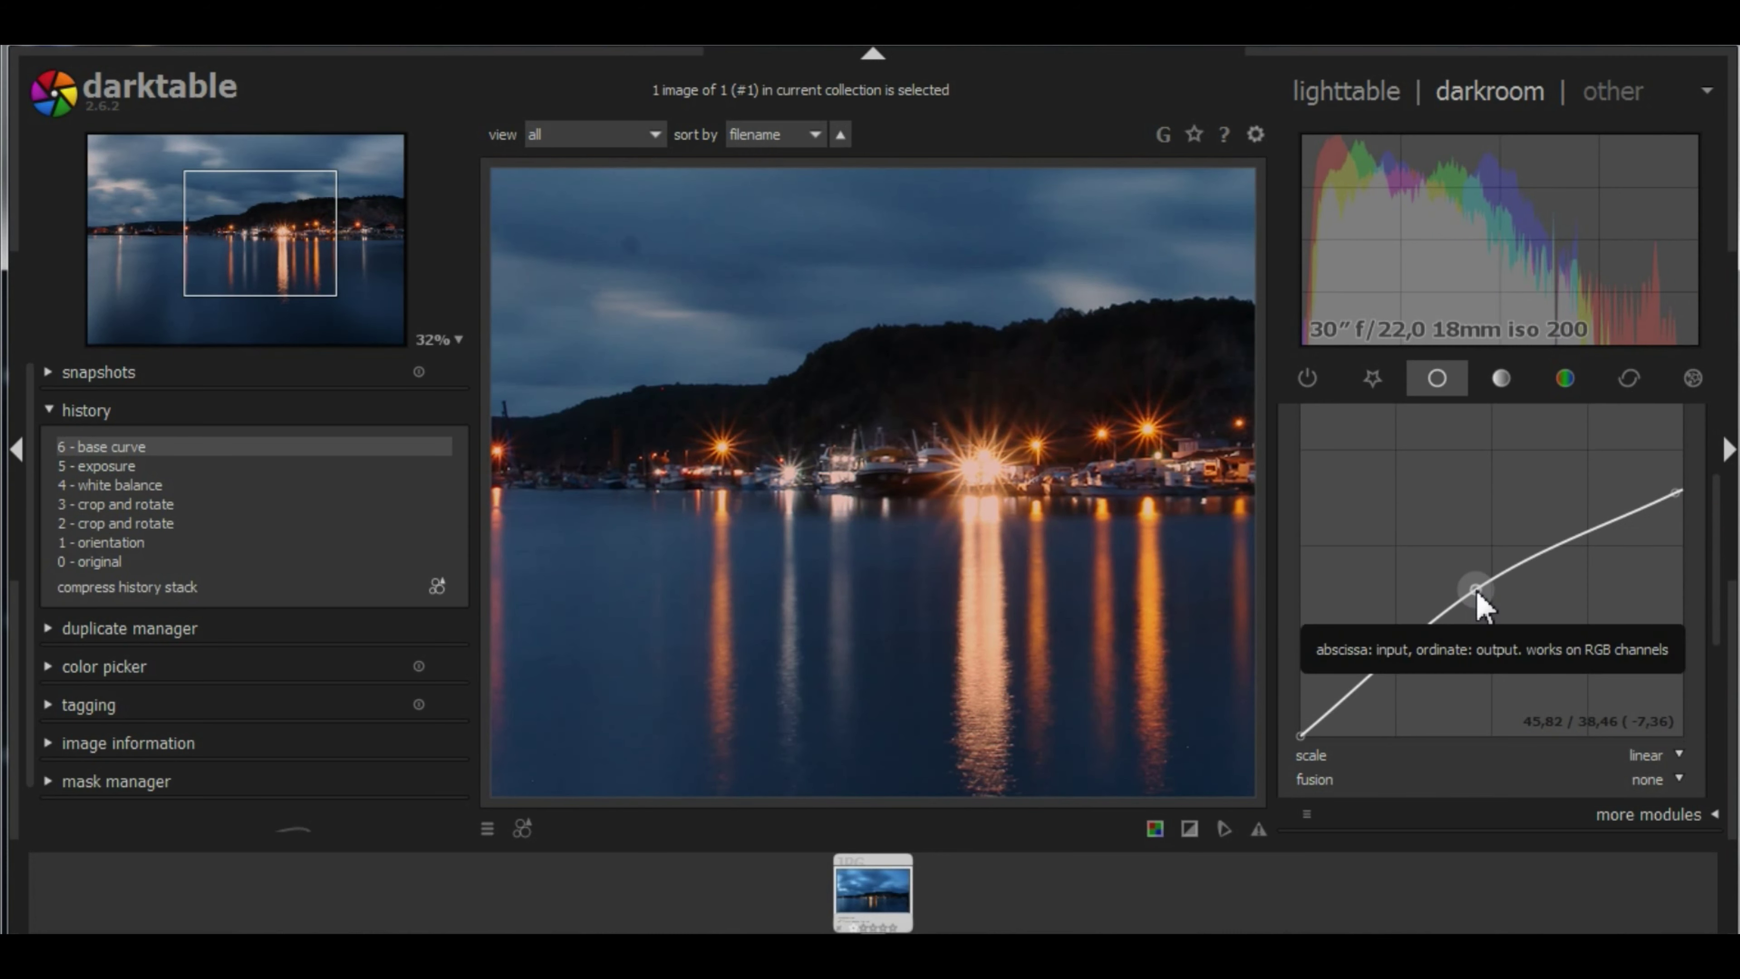
left_click_drag(1476, 588, 1473, 584)
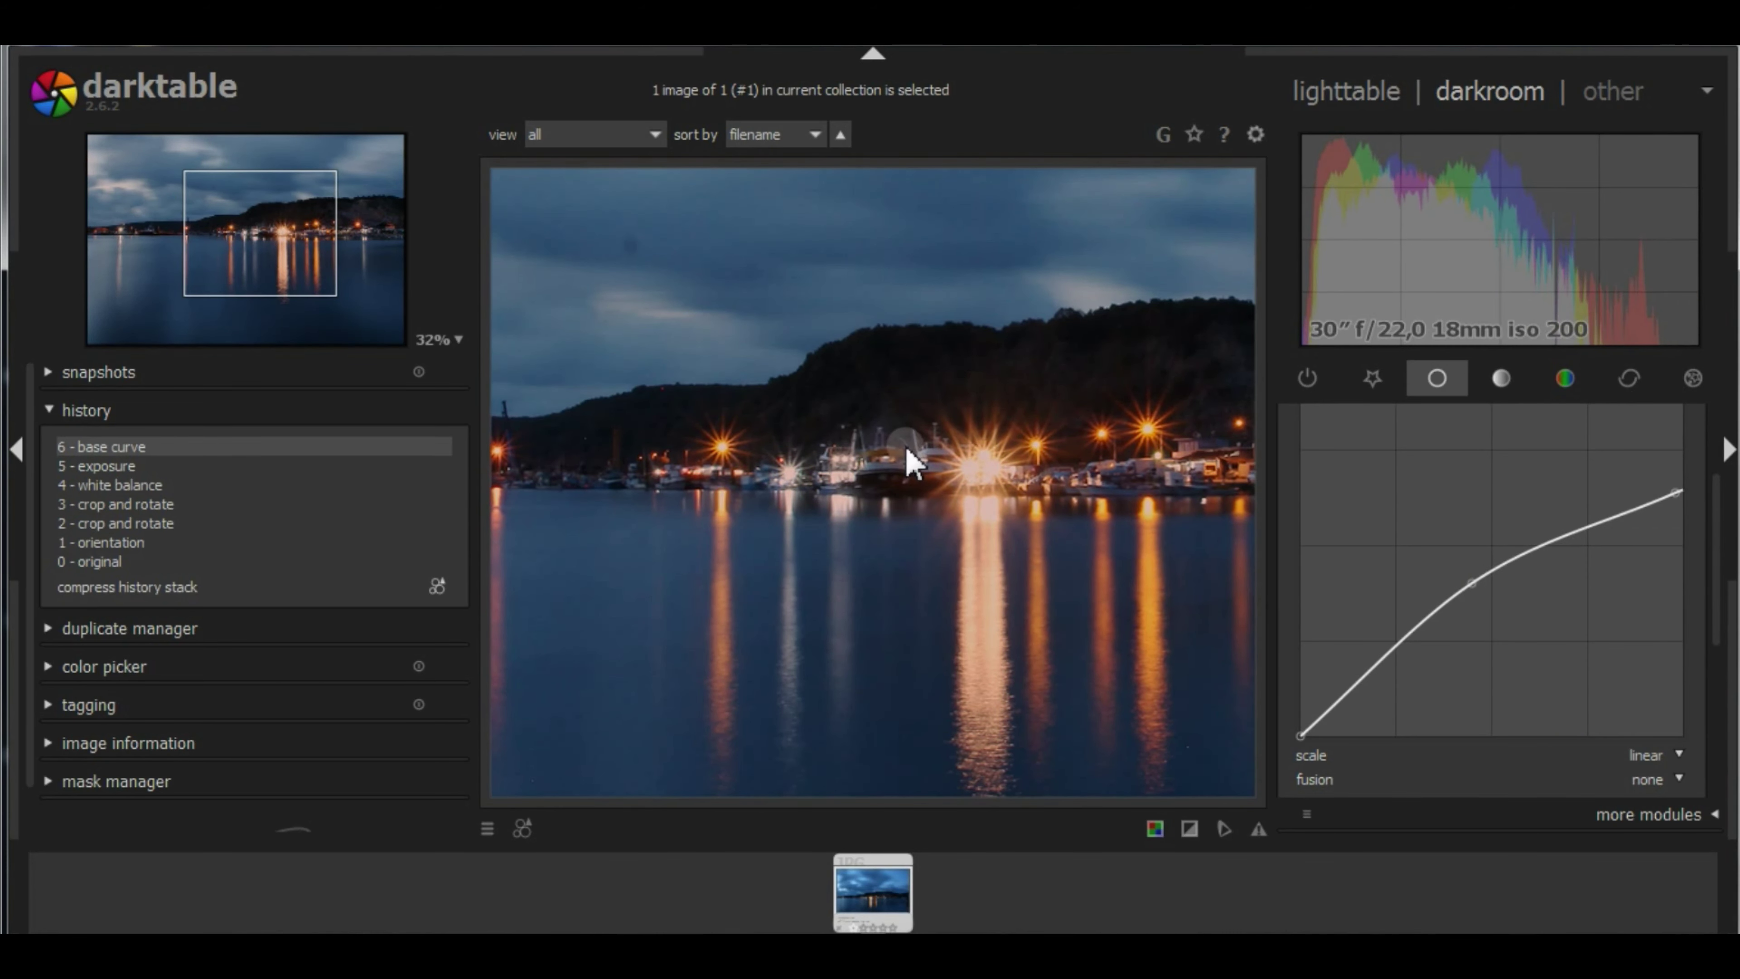
middle_click(907, 451)
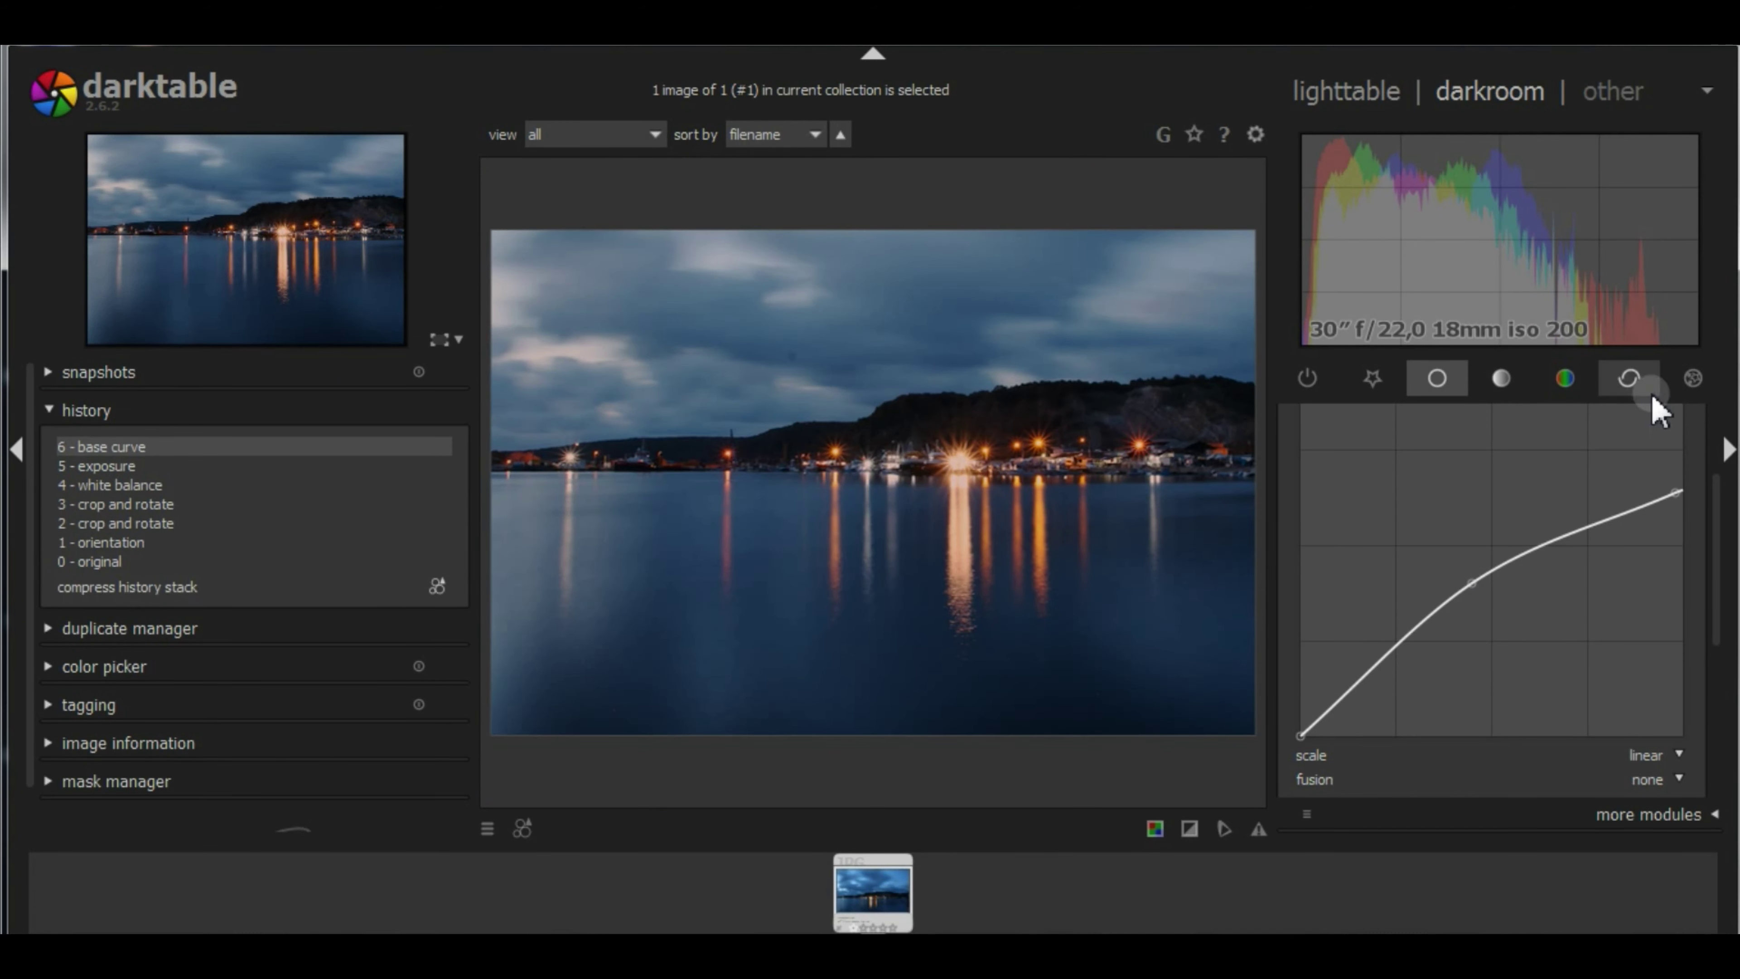
left_click_drag(1713, 521, 1713, 456)
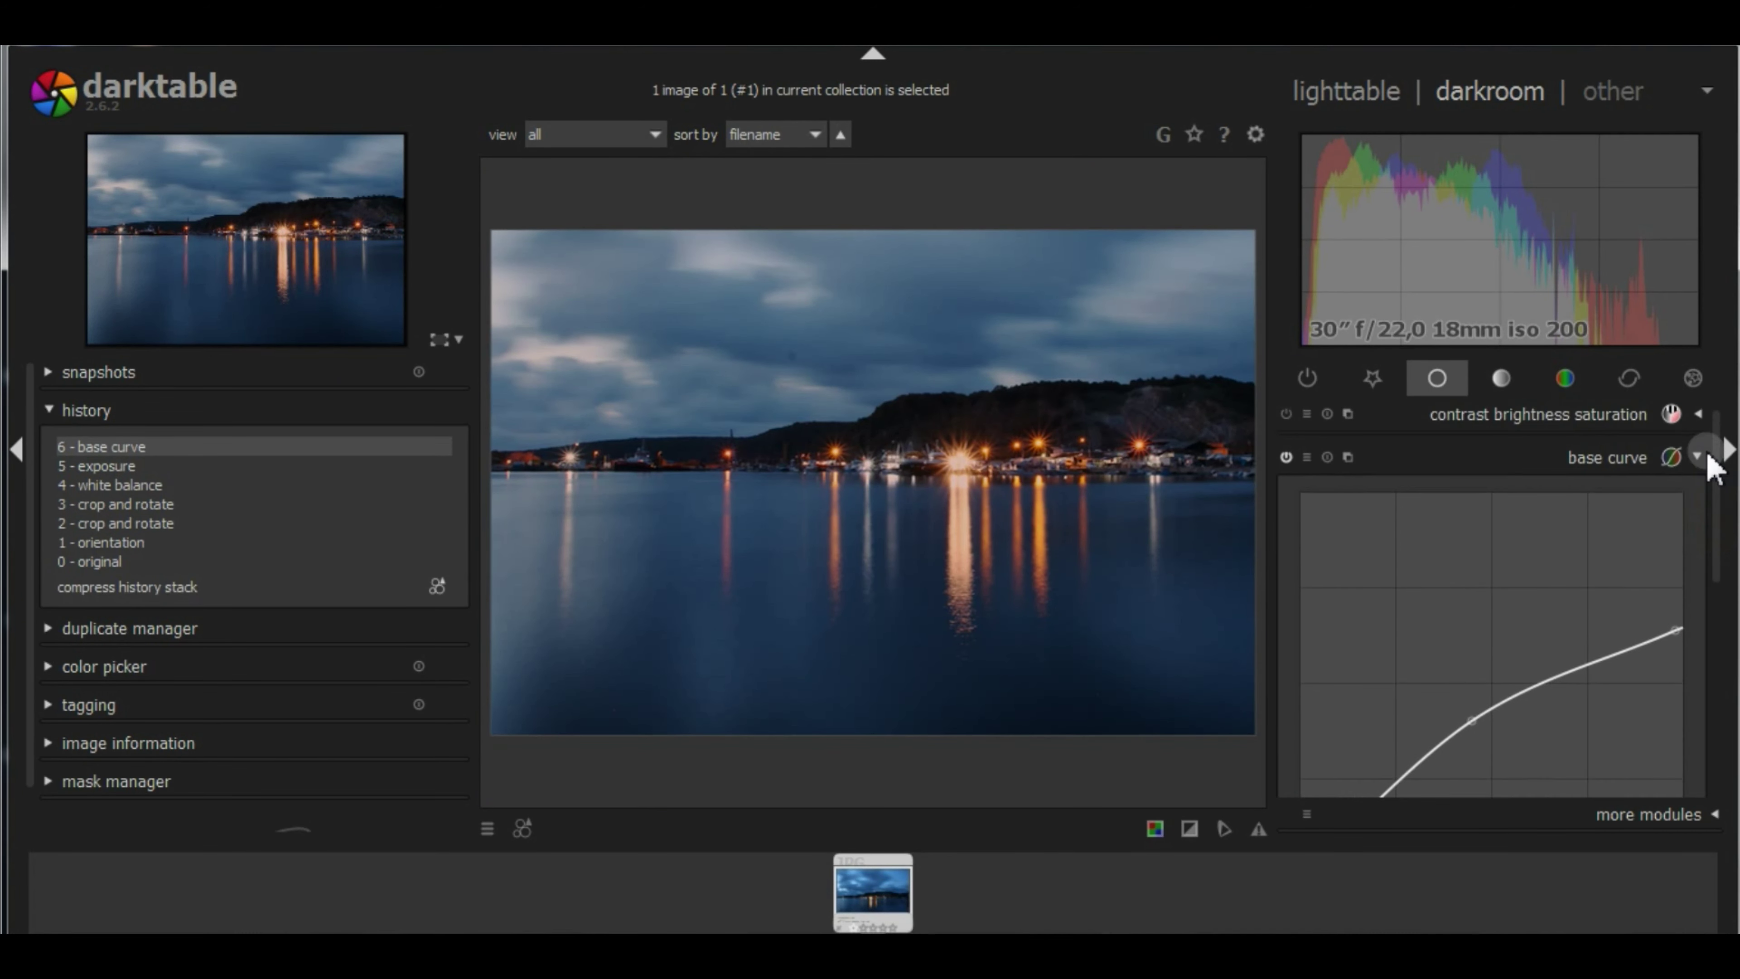
left_click(1697, 458)
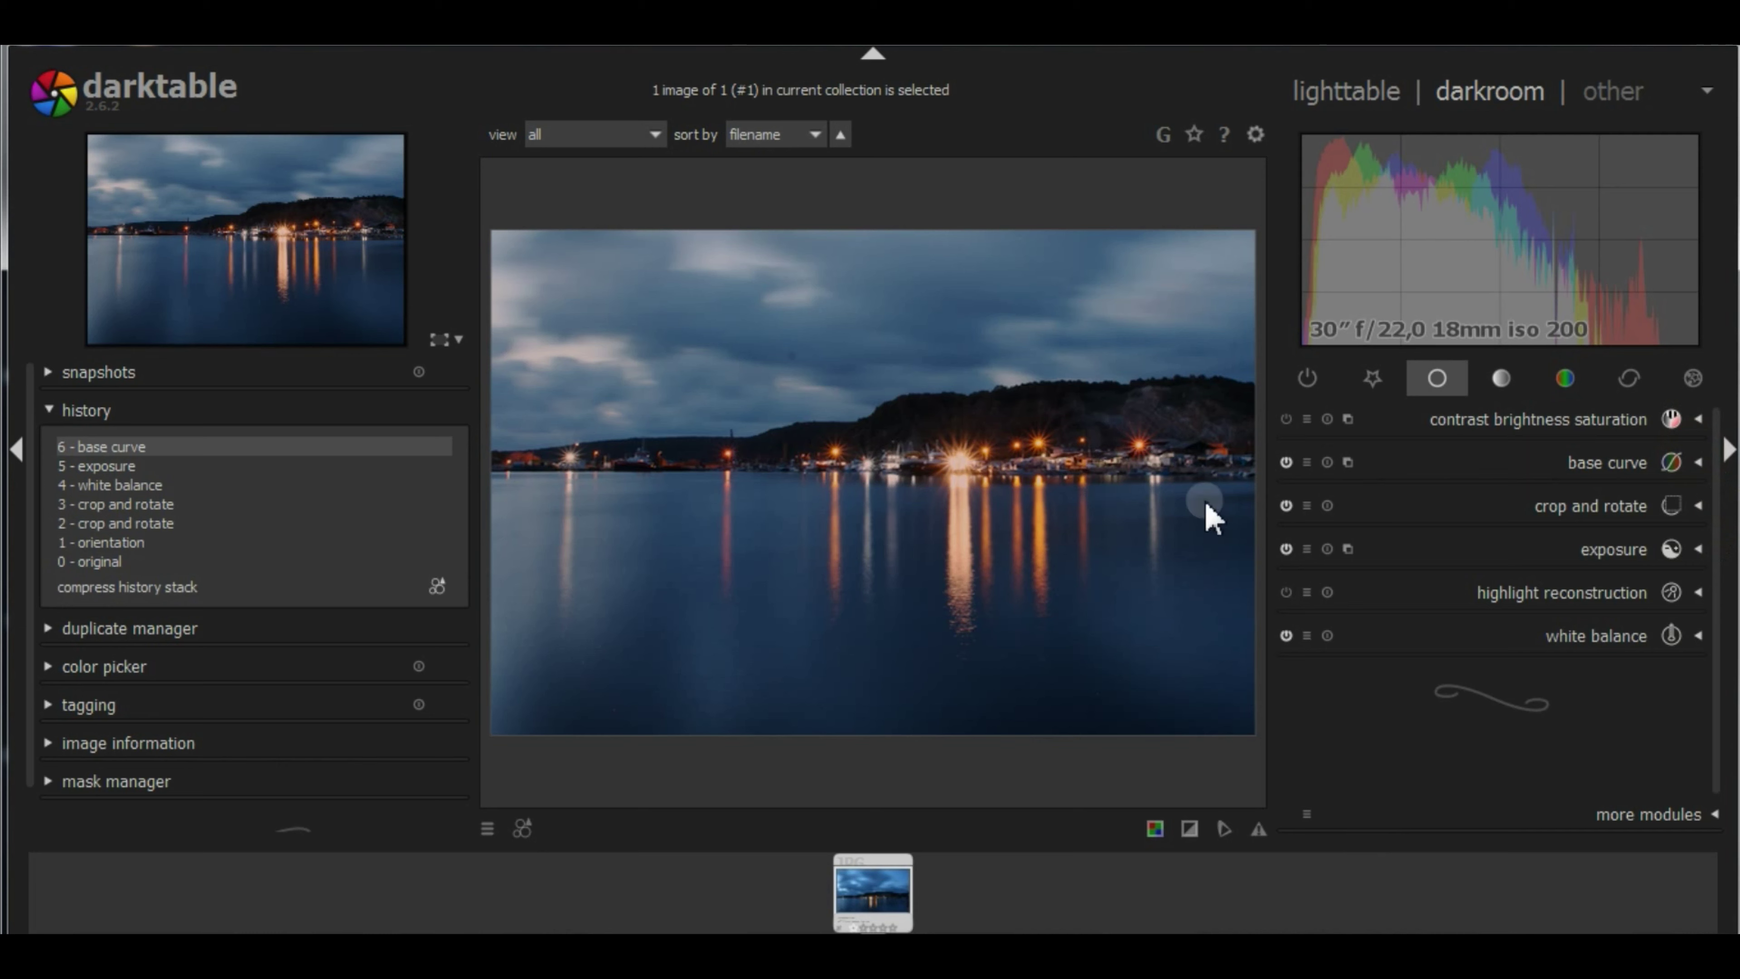
Lower the levels adjustment slightly in the tone group.
left_click(1500, 377)
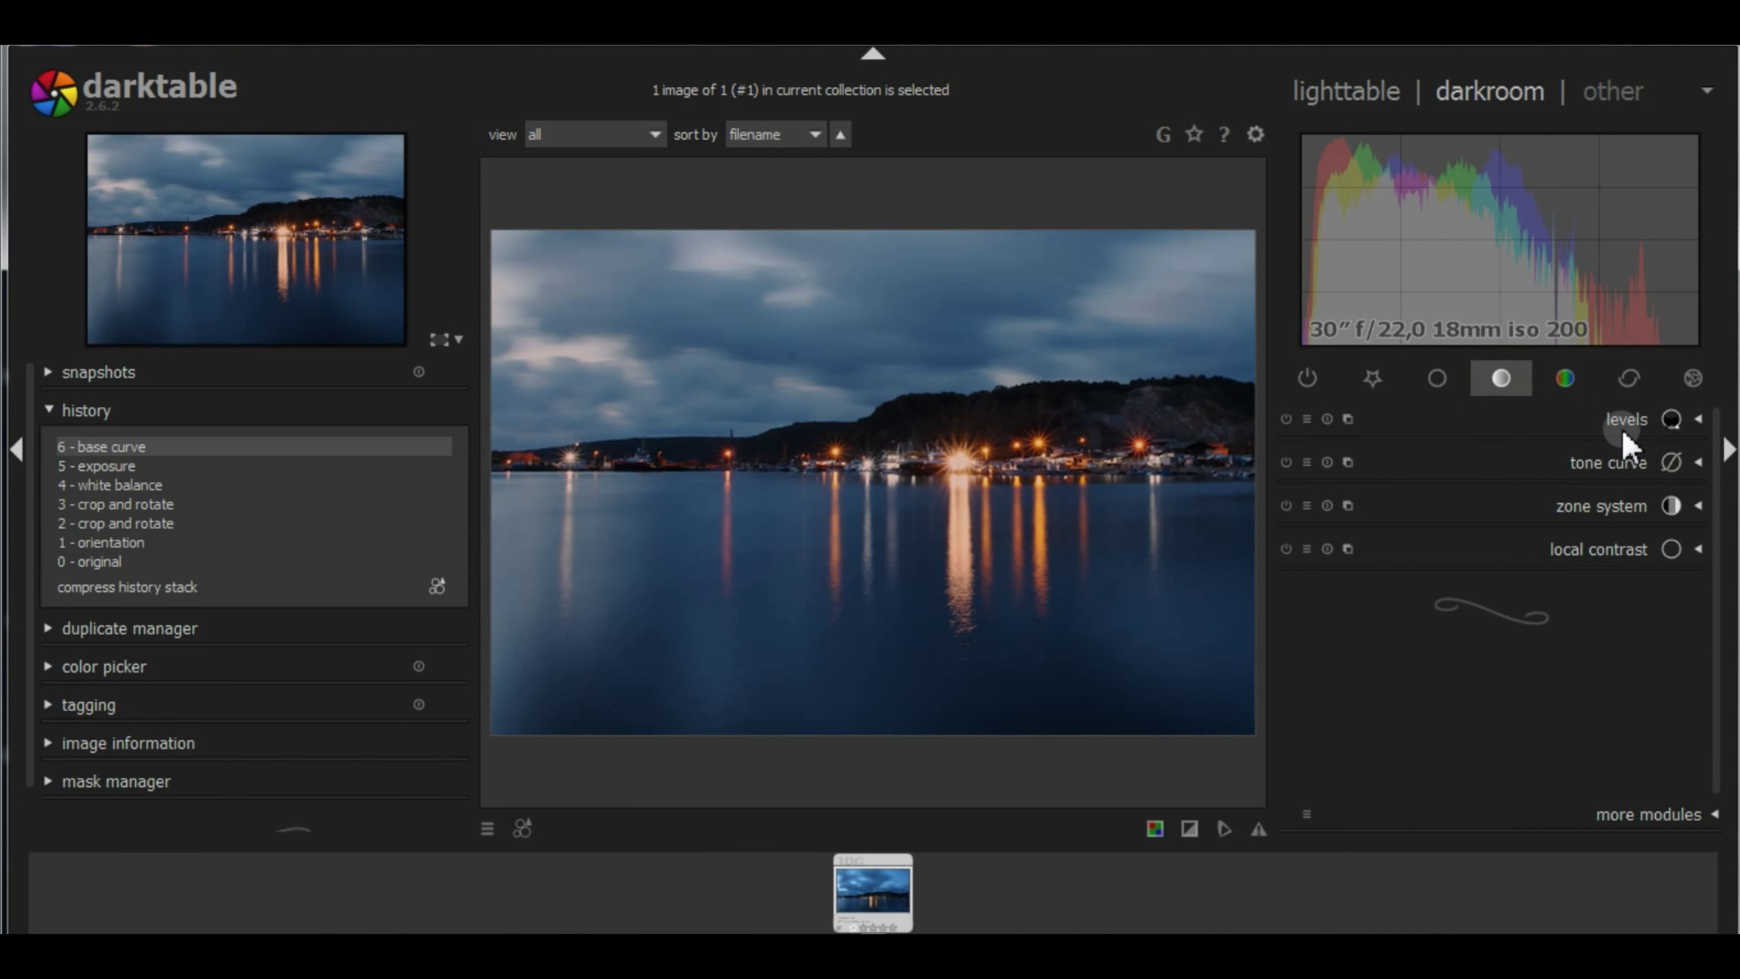
left_click(1619, 420)
scroll(1390, 569, "down", 1)
scroll(1428, 579, "down", 2)
scroll(1428, 579, "down", 2)
scroll(1428, 579, "down", 1)
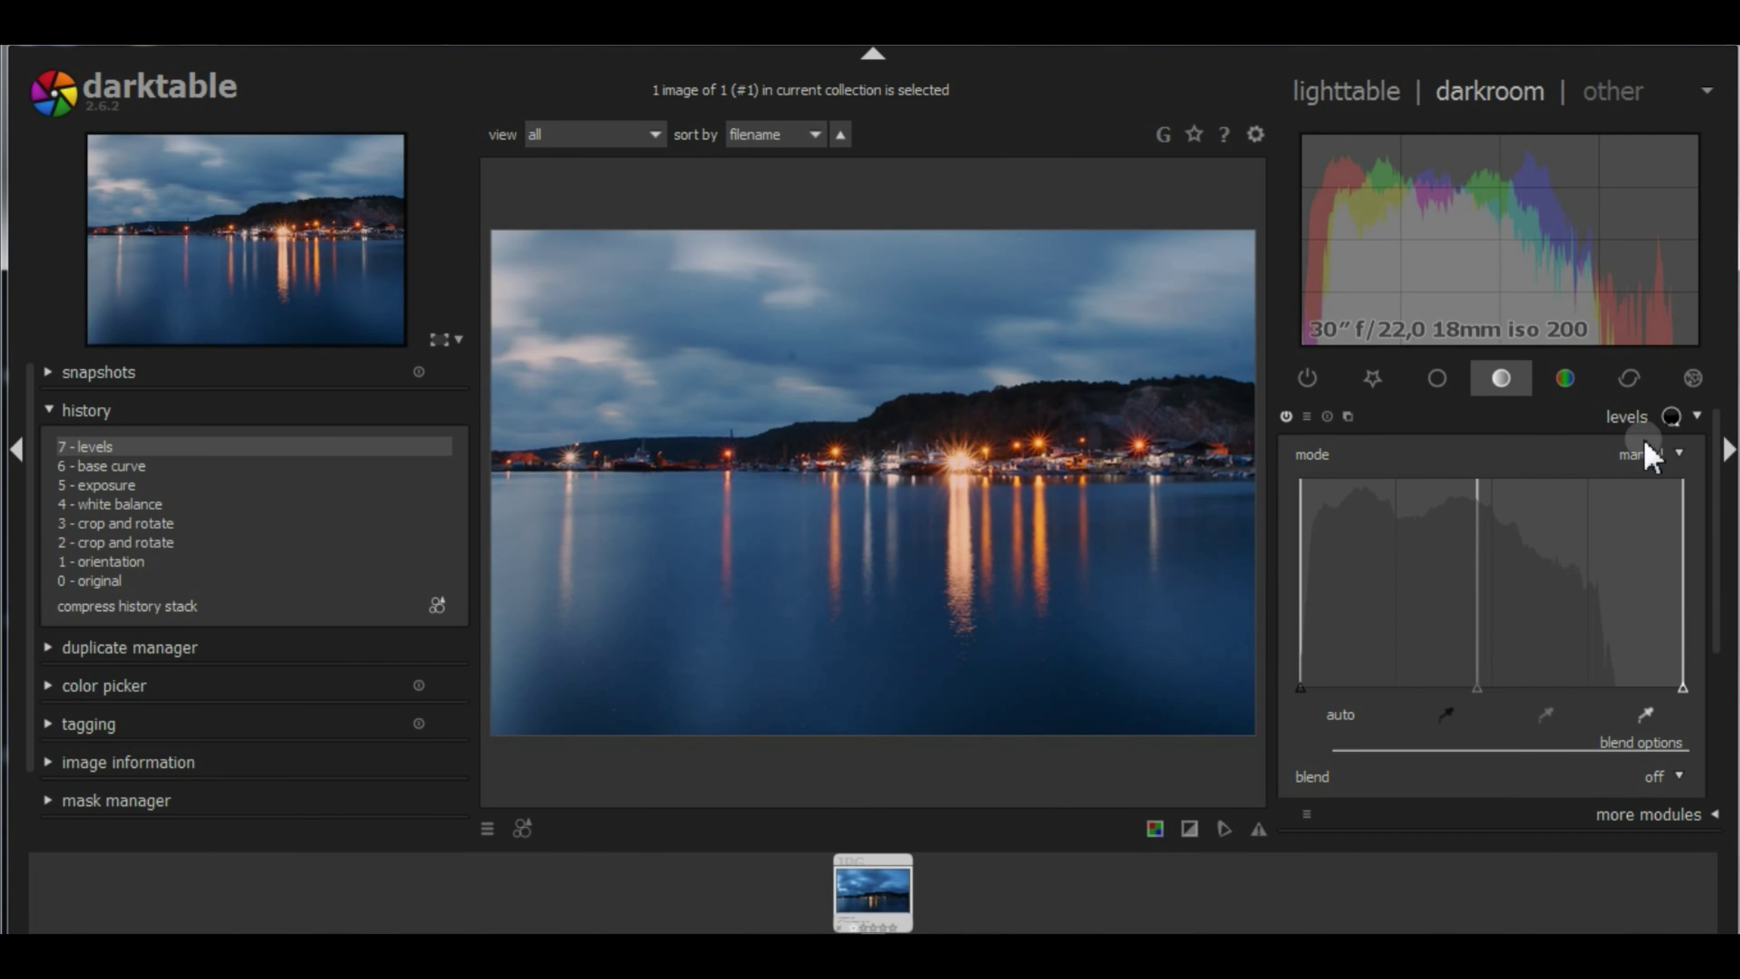
left_click(1644, 417)
Nudge a base curve point down and shift the levels middle-grey point slightly.
left_click(1437, 377)
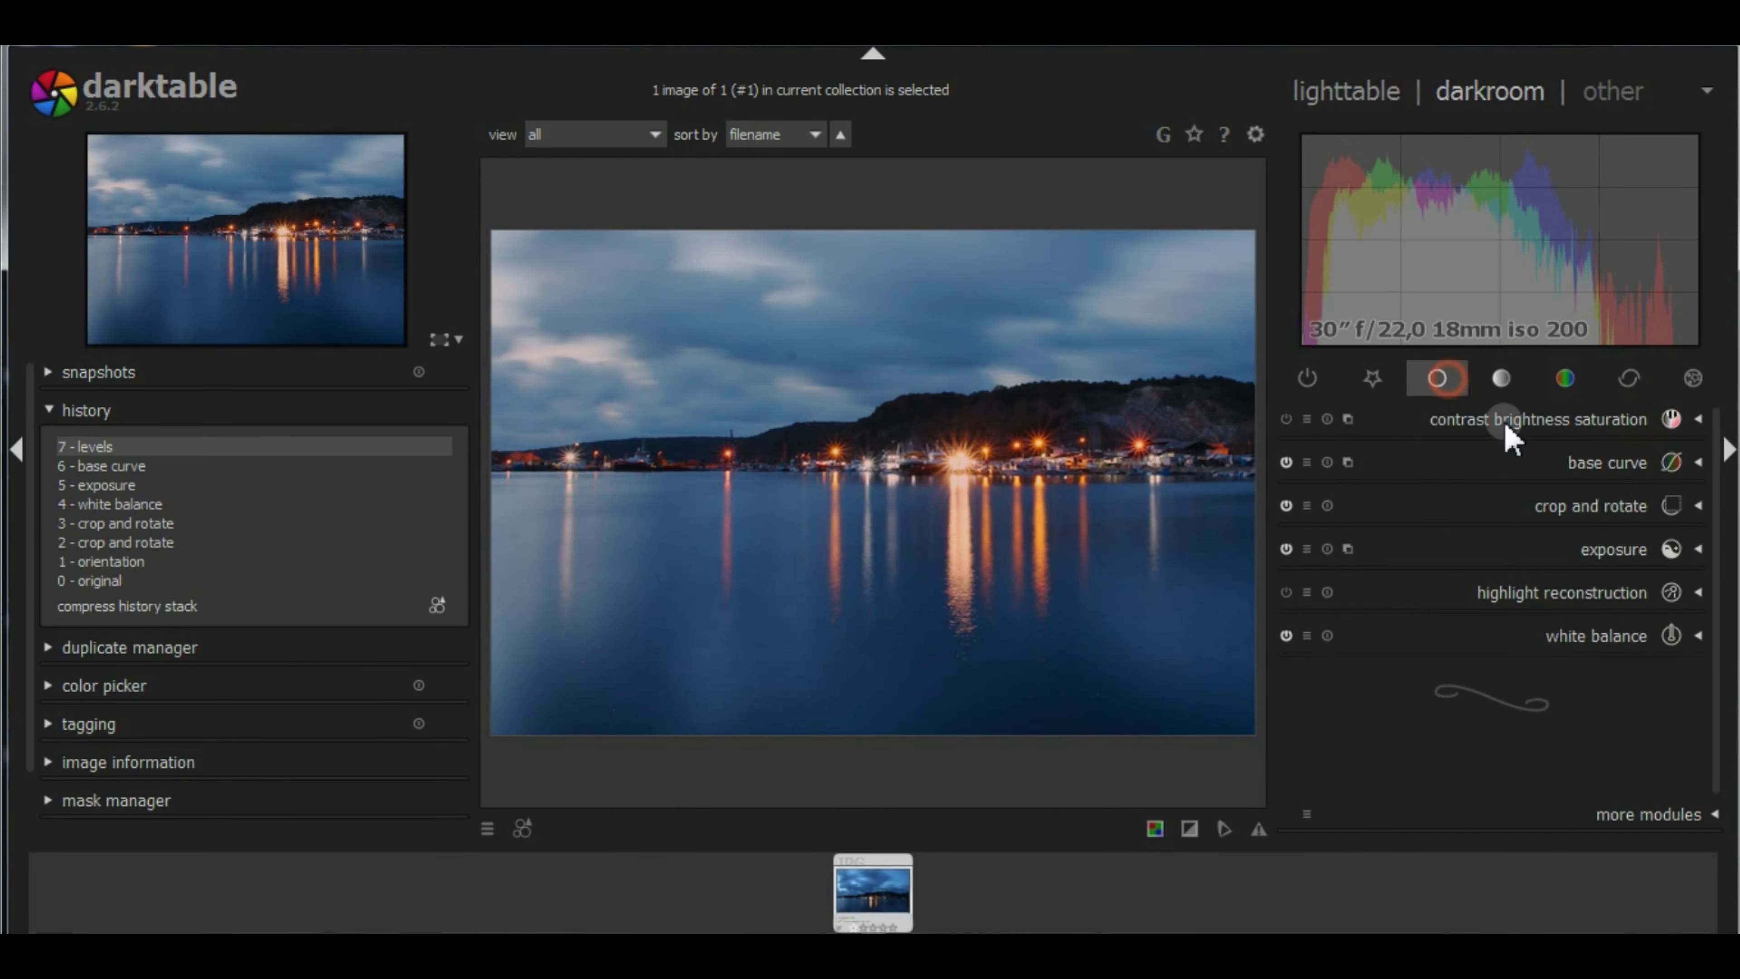
left_click(1672, 459)
left_click_drag(1480, 695, 1481, 705)
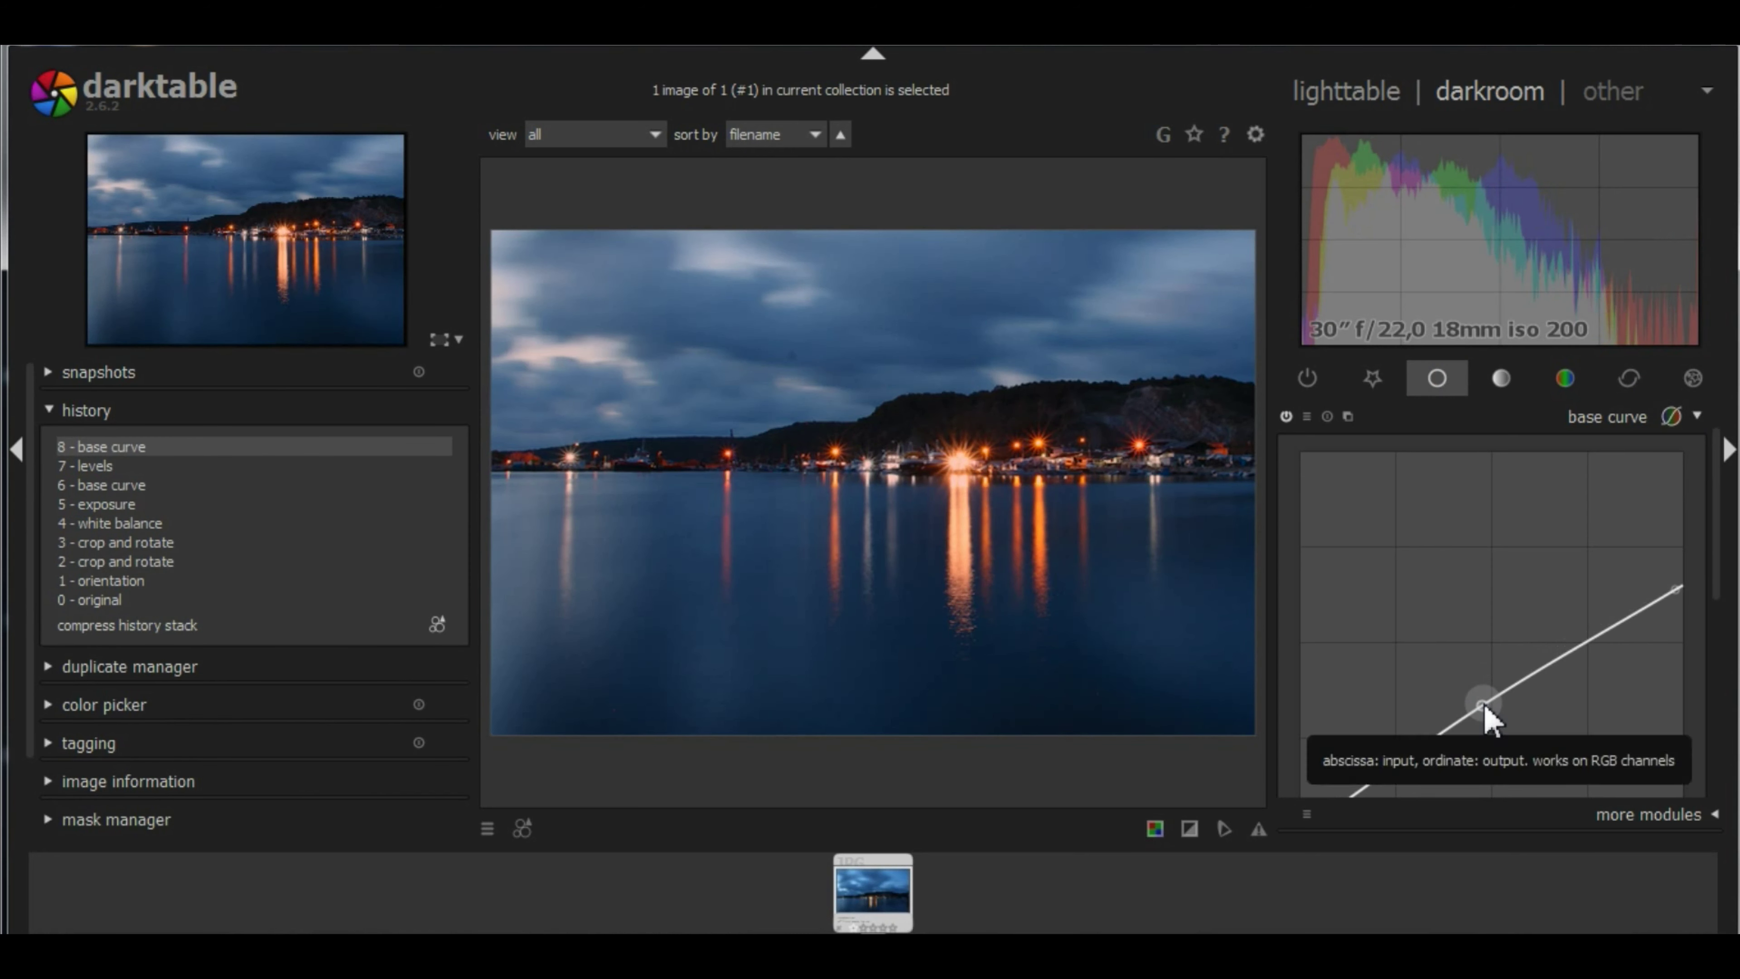
left_click(1501, 378)
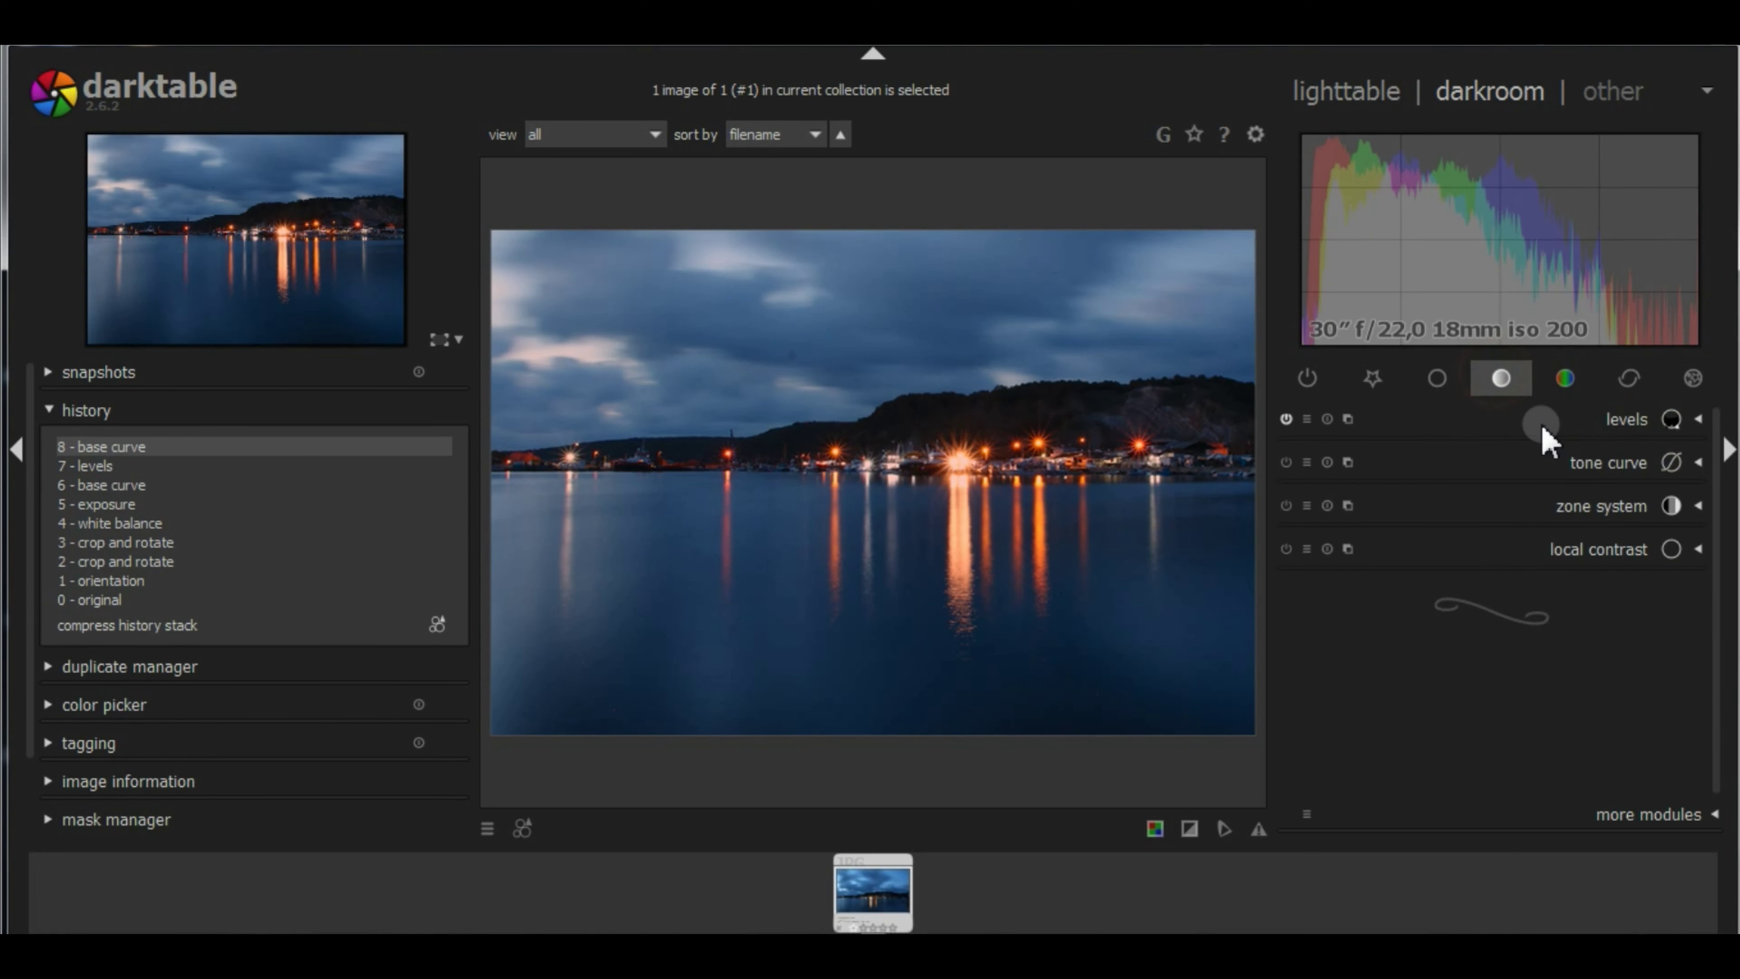
left_click(1540, 423)
left_click_drag(1445, 575, 1452, 581)
scroll(1450, 581, "down", 2)
scroll(1452, 581, "down", 1)
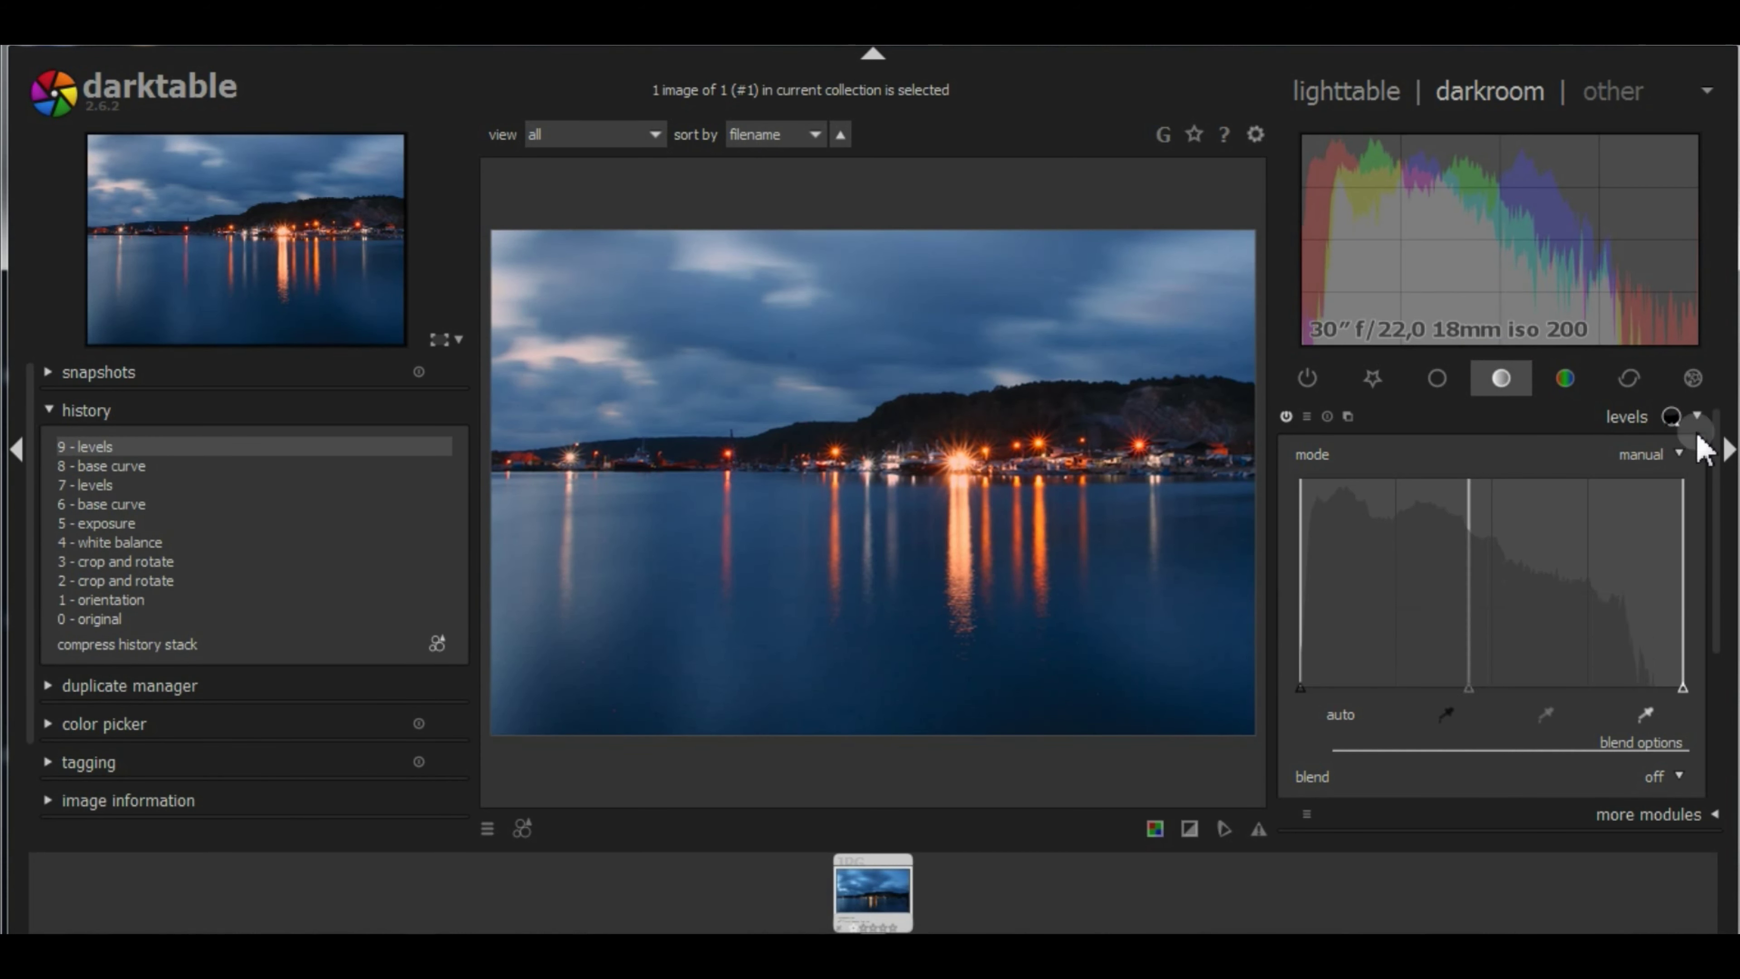
left_click(1651, 419)
left_click(1572, 382)
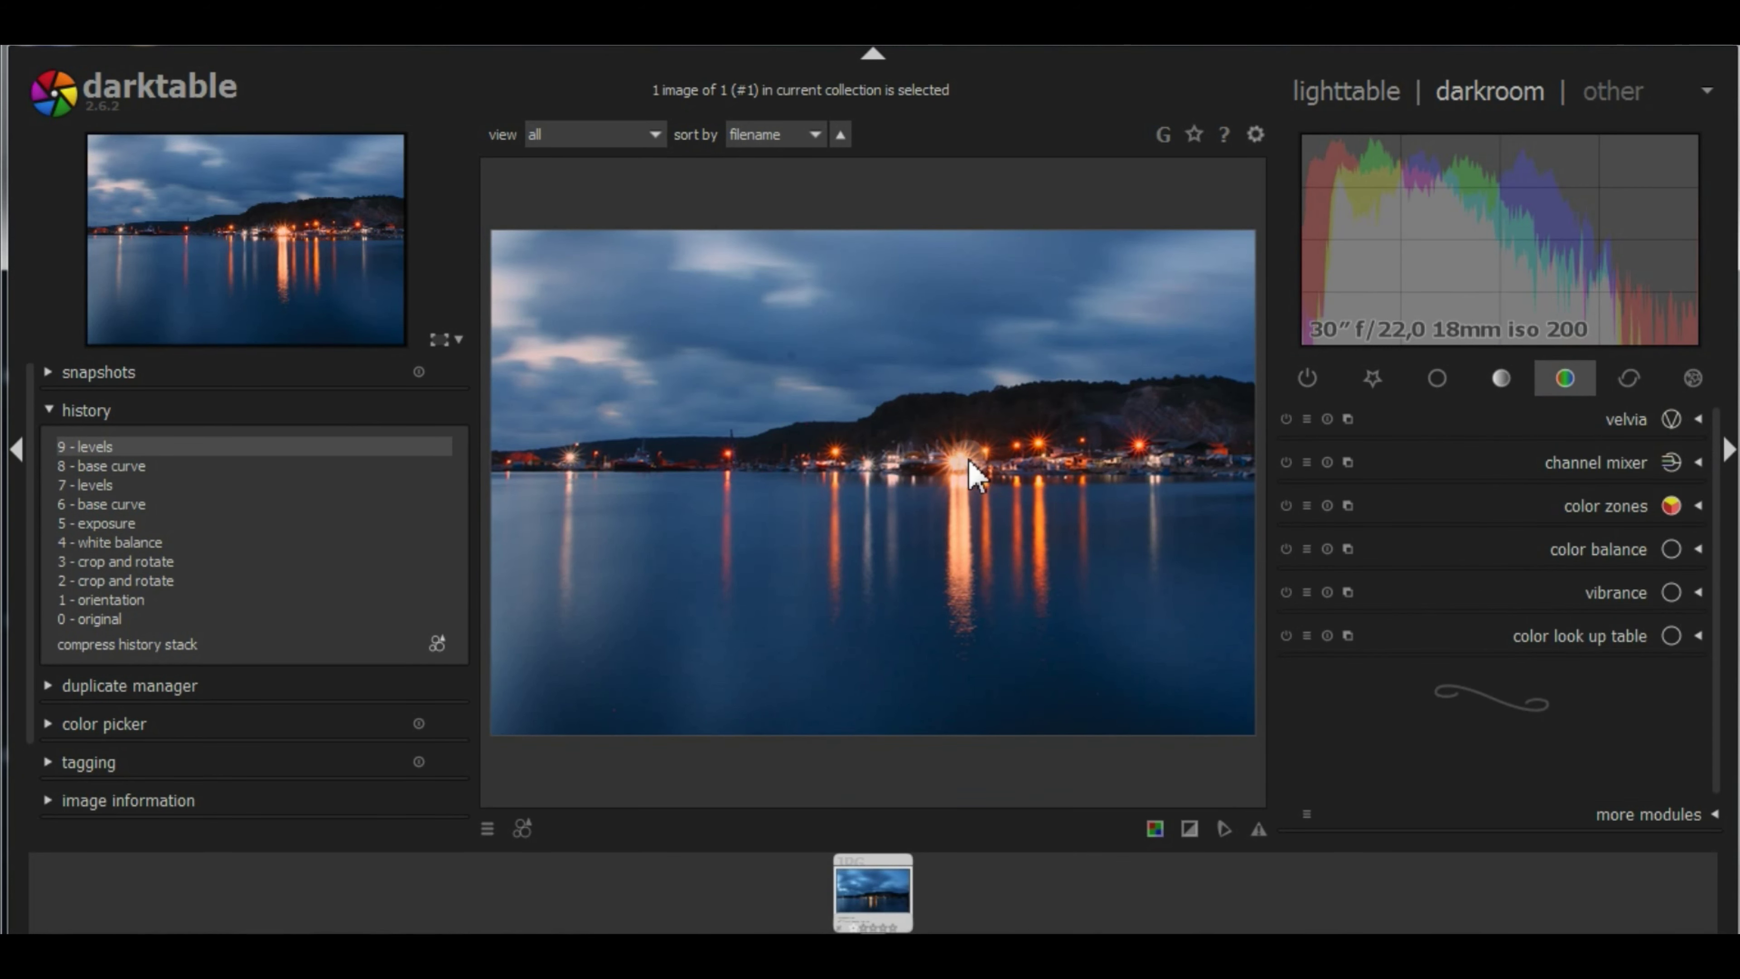
Enable vibrance at about 27%, toggling it on and off to compare.
scroll(969, 473, "up", 3)
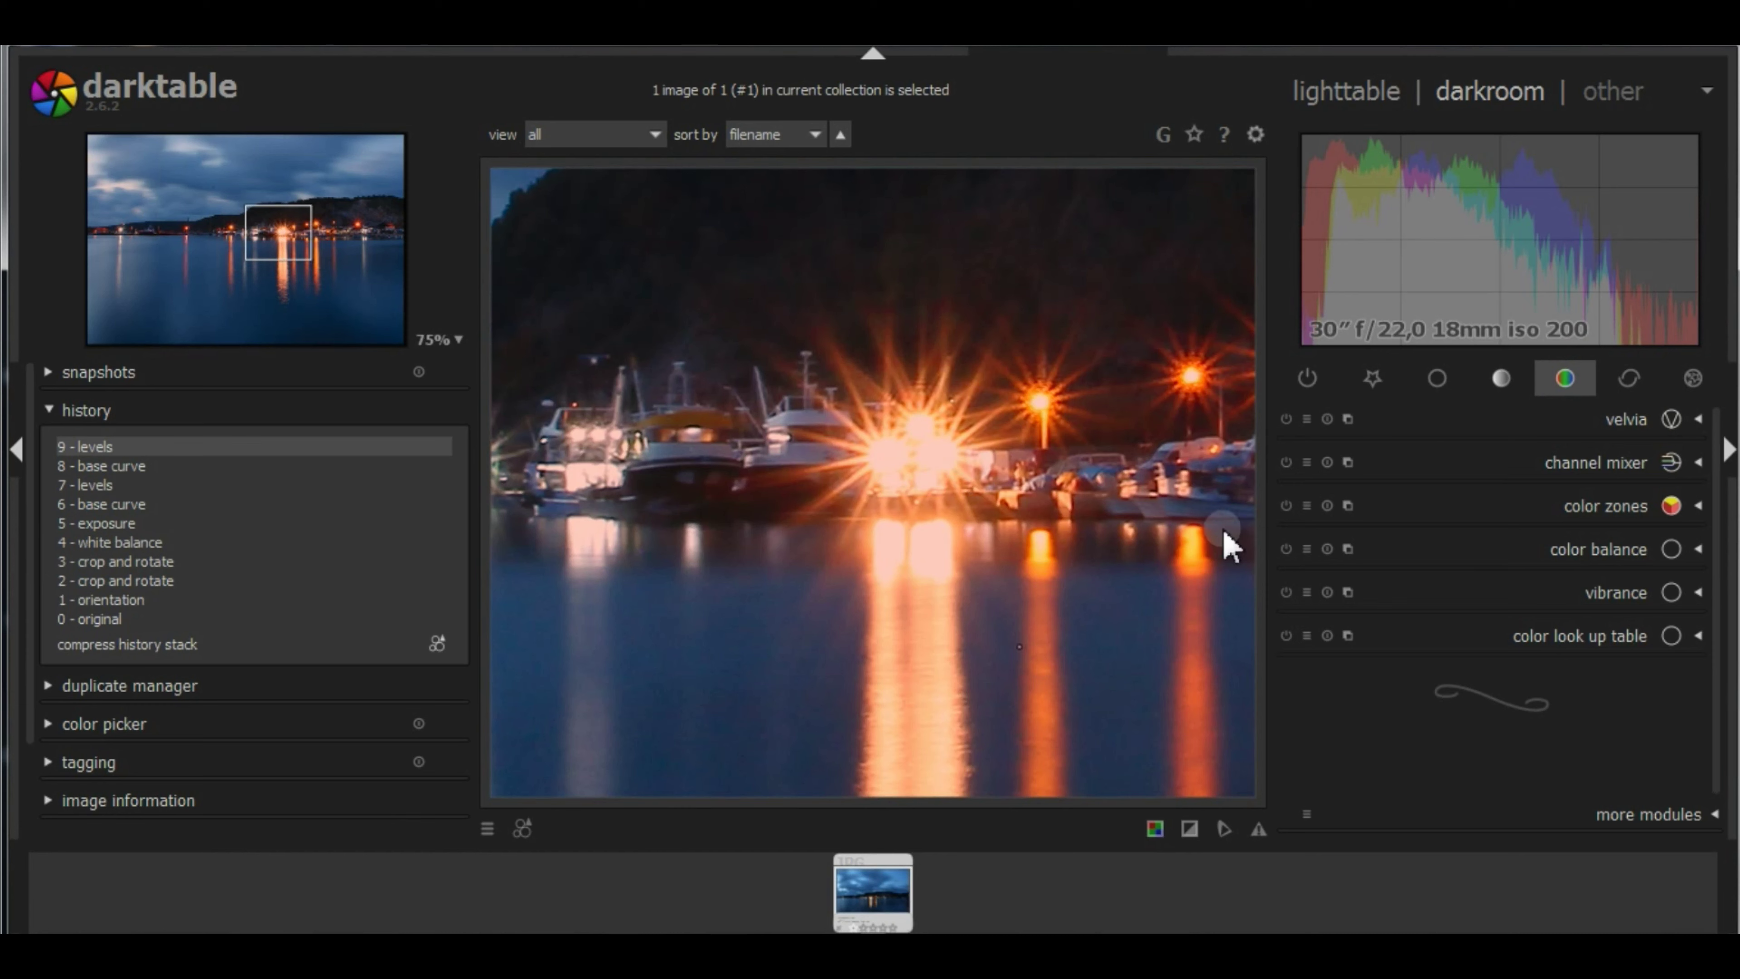
left_click(1618, 593)
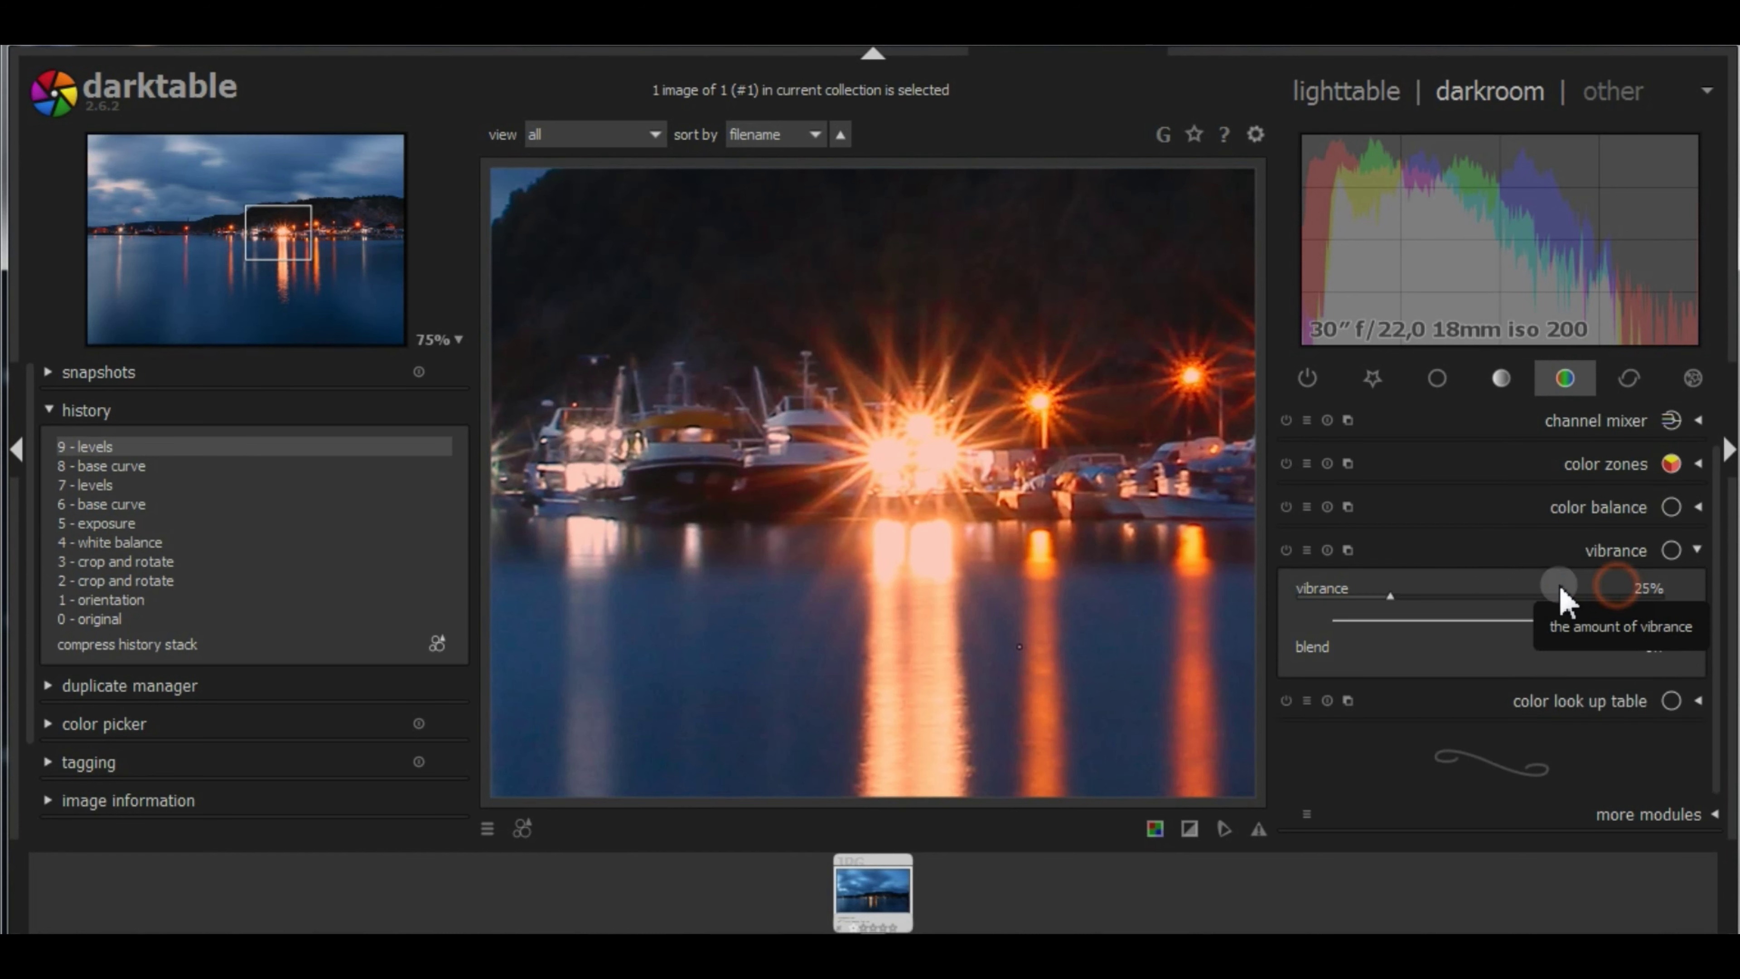
left_click(1285, 548)
left_click(1286, 548)
left_click(1286, 548)
left_click(1286, 548)
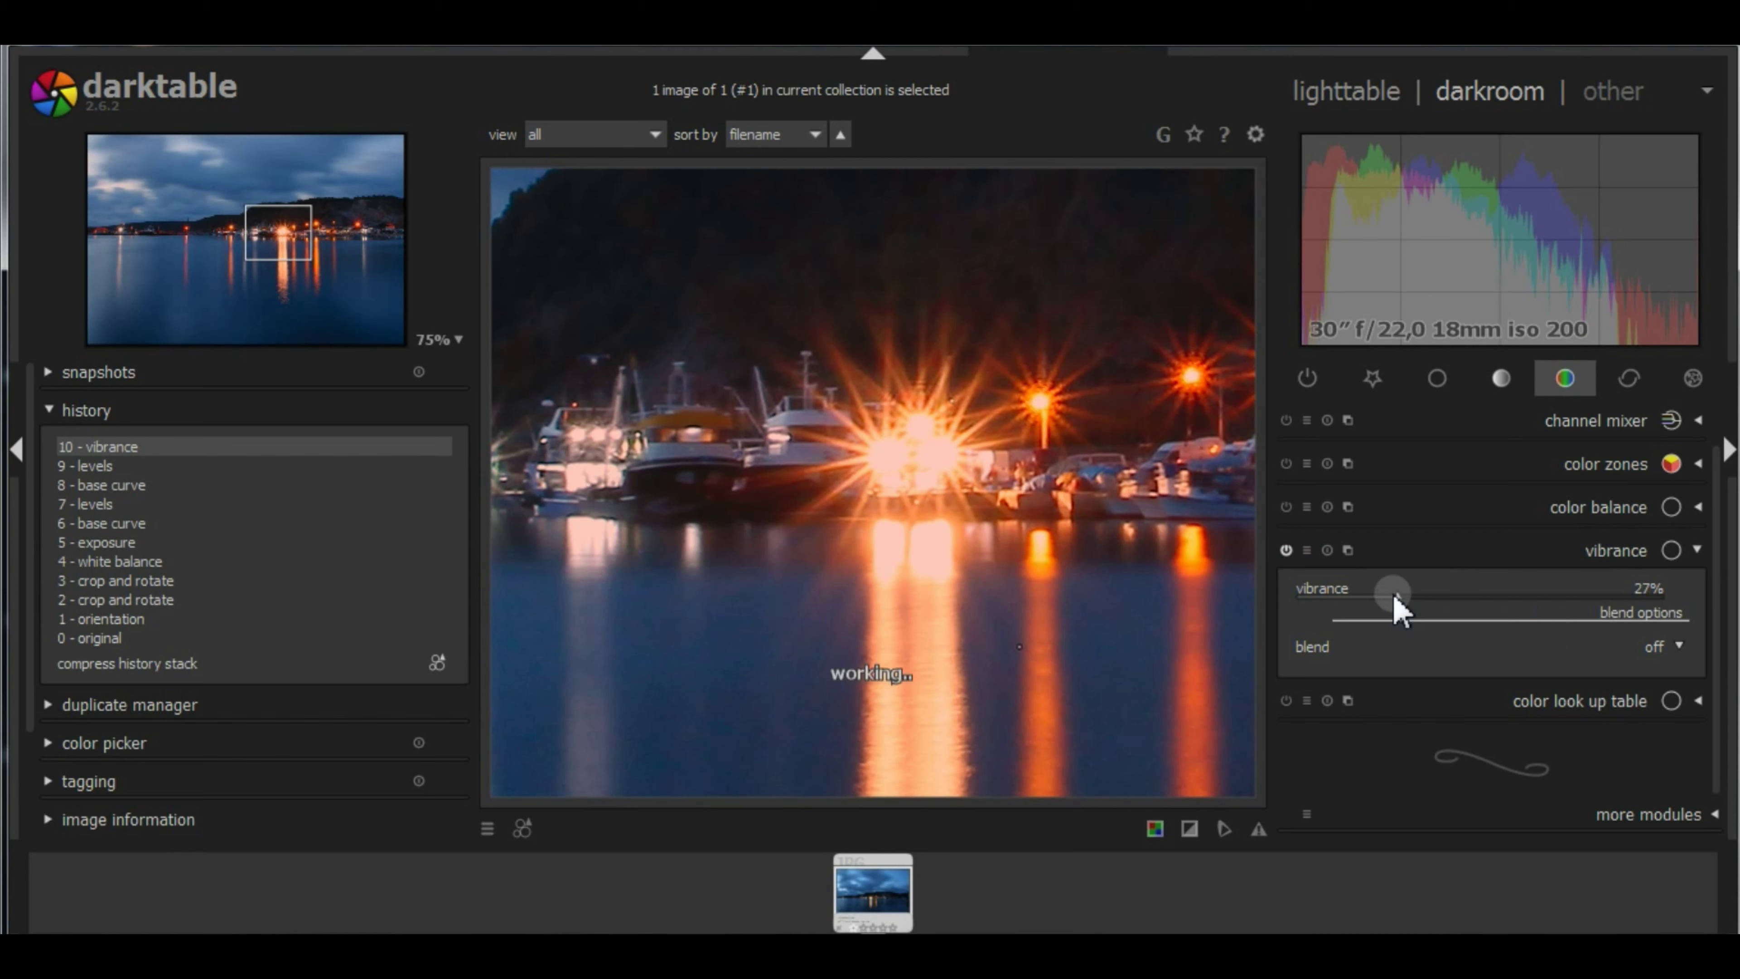
left_click(1631, 549)
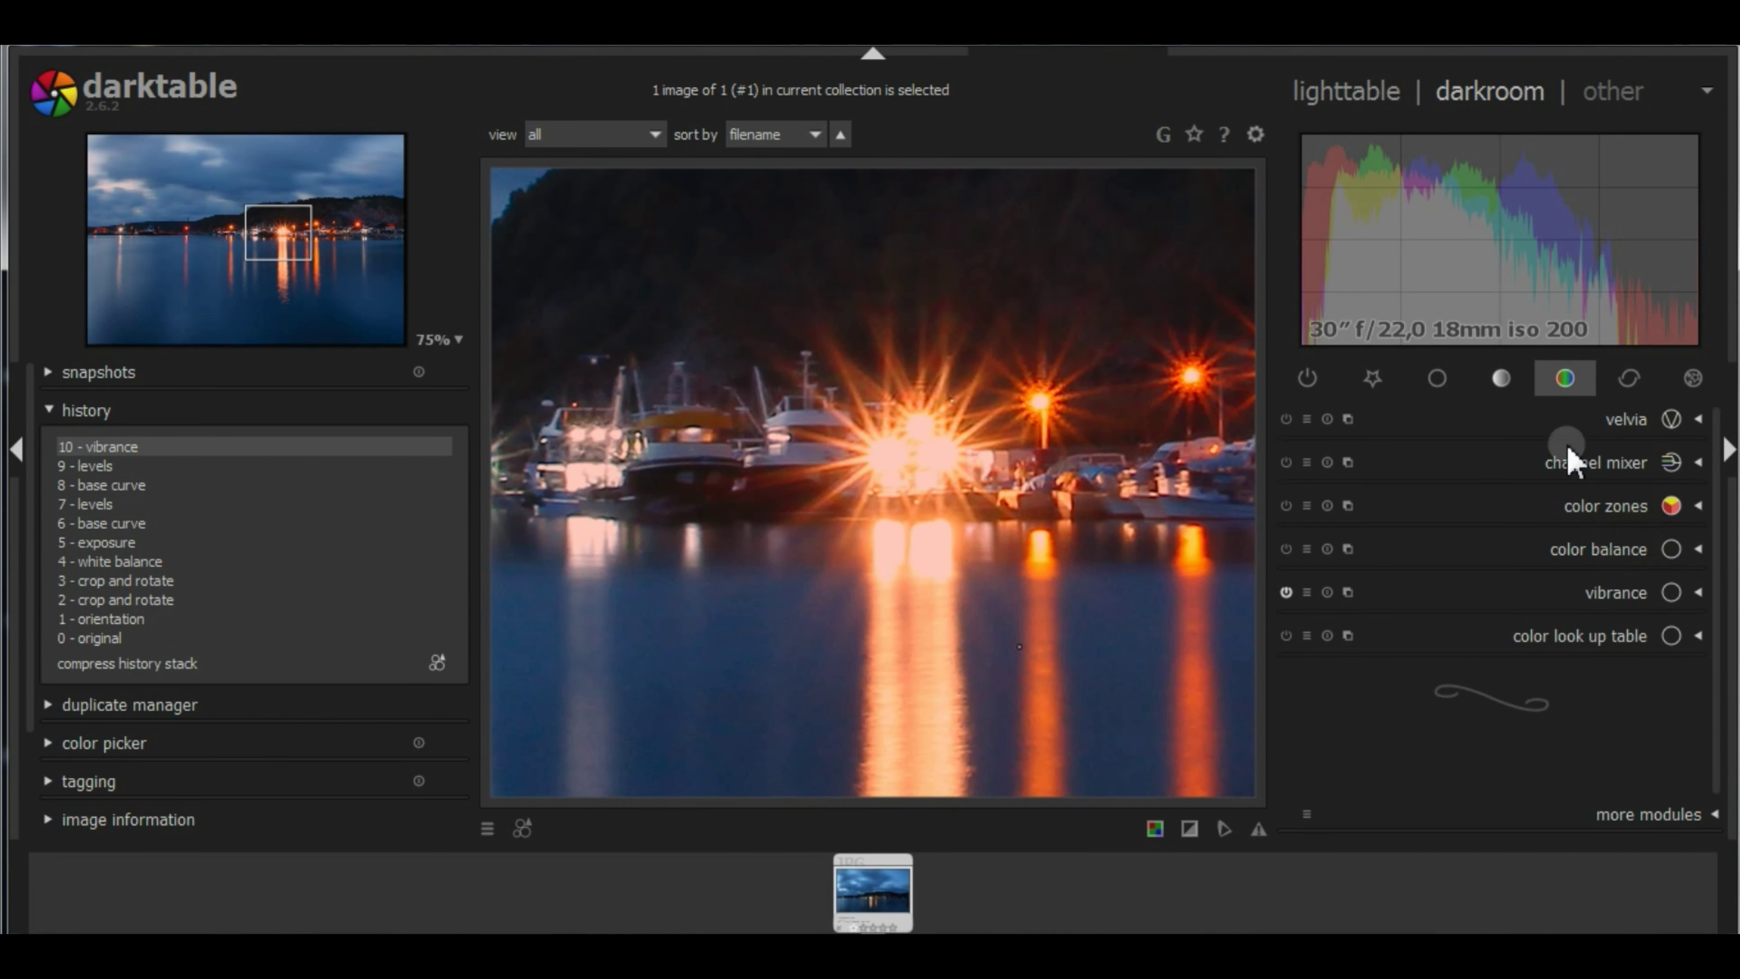
Enable velvia at about 26% strength, comparing it on and off.
left_click(1620, 418)
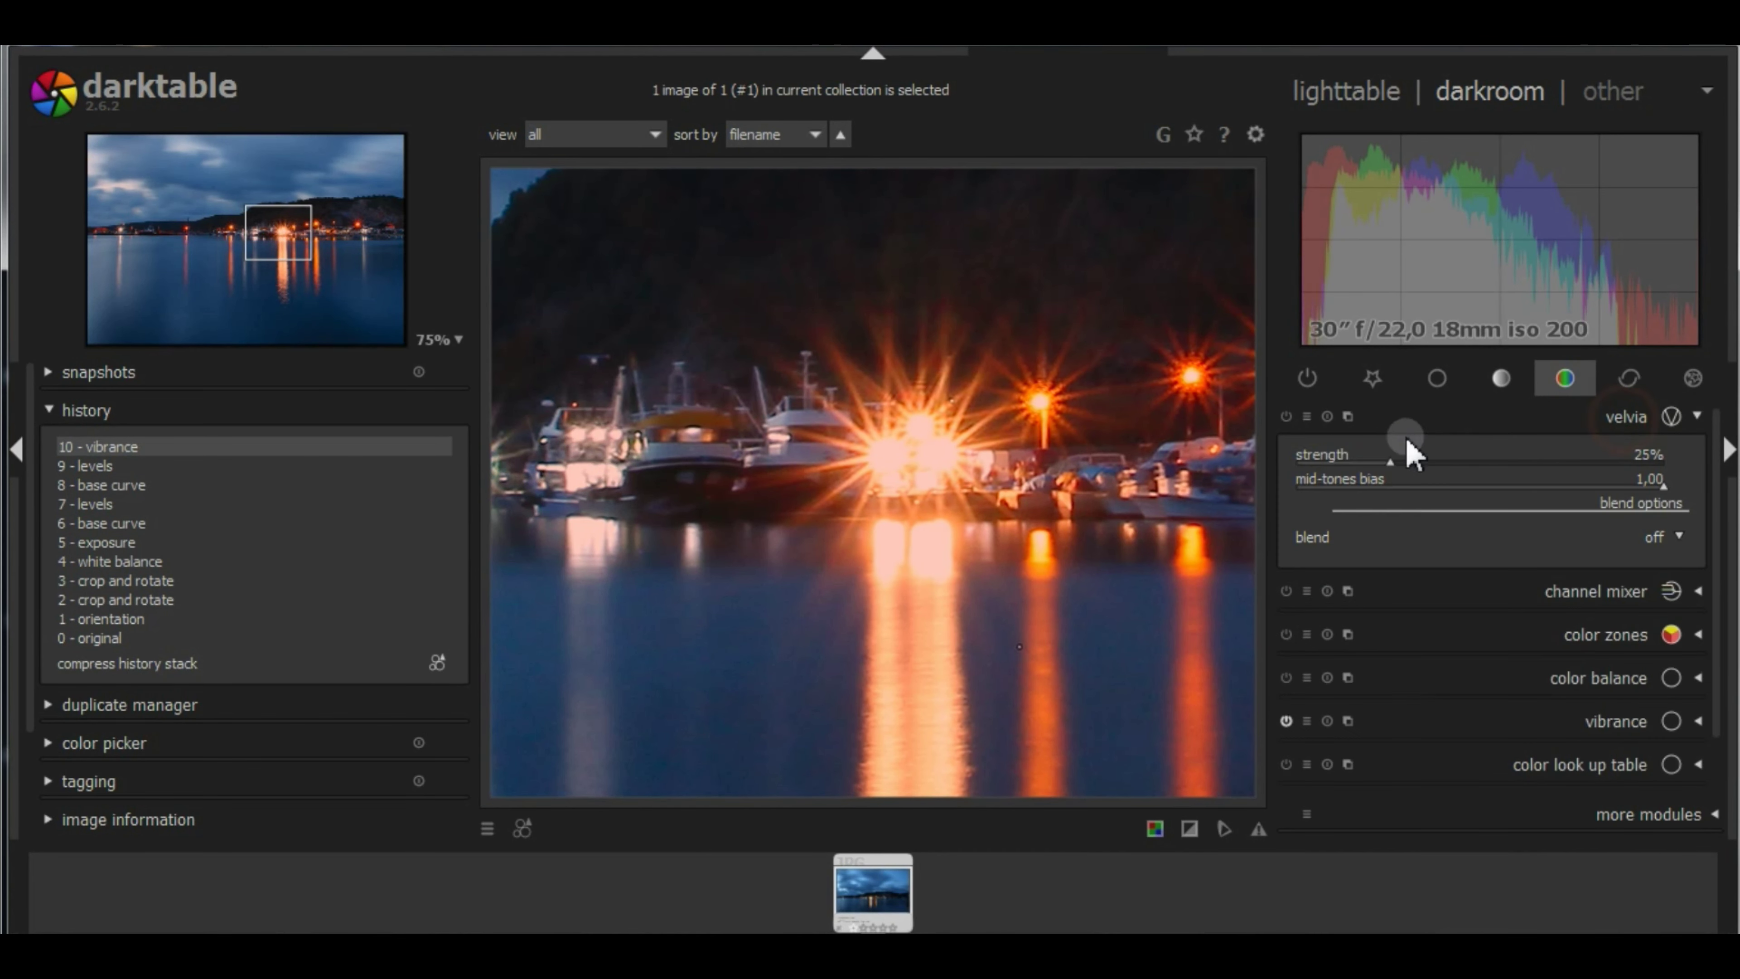
left_click(1292, 421)
left_click(1286, 416)
scroll(1082, 498, "down", 1)
scroll(1083, 498, "down", 2)
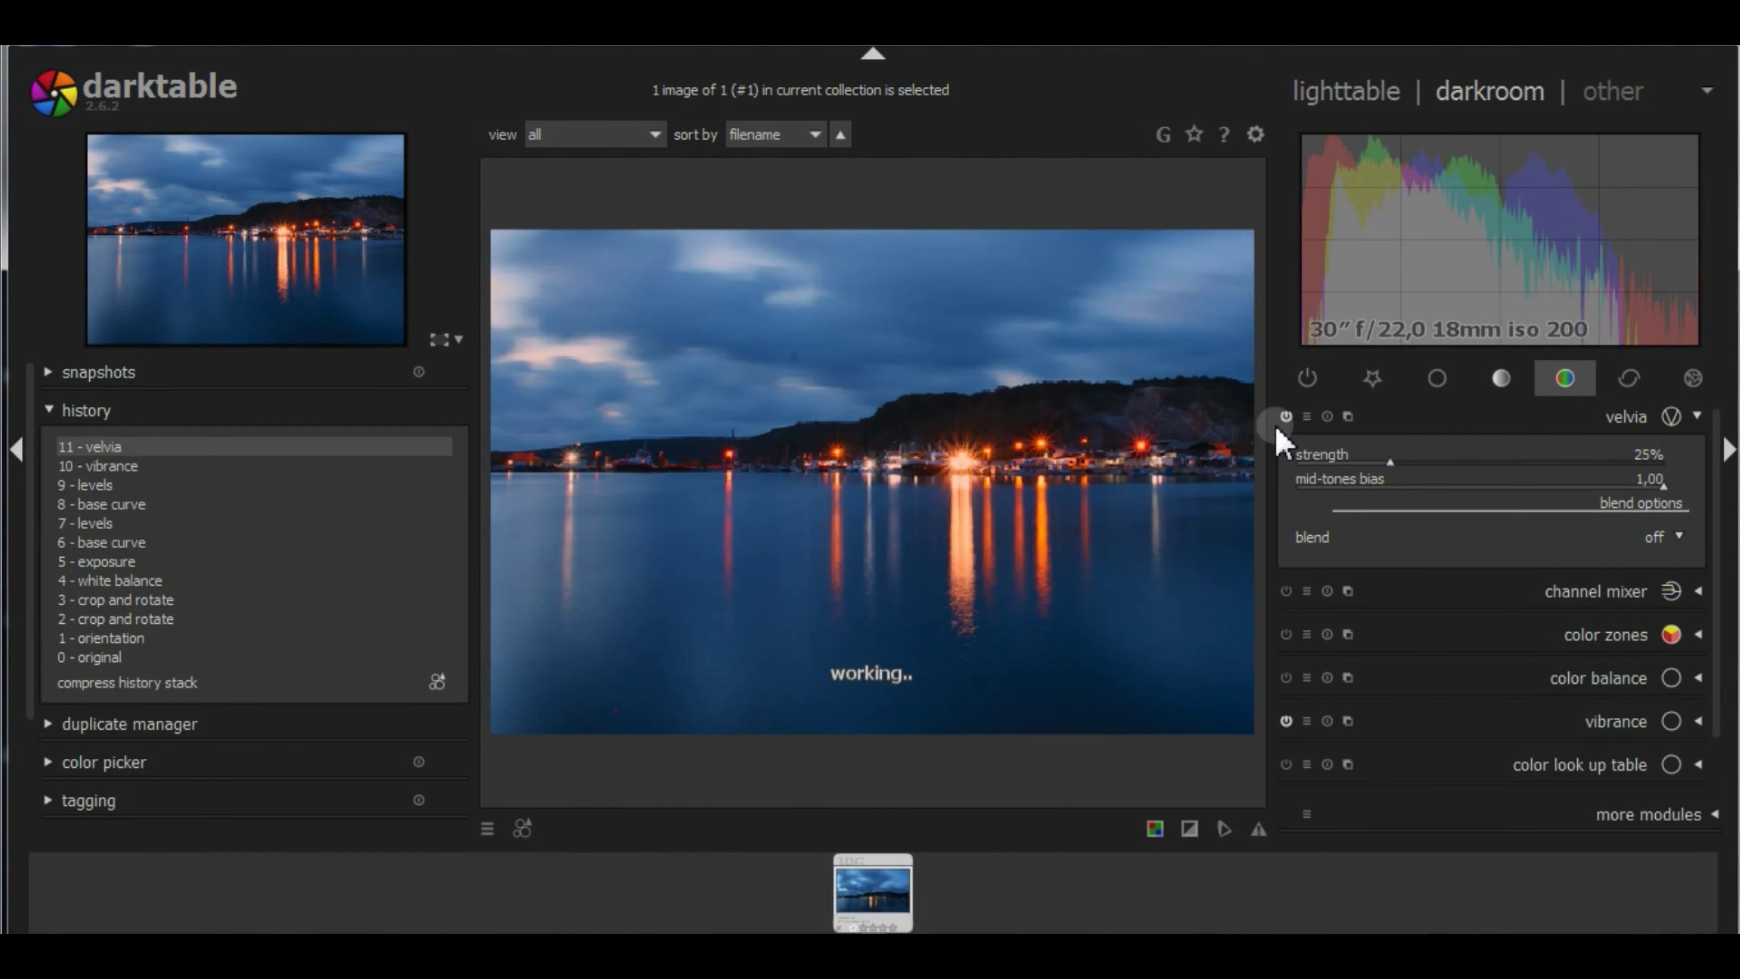
left_click(1286, 417)
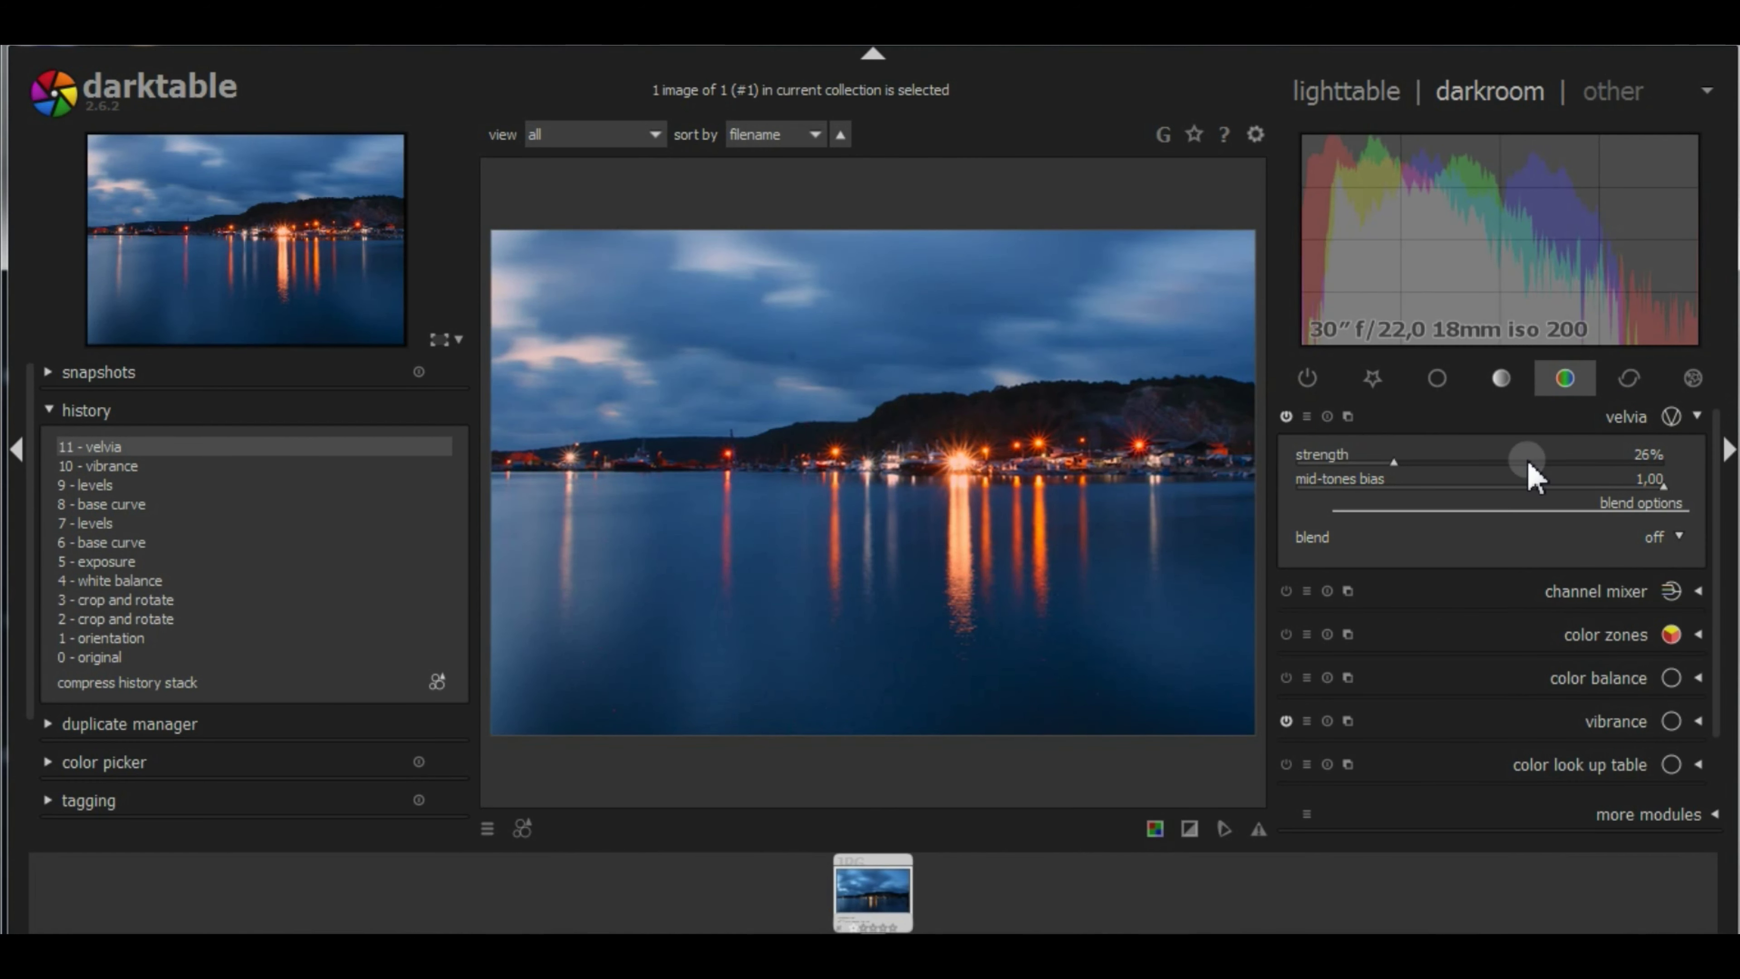
left_click(1626, 416)
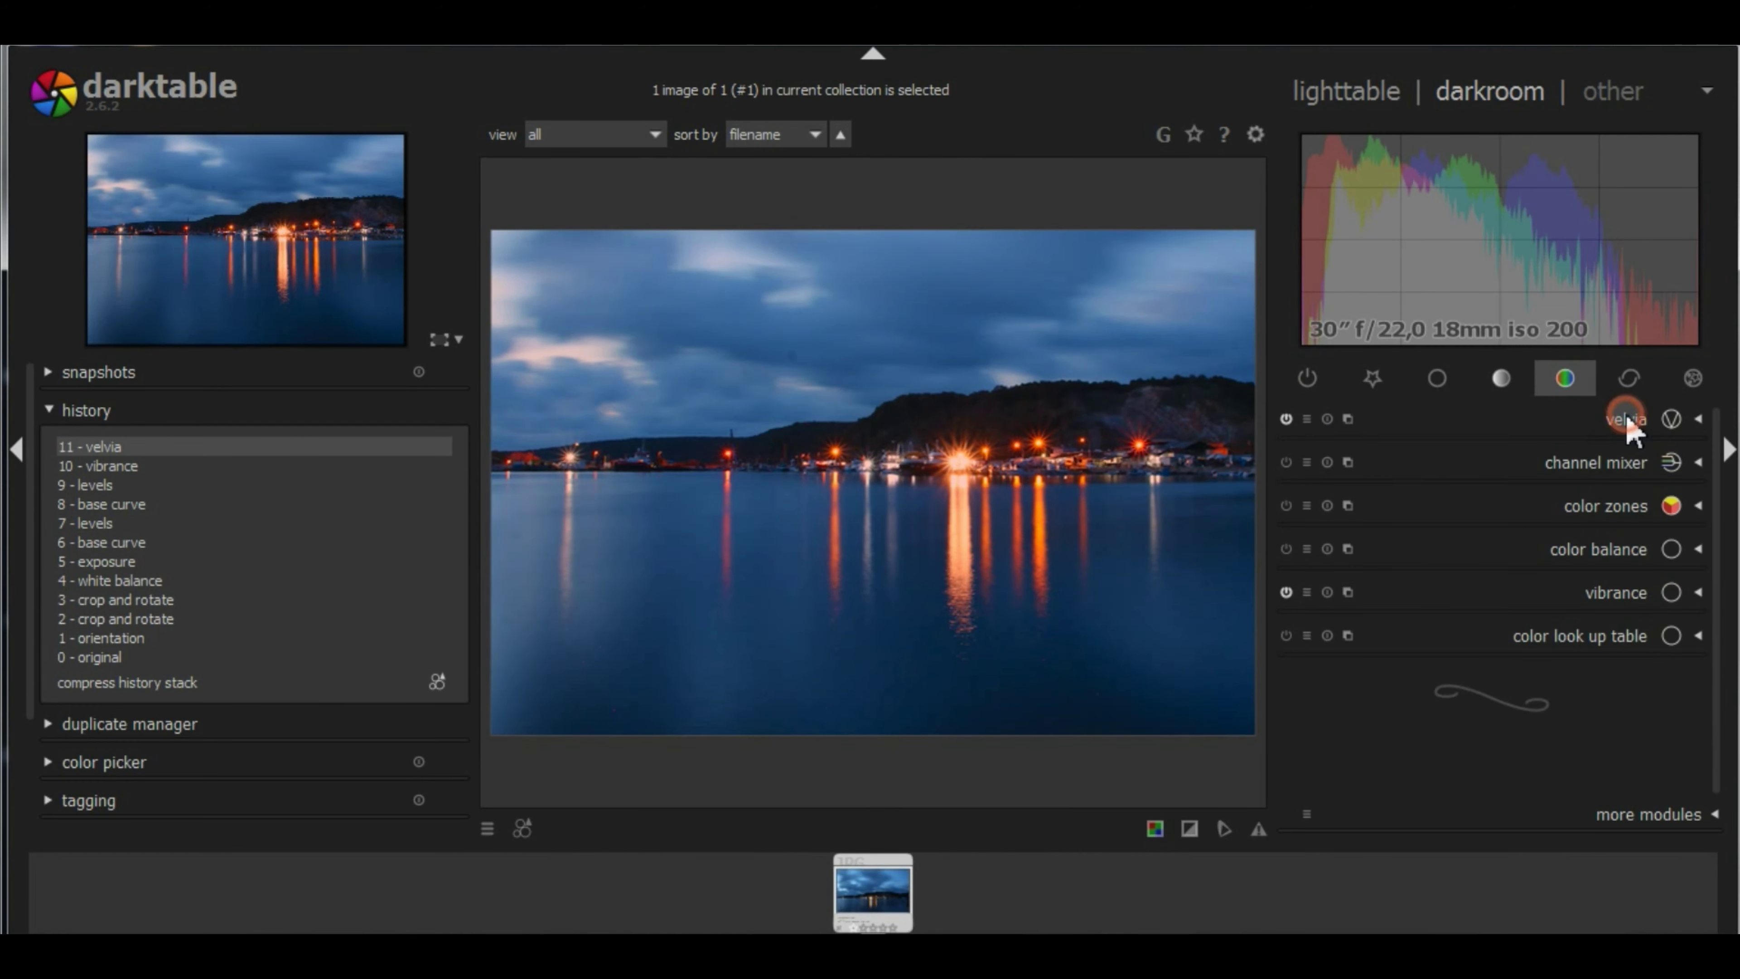
Enable haze removal in the correction group and toggle it to compare.
left_click(1639, 379)
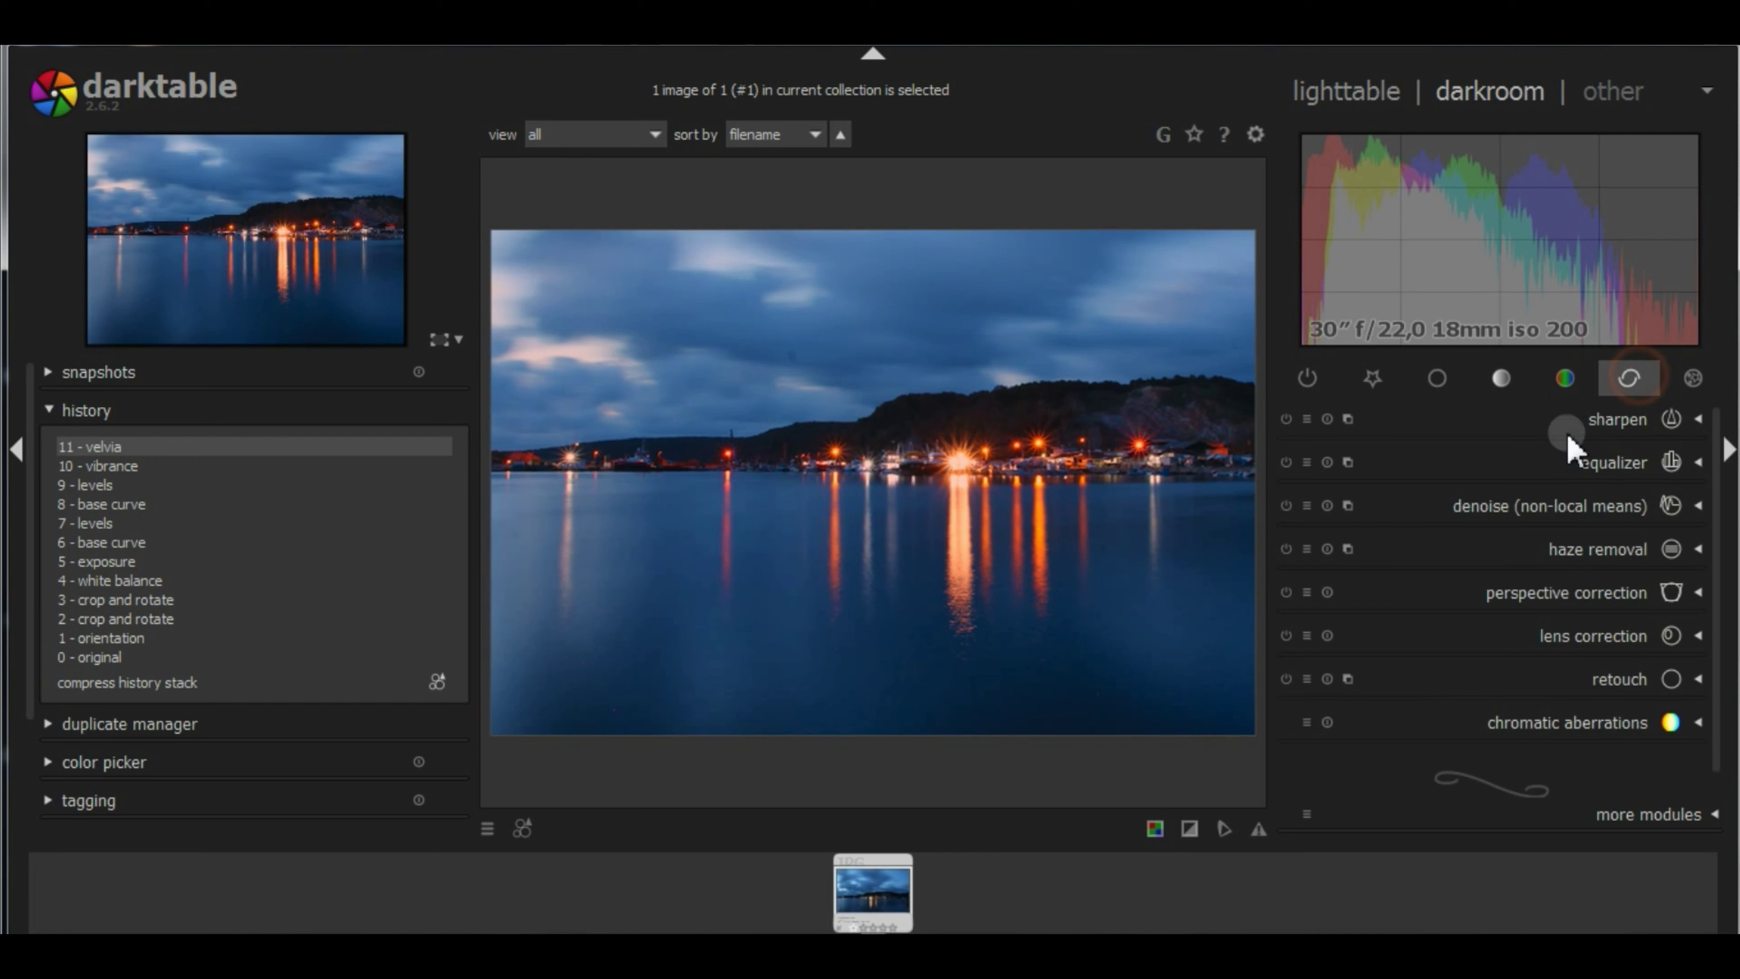
left_click(1559, 555)
left_click(1284, 416)
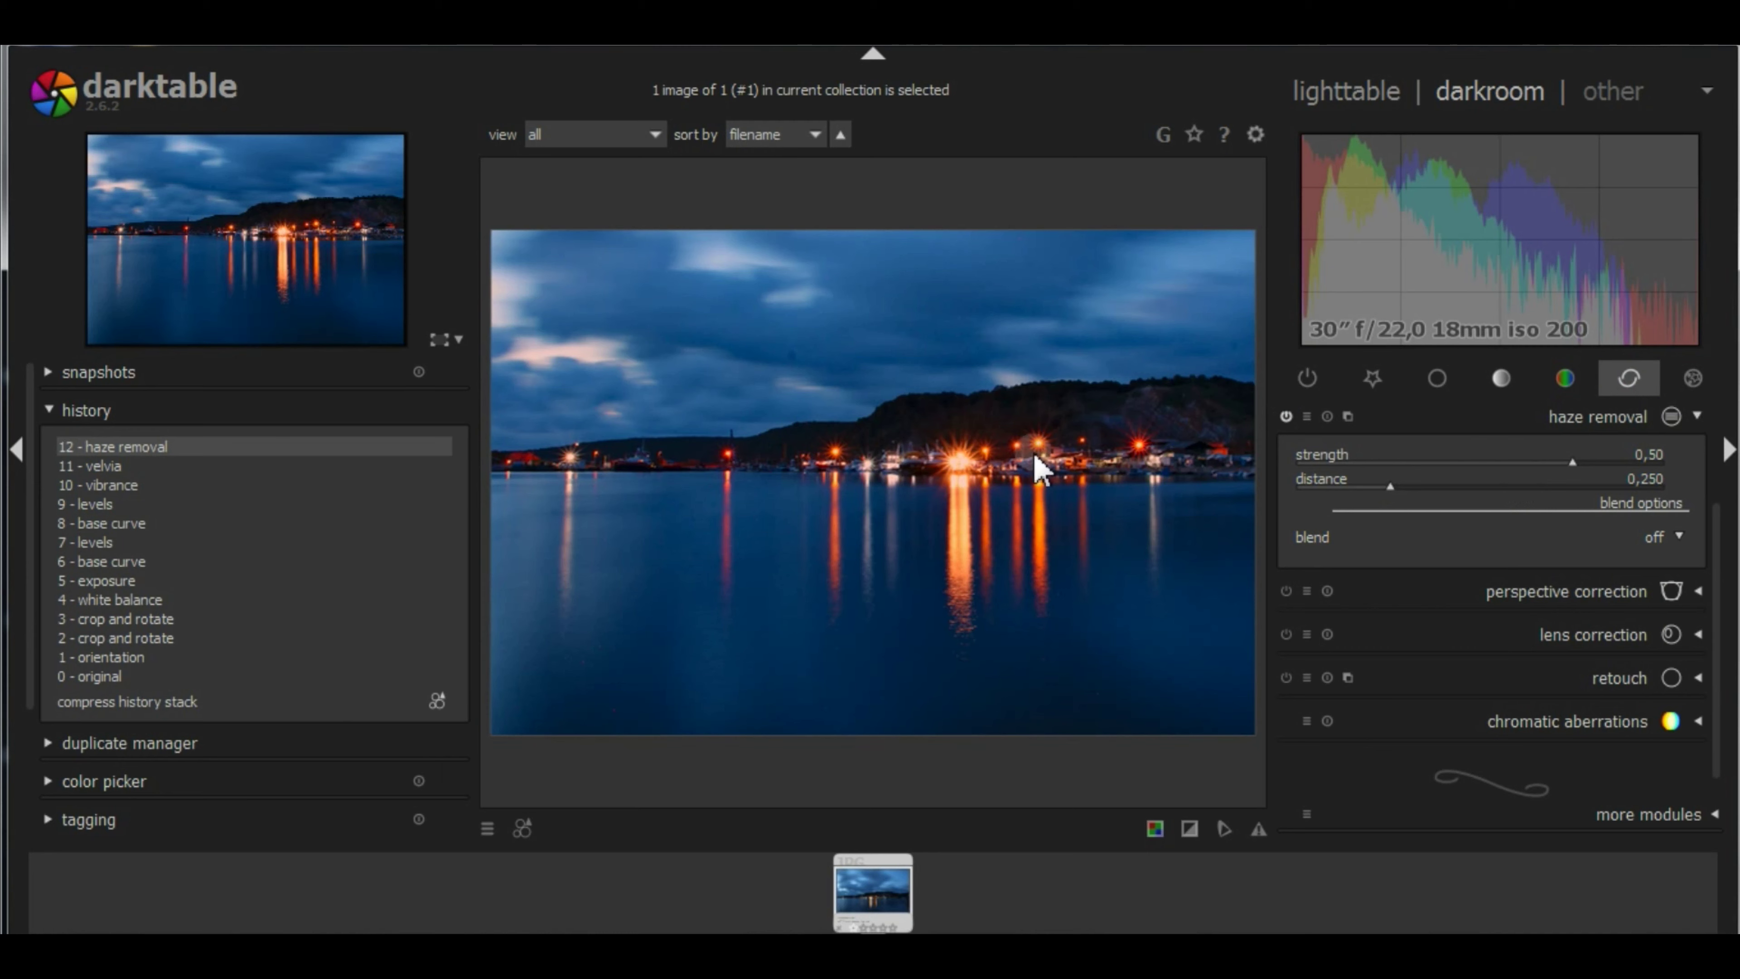
scroll(965, 469, "up", 2)
scroll(1007, 455, "up", 2)
scroll(1007, 455, "up", 1)
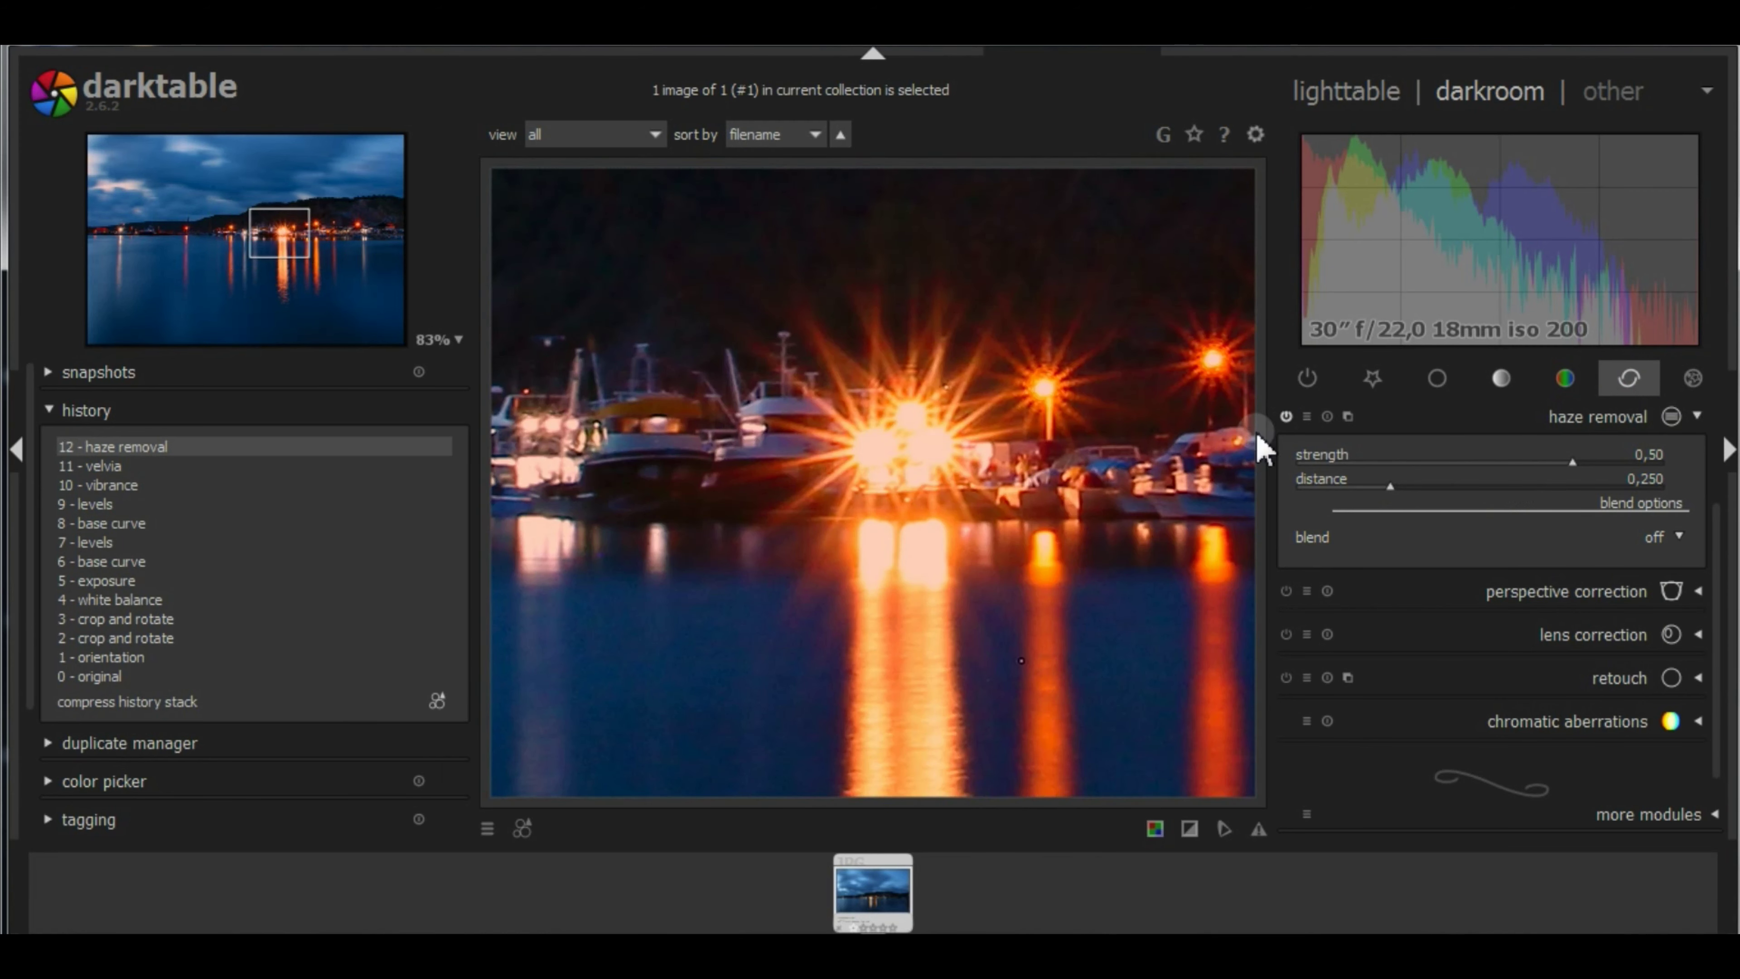
left_click(1286, 416)
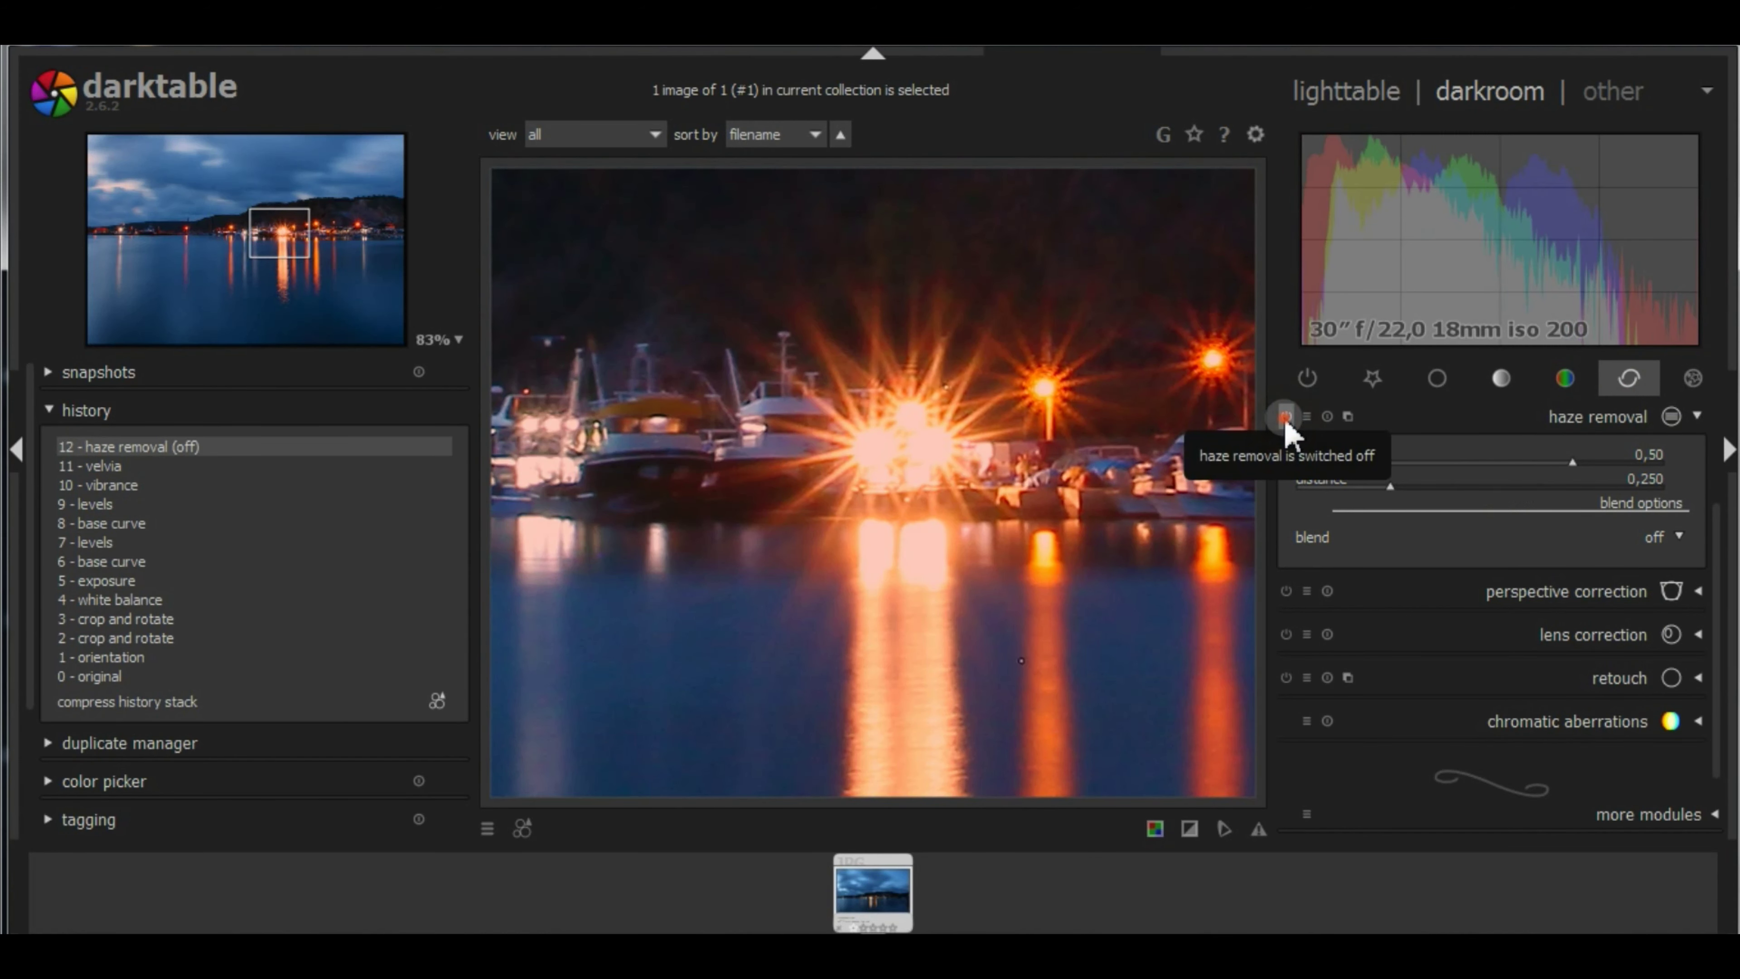
left_click(1286, 416)
left_click(1285, 418)
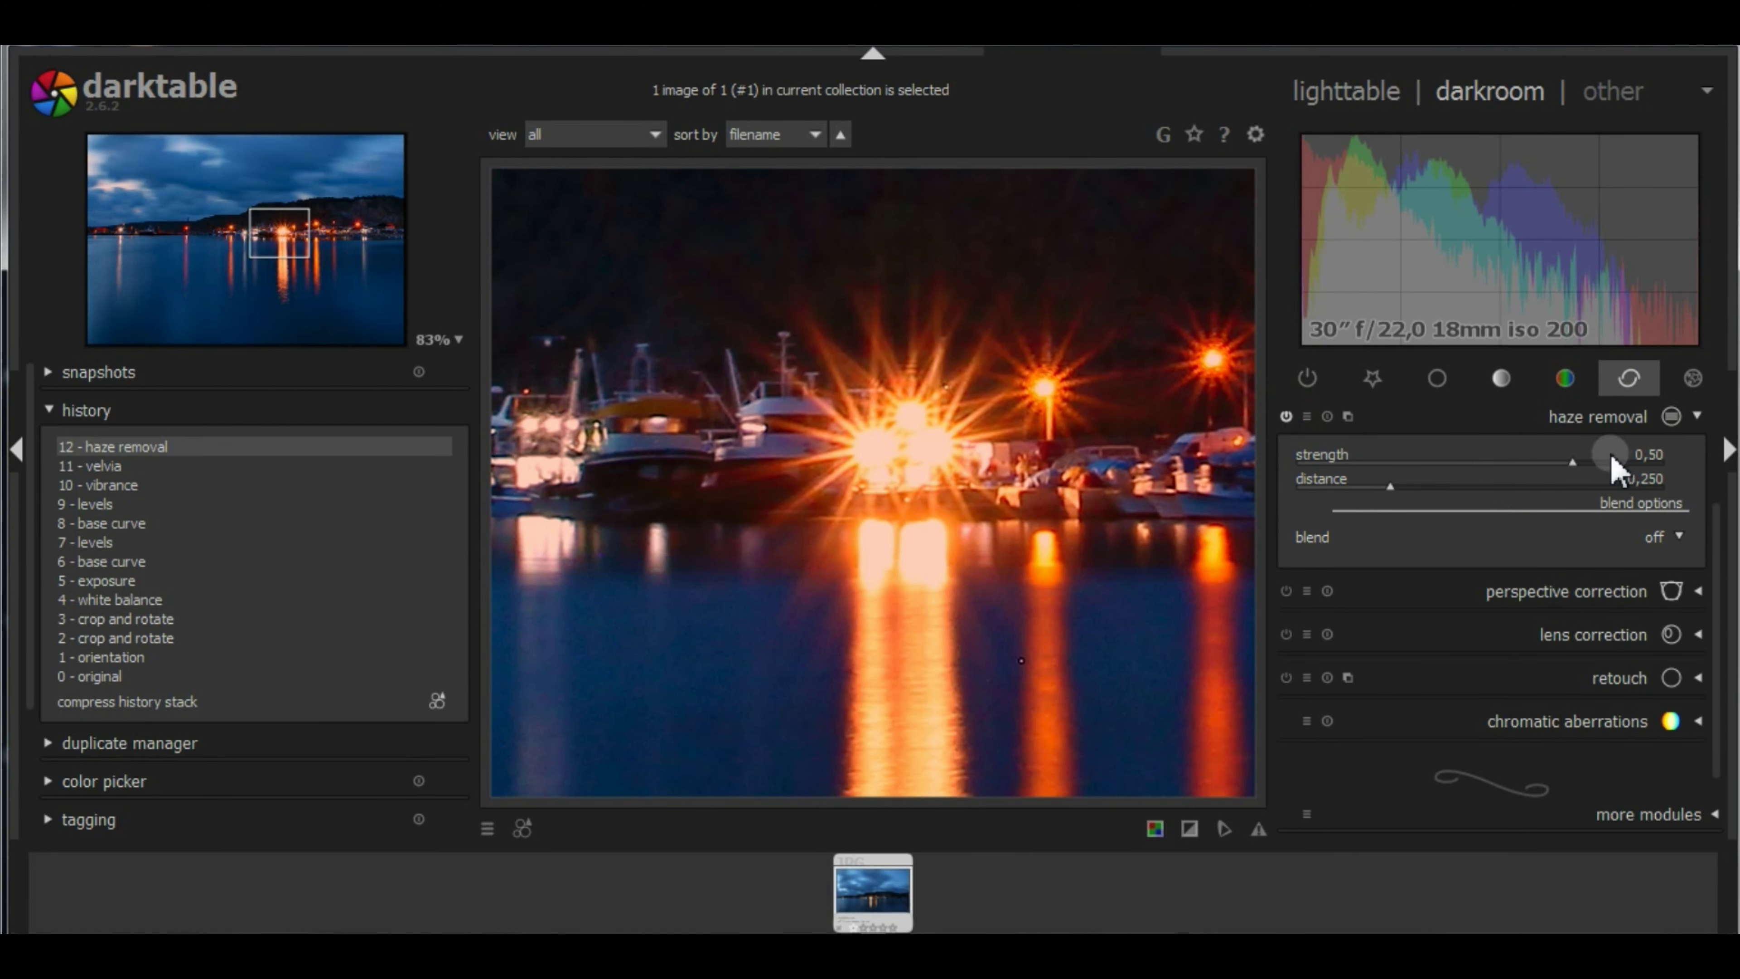
Set haze removal strength to about 0,5 and zoom the preview to 100%.
left_click(1579, 460)
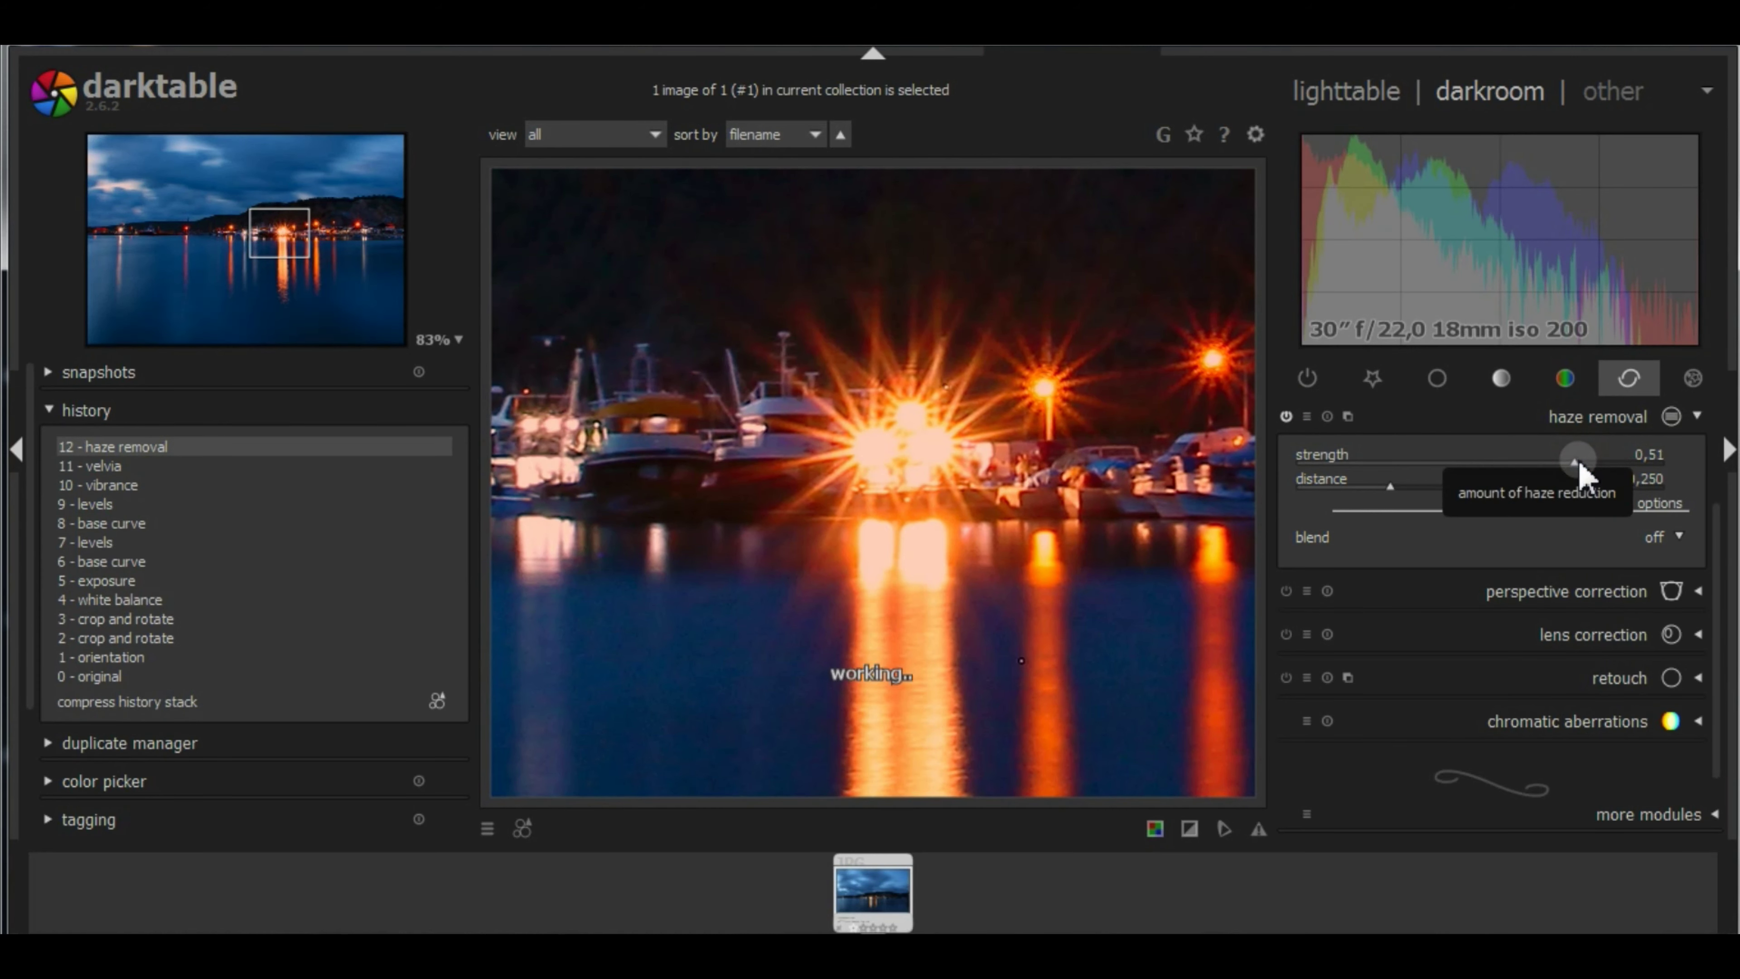
left_click(1603, 418)
scroll(1035, 418, "down", 2)
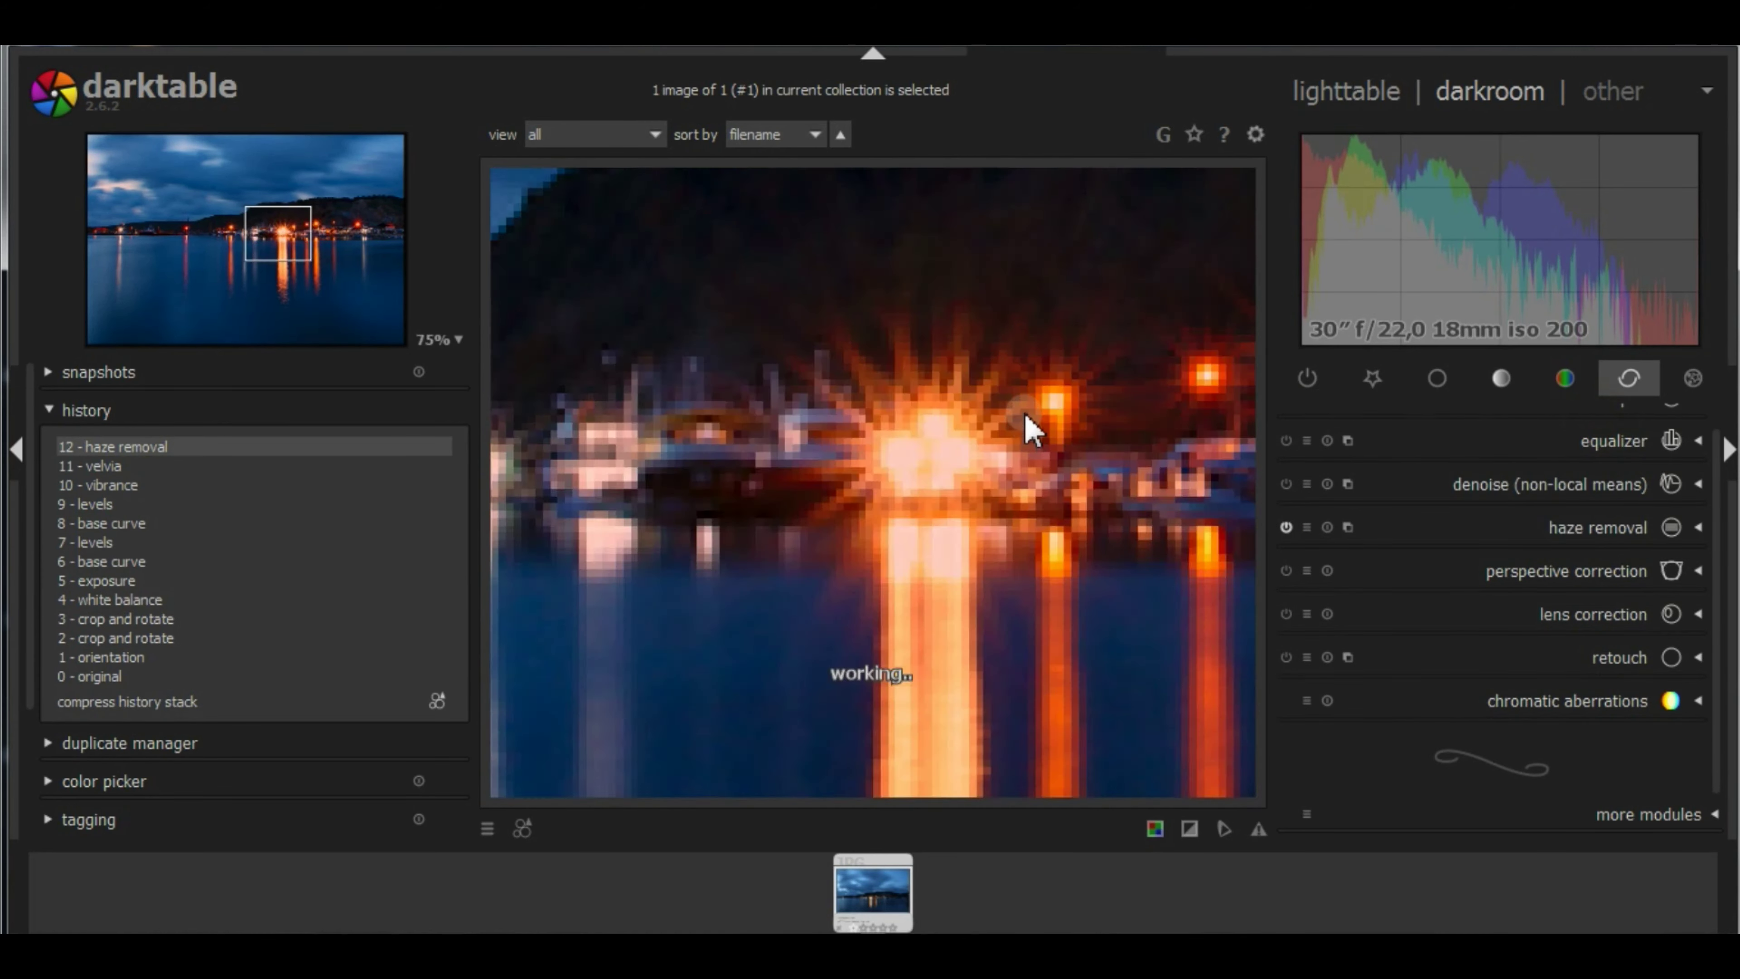
middle_click(1061, 339)
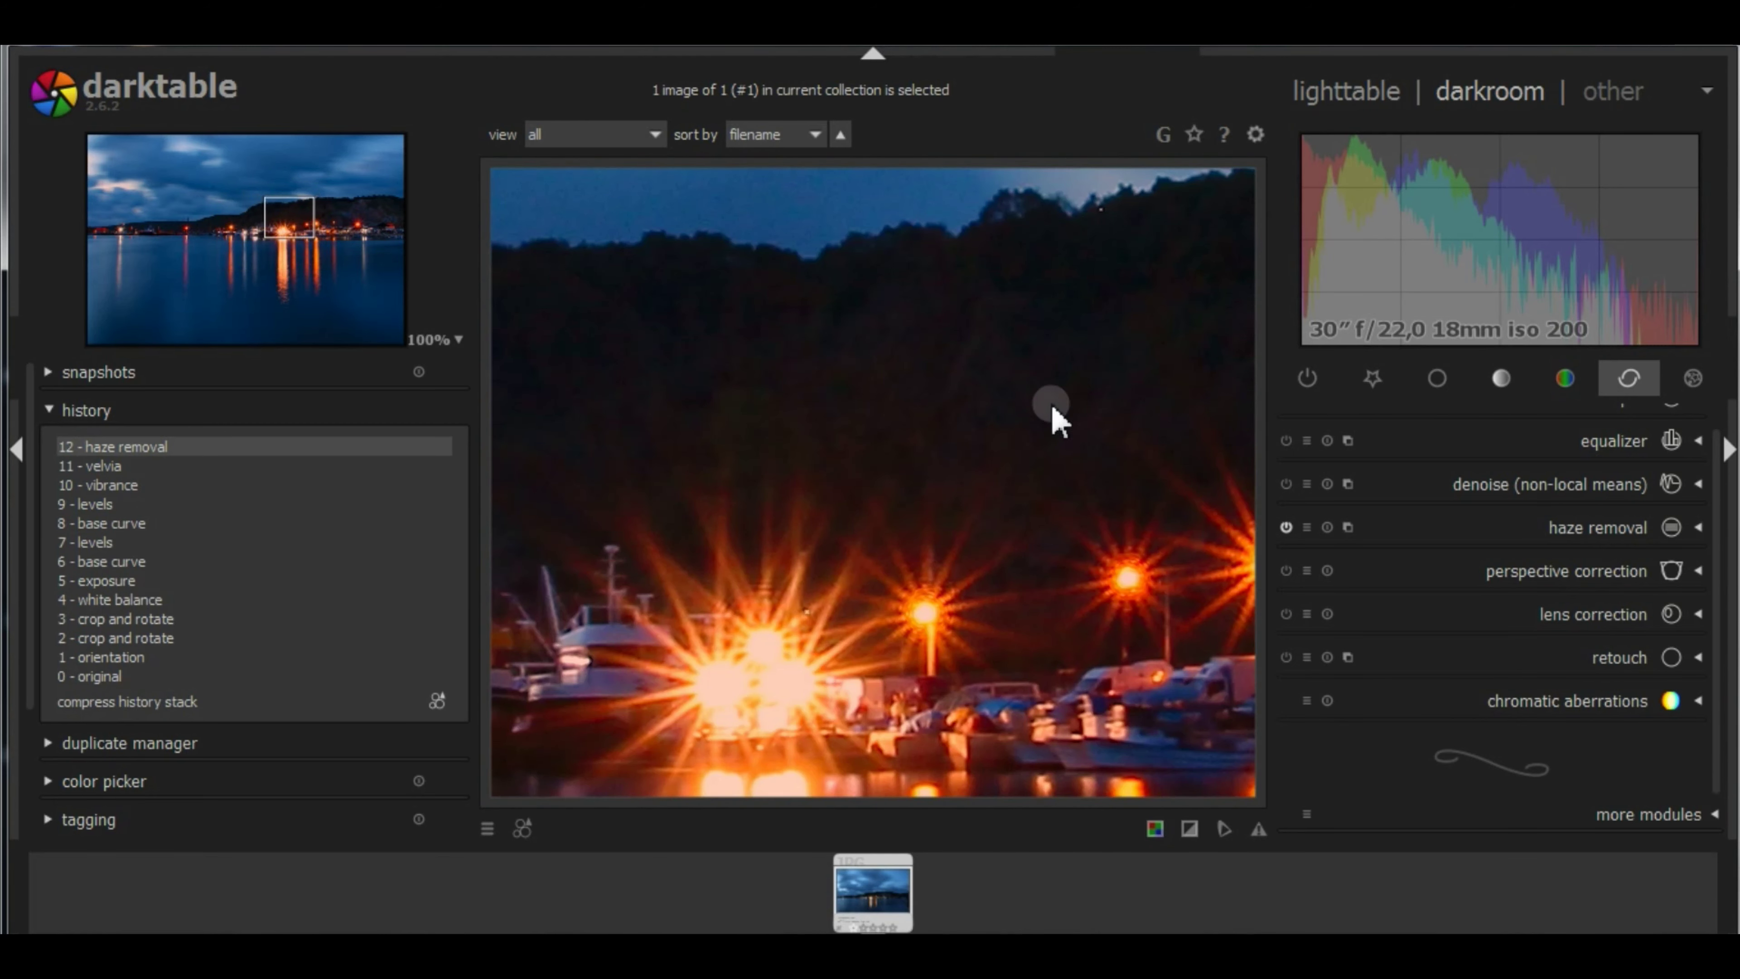
Sample the dark hillside colour with the color zones picker.
left_click(1566, 379)
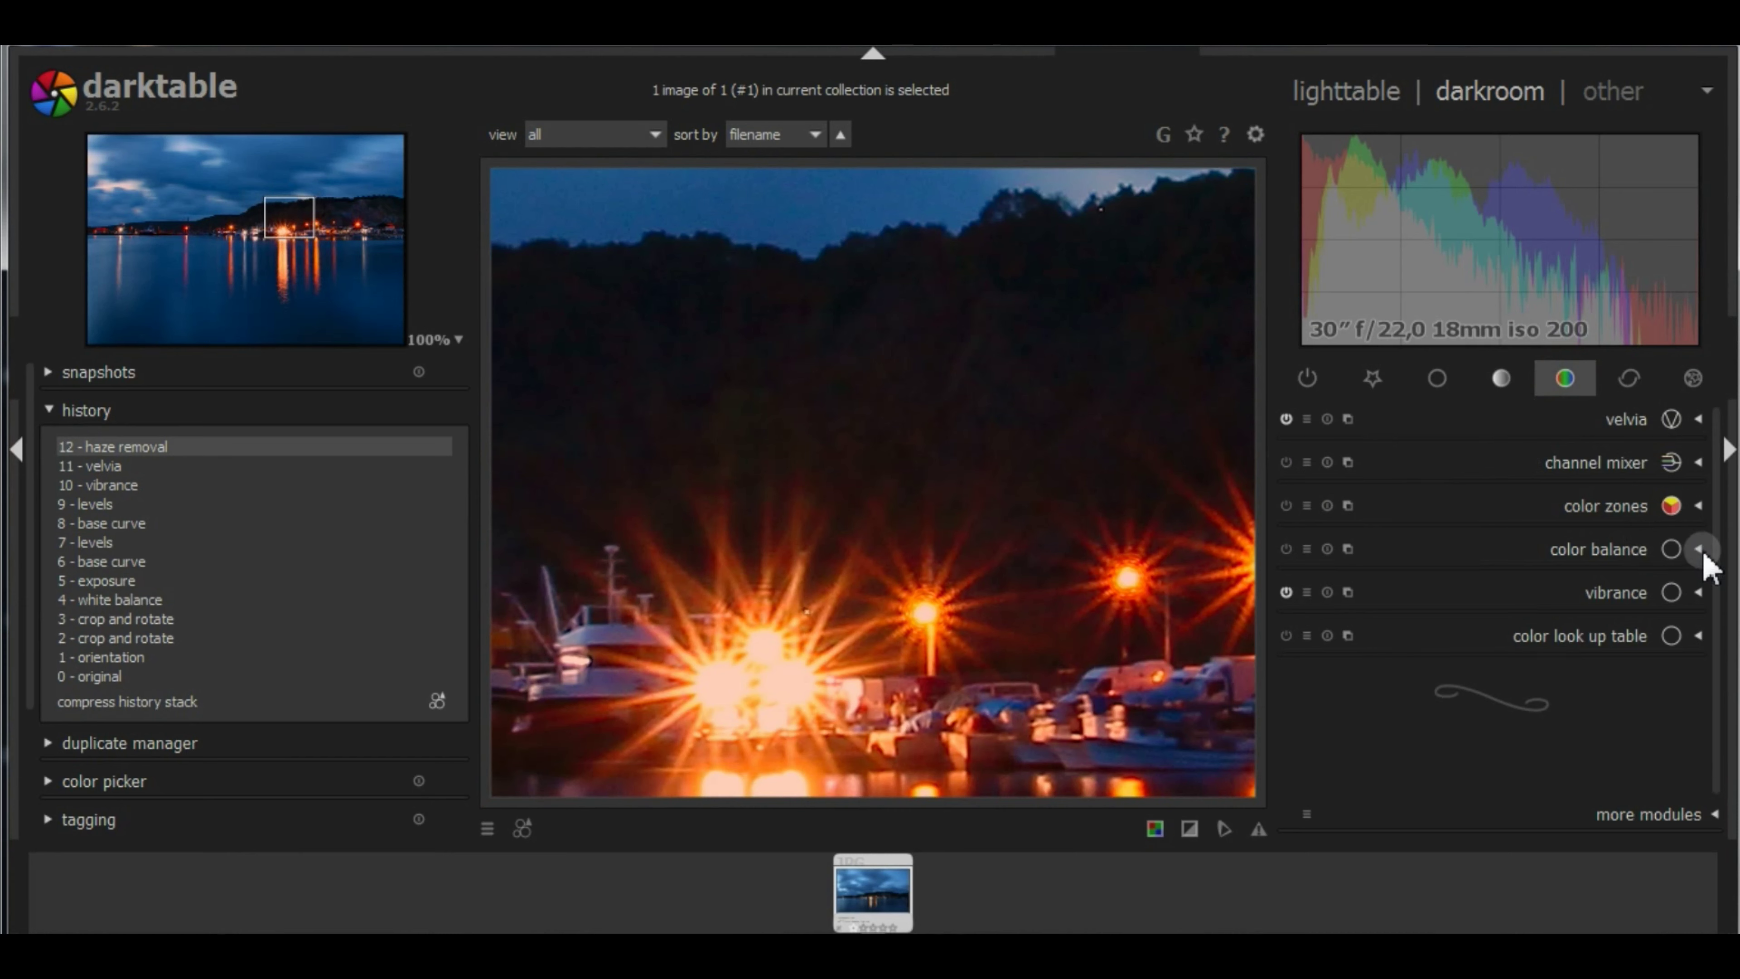
left_click(1698, 507)
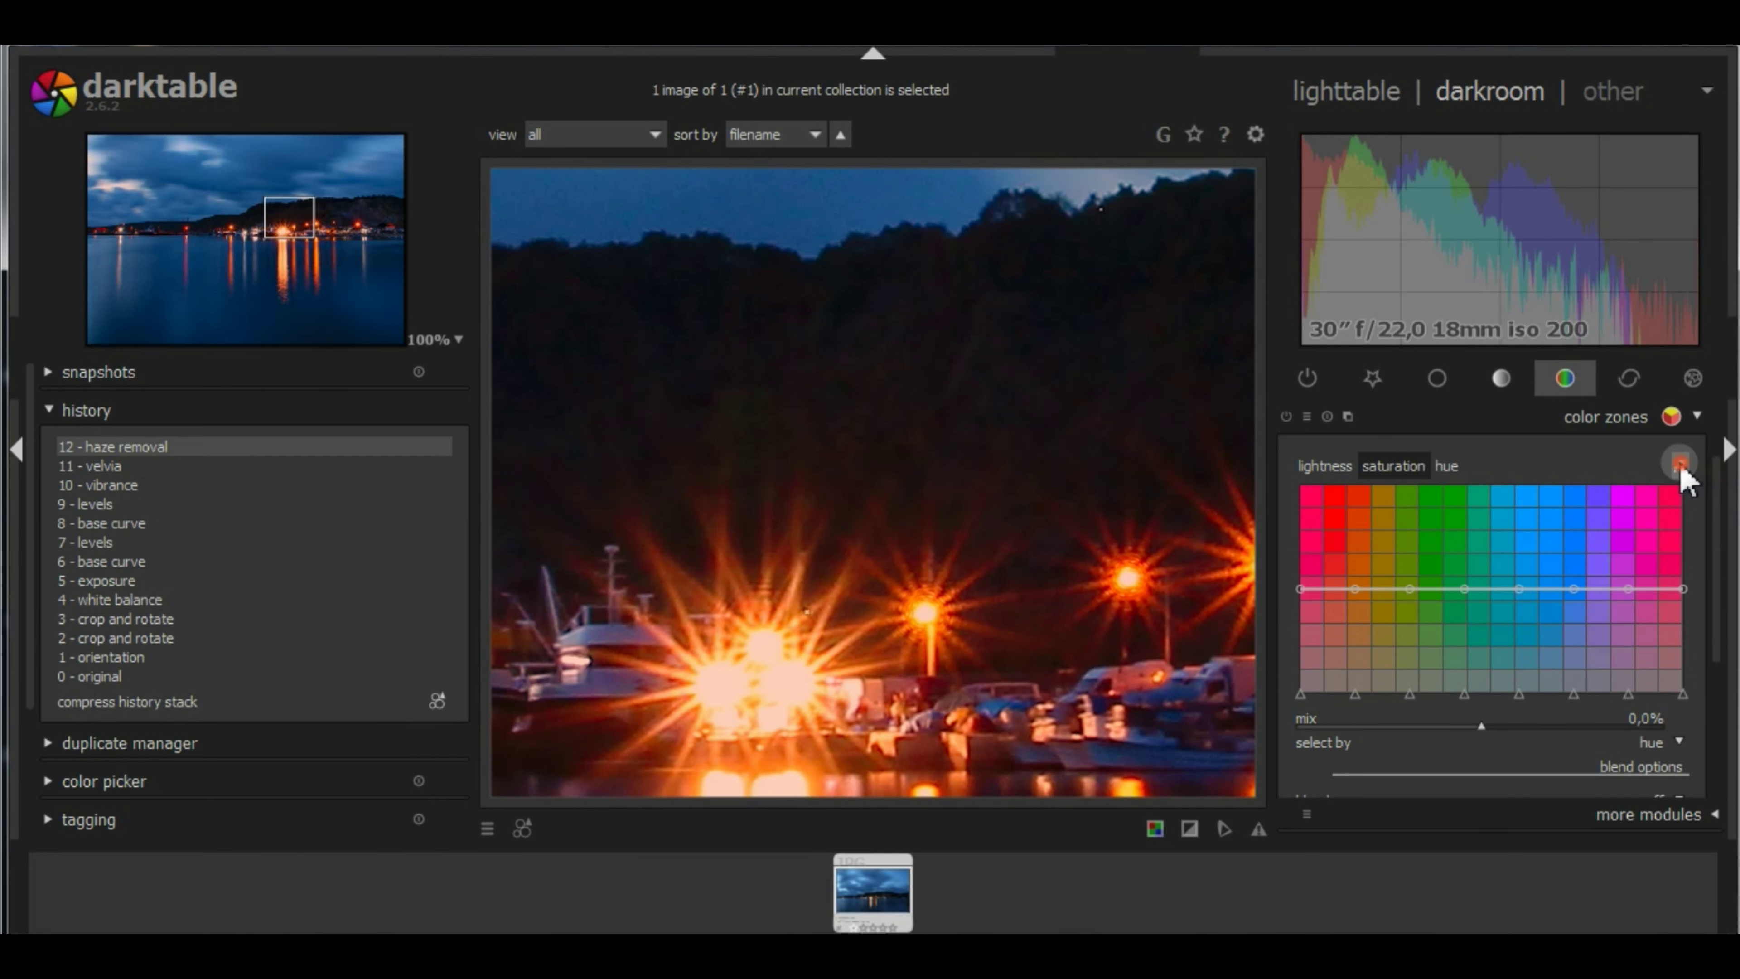
left_click(1679, 466)
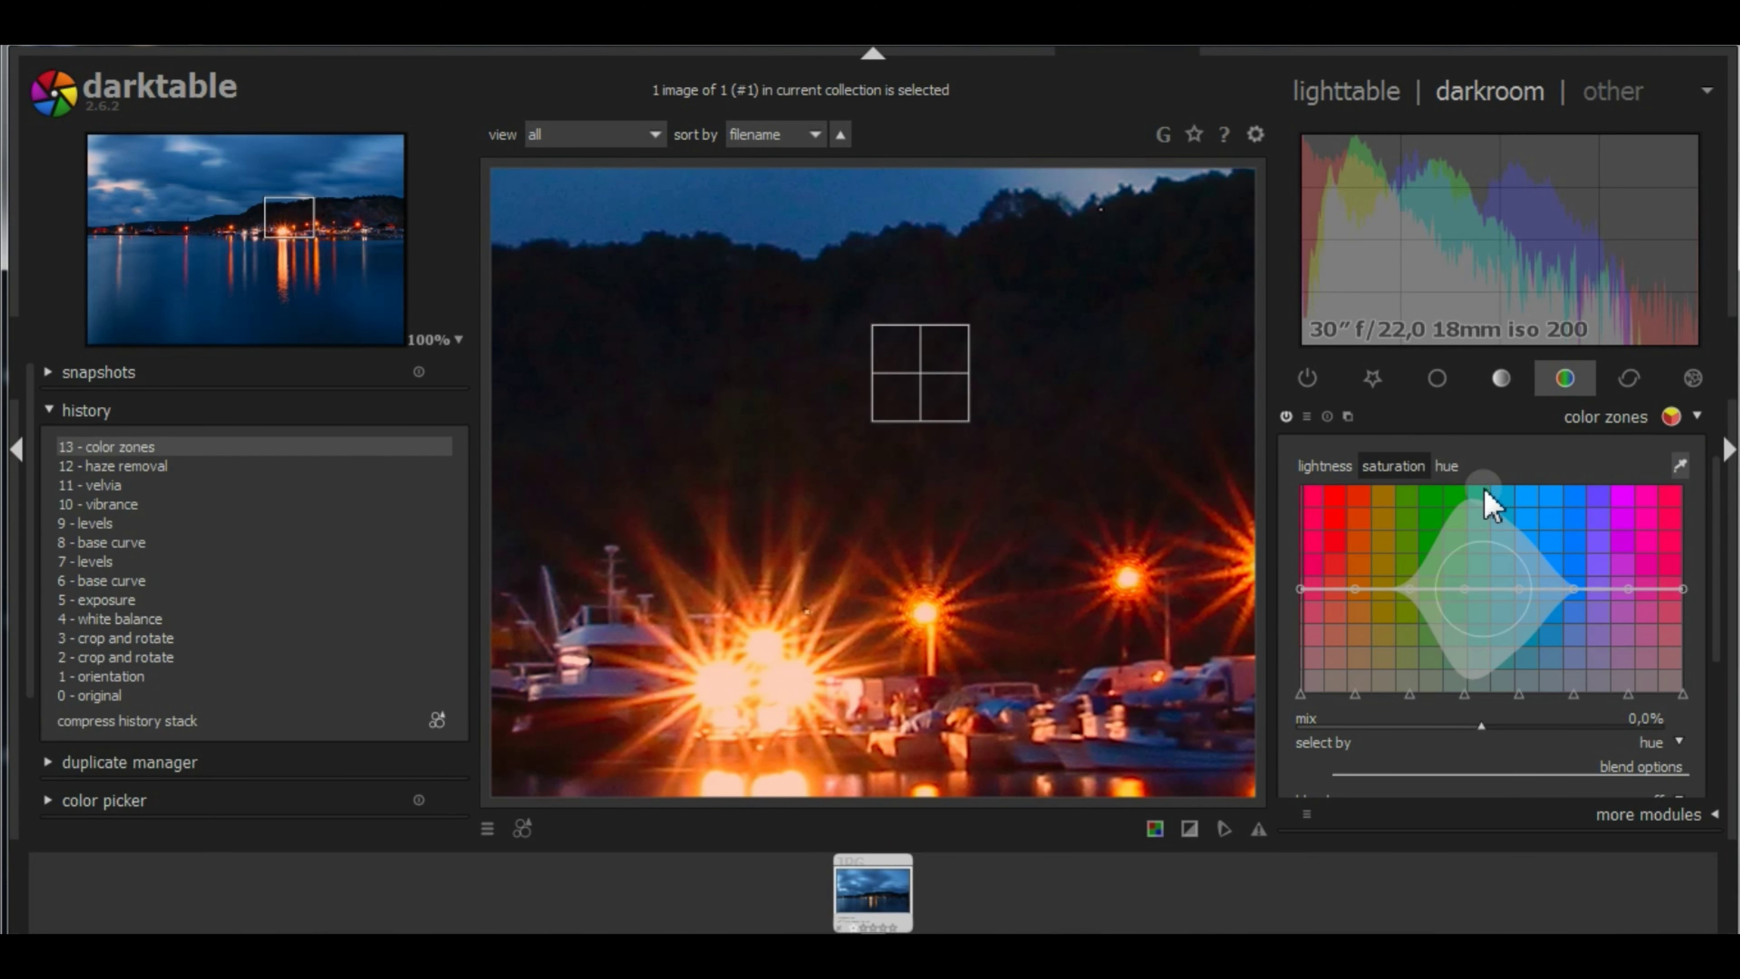
left_click(989, 337)
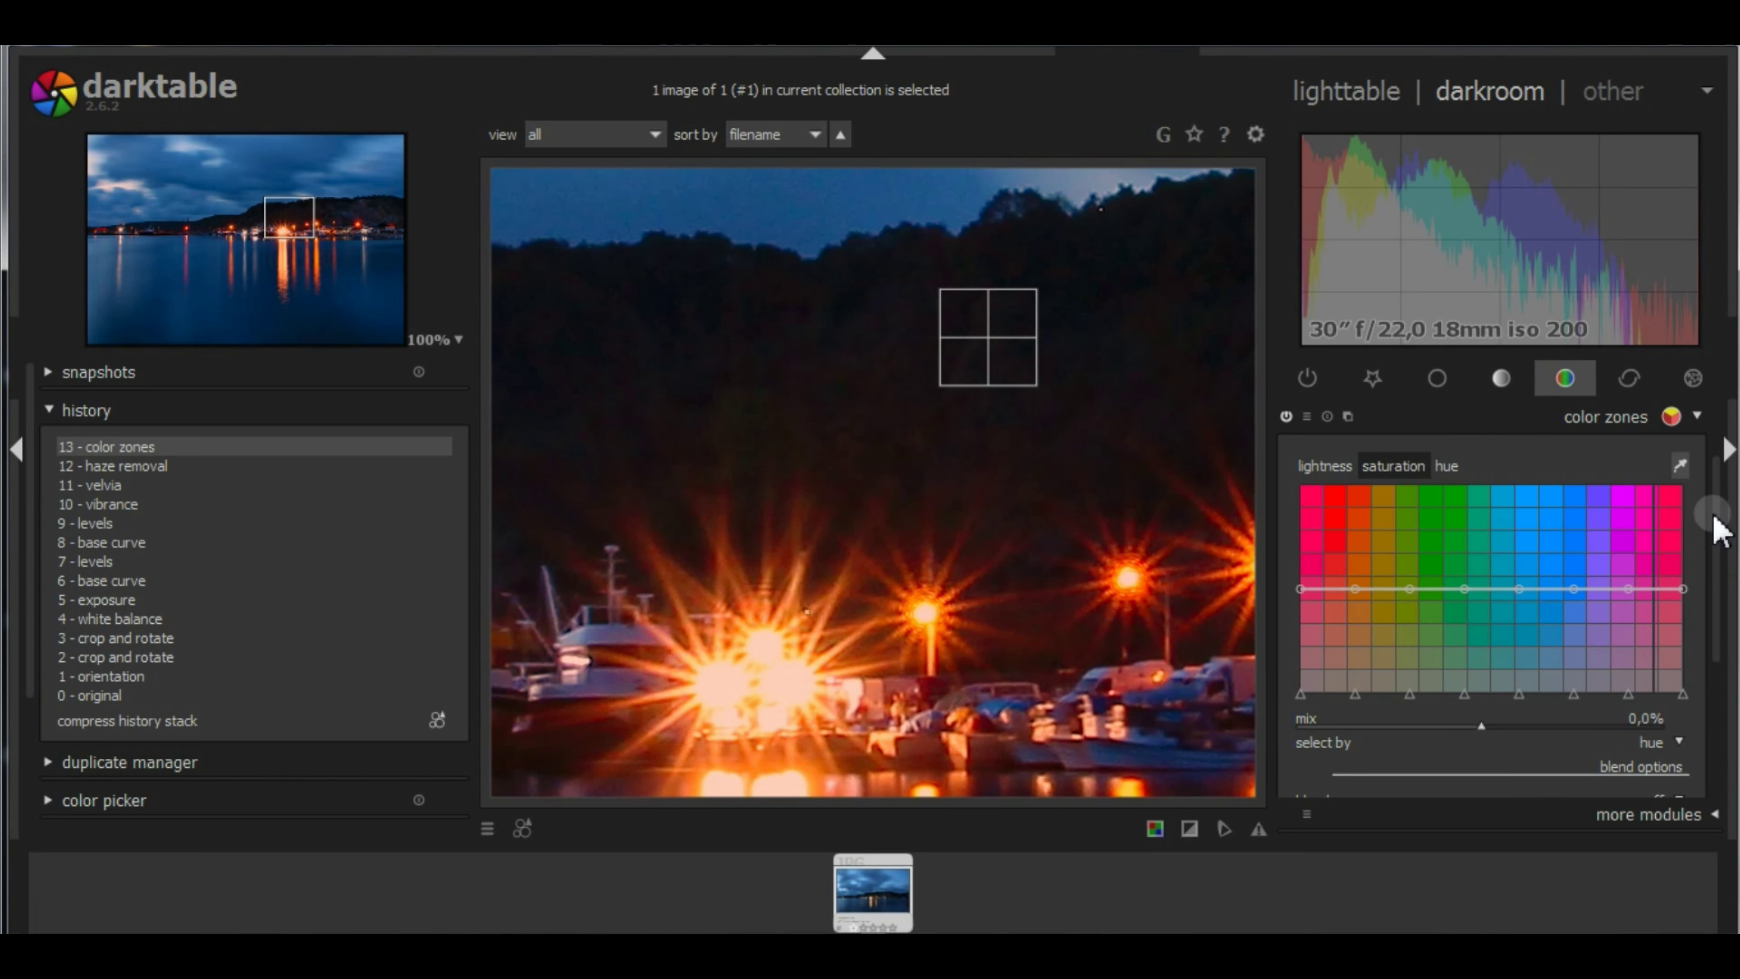
scroll(1716, 527, "down", 2)
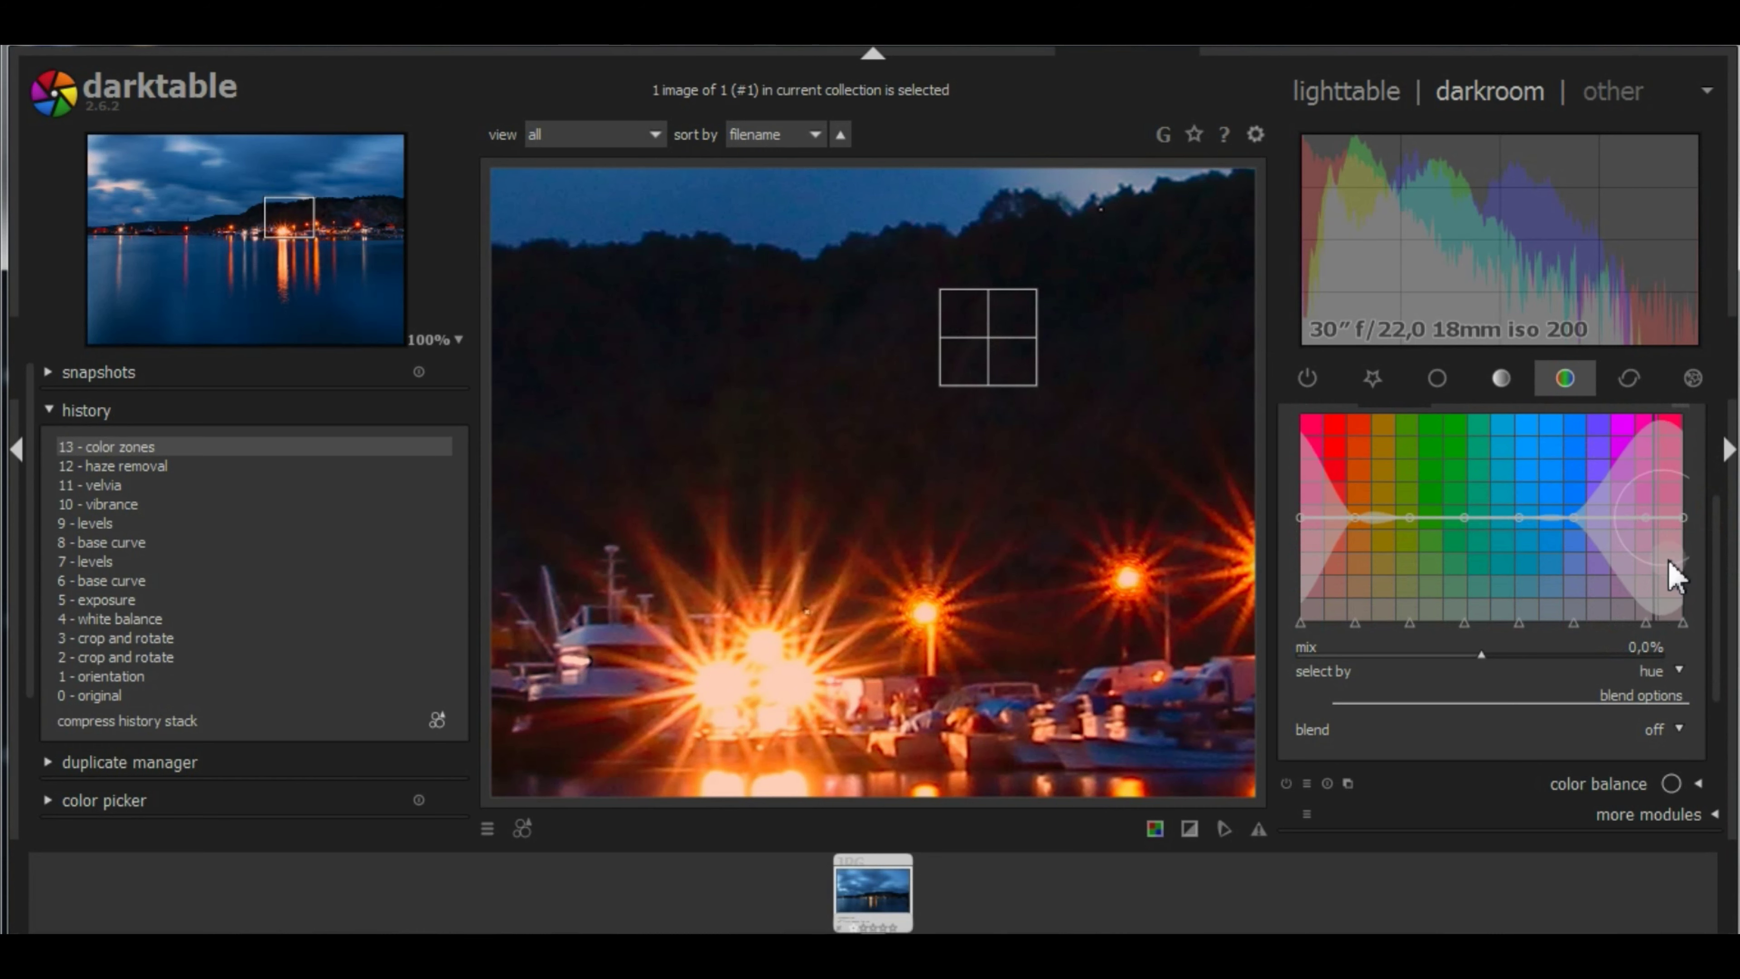
scroll(1647, 521, "down", 3)
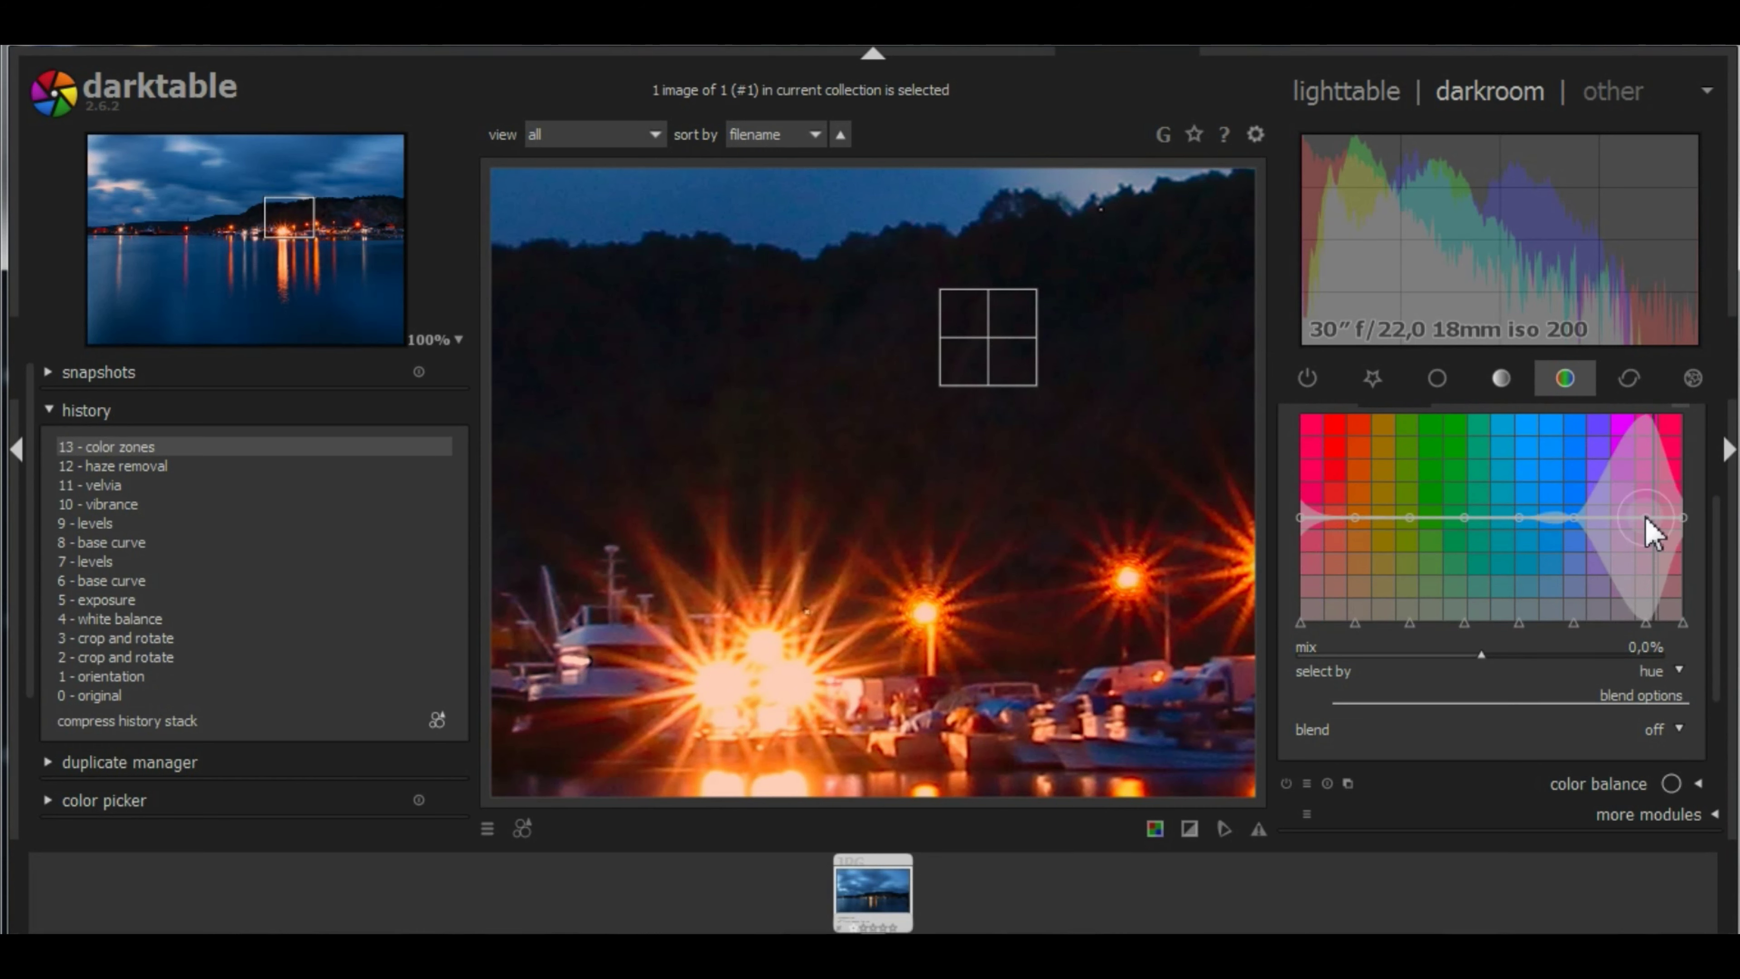
scroll(1646, 519, "down", 2)
Pull down magenta and red saturation on the color zones curve.
left_click_drag(1645, 517, 1649, 583)
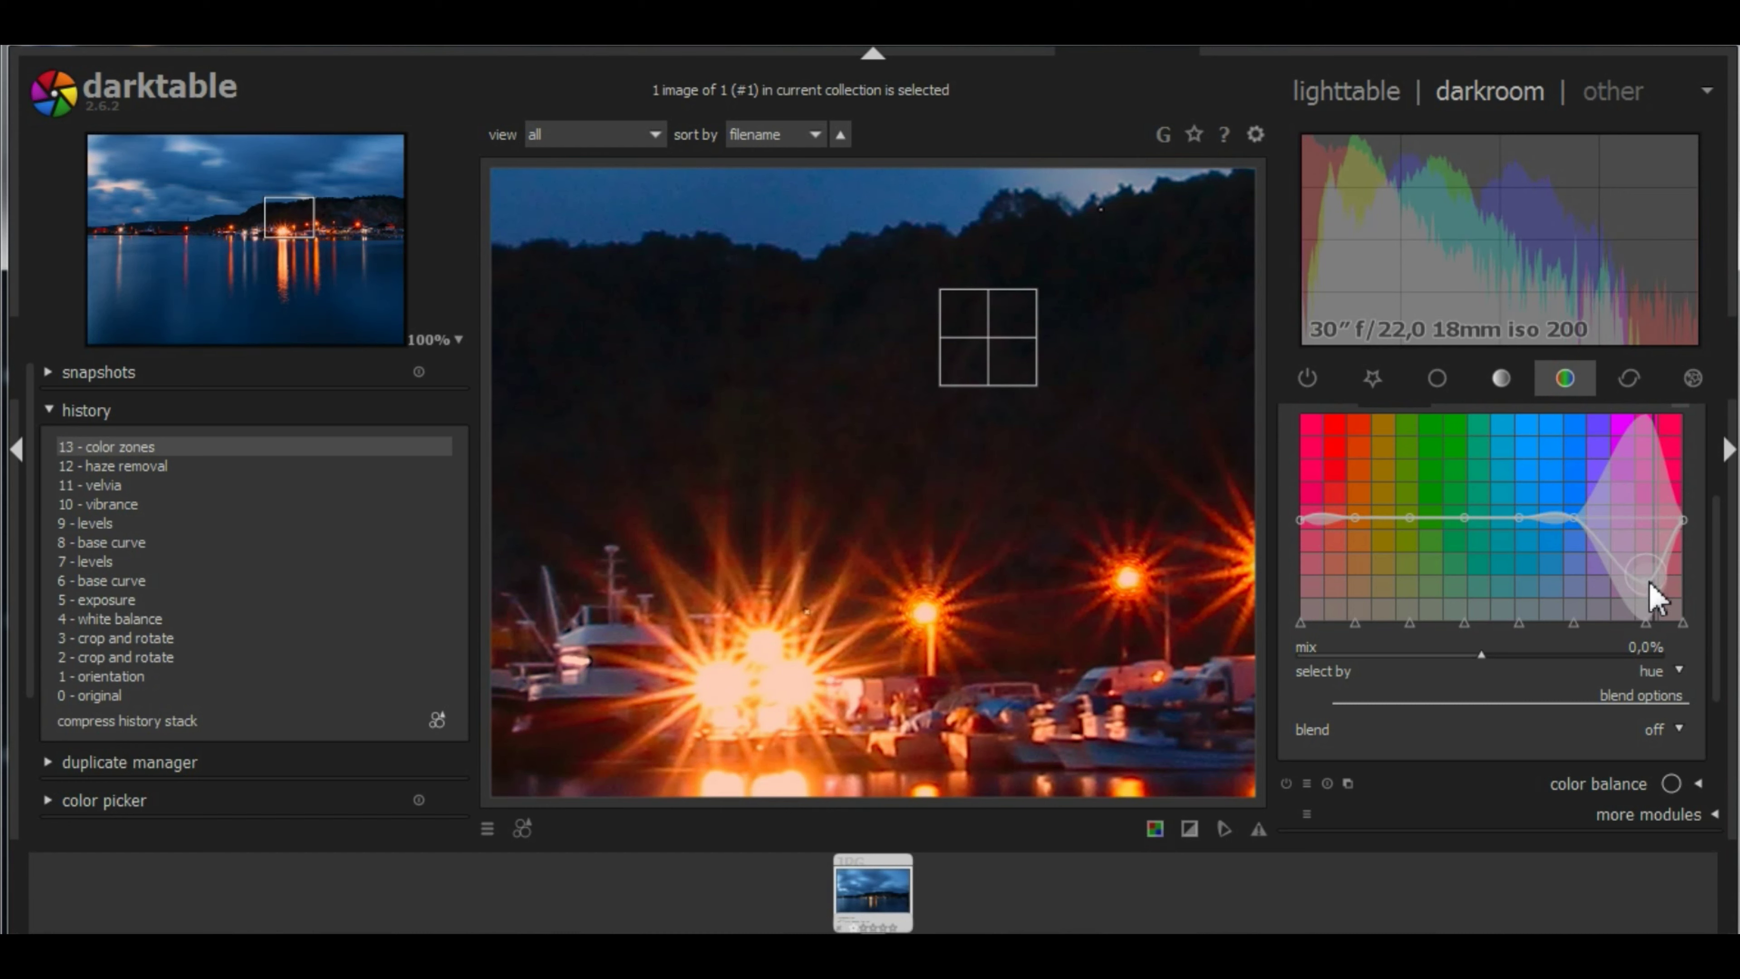
left_click_drag(1681, 521, 1682, 556)
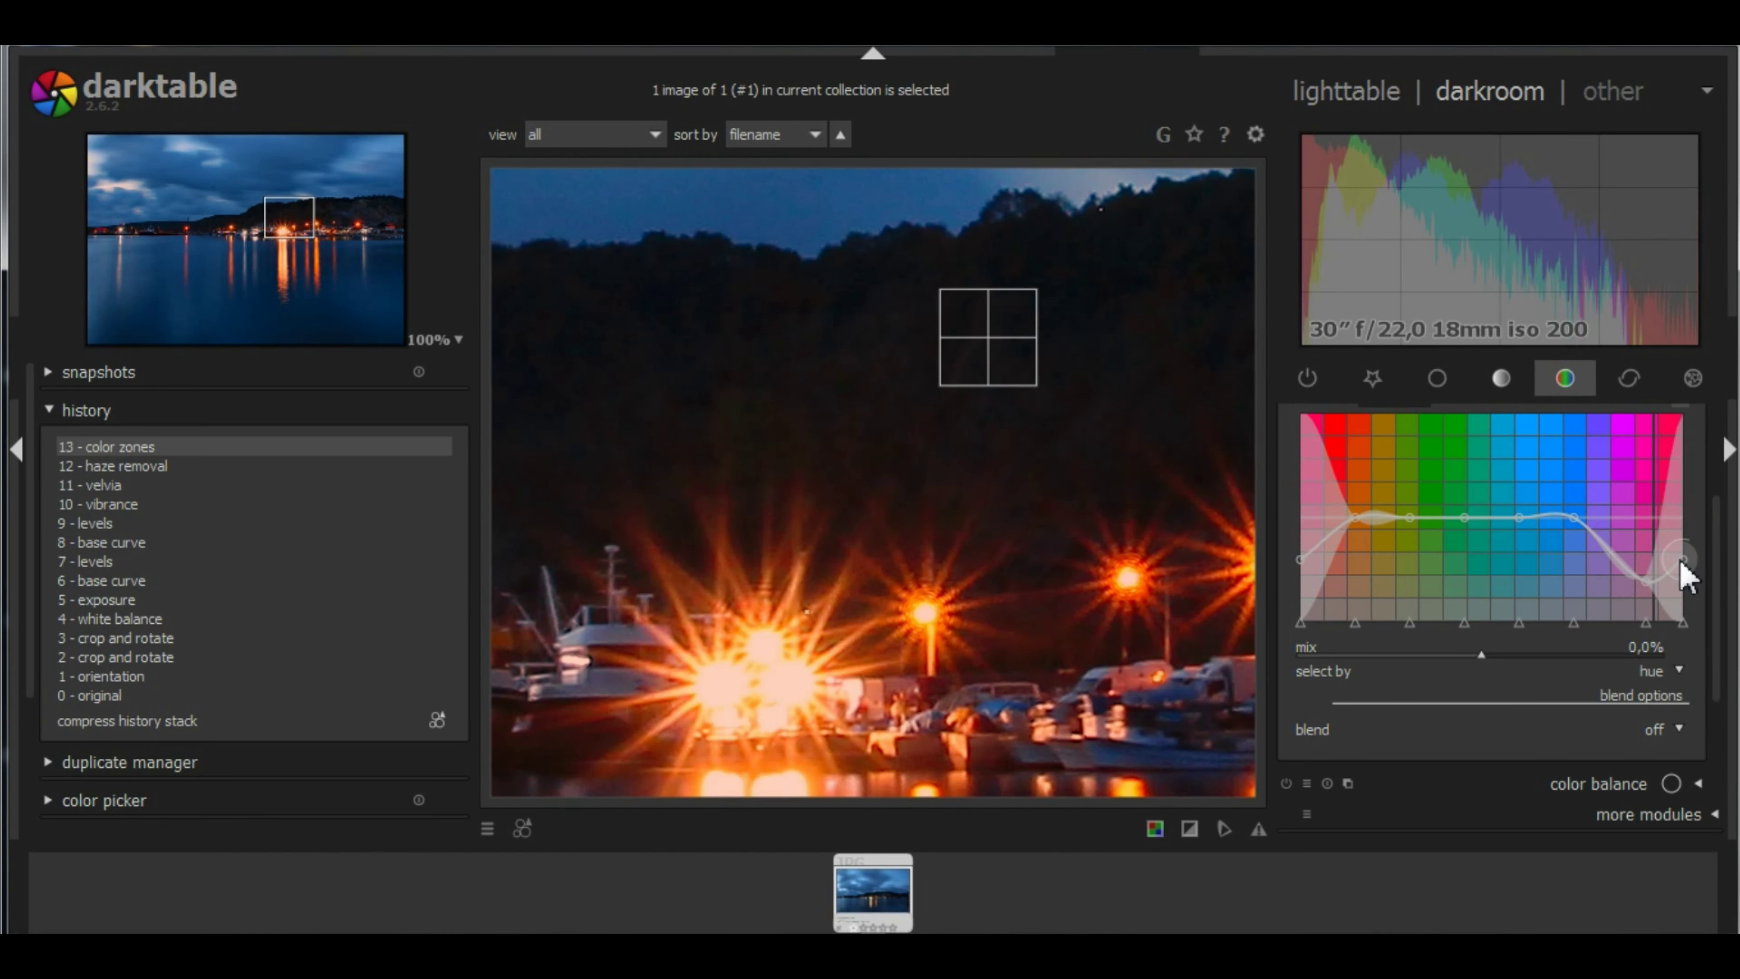
left_click_drag(1680, 559, 1680, 567)
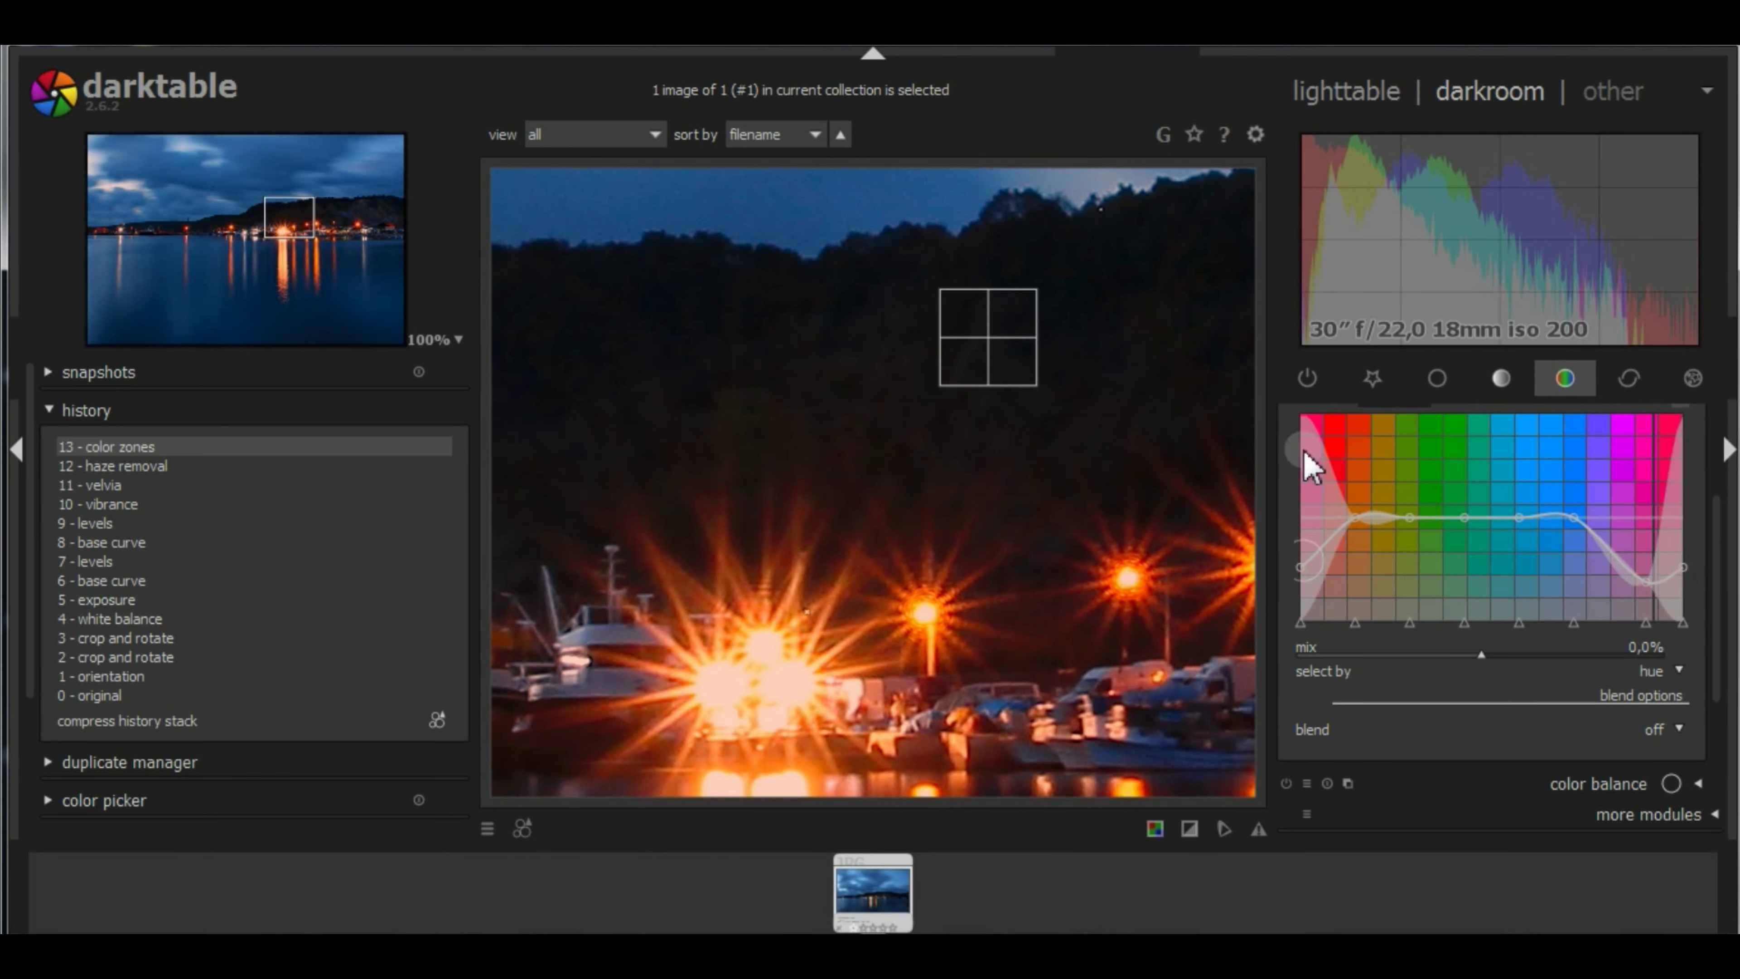
left_click_drag(1717, 538, 1716, 446)
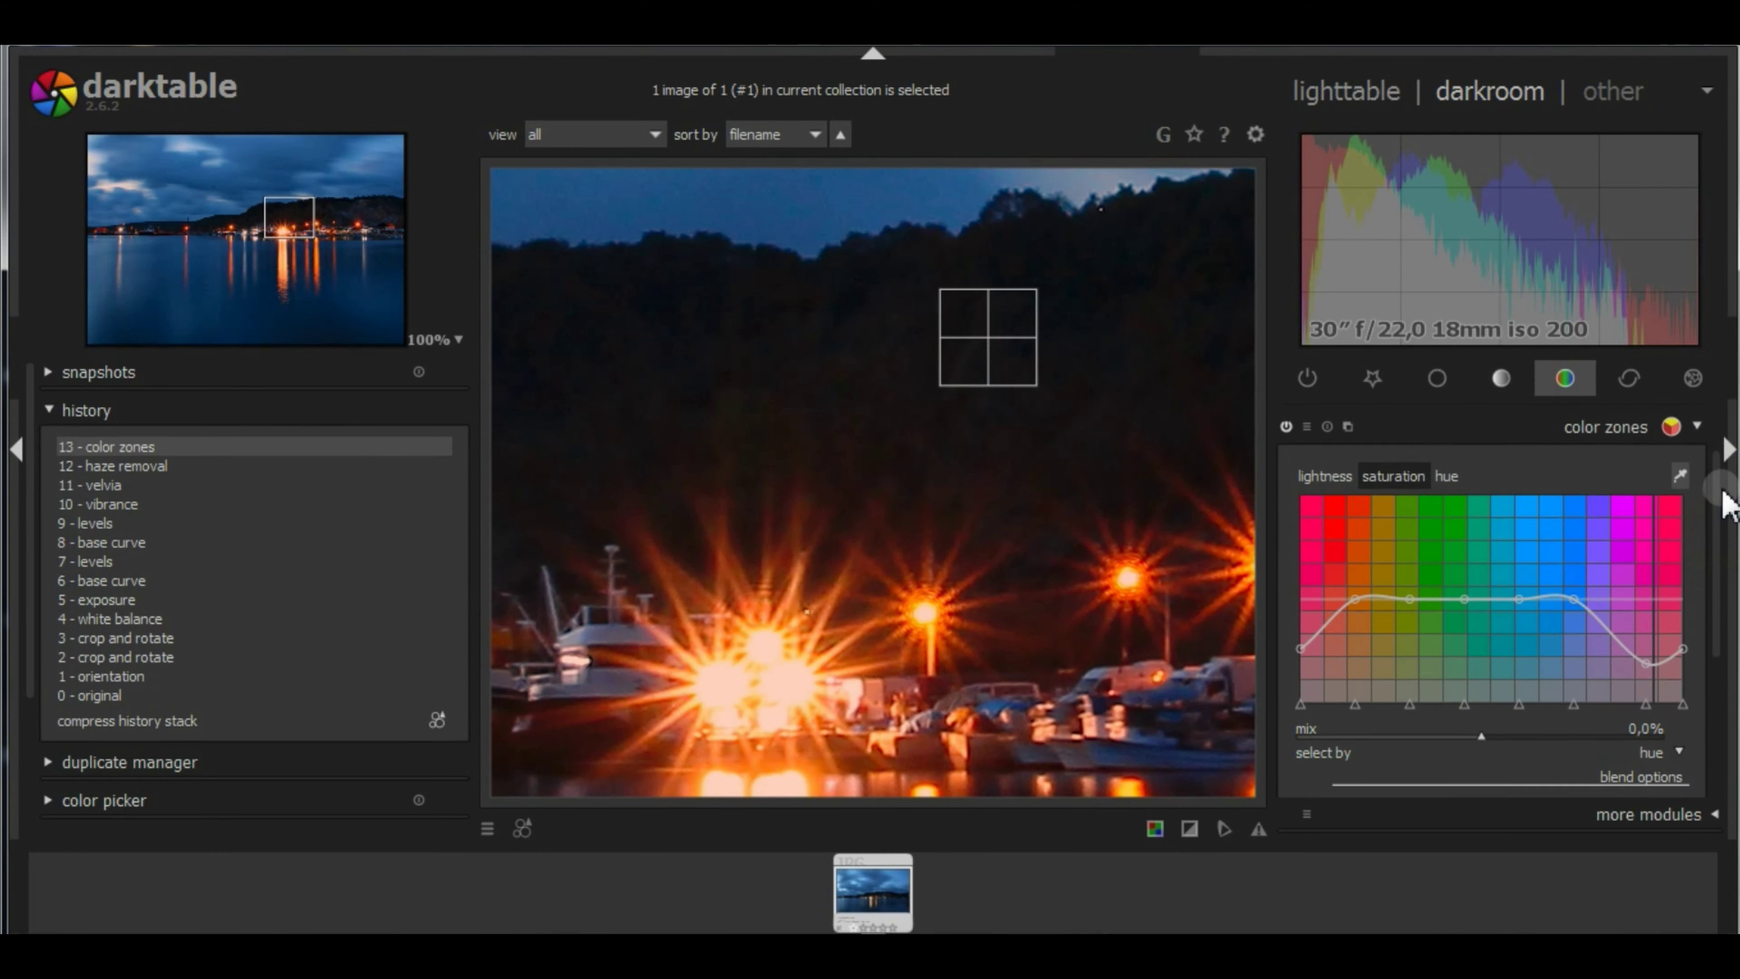
left_click(1693, 440)
scroll(864, 480, "down", 1)
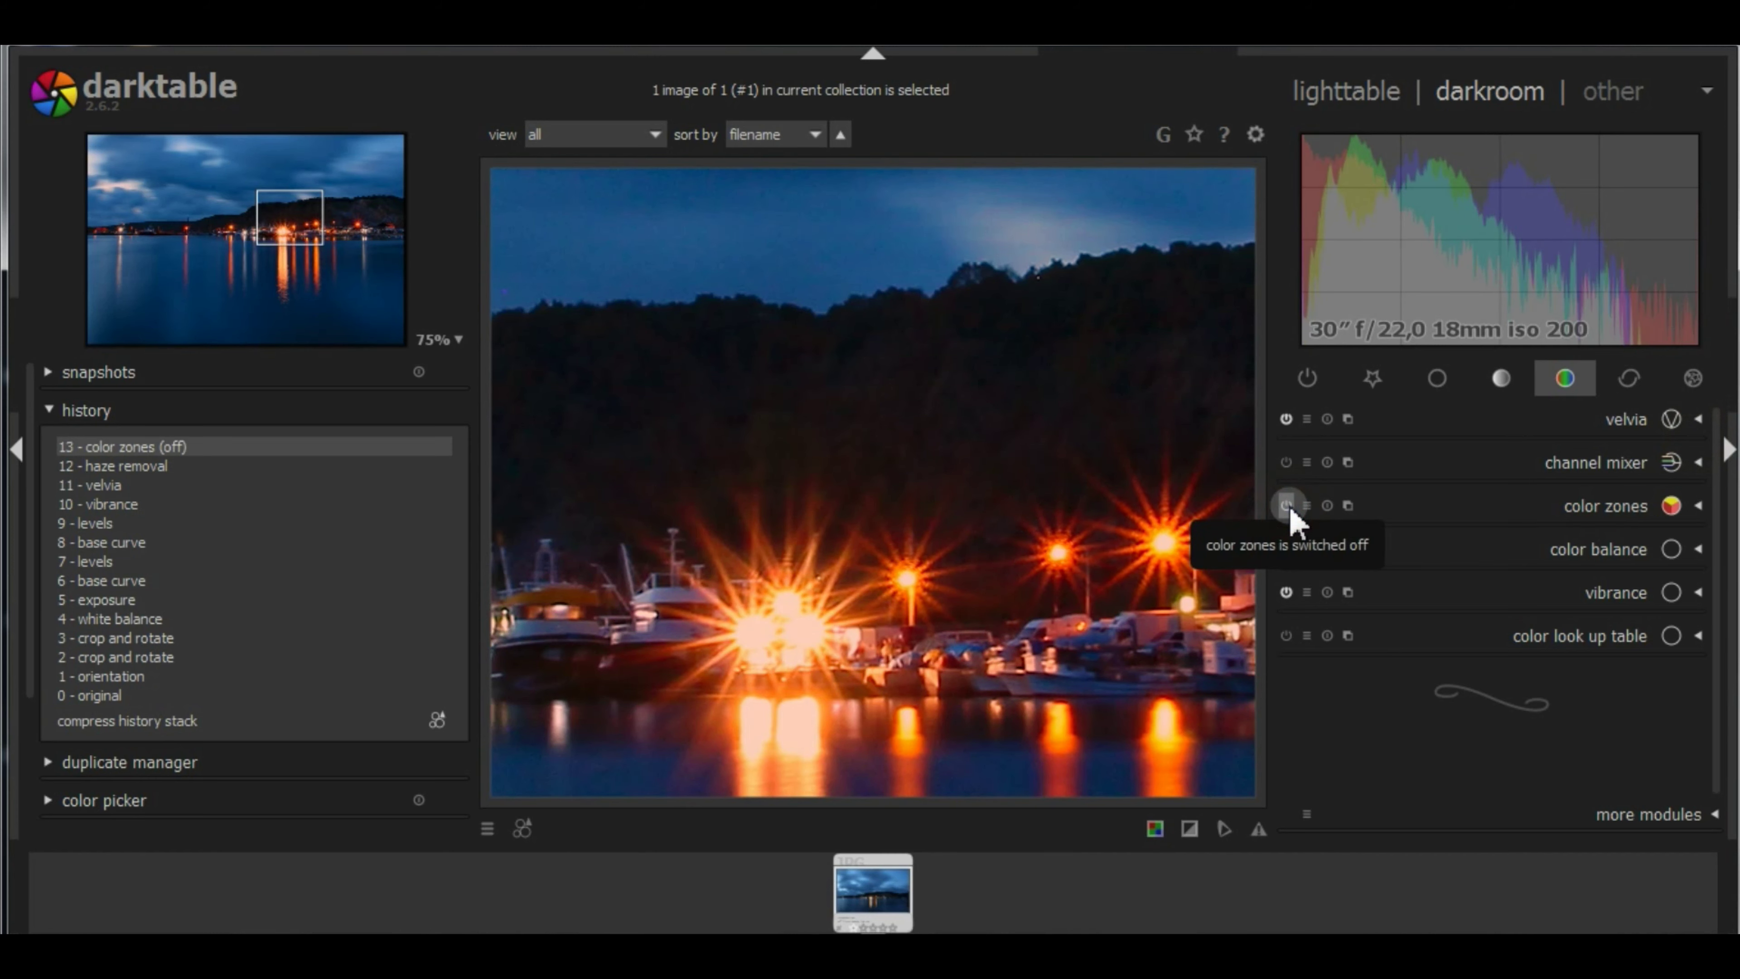
scroll(818, 545, "down", 3)
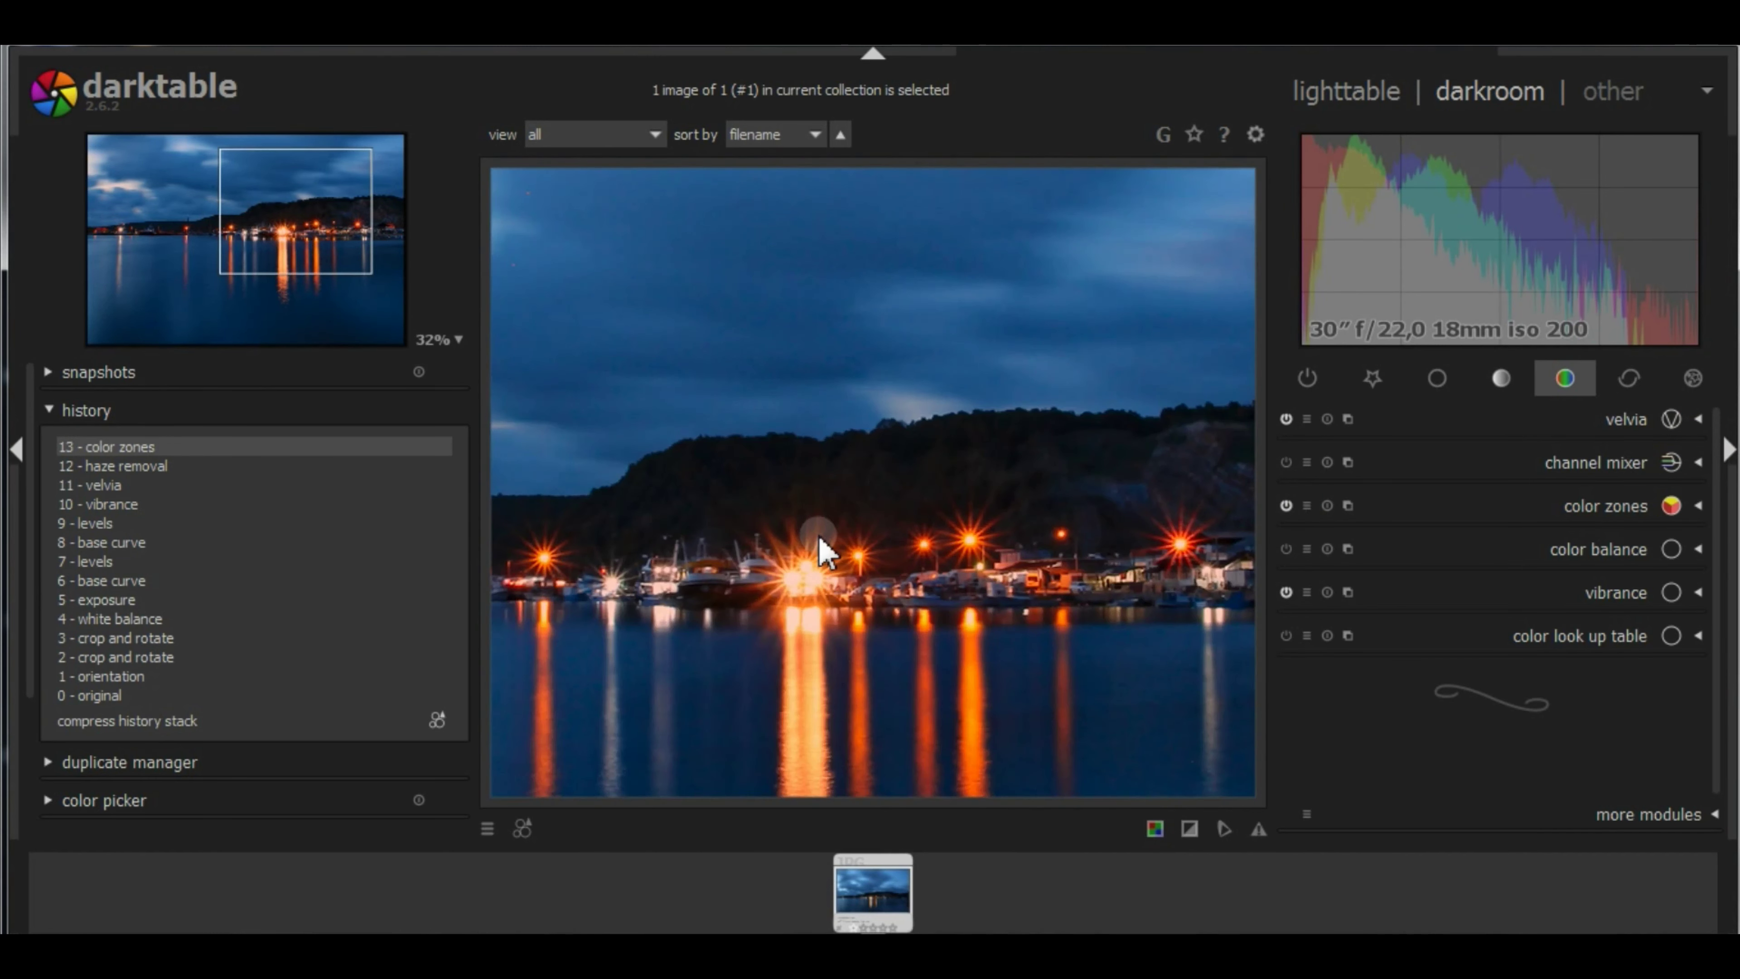
scroll(819, 545, "down", 1)
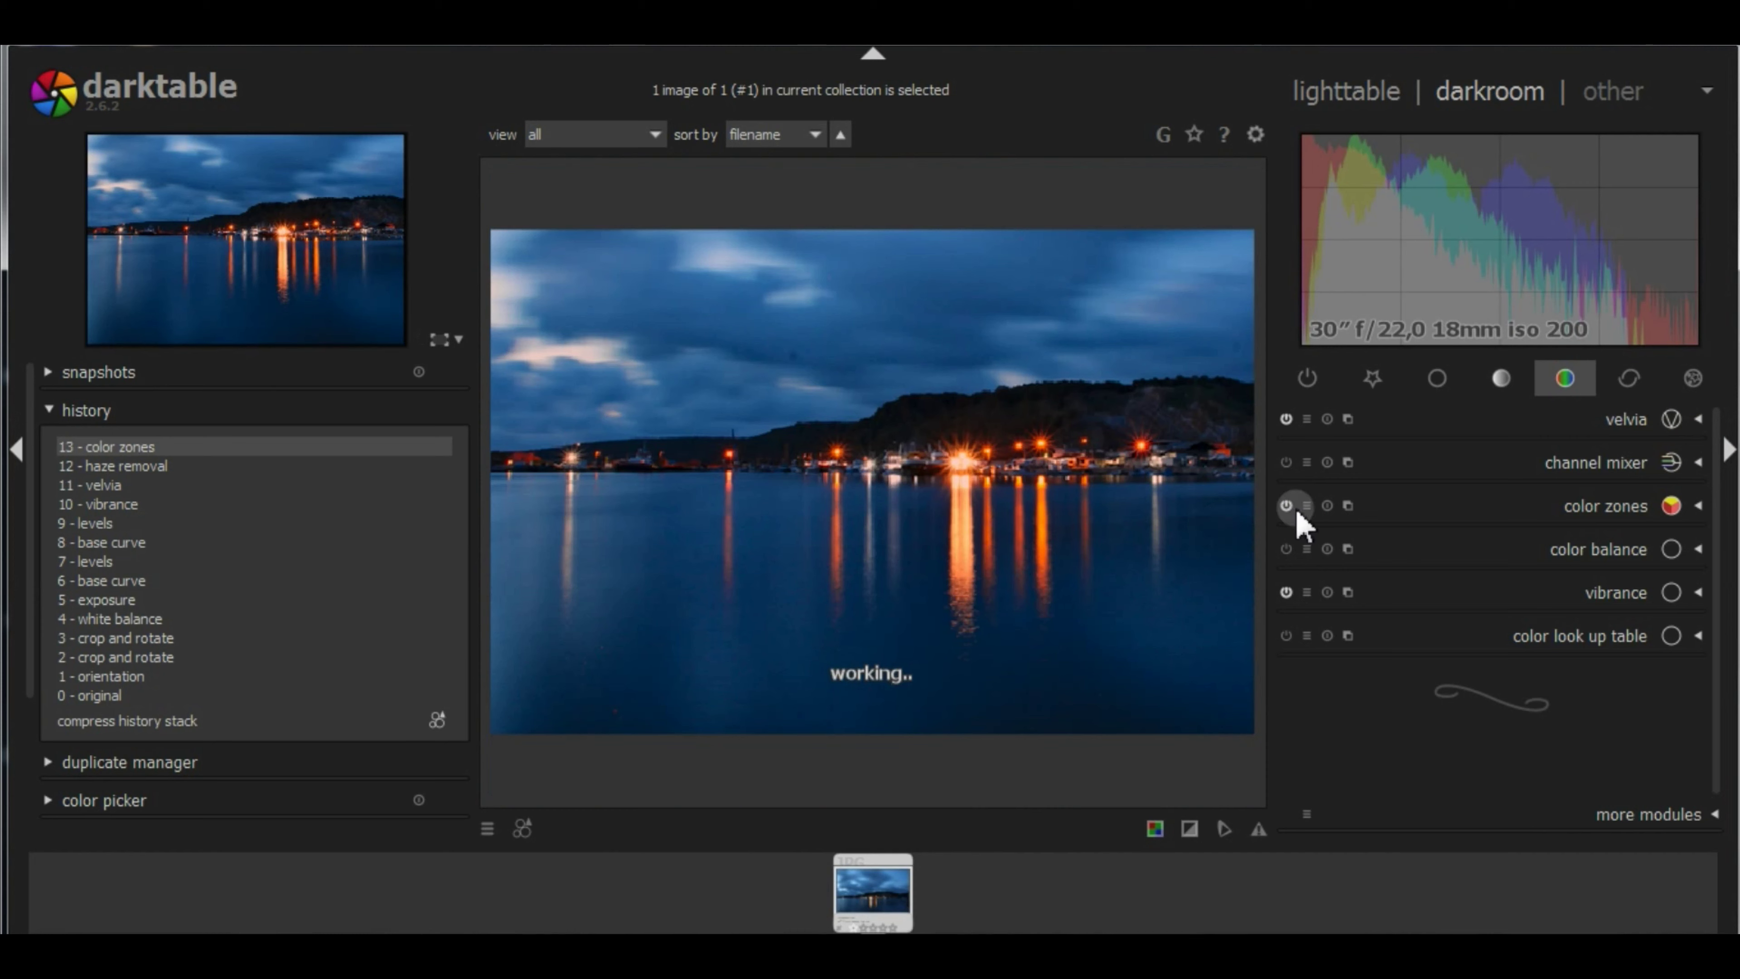
left_click(1286, 507)
left_click(1286, 506)
left_click(1286, 506)
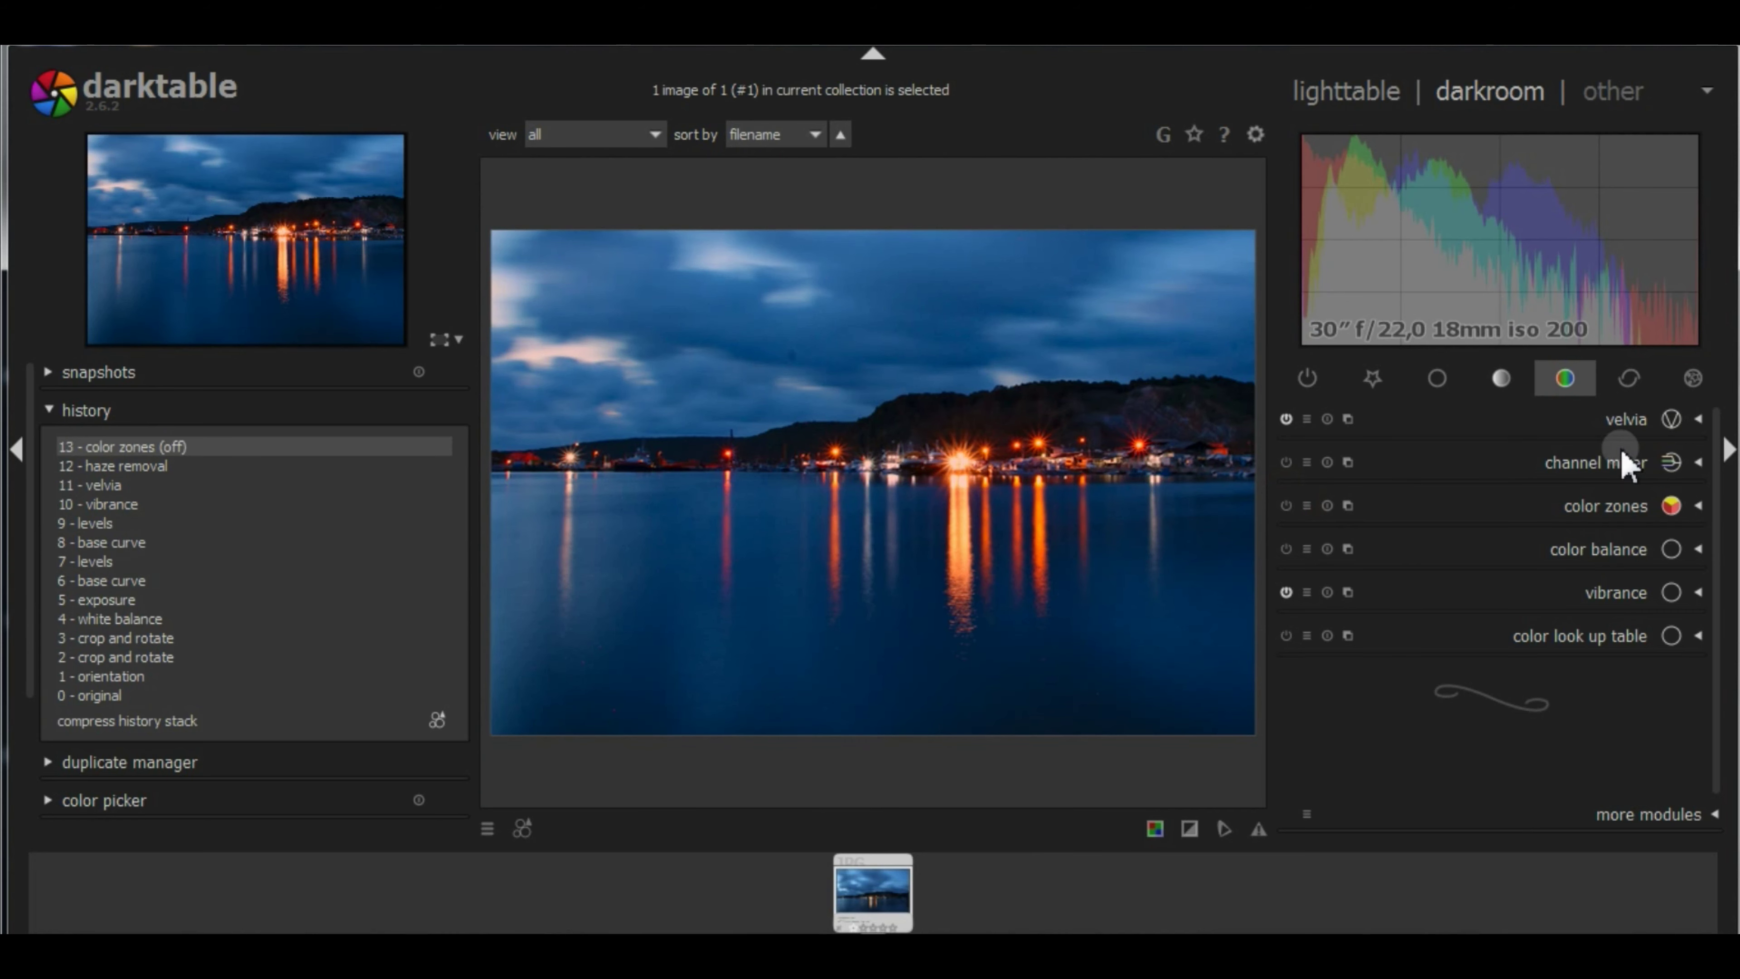
left_click(1631, 381)
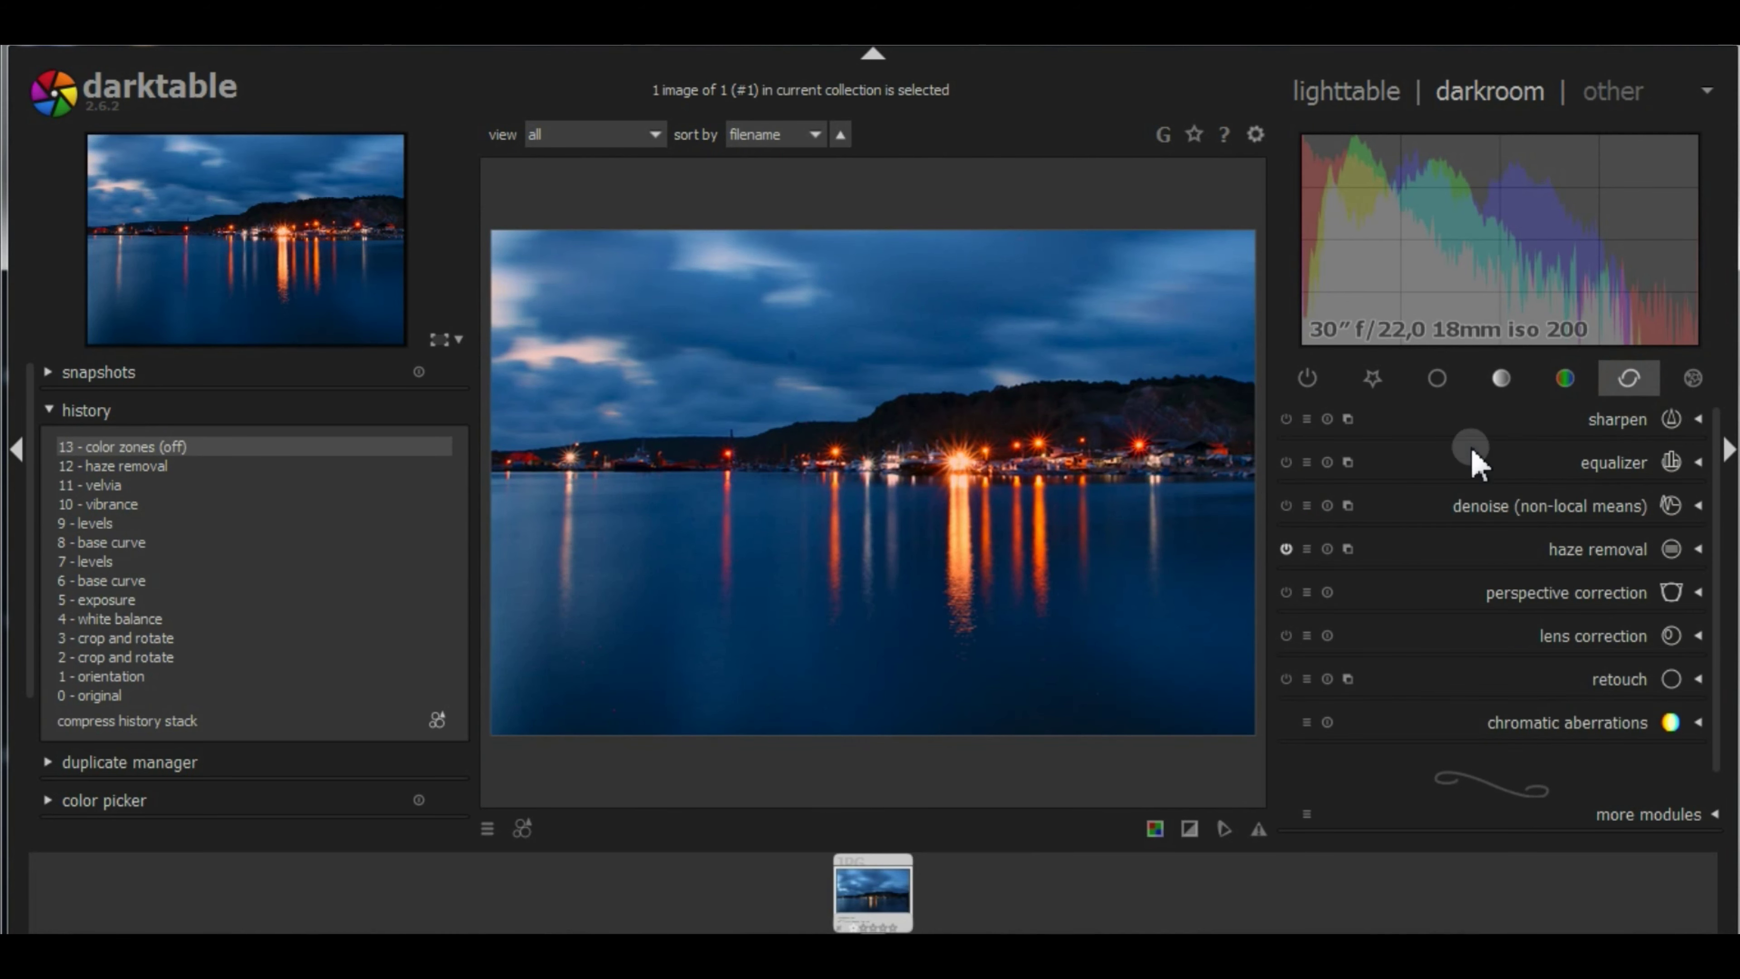
middle_click(993, 451)
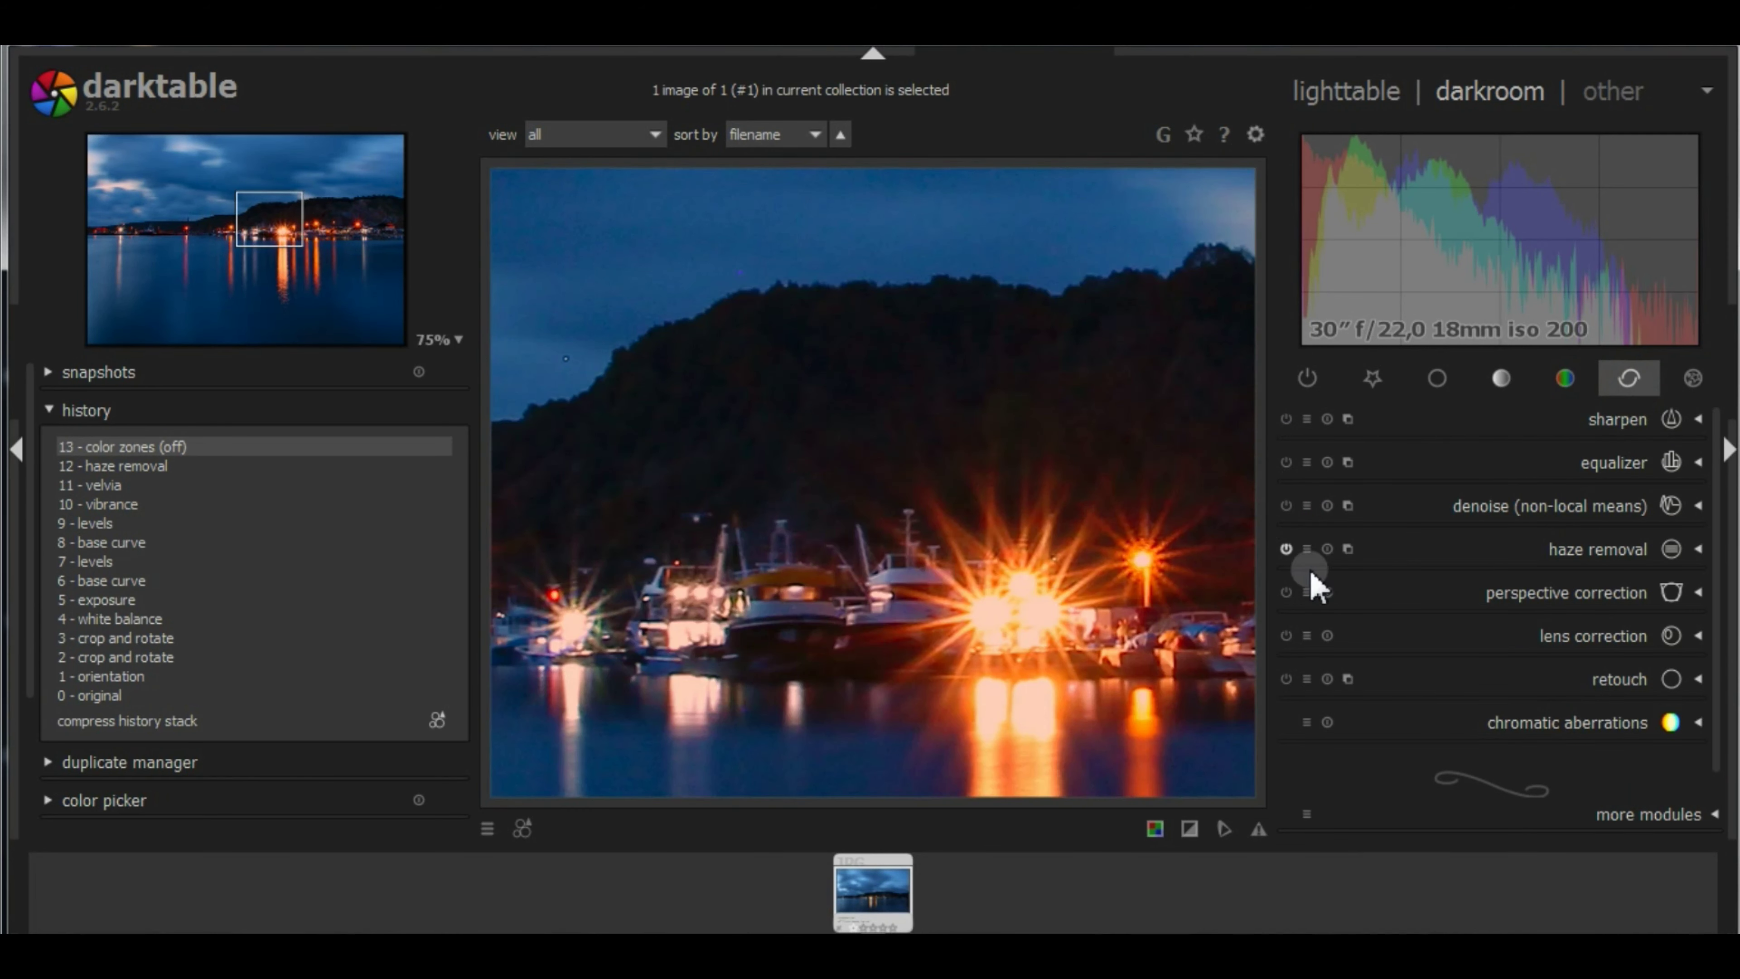
left_click(1700, 507)
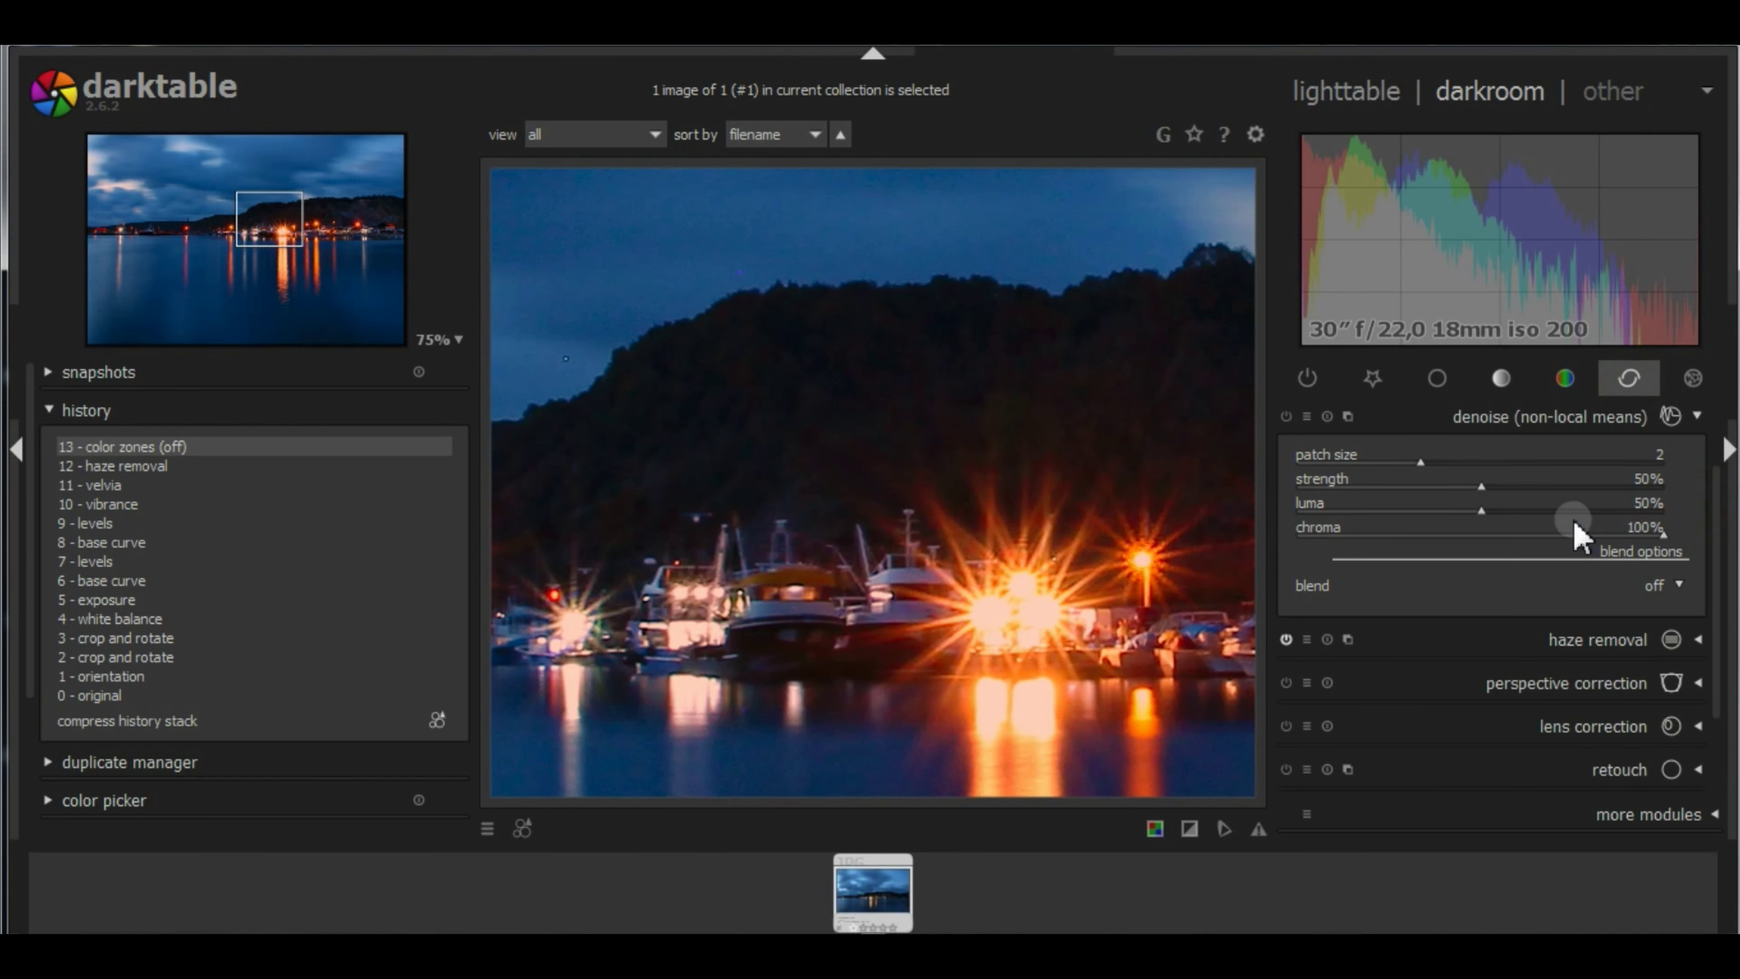
left_click_drag(1167, 452, 993, 524)
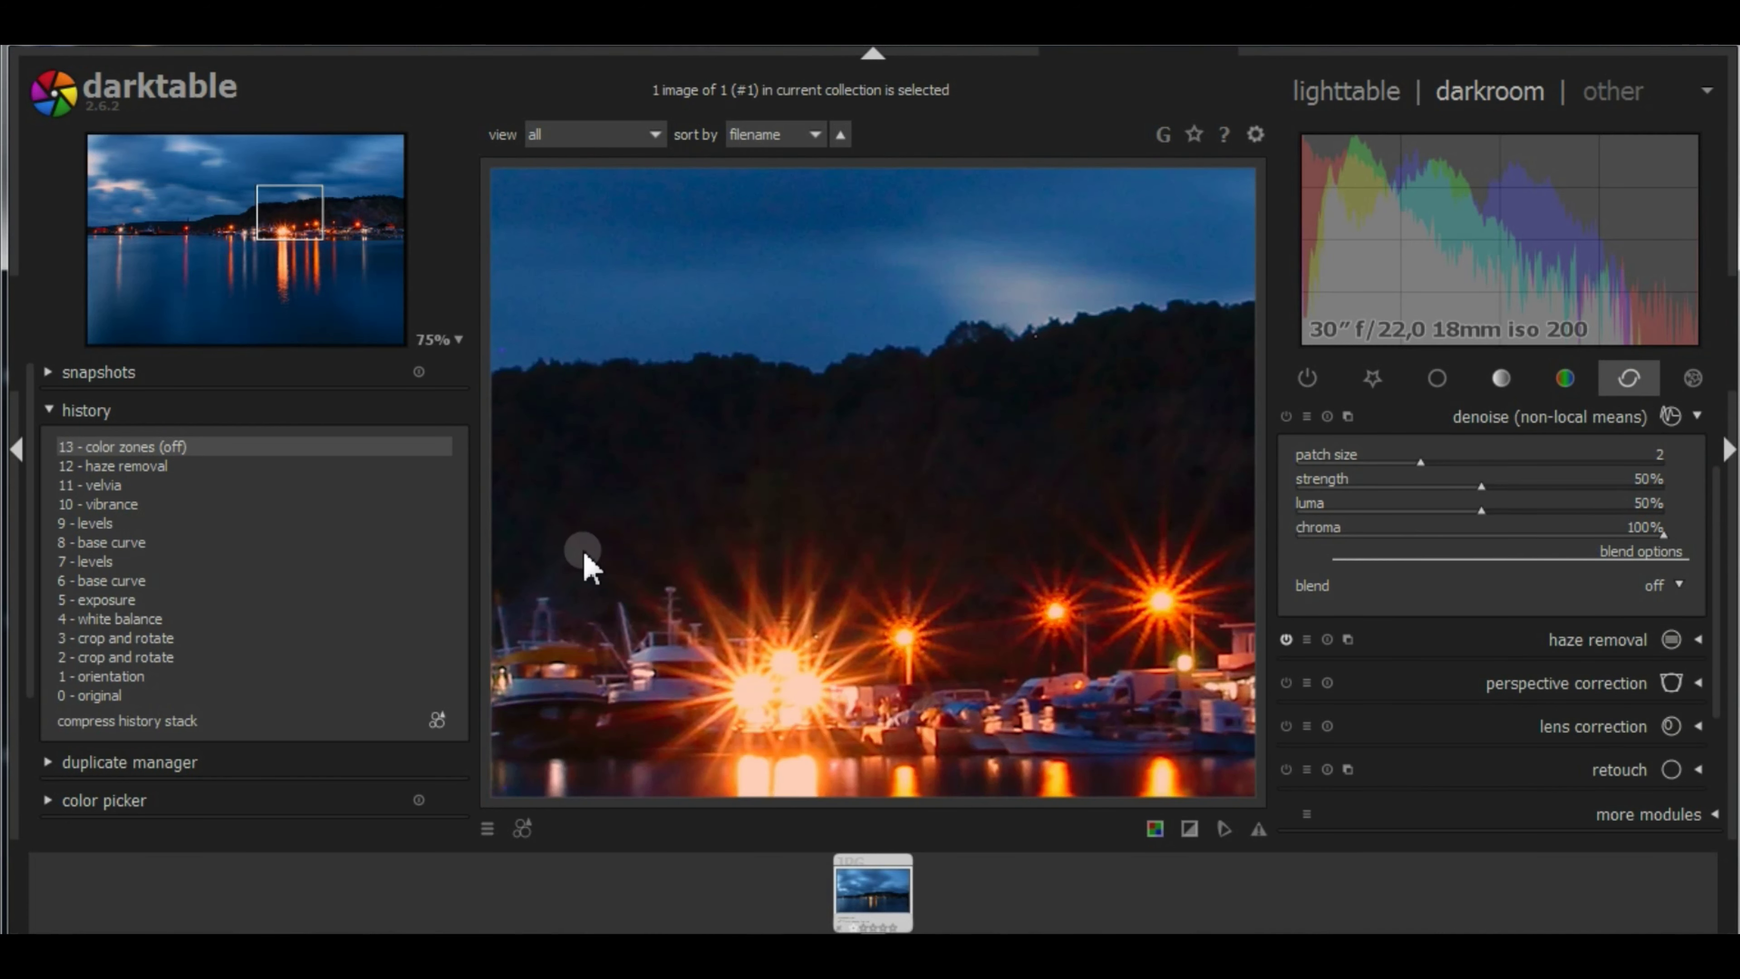
left_click(1565, 379)
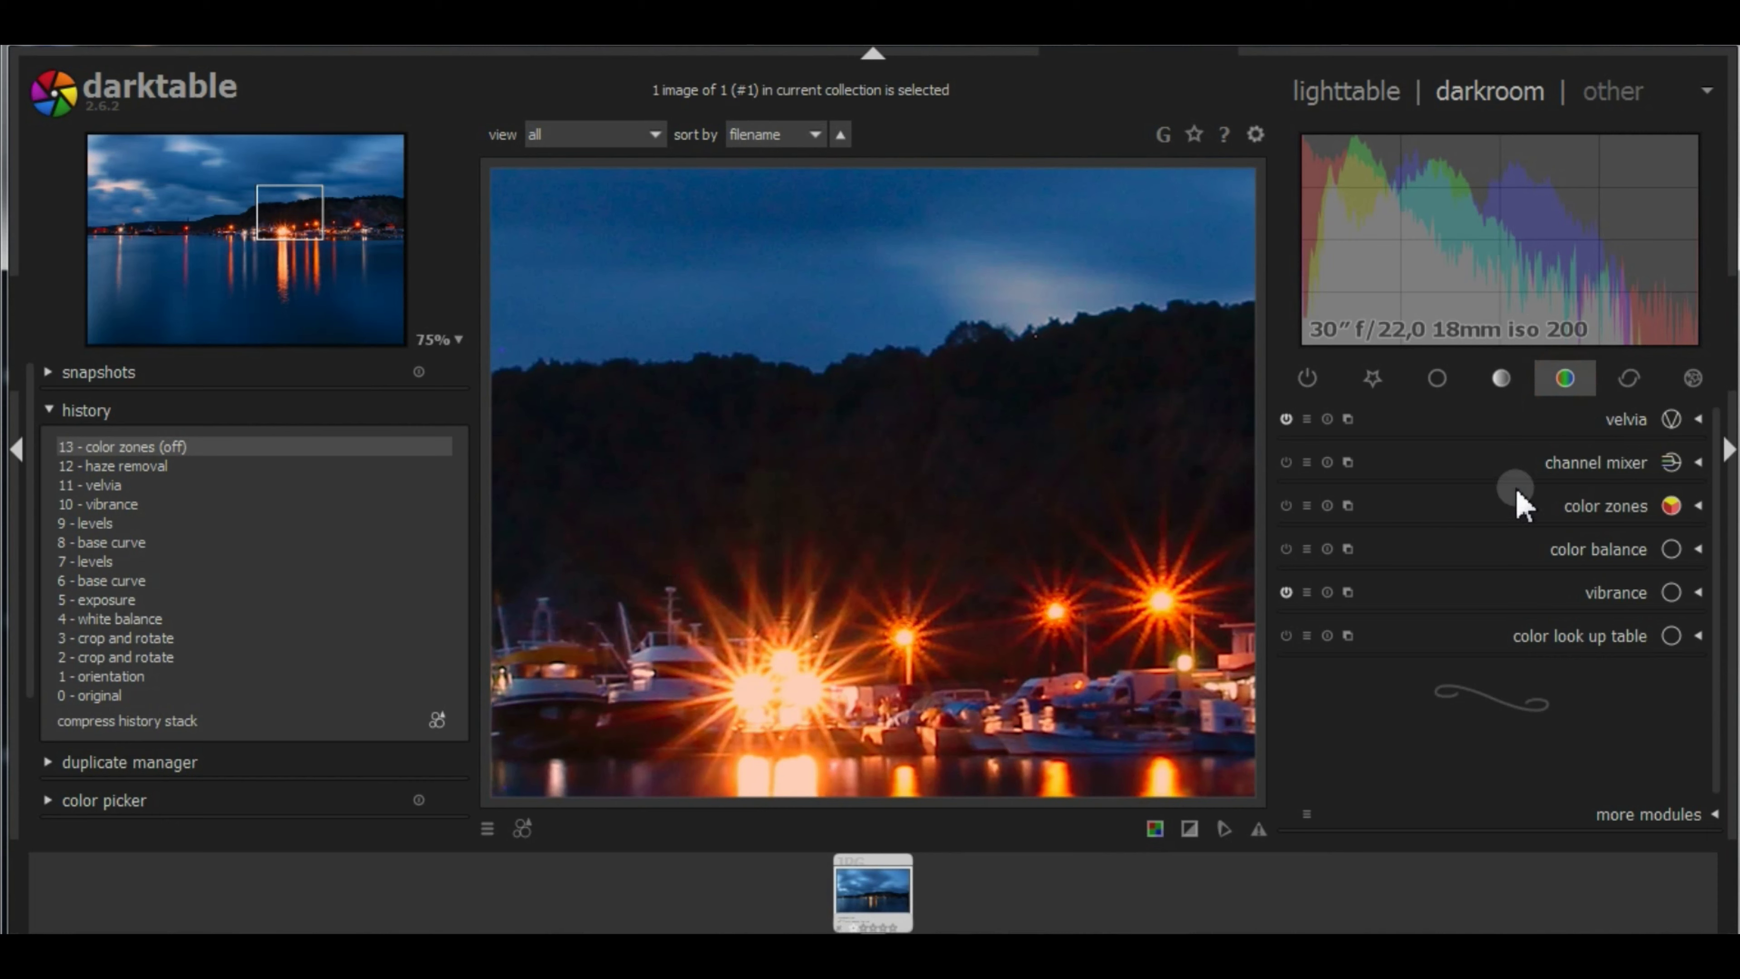
left_click(1286, 505)
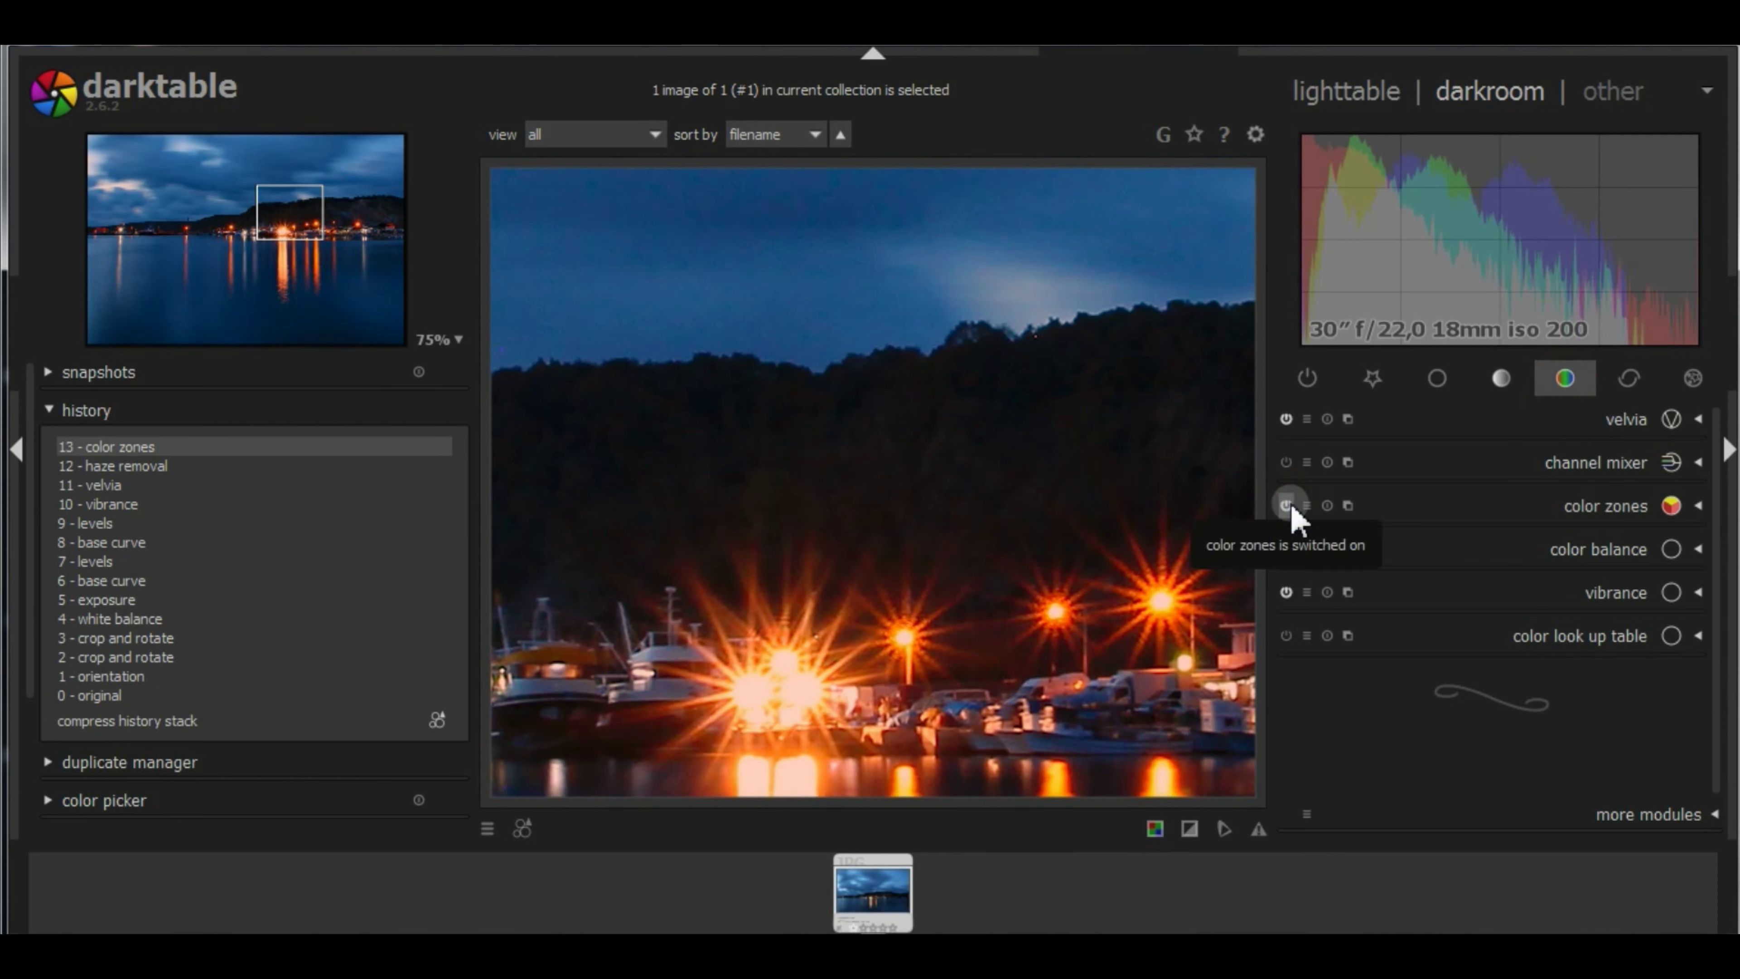
Compress the history, then enable non-local means denoise with luma smoothing lowered to 8%.
left_click(166, 723)
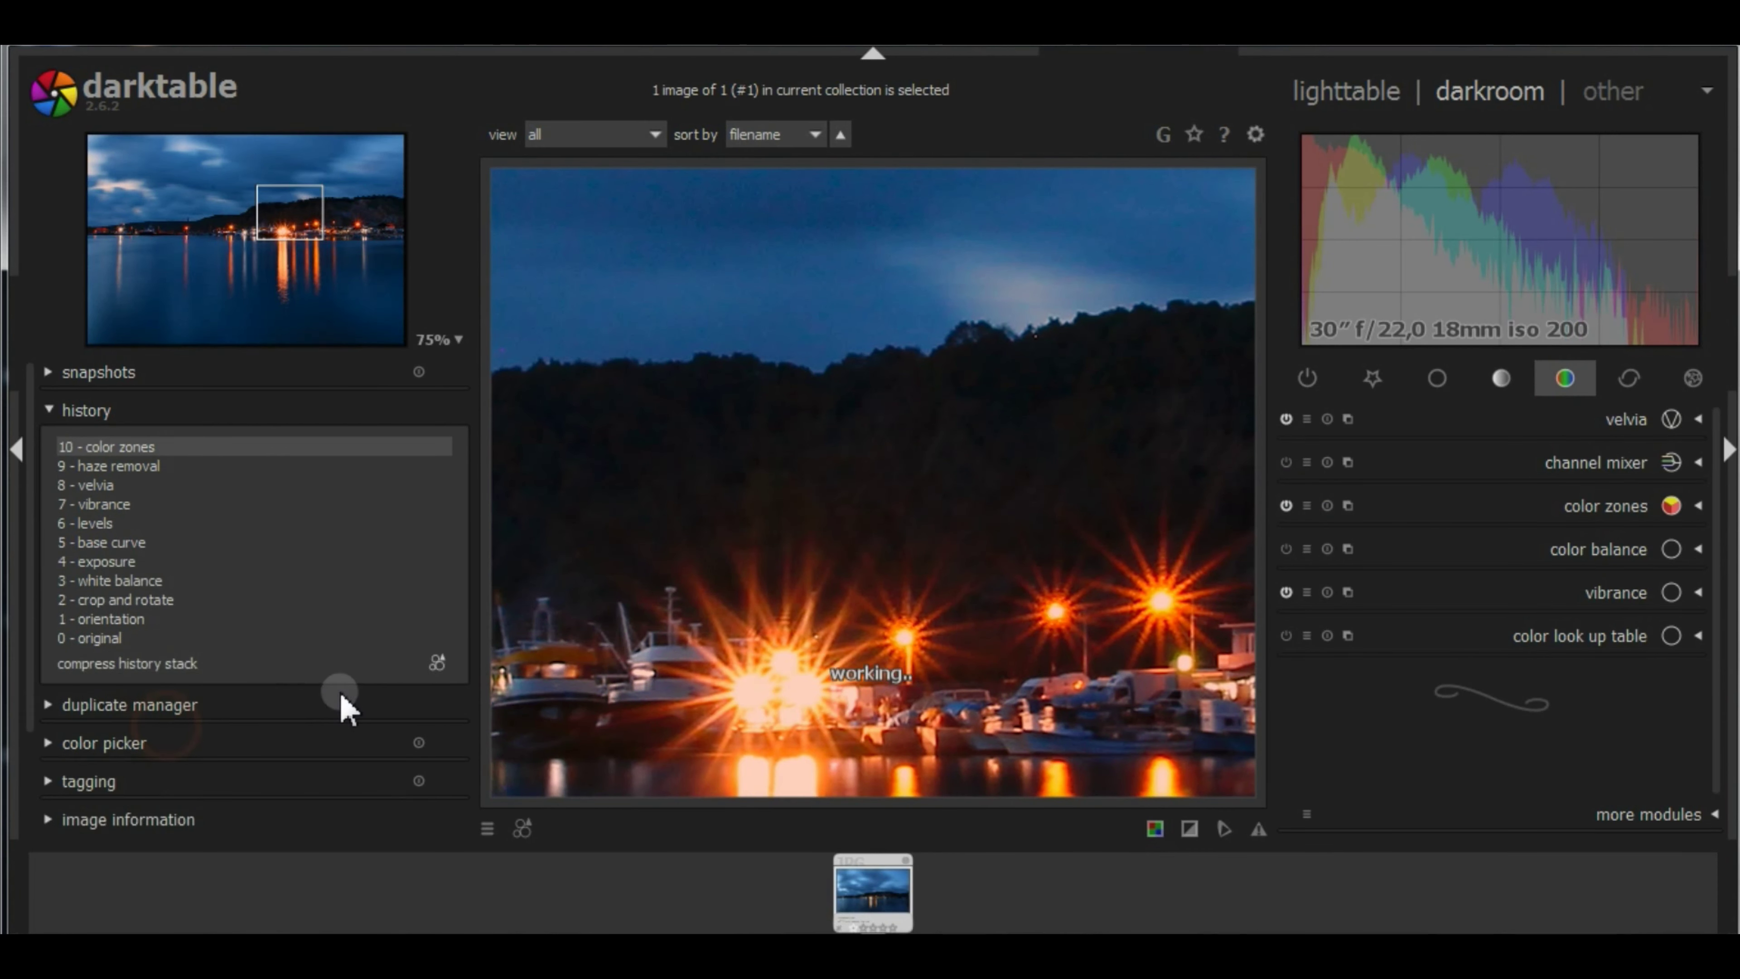
left_click(1636, 377)
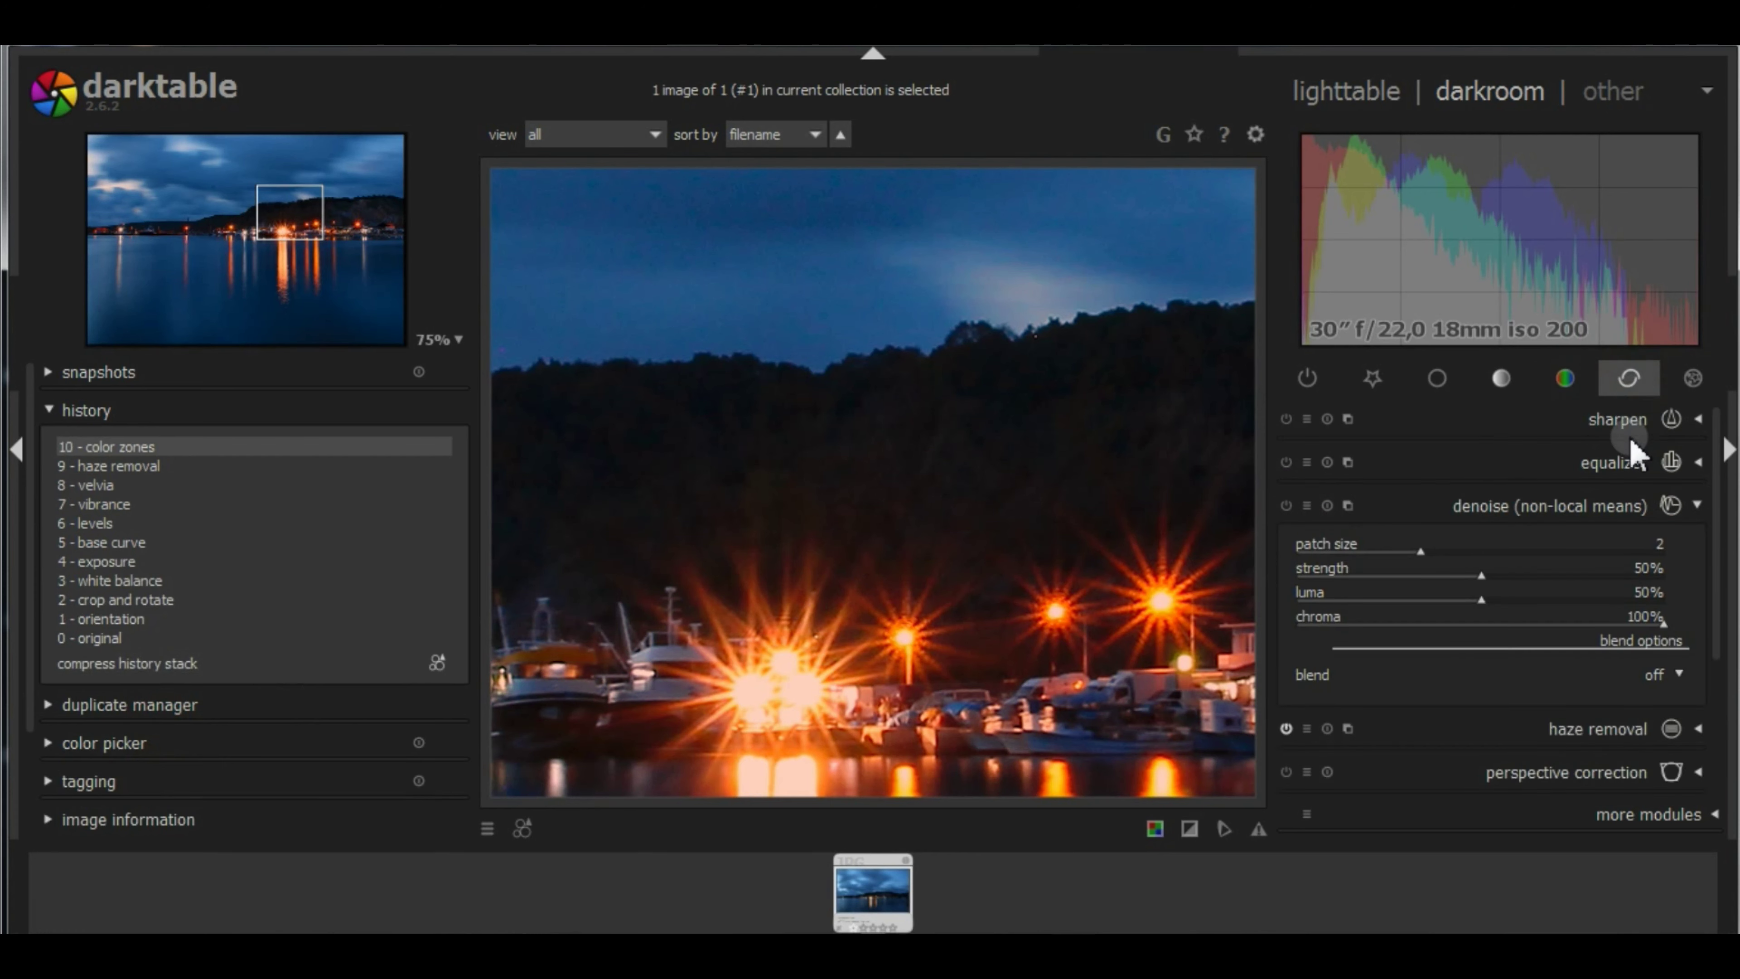
left_click(1286, 507)
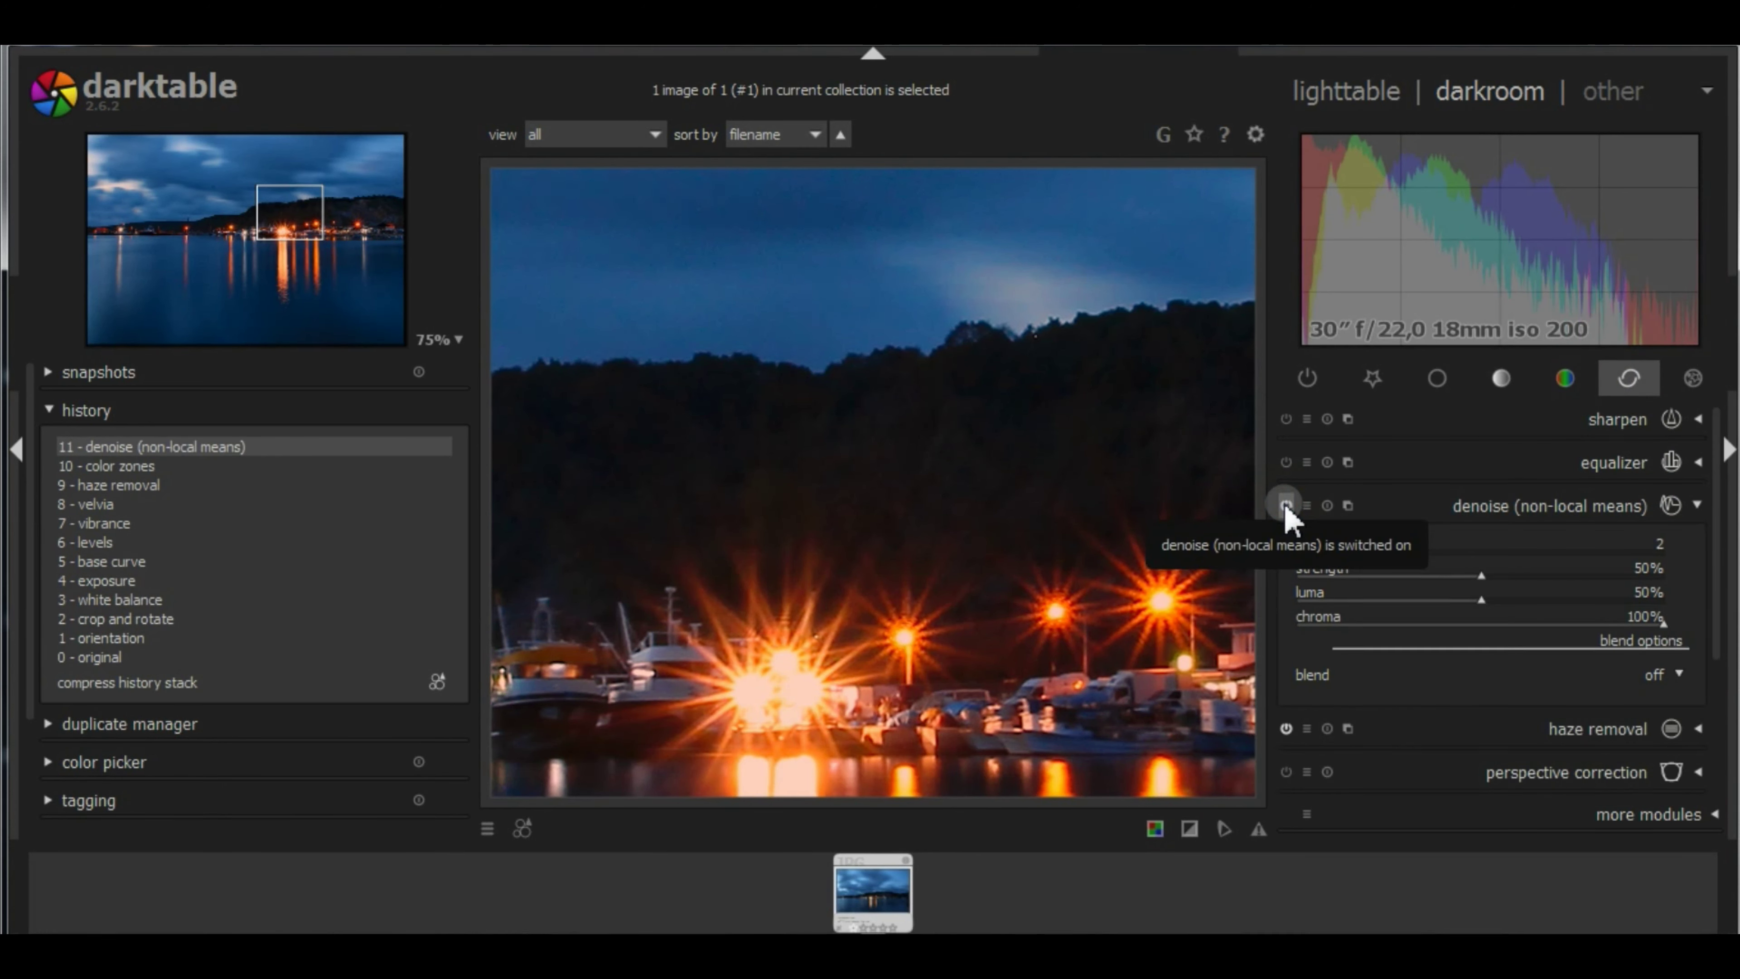
left_click(1341, 603)
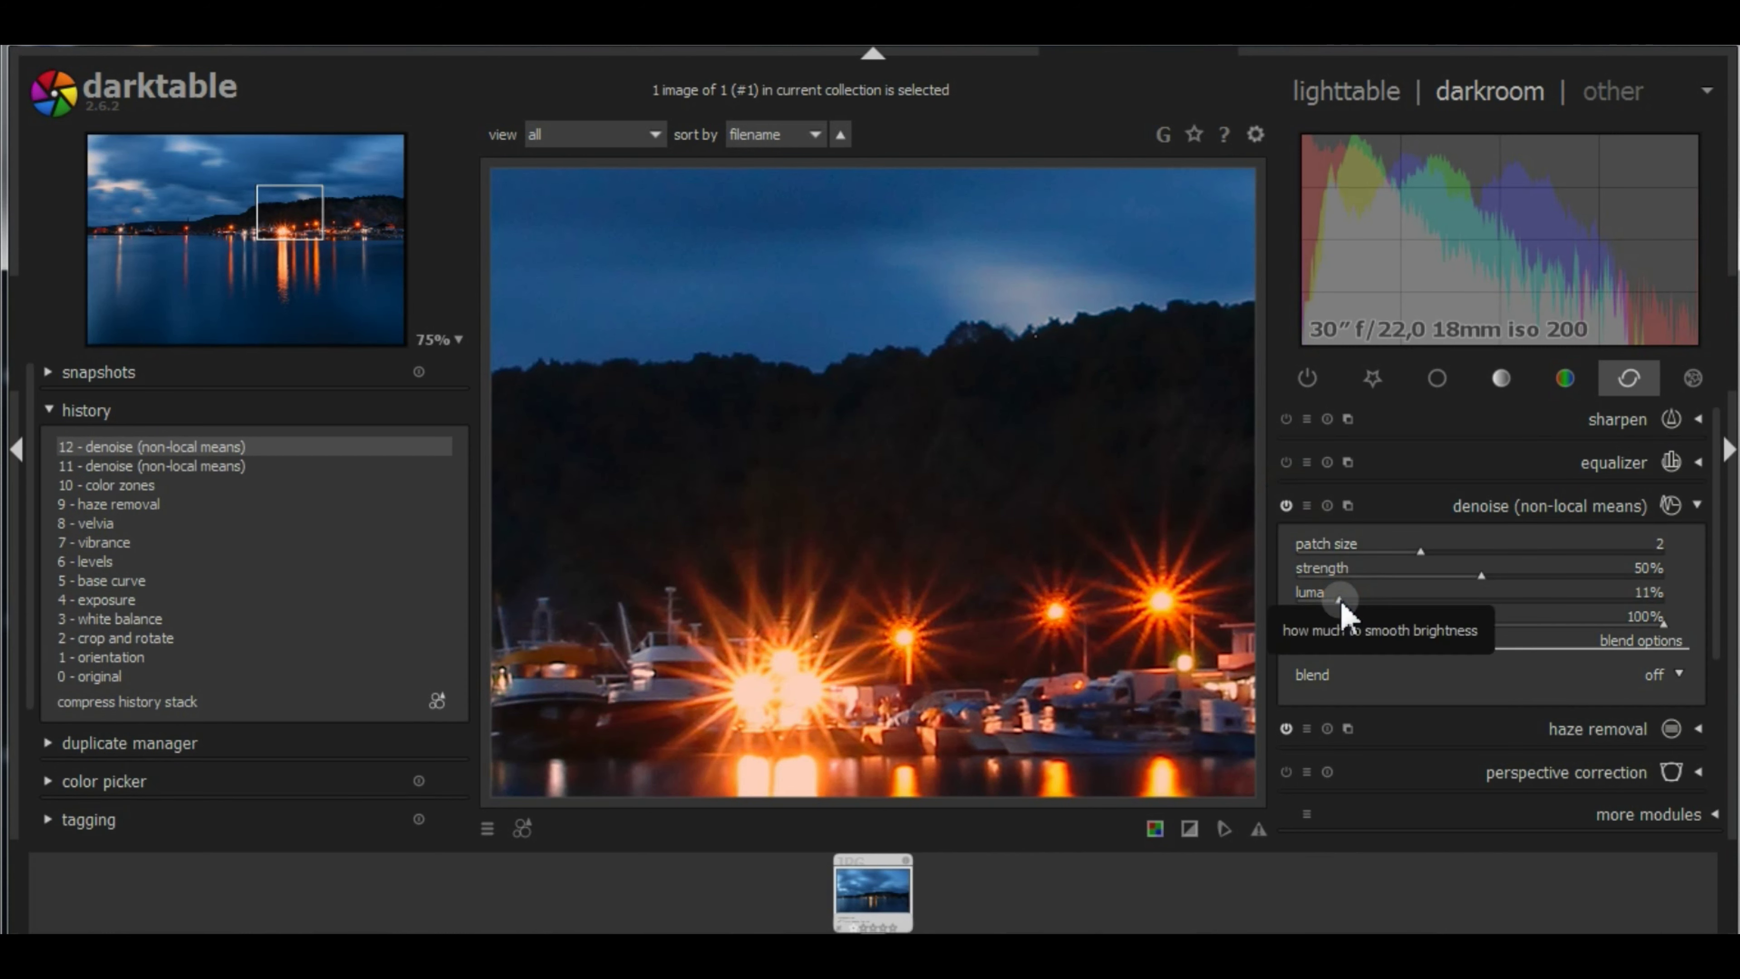
left_click(1330, 601)
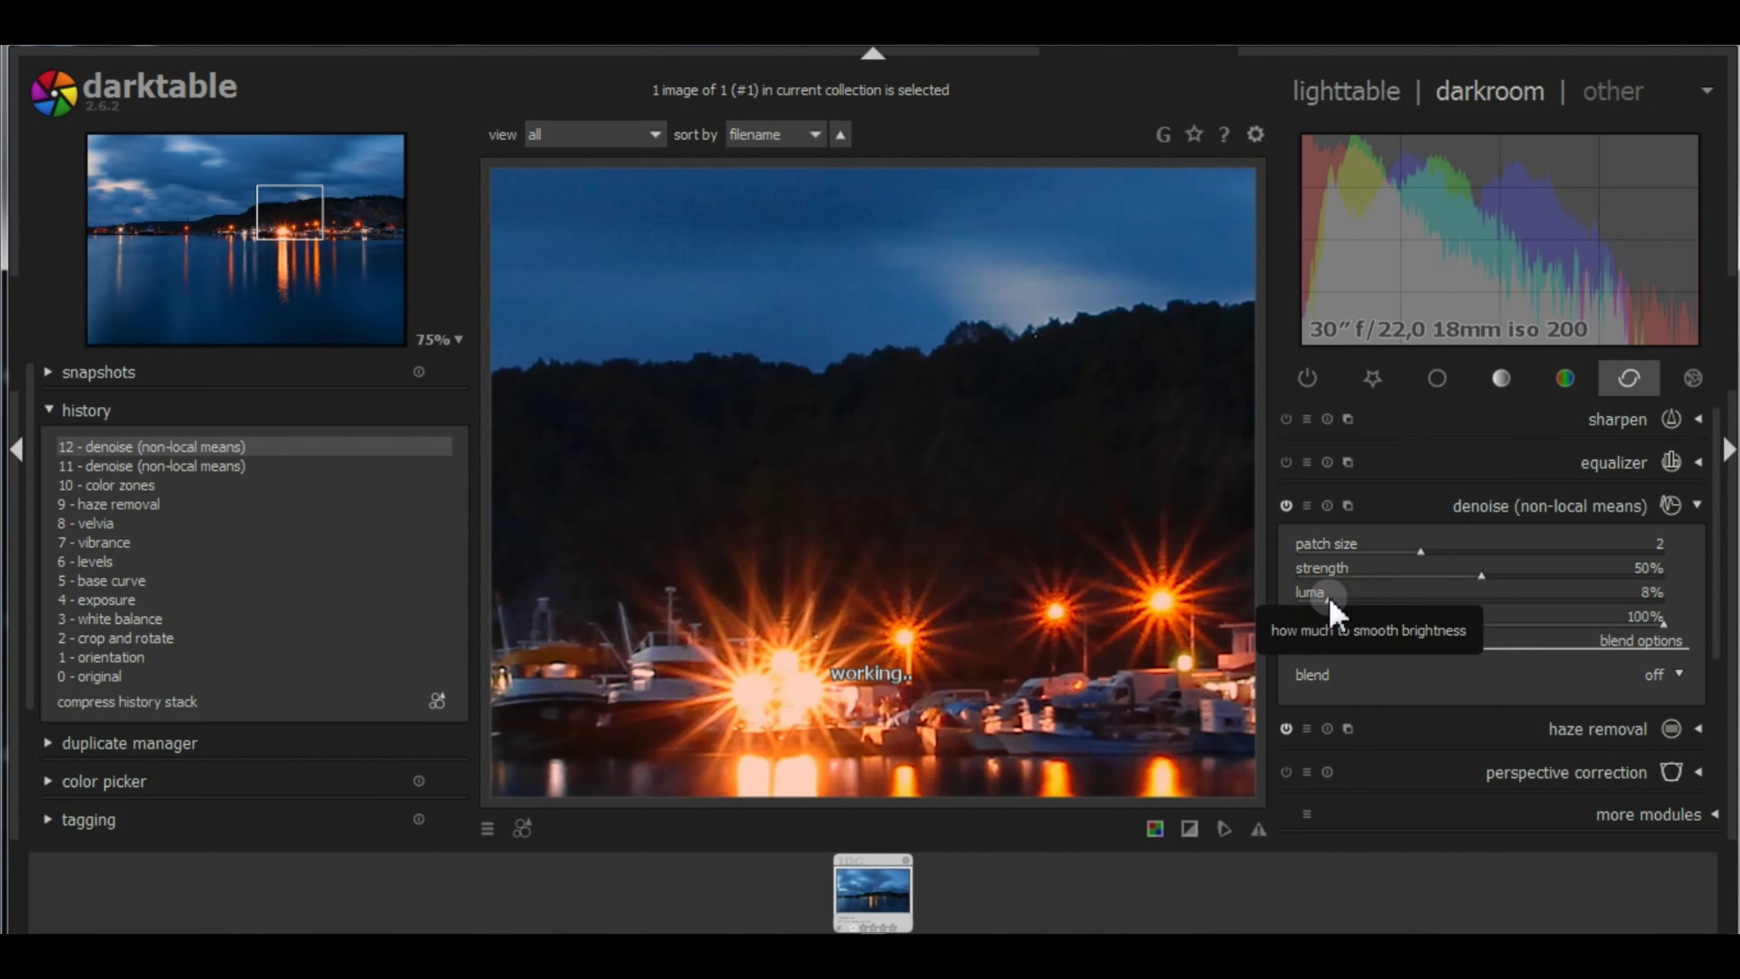
left_click(1623, 507)
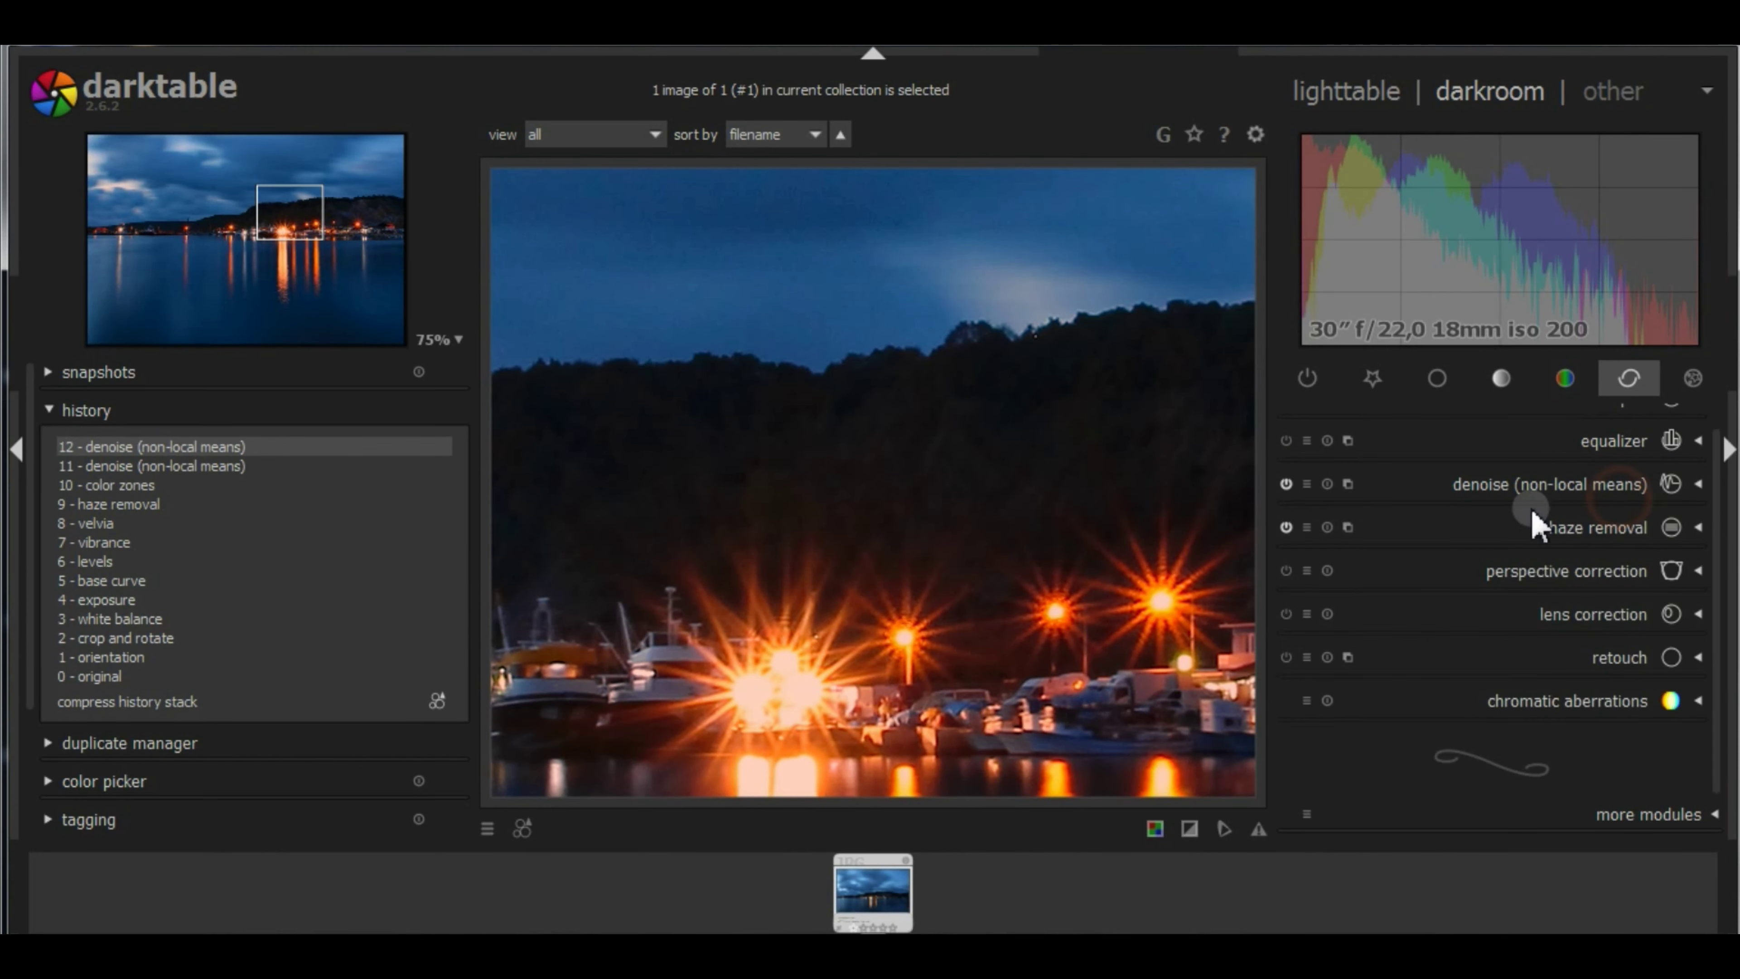
Expand the equalizer, try raising its chroma curve, then reset it to flat.
left_click(1671, 446)
left_click(1359, 459)
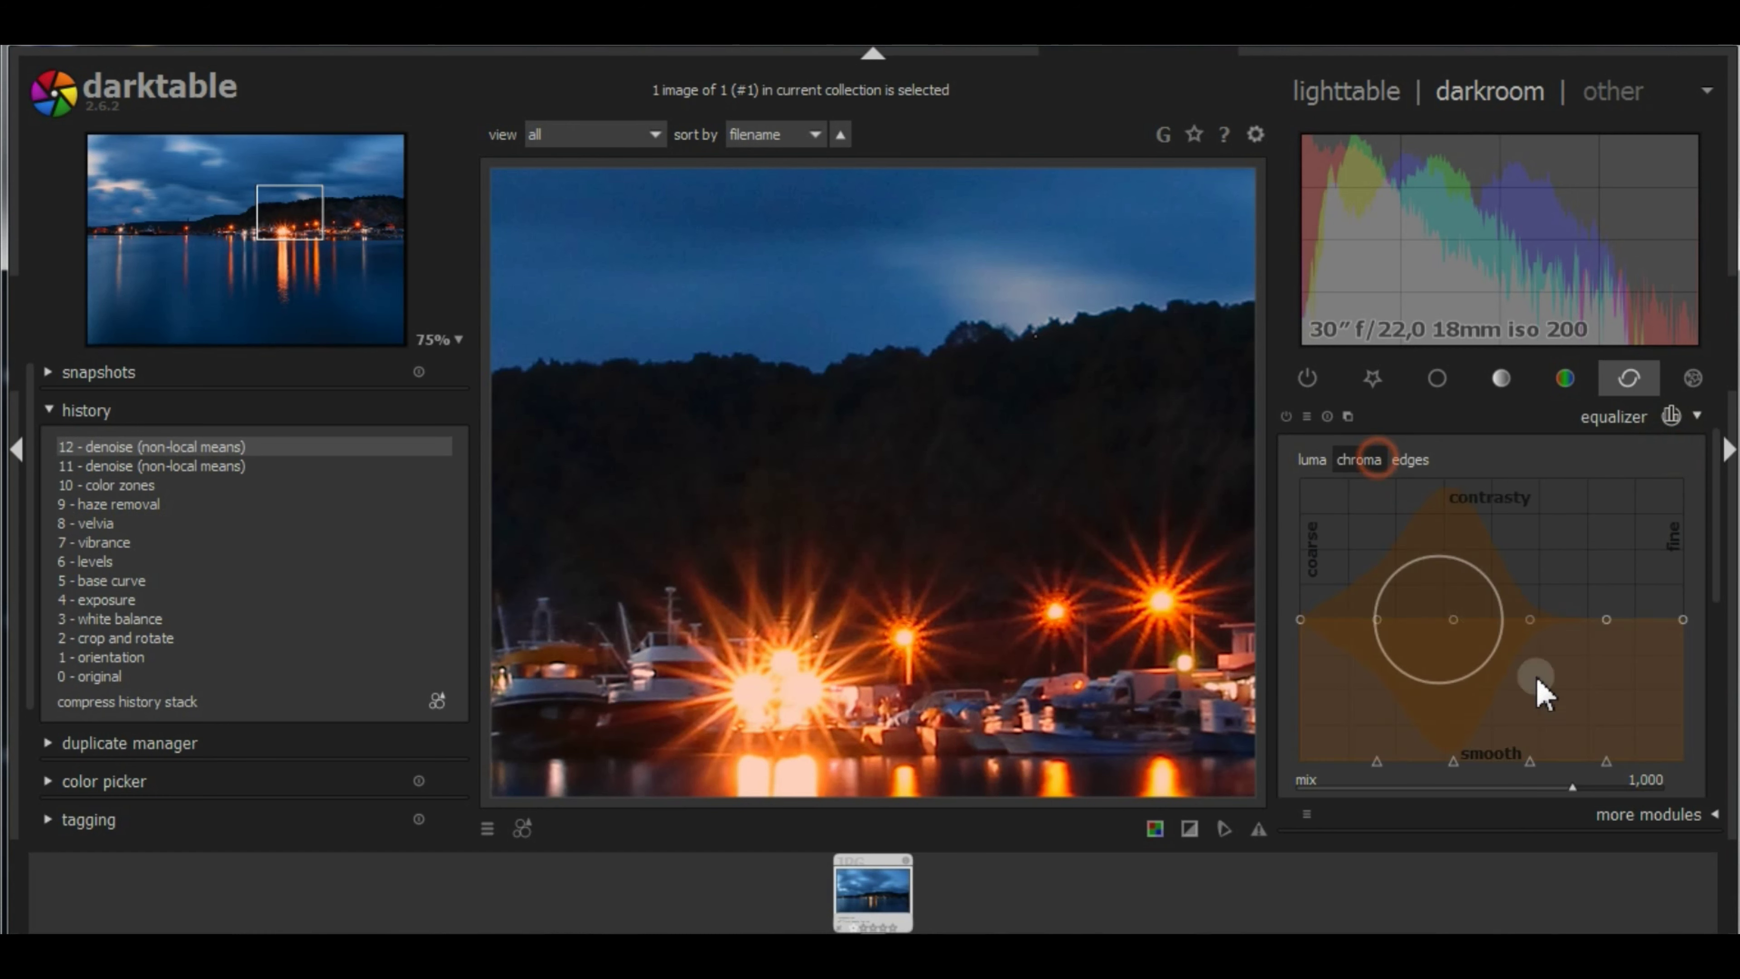
left_click_drag(1580, 725, 1588, 692)
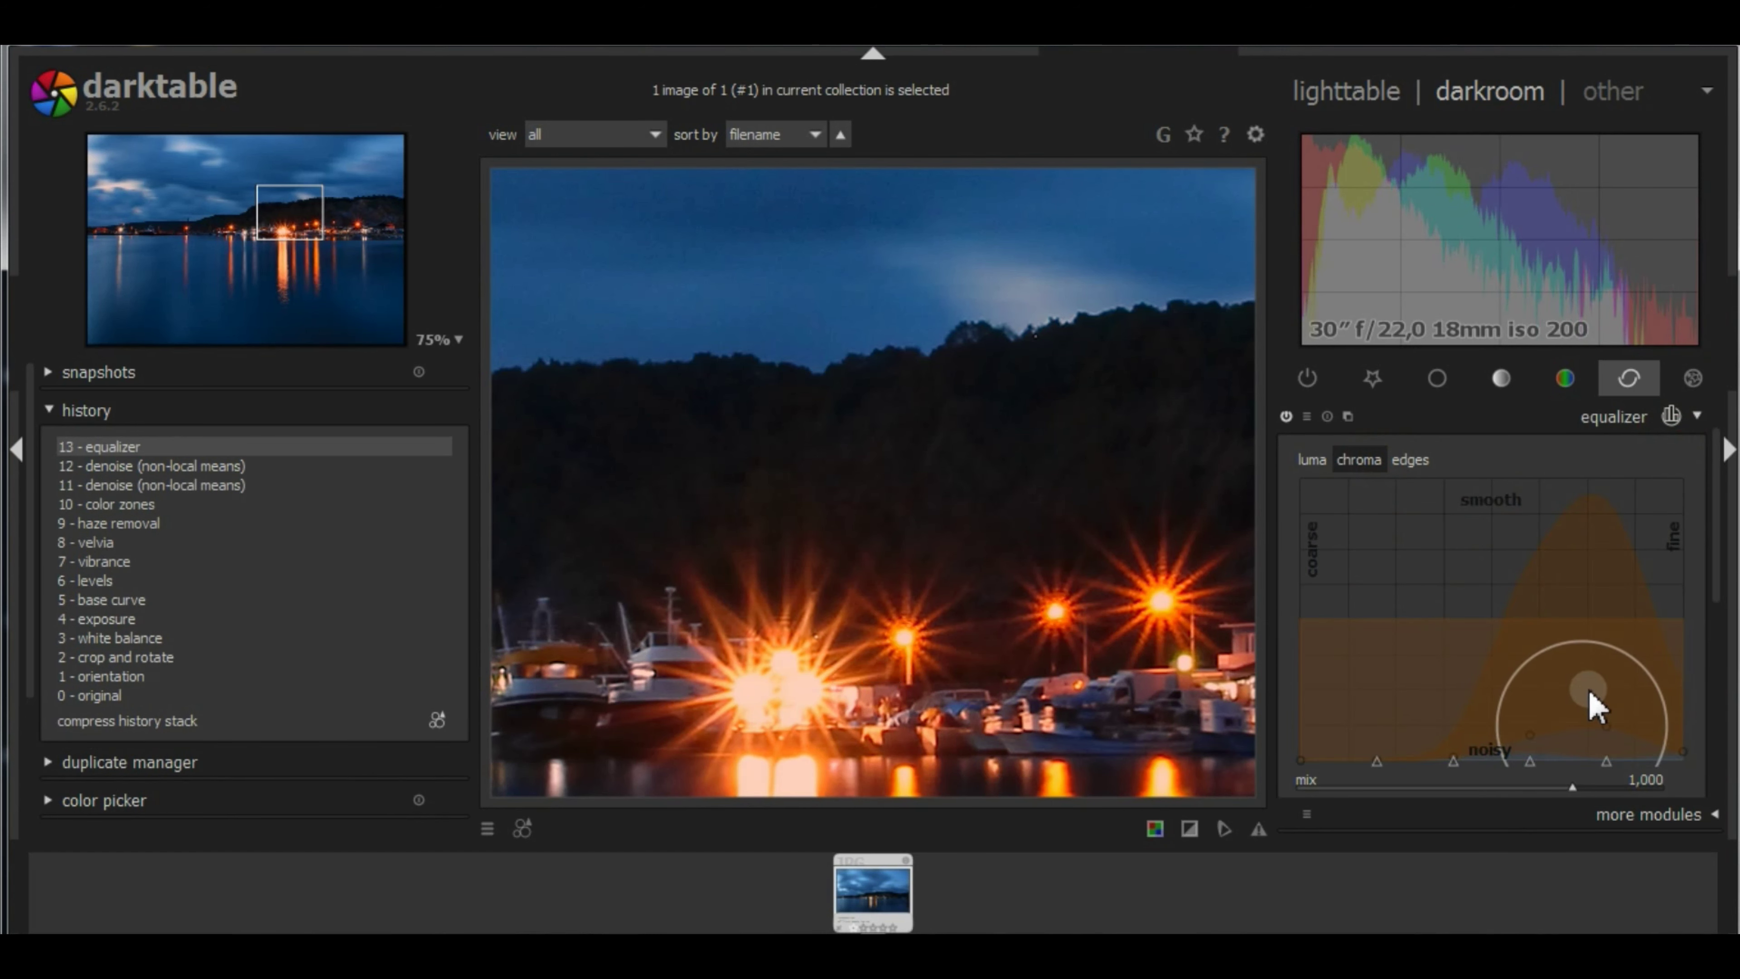
double_click(1589, 690)
Lift the equalizer luma curve toward the fine end to crisp boat and hill detail.
left_click(1312, 459)
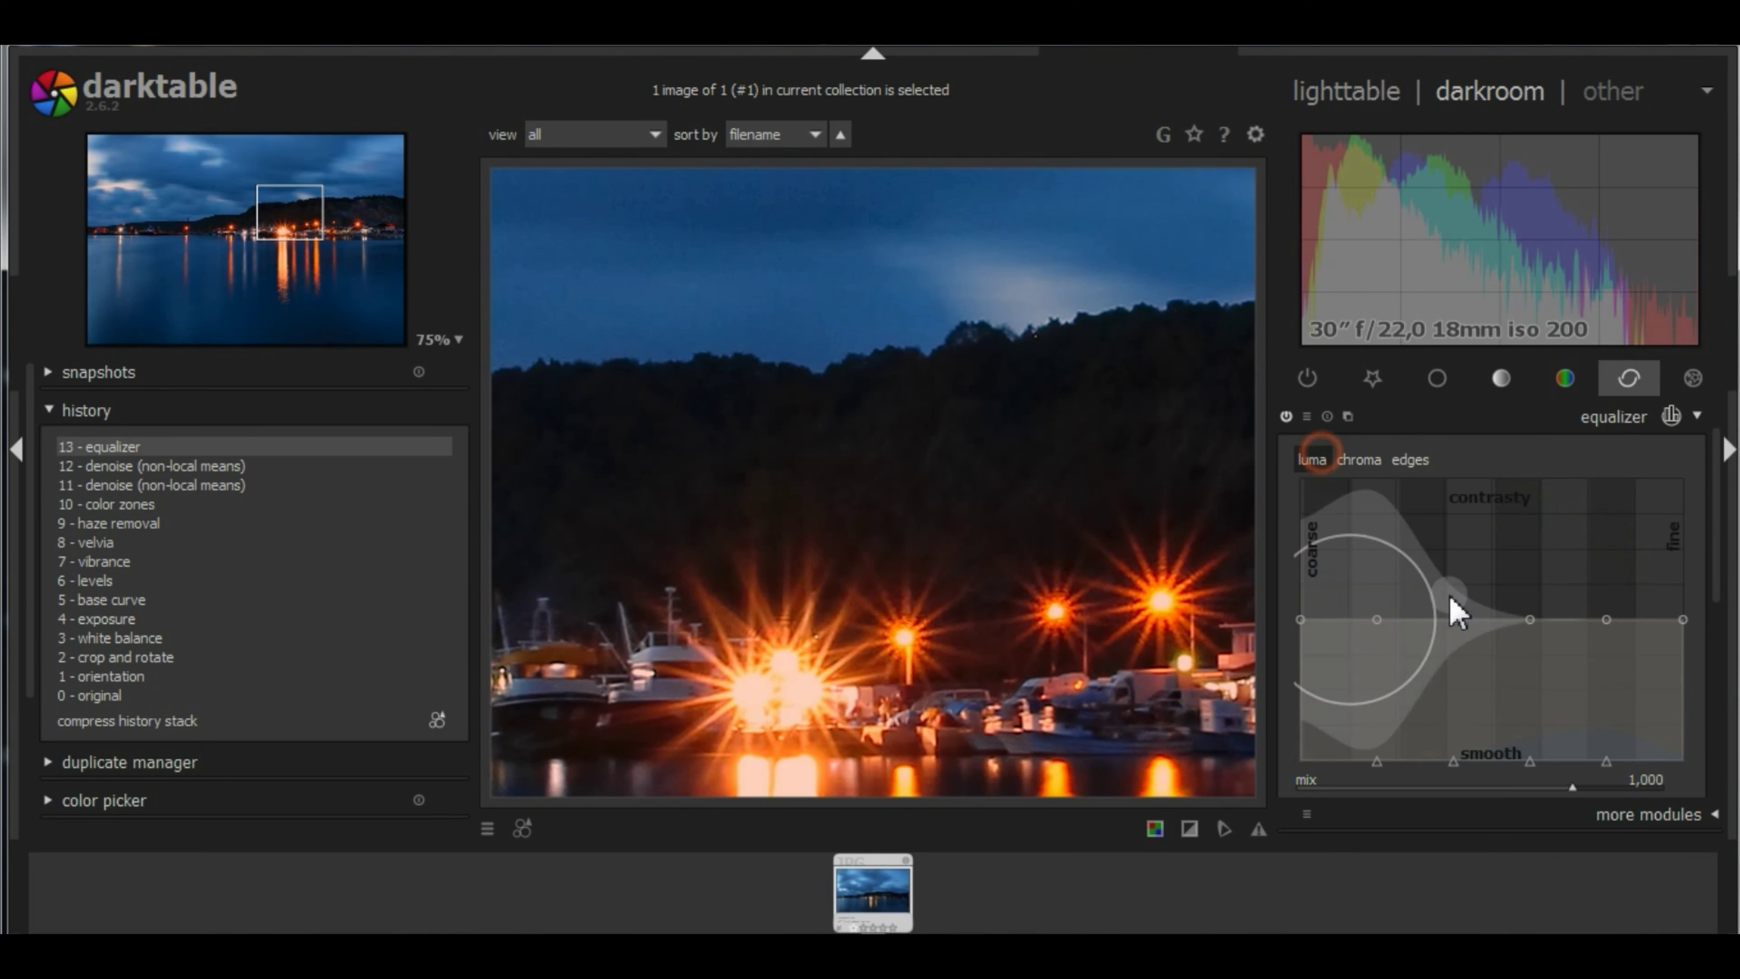
left_click_drag(1586, 708, 1600, 731)
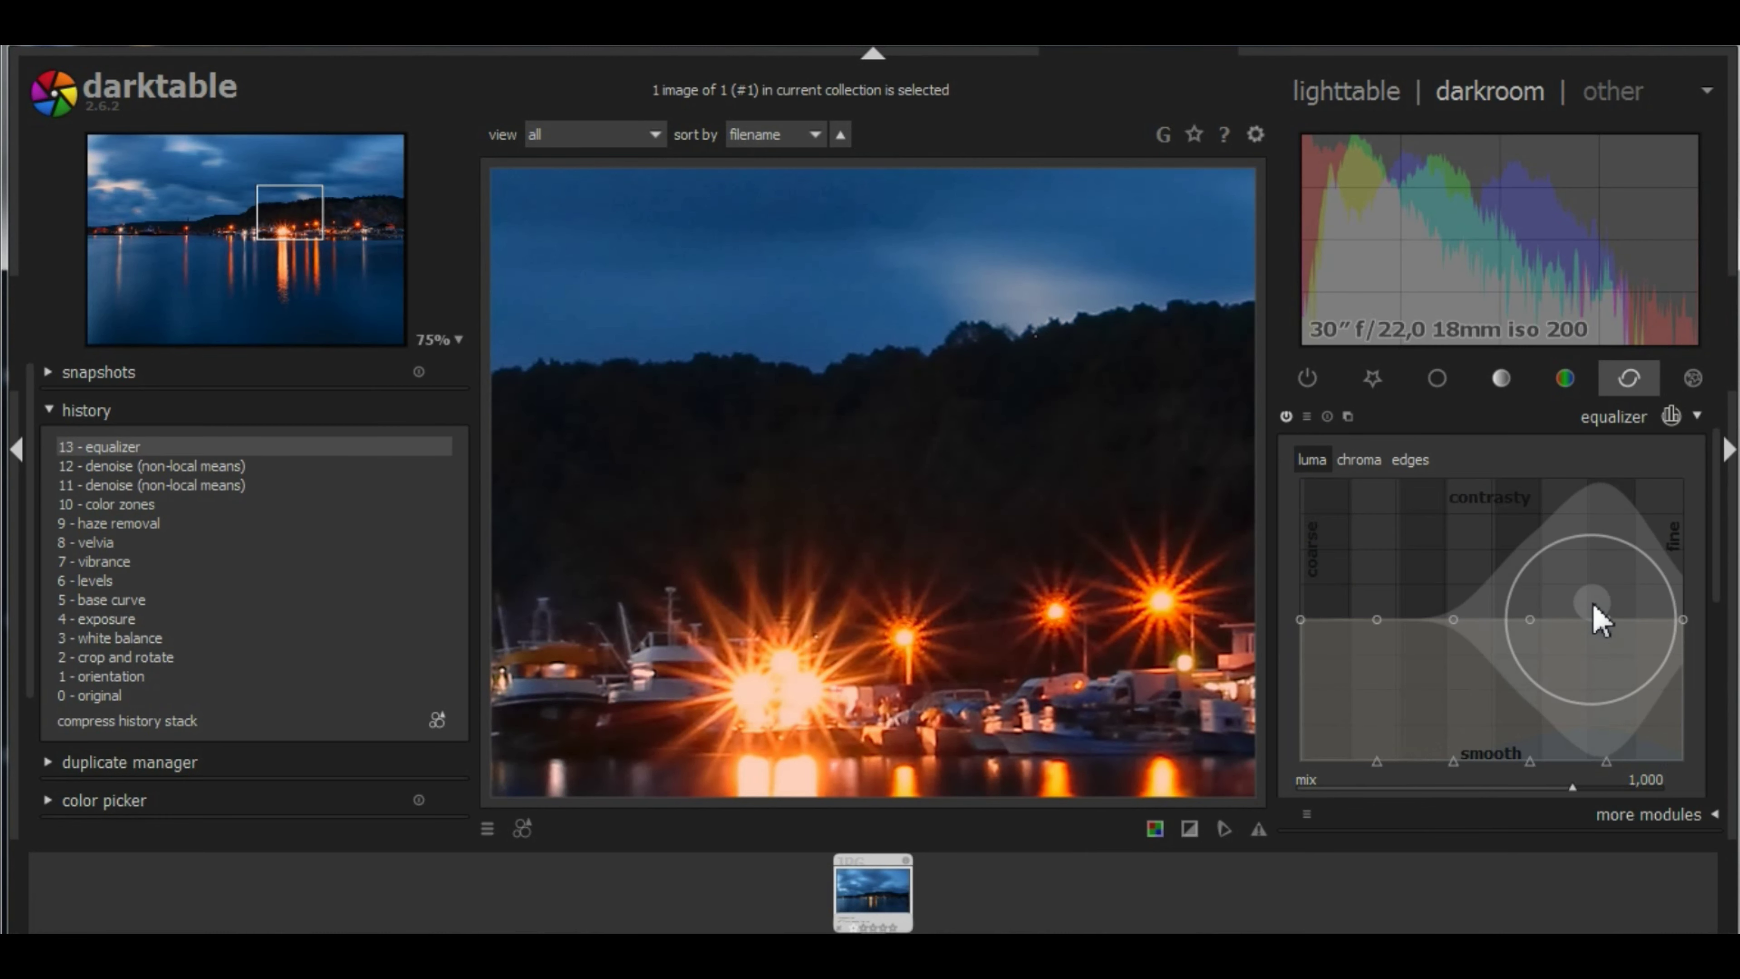
left_click_drag(1569, 610, 1589, 567)
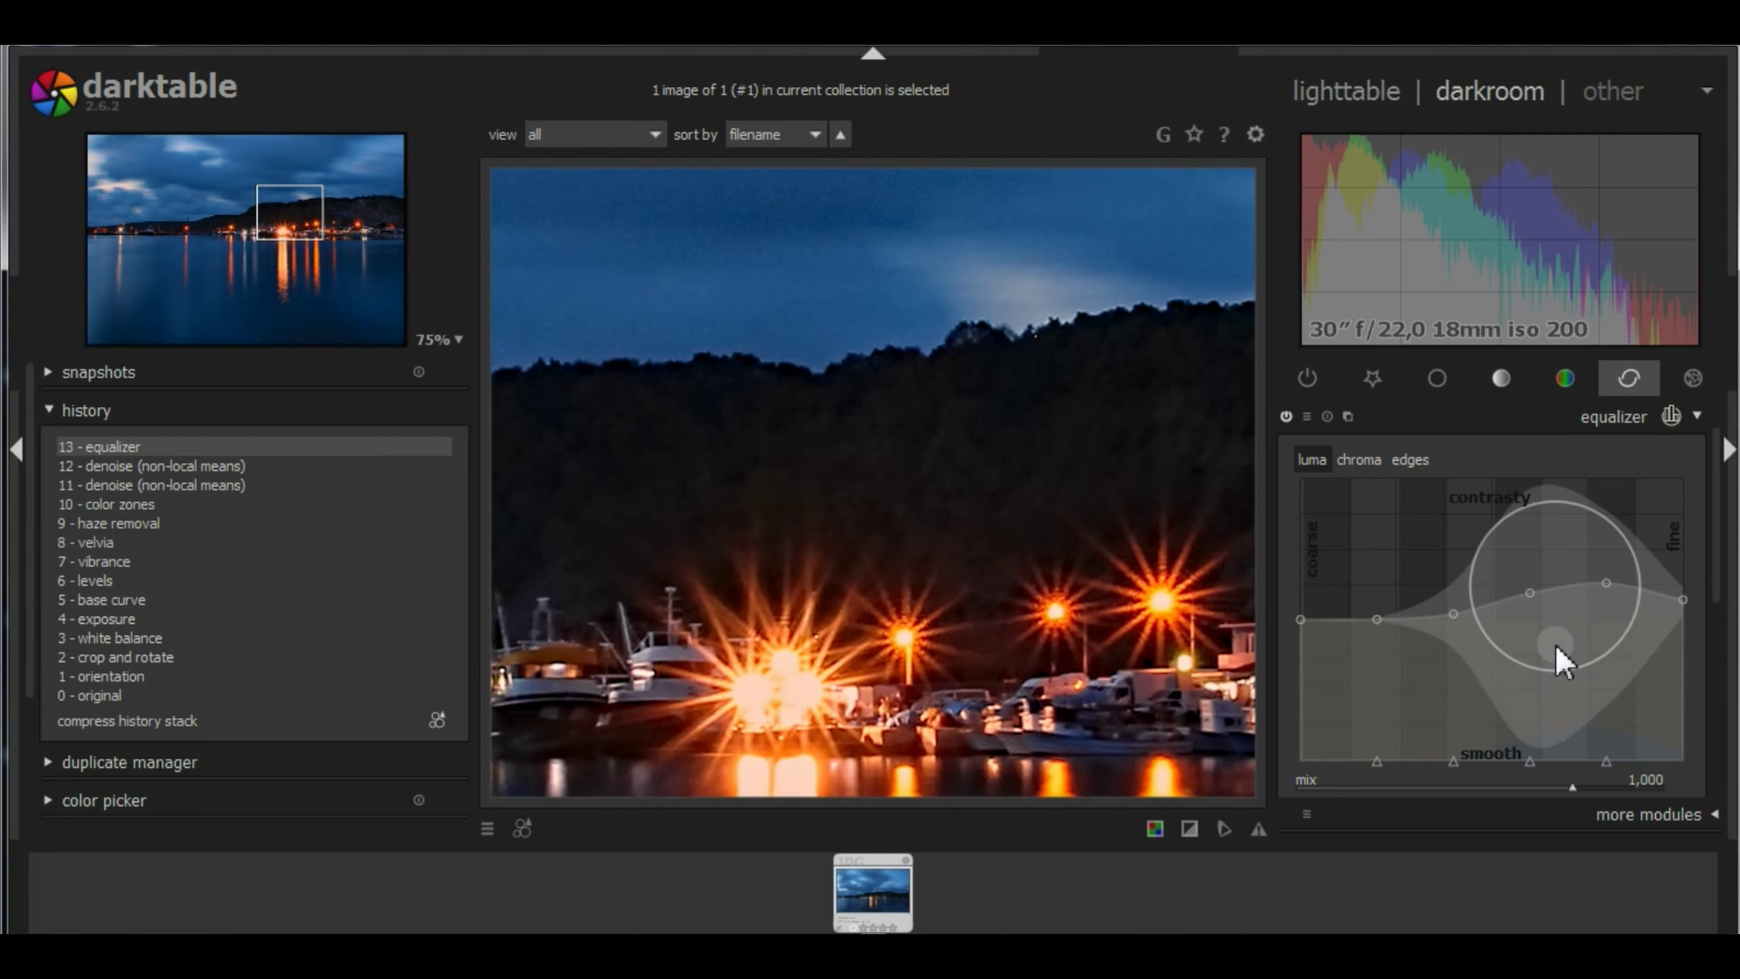
left_click_drag(1577, 722, 1611, 754)
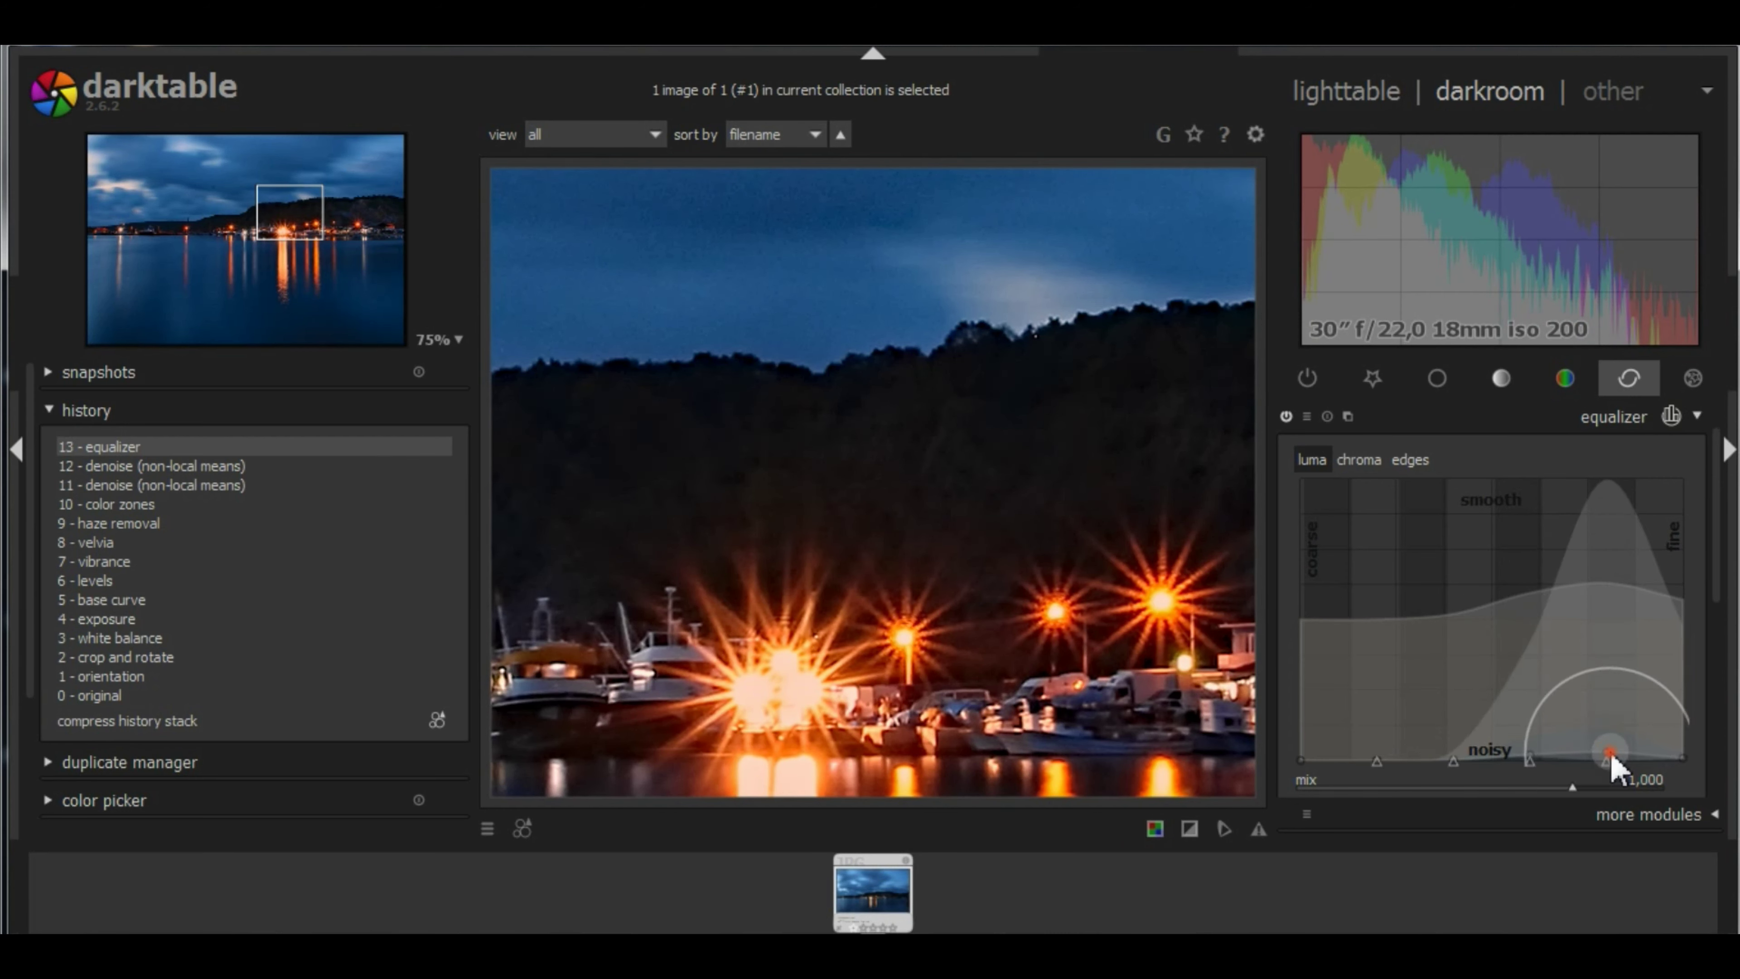
left_click(1626, 421)
left_click(1585, 486)
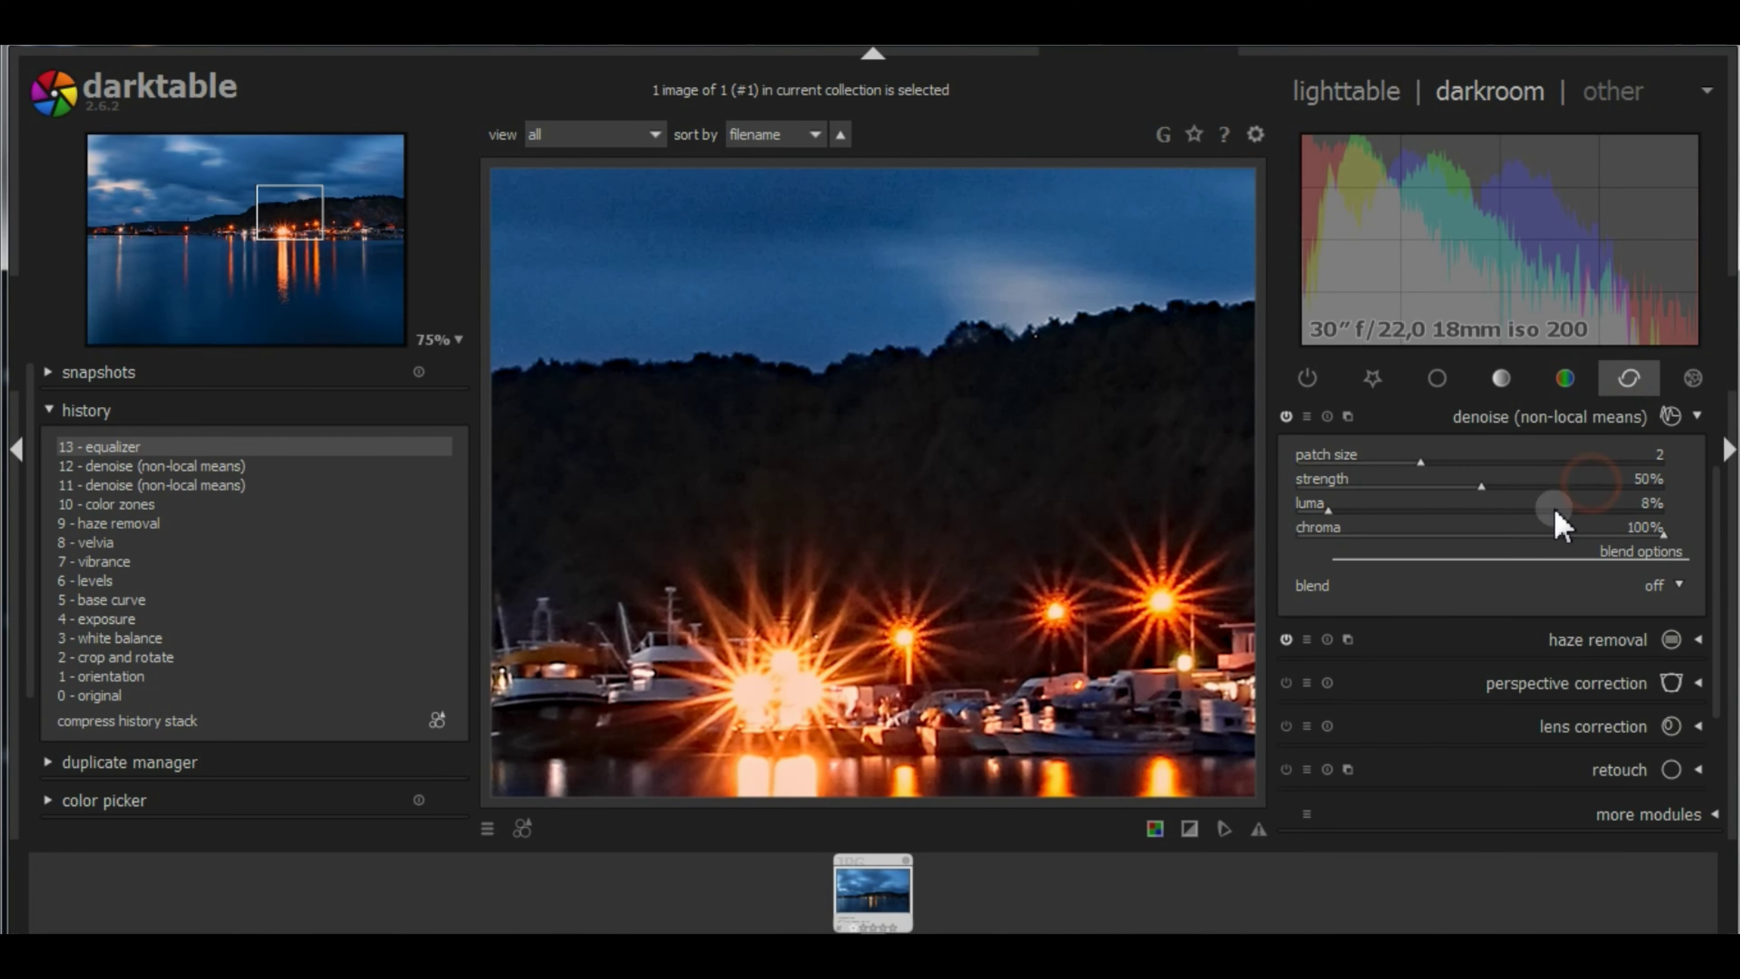
Raise denoise luma smoothing from 8% to 28%, then zoom out to the whole harbor.
scroll(1347, 514, "up", 1)
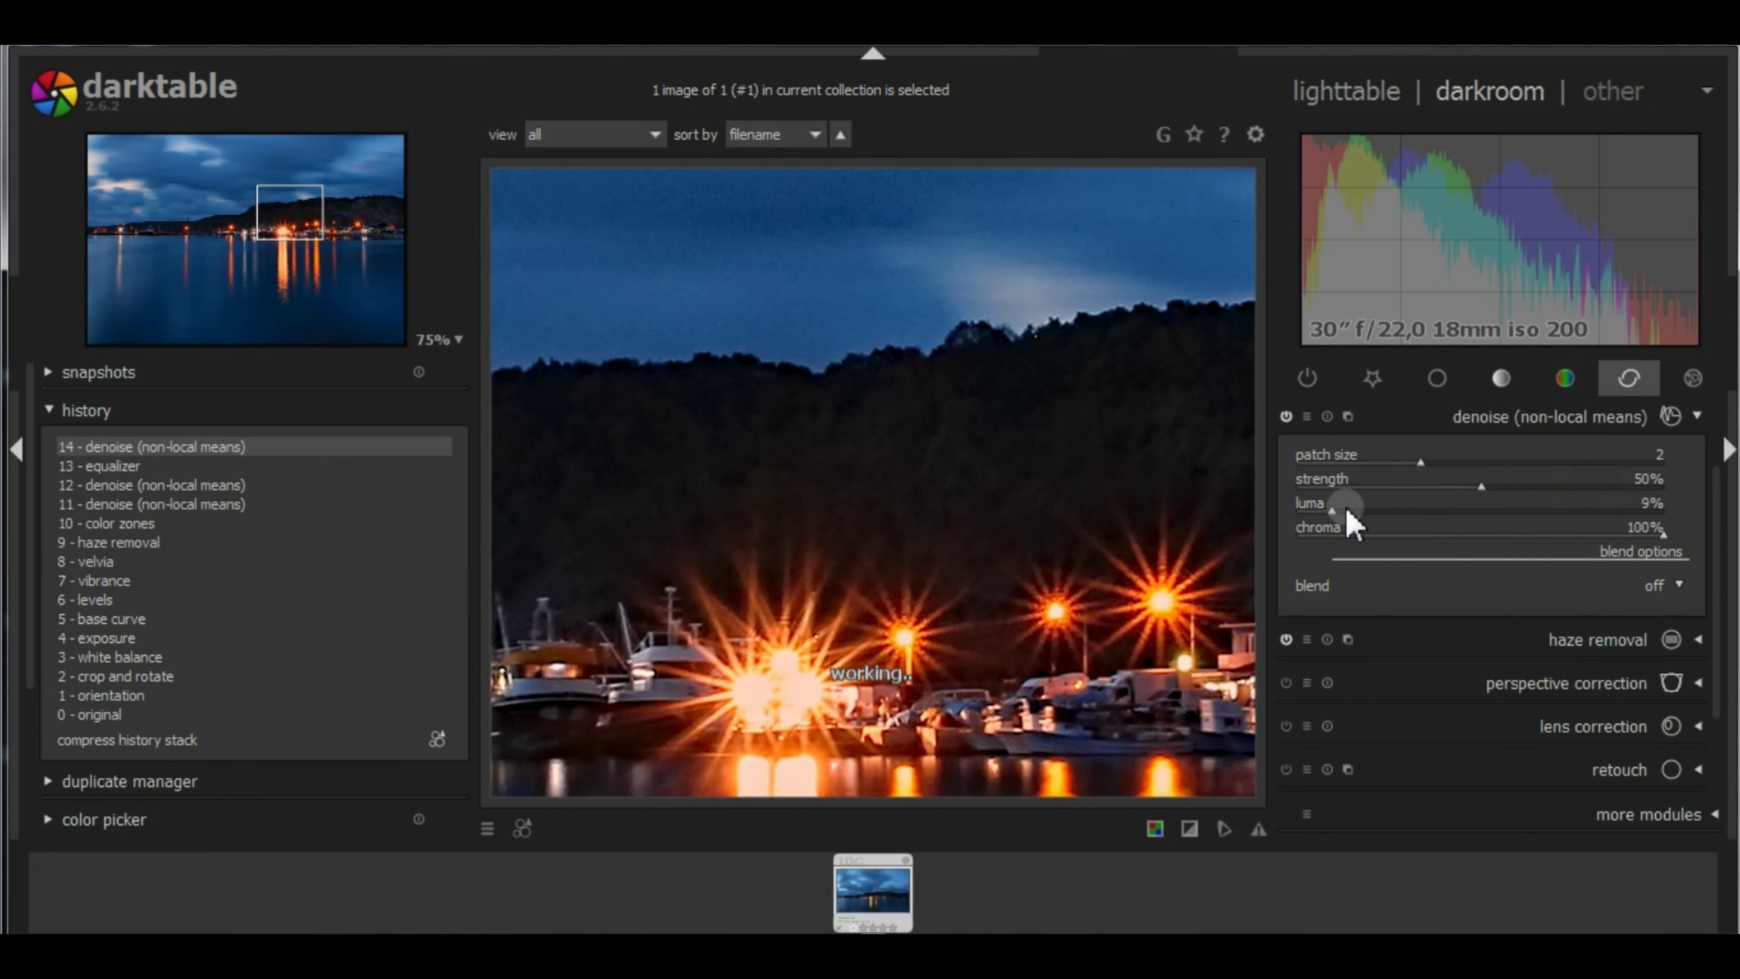
scroll(1347, 511, "up", 5)
scroll(1347, 514, "up", 4)
scroll(1346, 514, "up", 4)
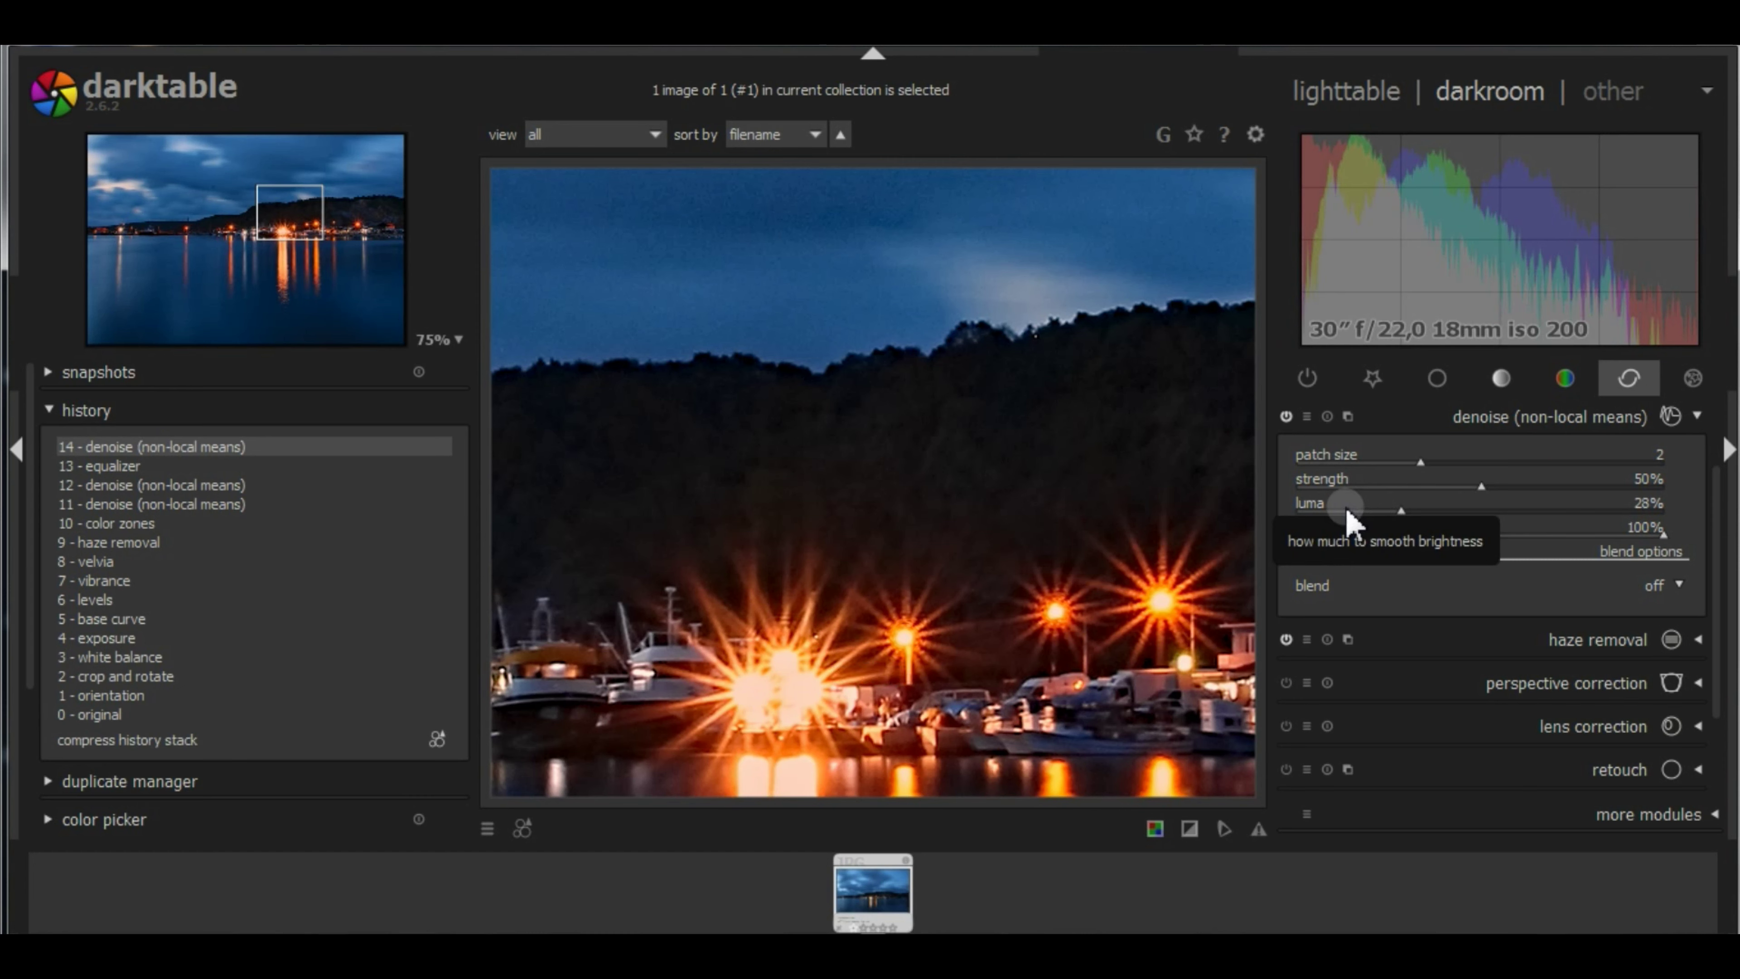
left_click(1630, 417)
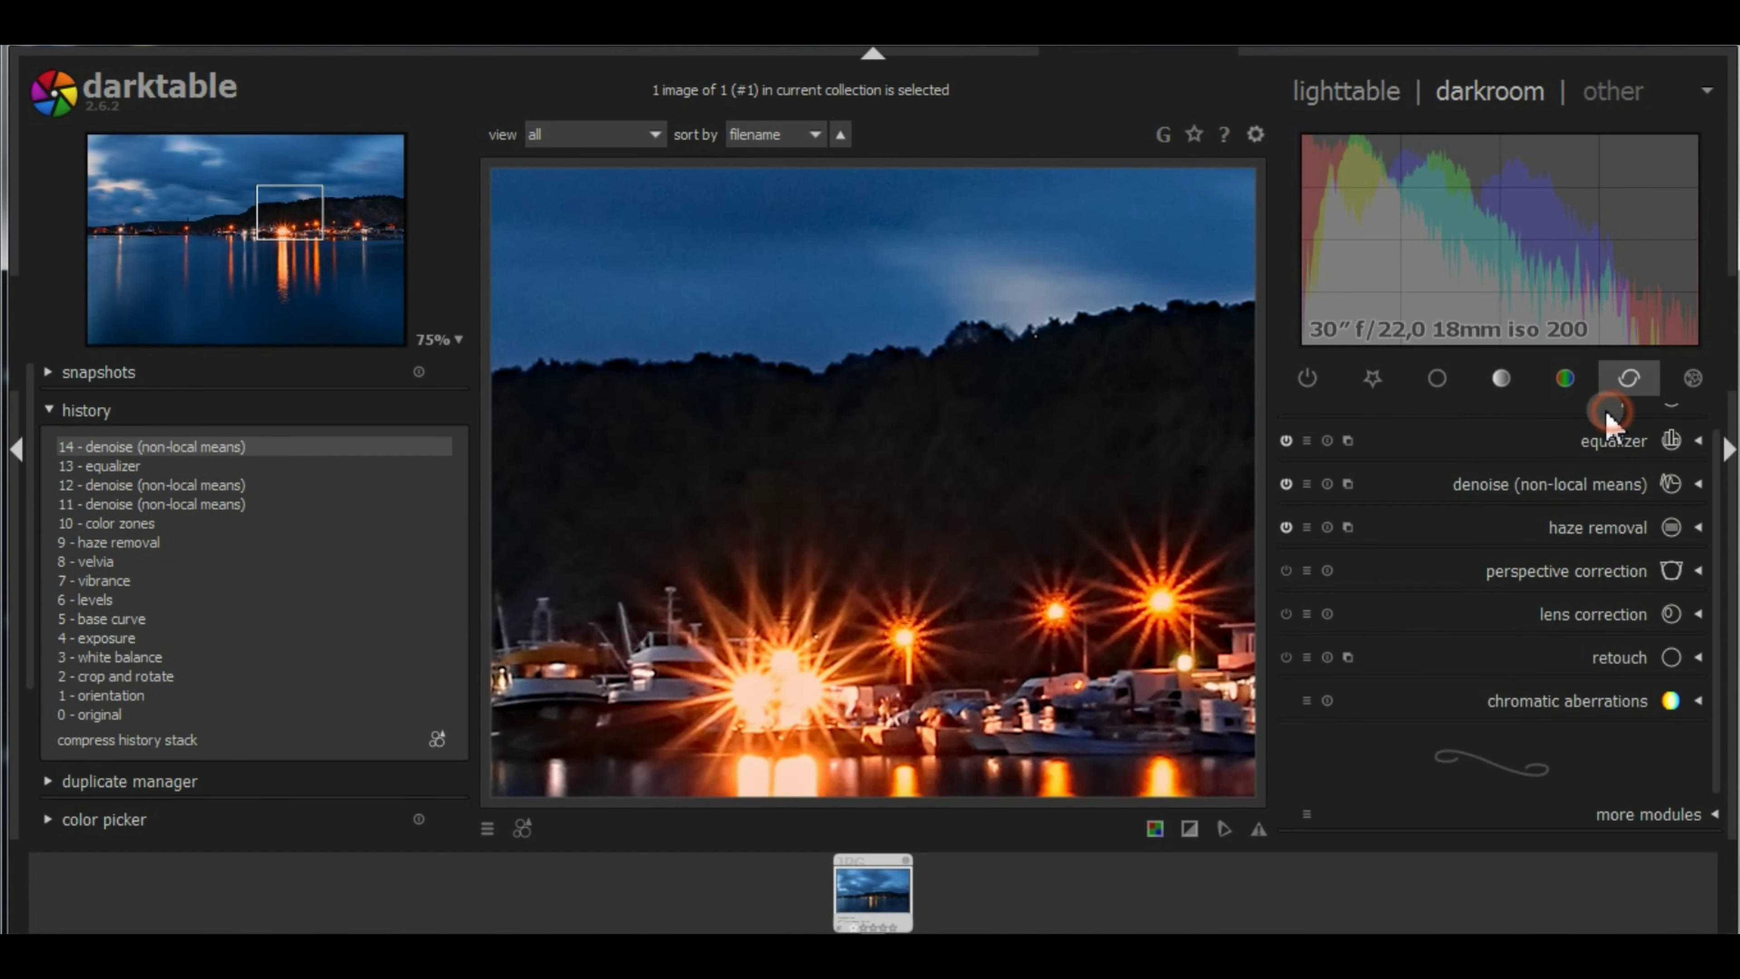
left_click_drag(847, 717, 993, 507)
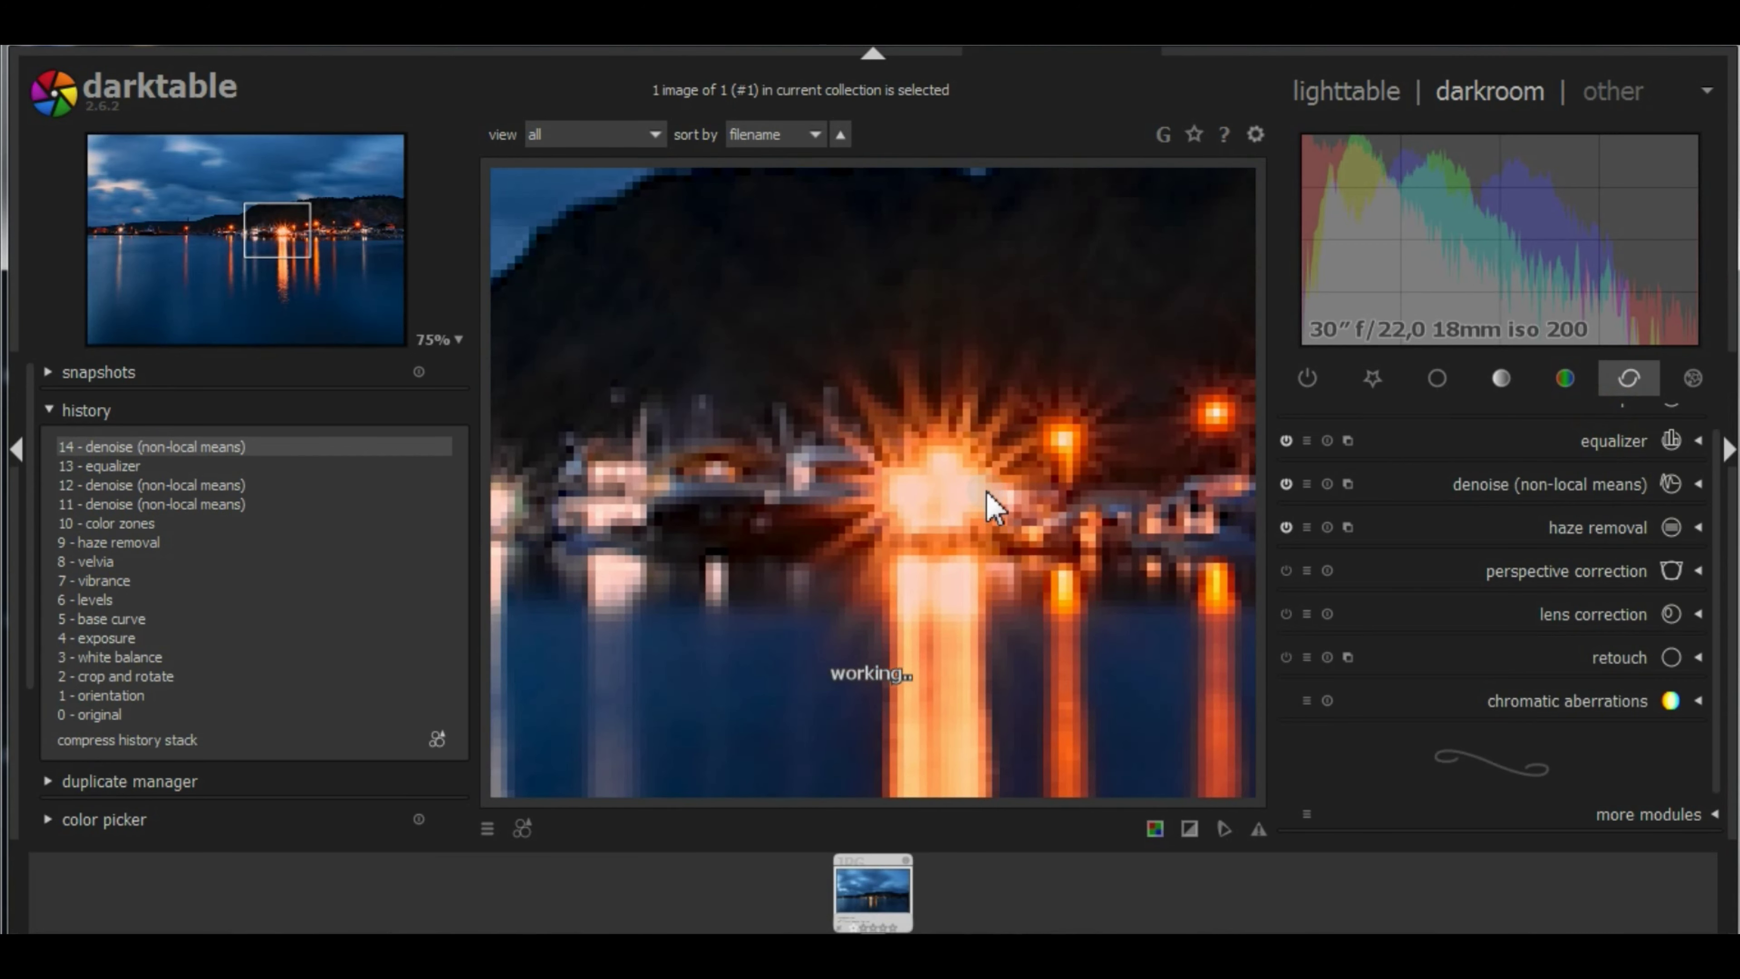
scroll(1037, 493, "down", 2)
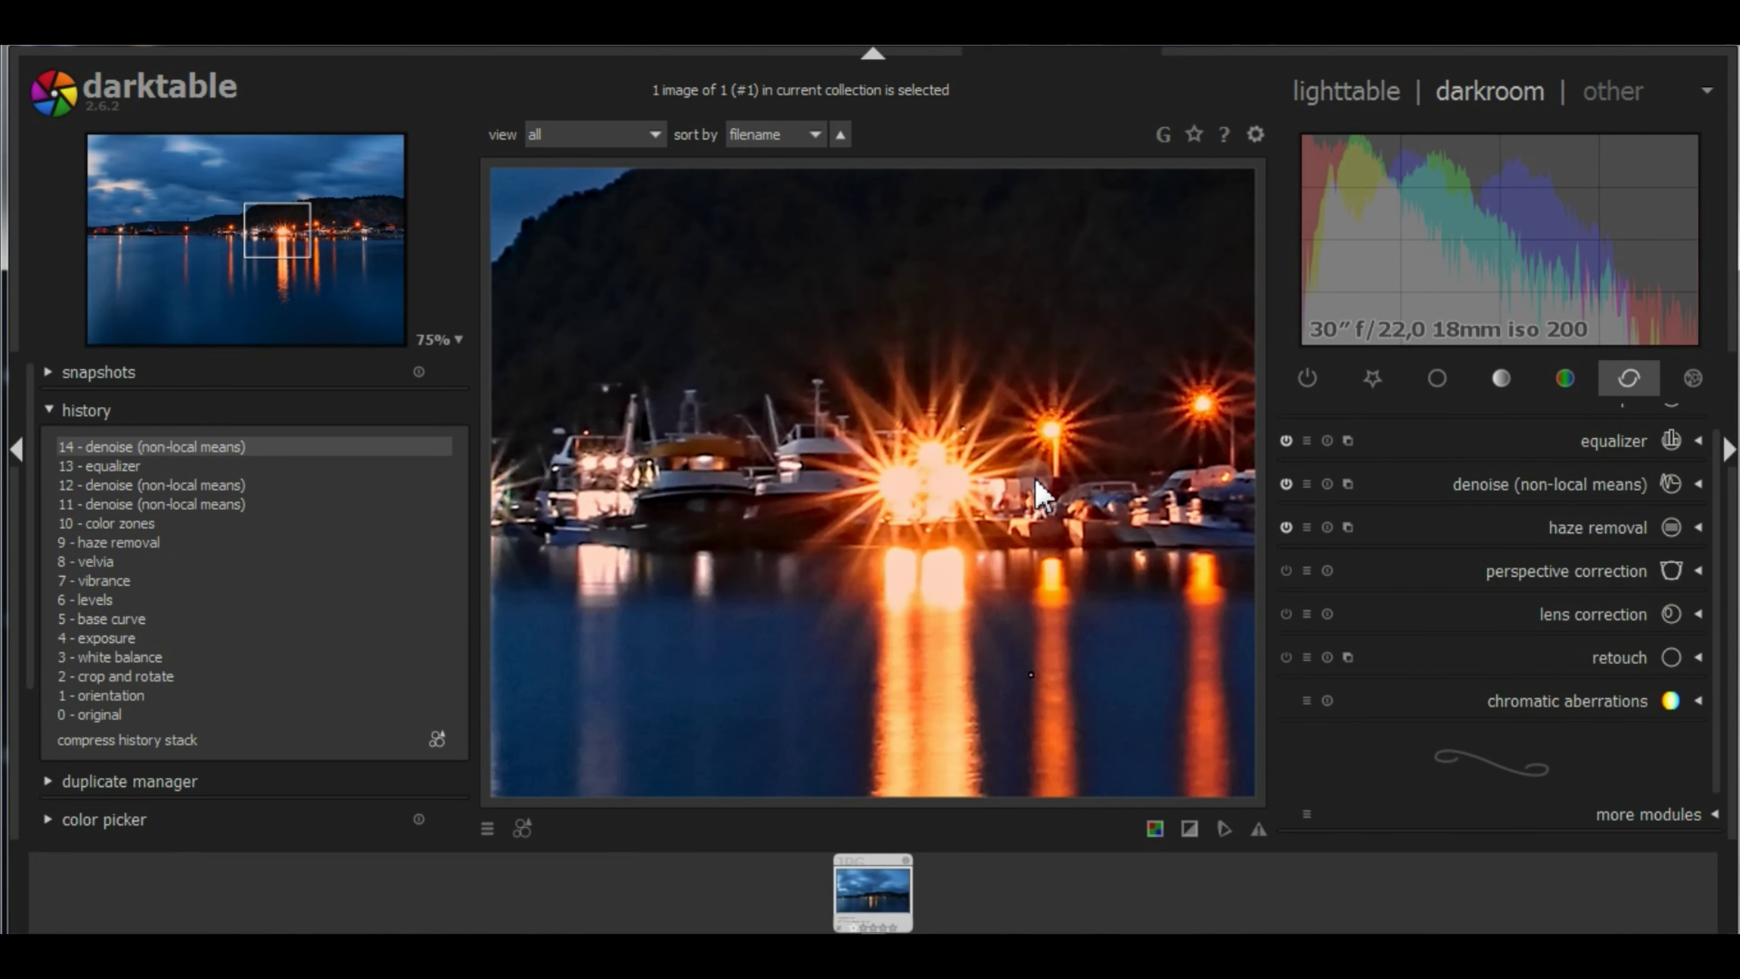
scroll(1037, 494, "down", 2)
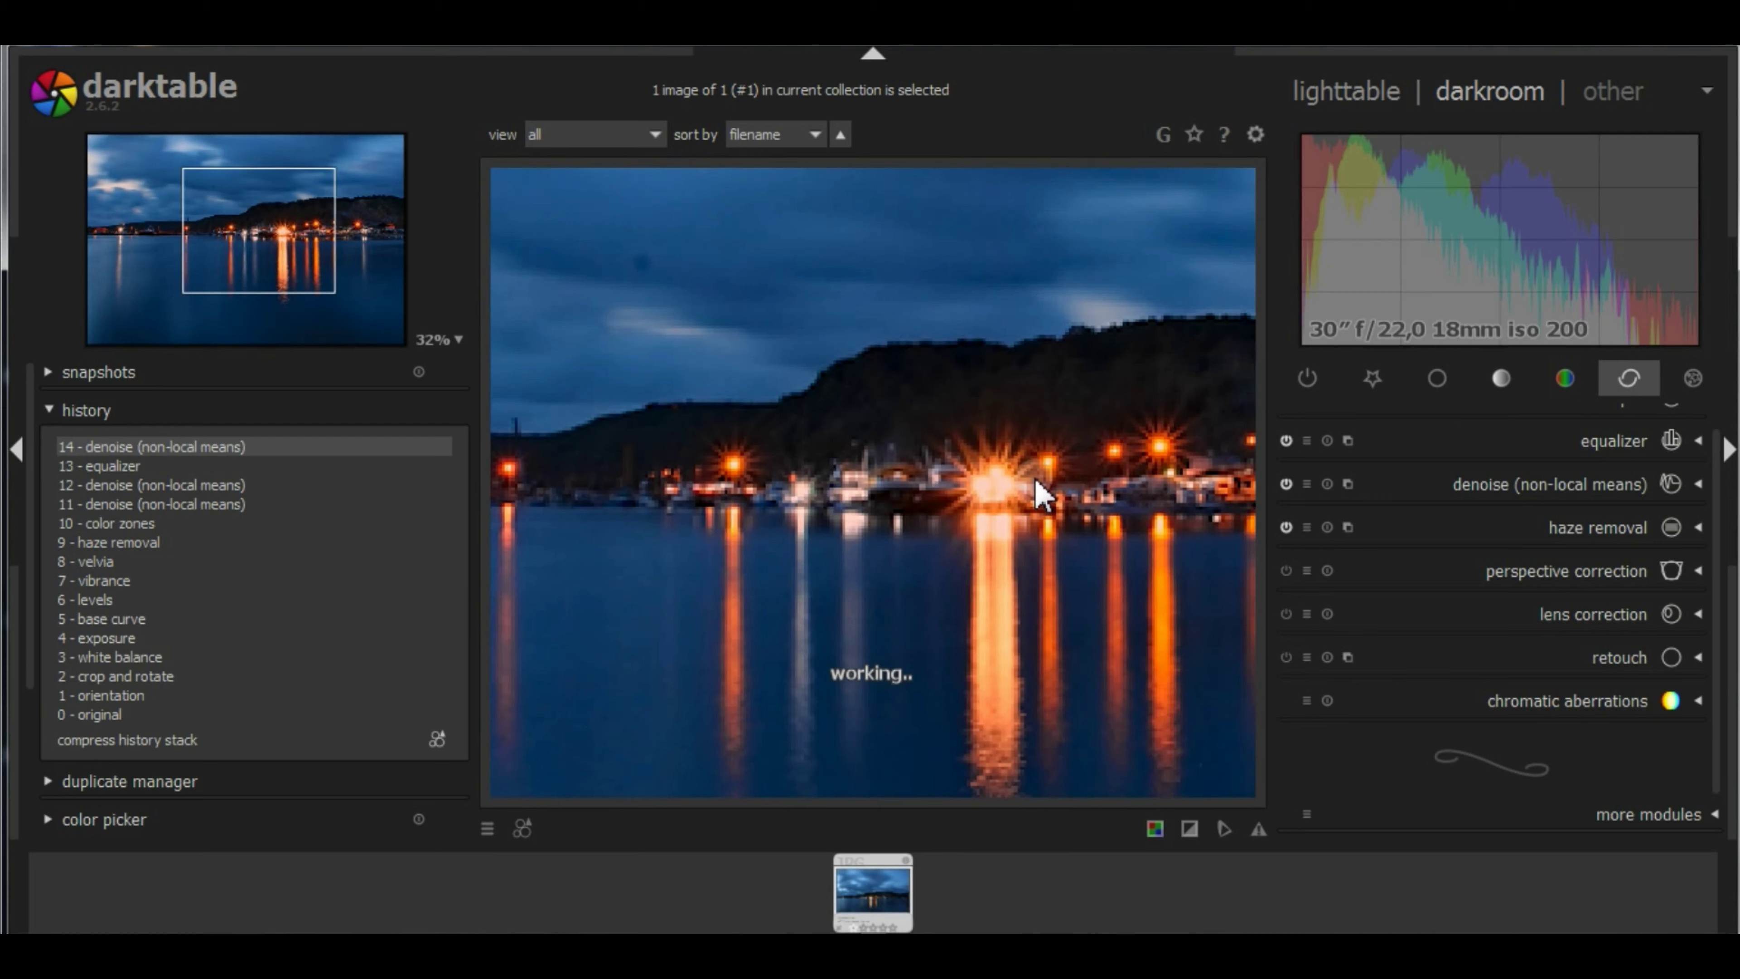
scroll(1037, 493, "down", 1)
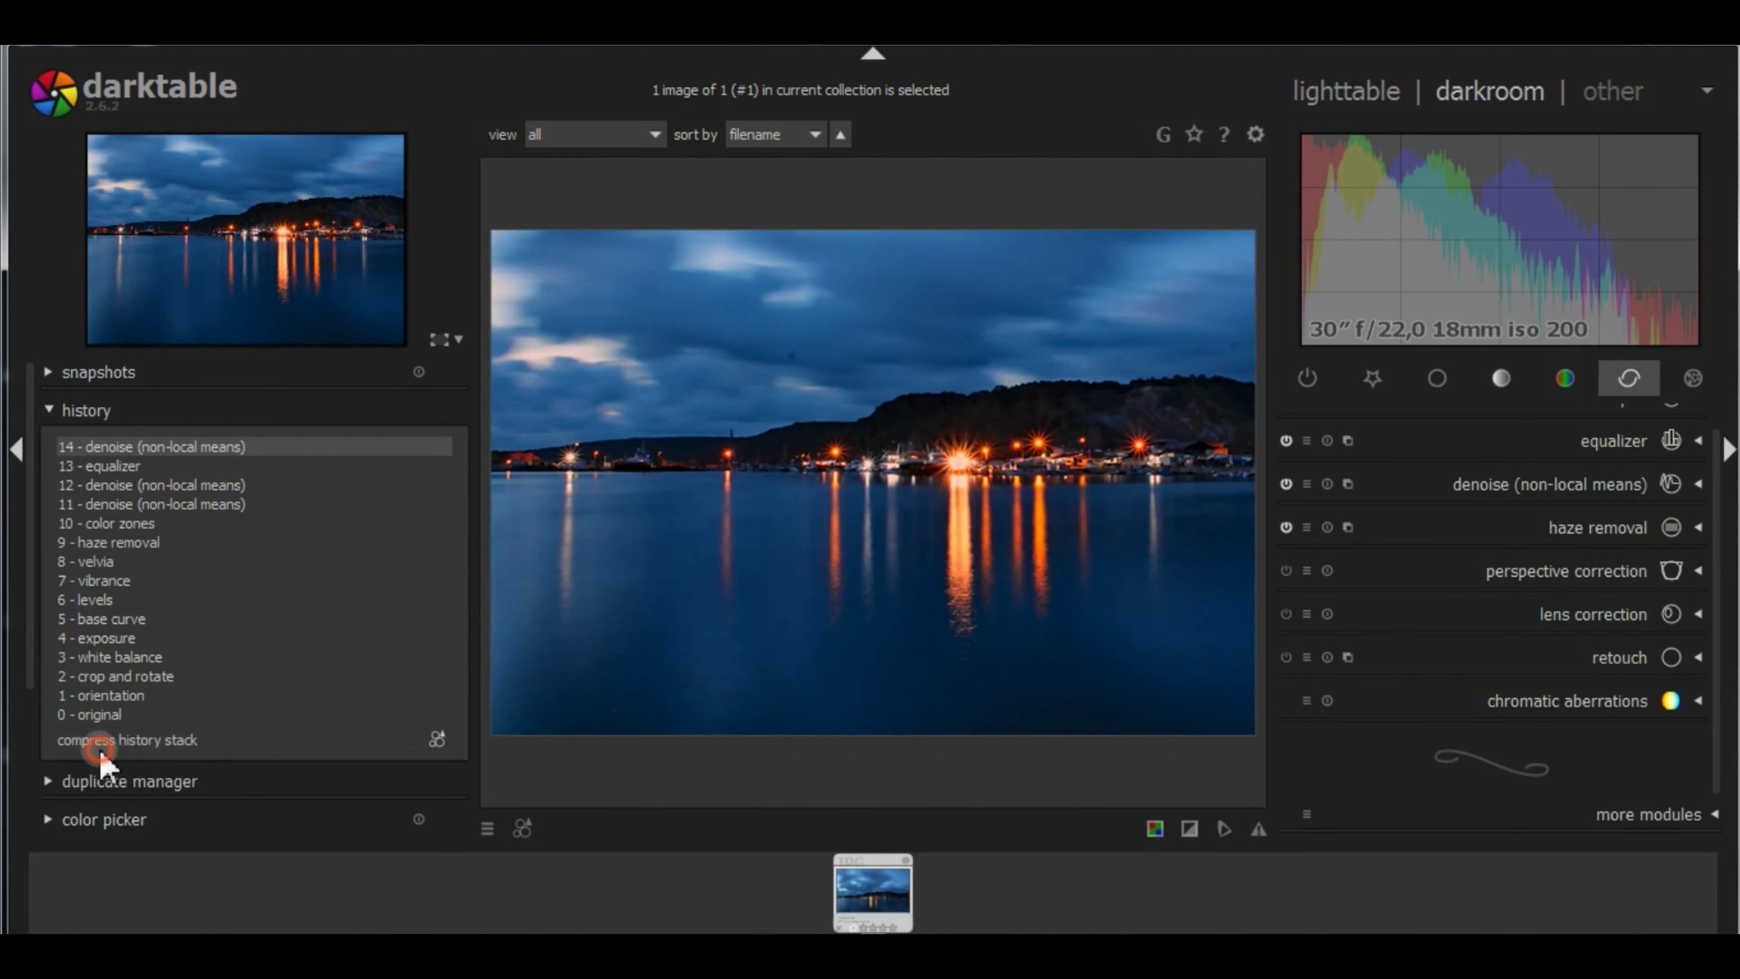
Compress history to entries 0–12, preview the color zones step, then return to denoise step 12.
left_click(116, 740)
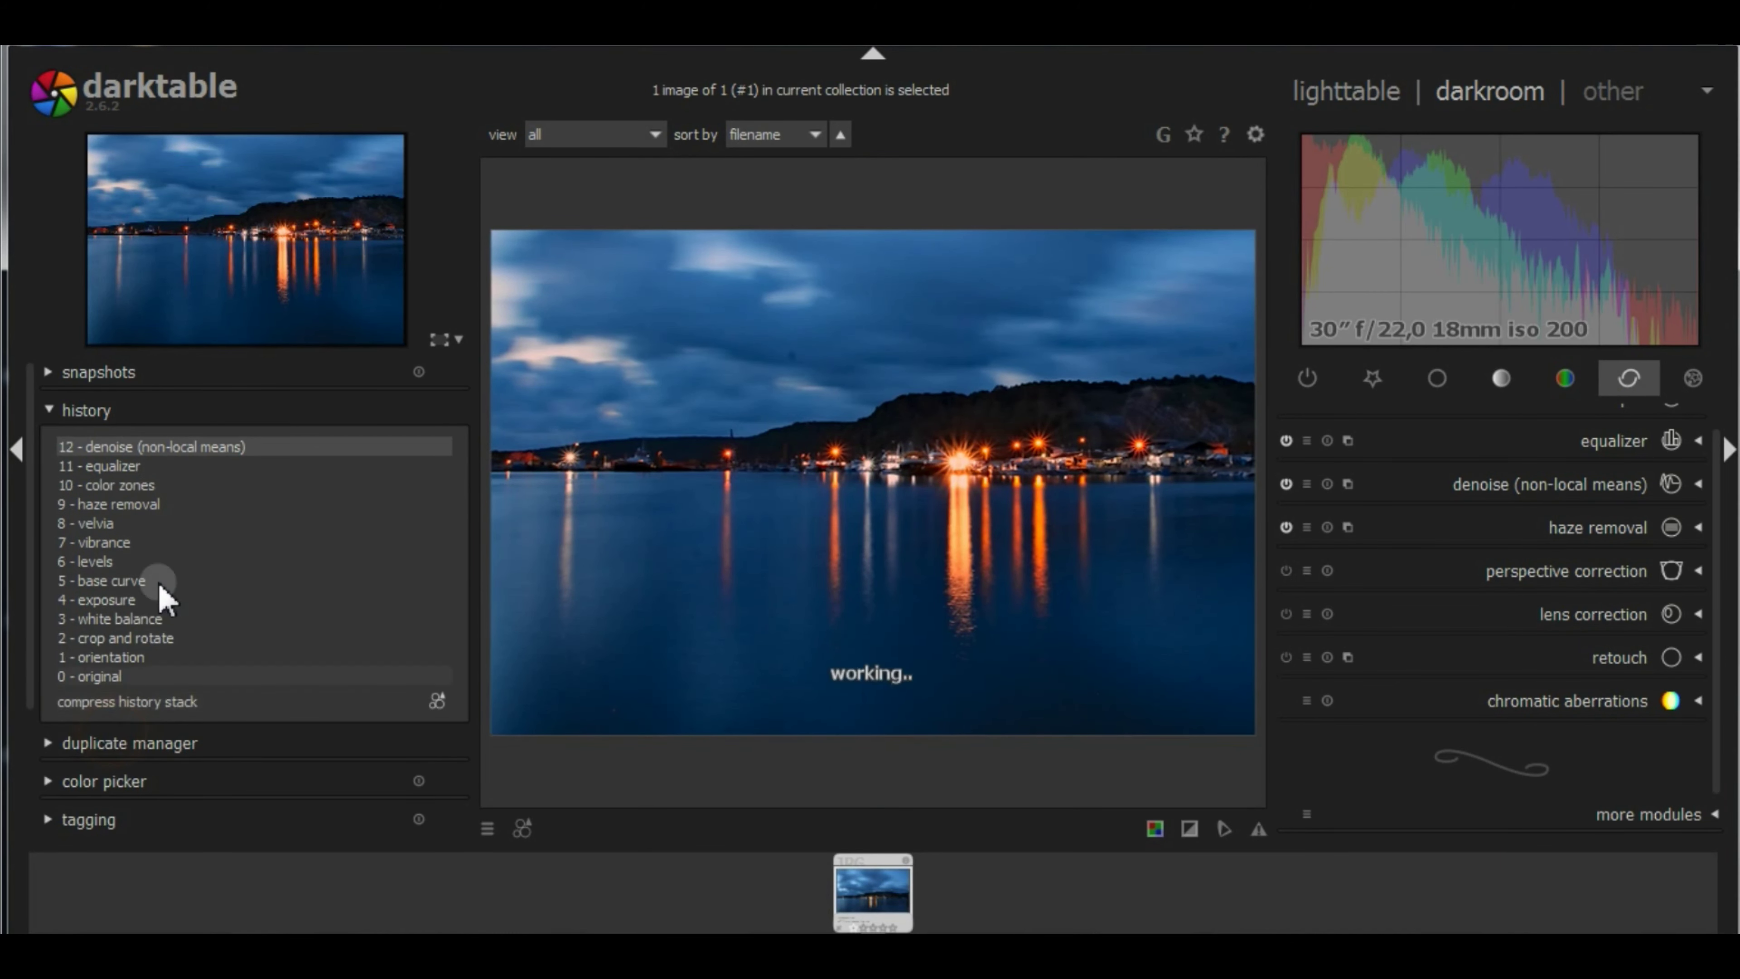
left_click(134, 483)
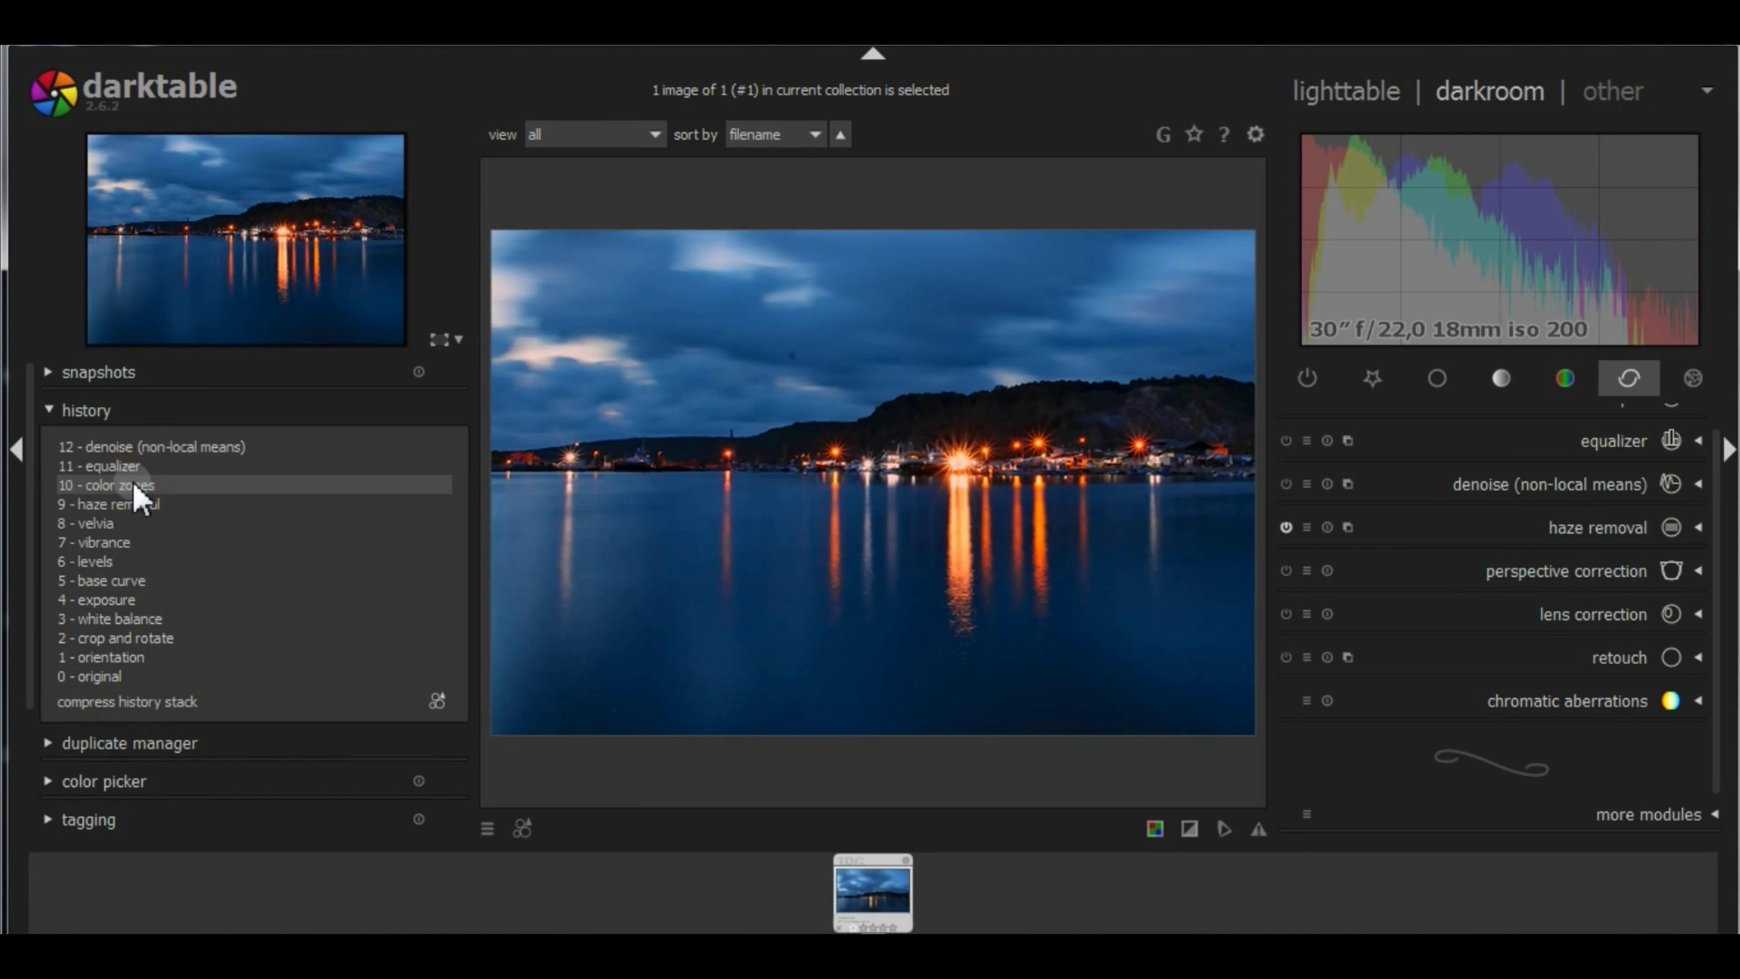
left_click(136, 452)
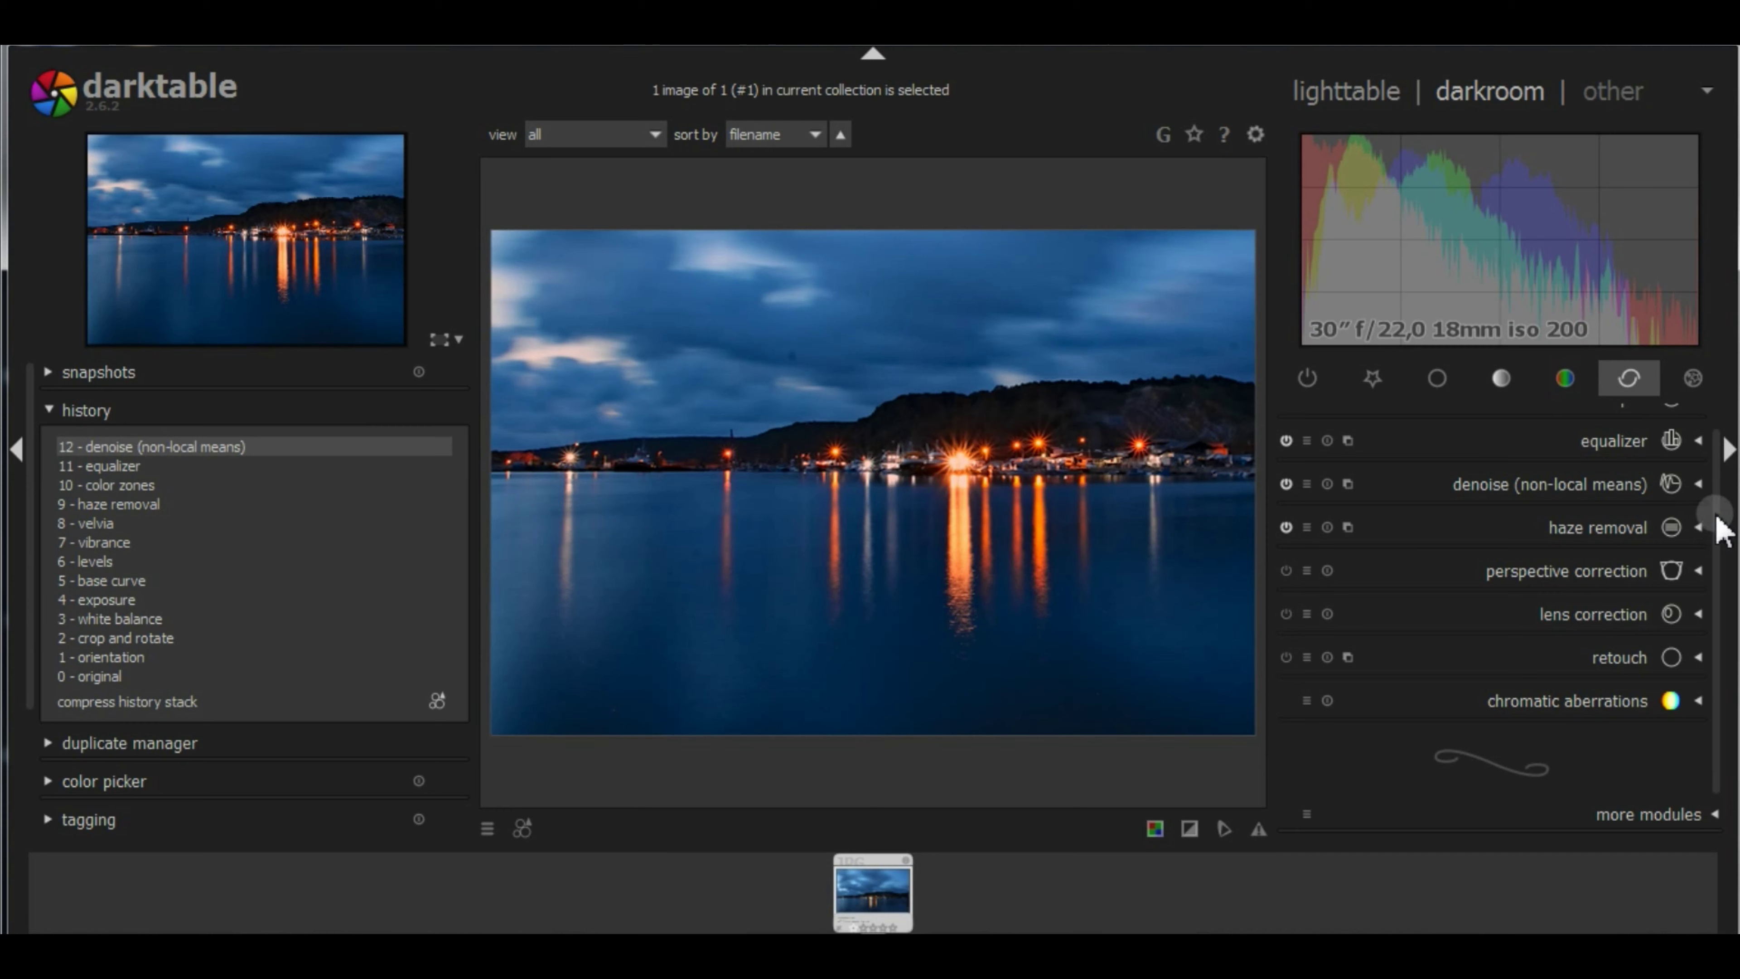
Heal a small sky spot with one retouch brush stroke, sourcing from nearby clean sky.
left_click(1698, 657)
scroll(673, 340, "up", 3)
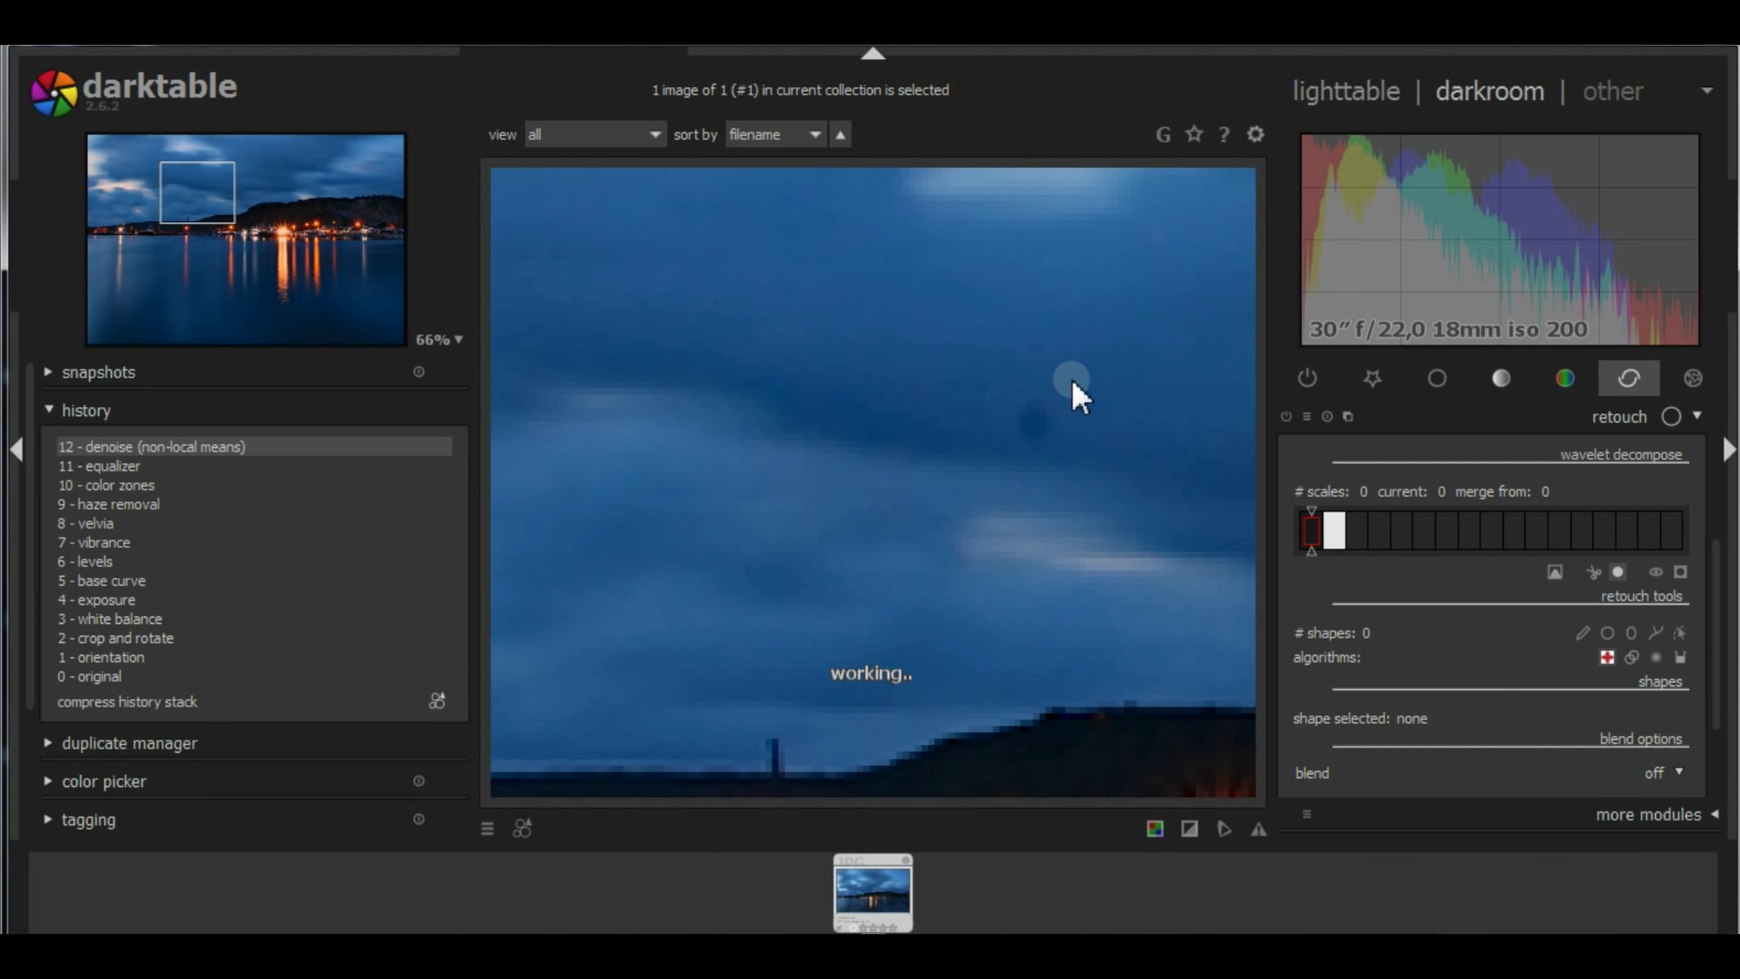
scroll(1074, 387, "up", 1)
left_click(1584, 636)
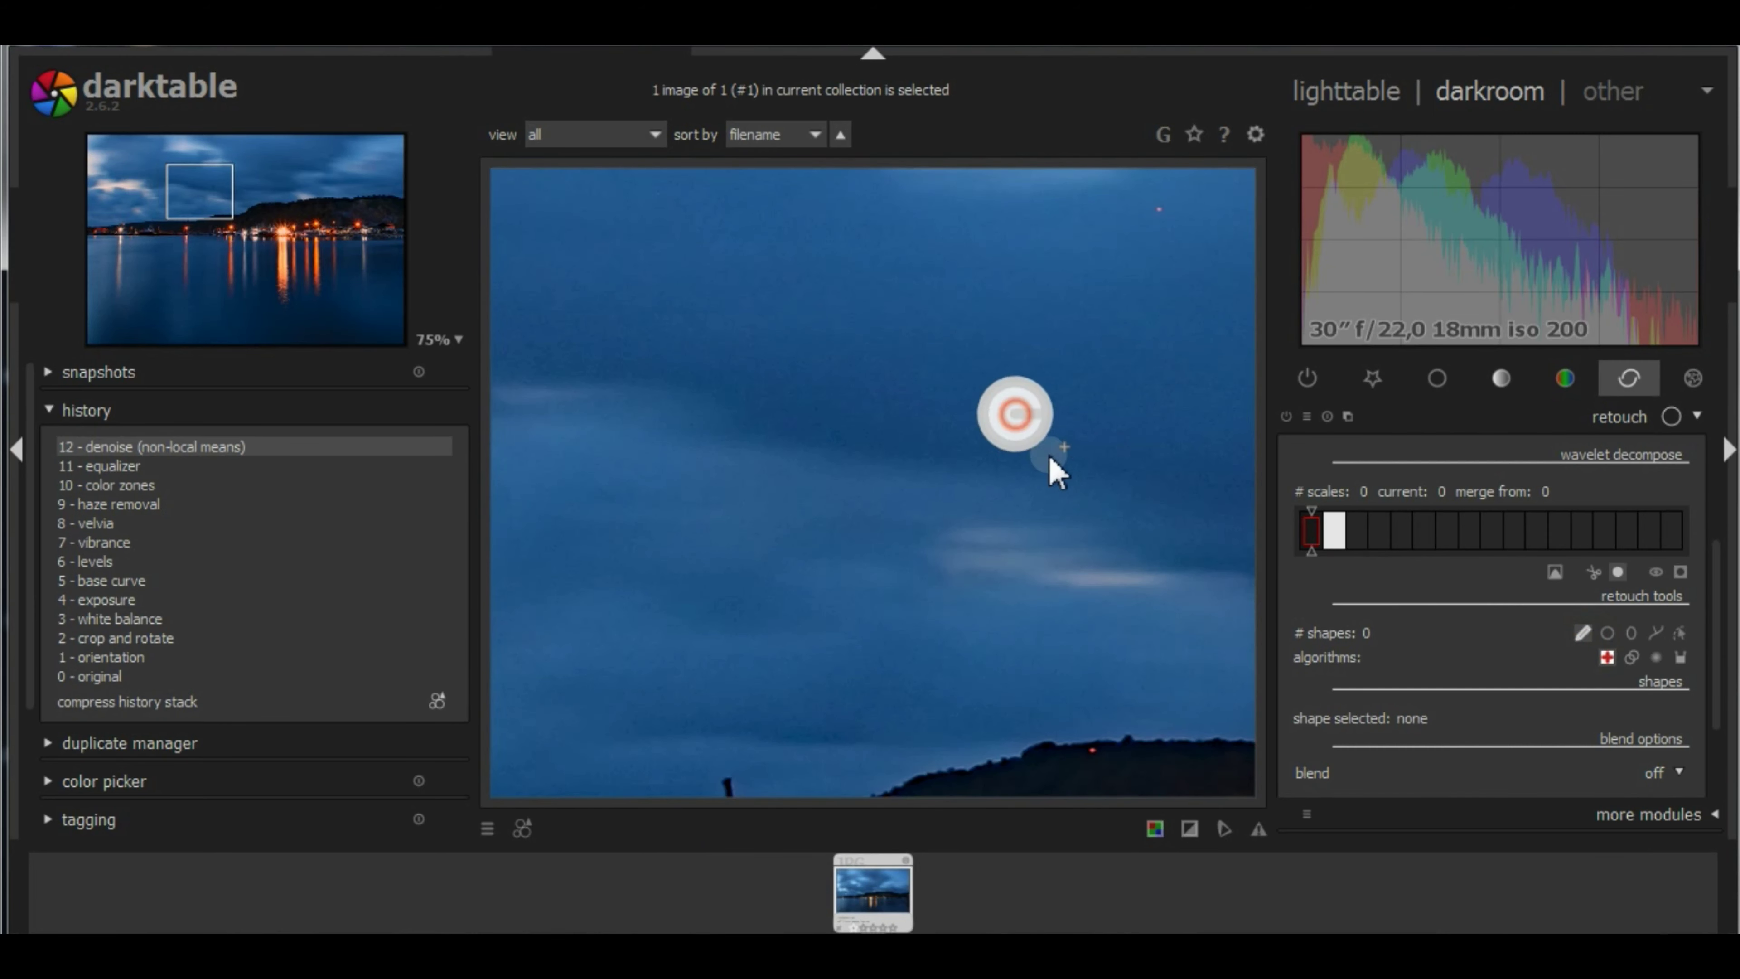
left_click_drag(1019, 416, 1064, 446)
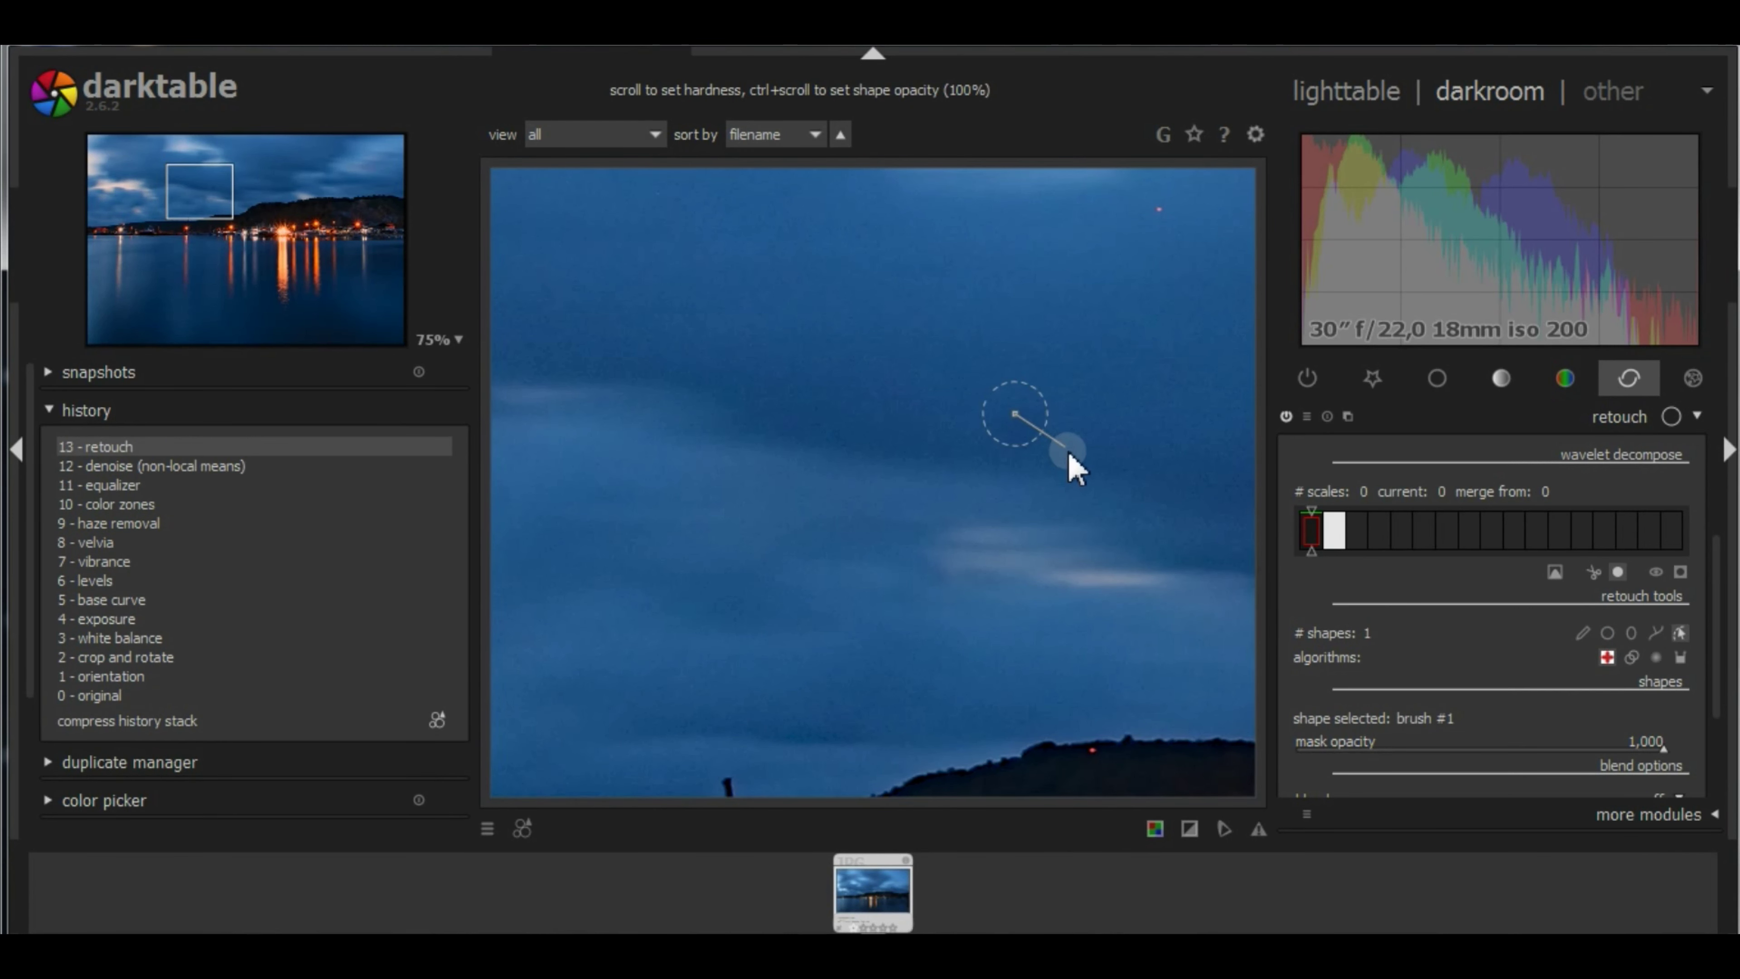
left_click_drag(1067, 451, 1072, 416)
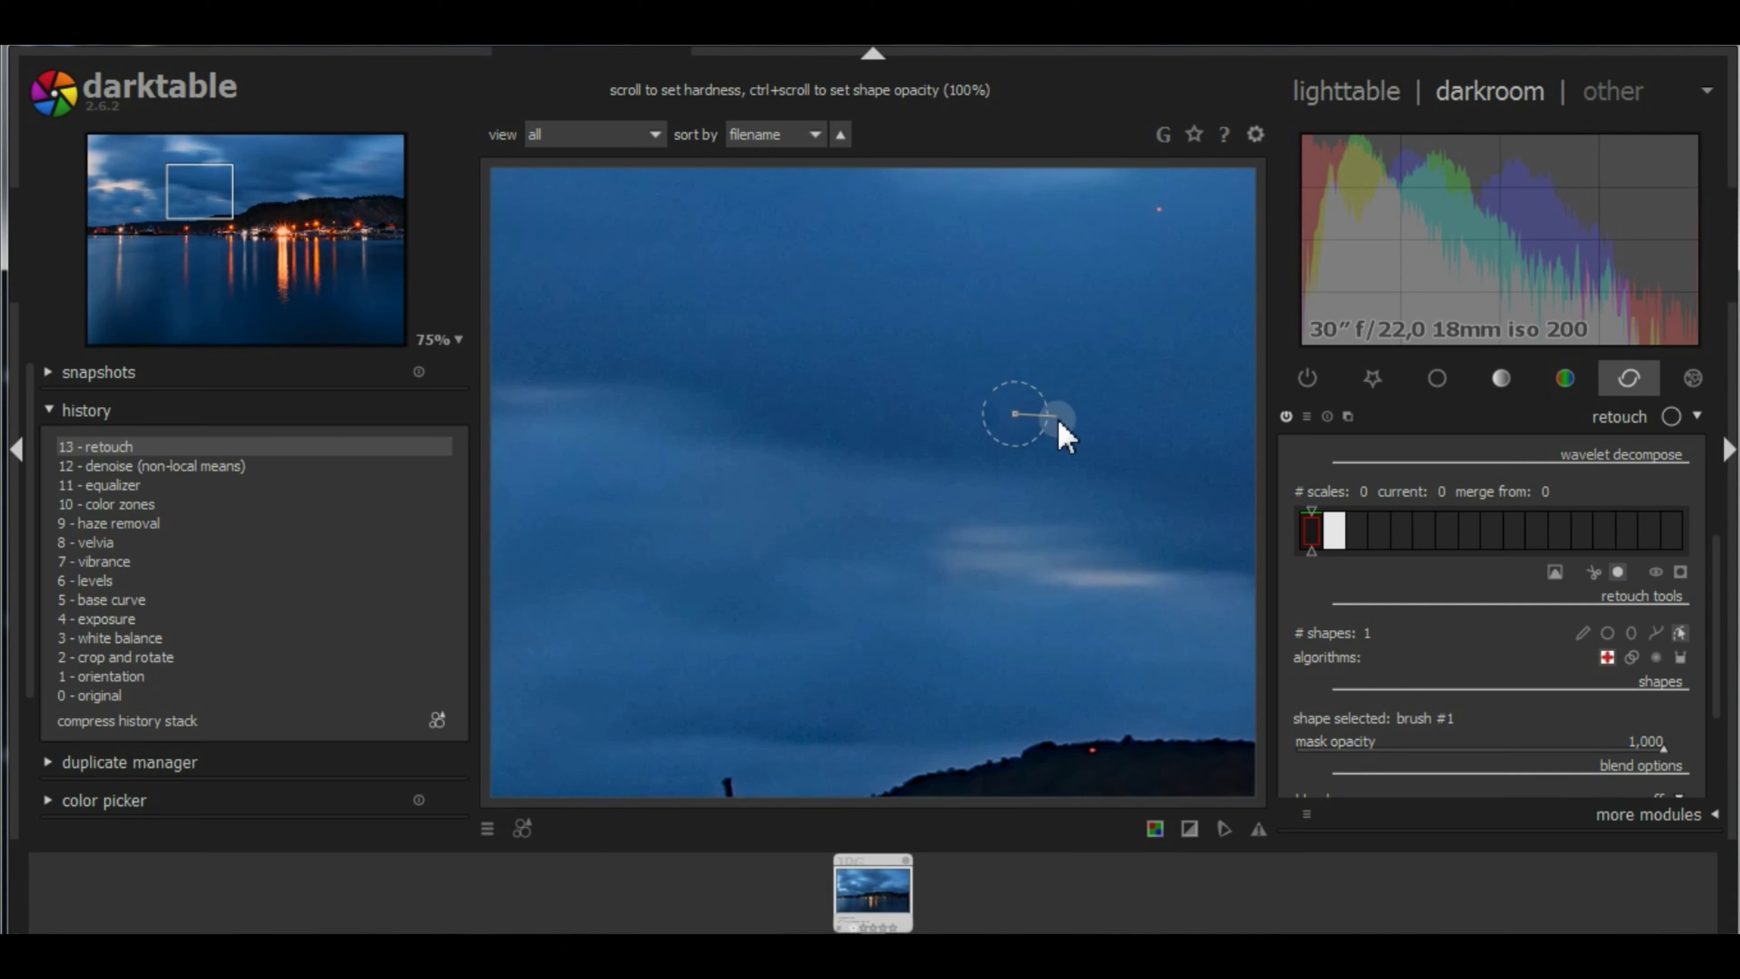
left_click_drag(1063, 439, 1091, 451)
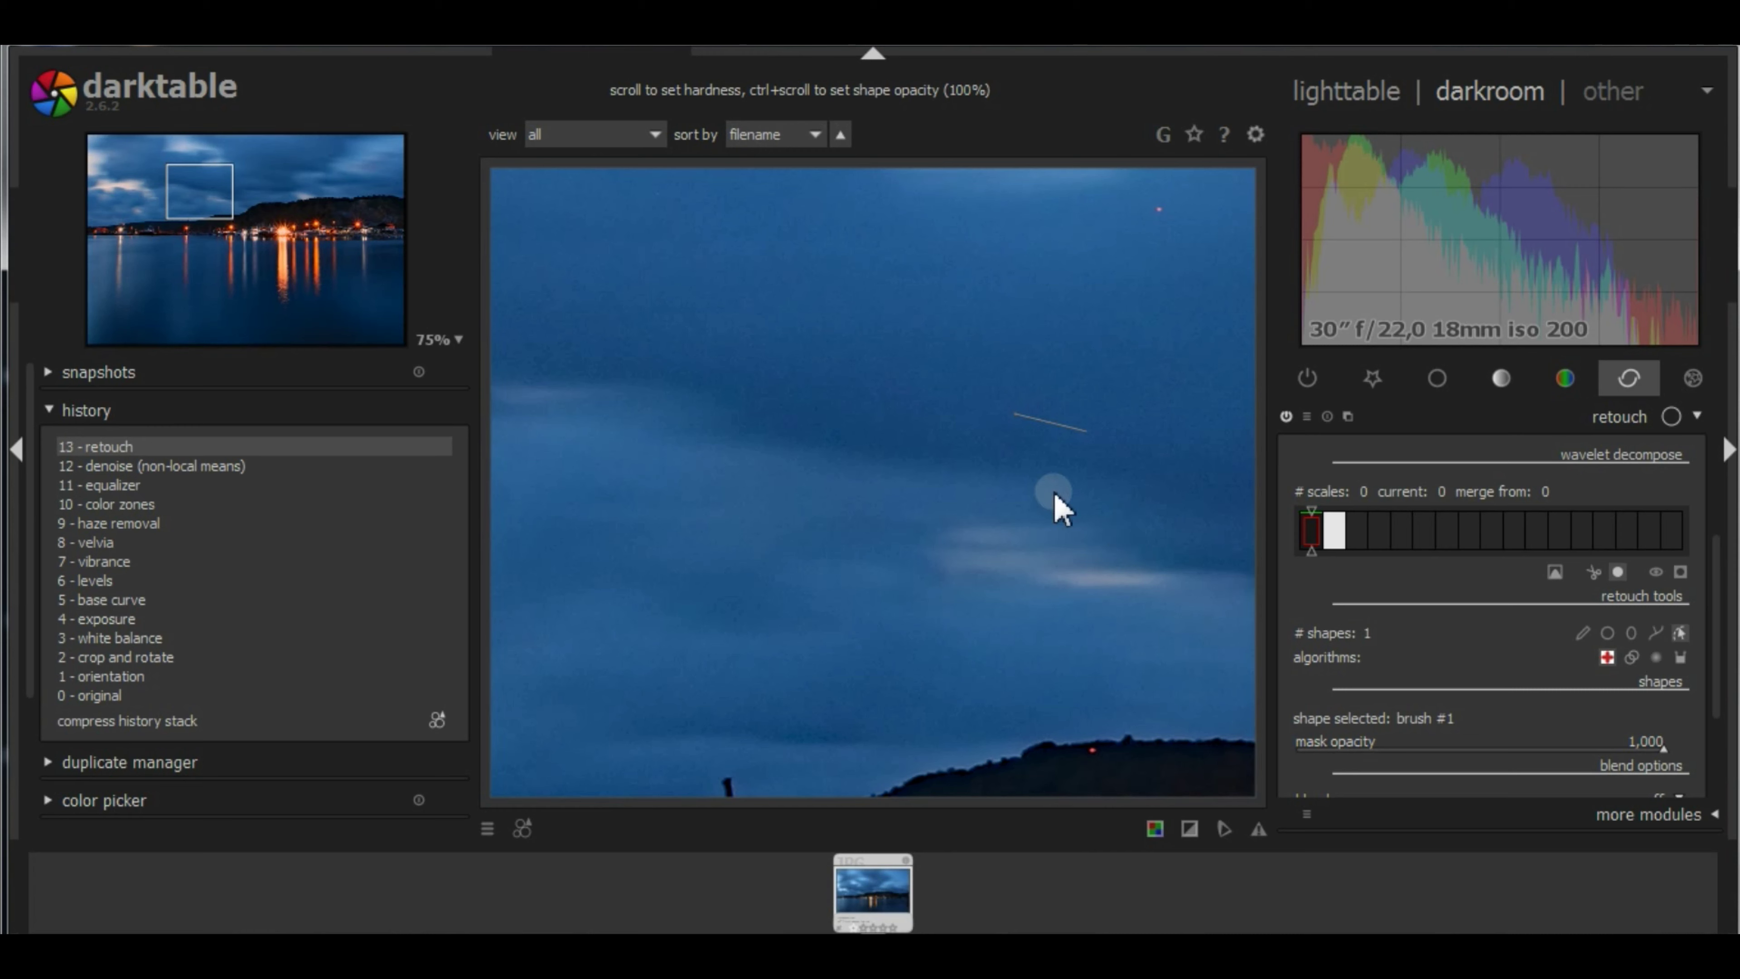
scroll(887, 380, "down", 2)
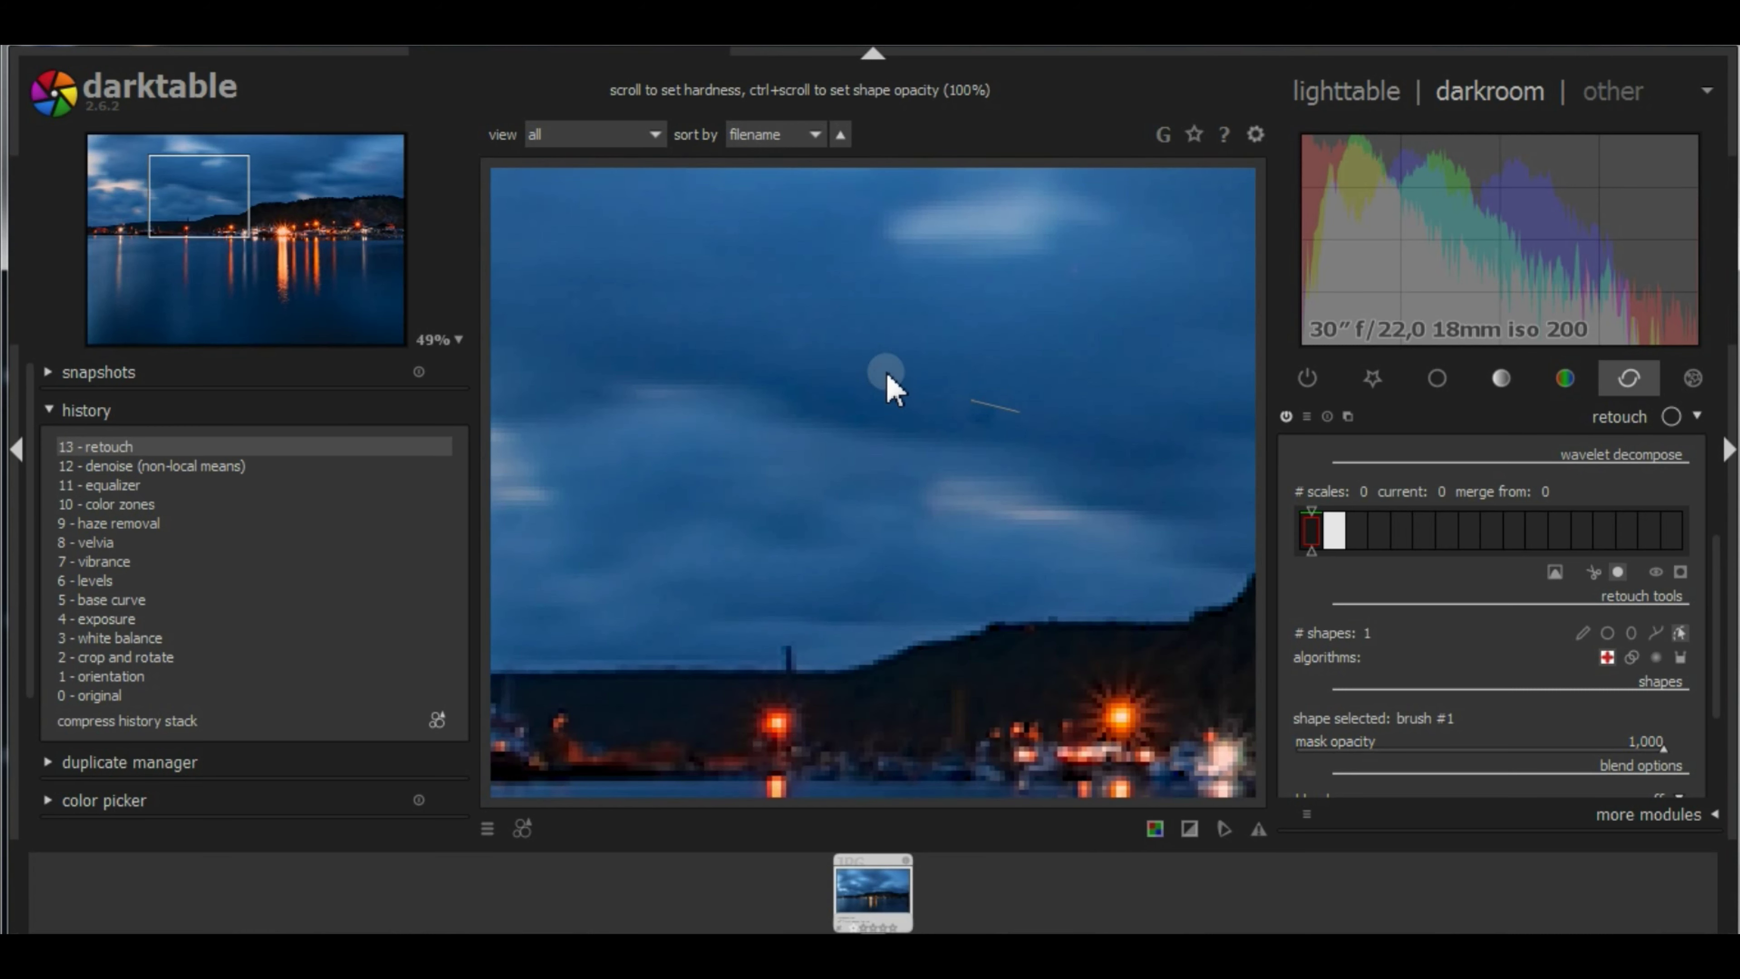
scroll(886, 374, "down", 2)
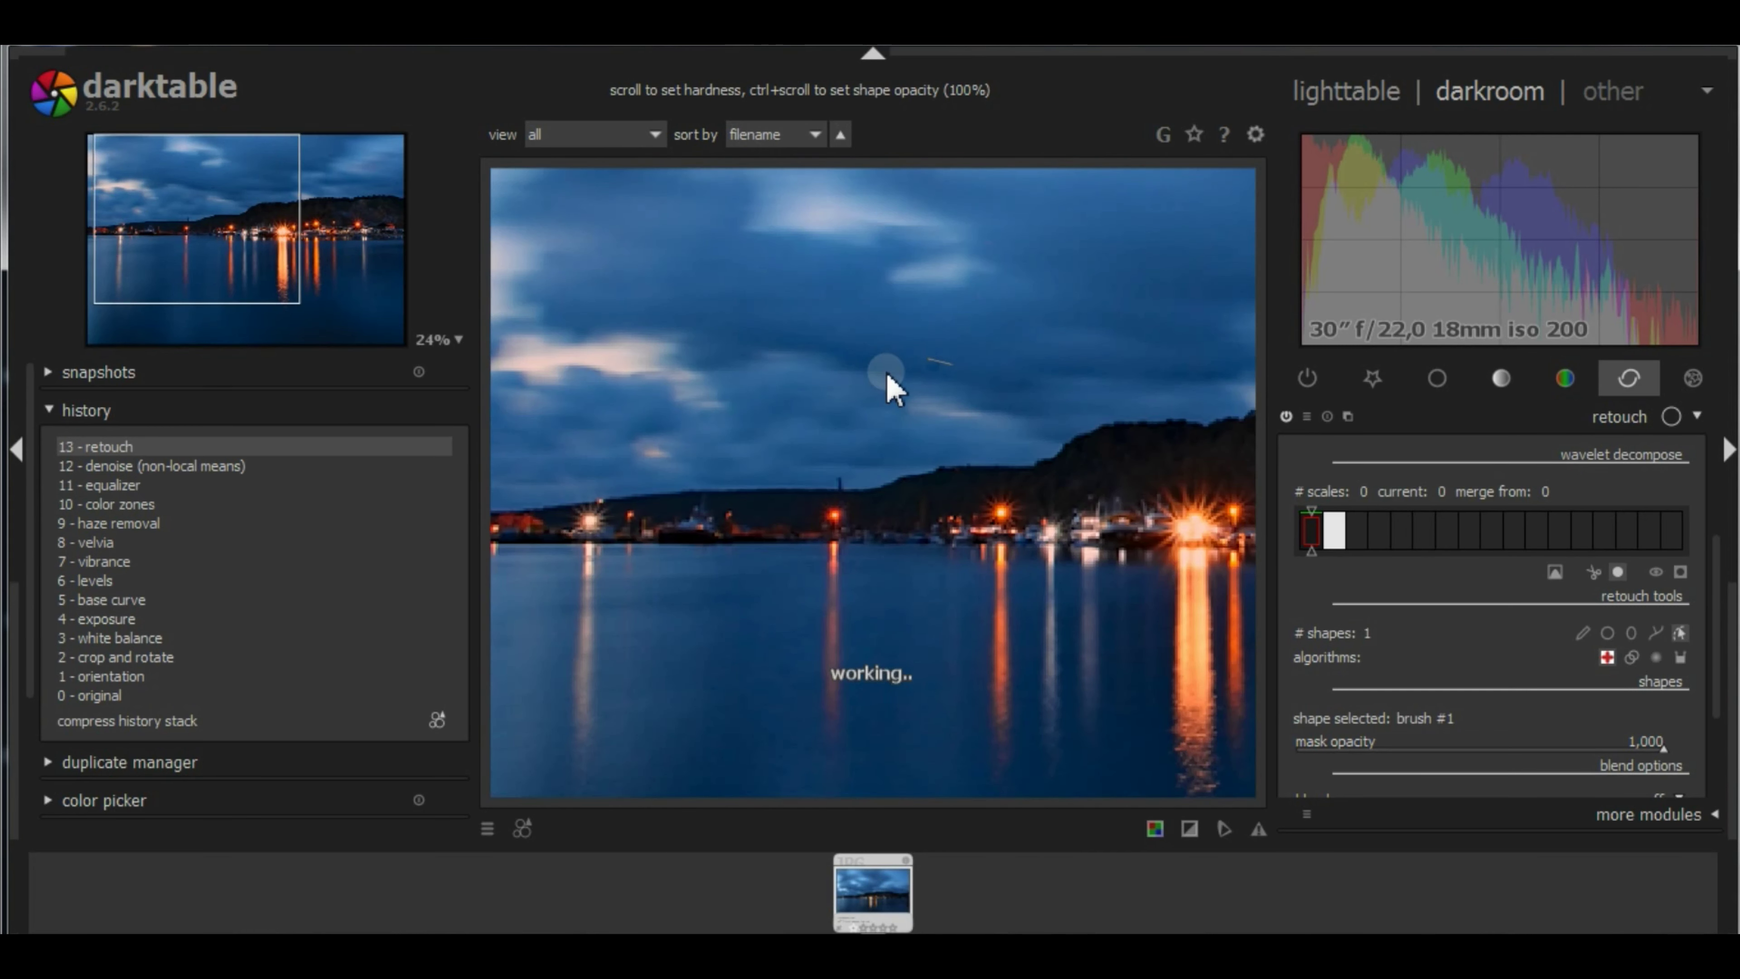
left_click_drag(1157, 322, 877, 439)
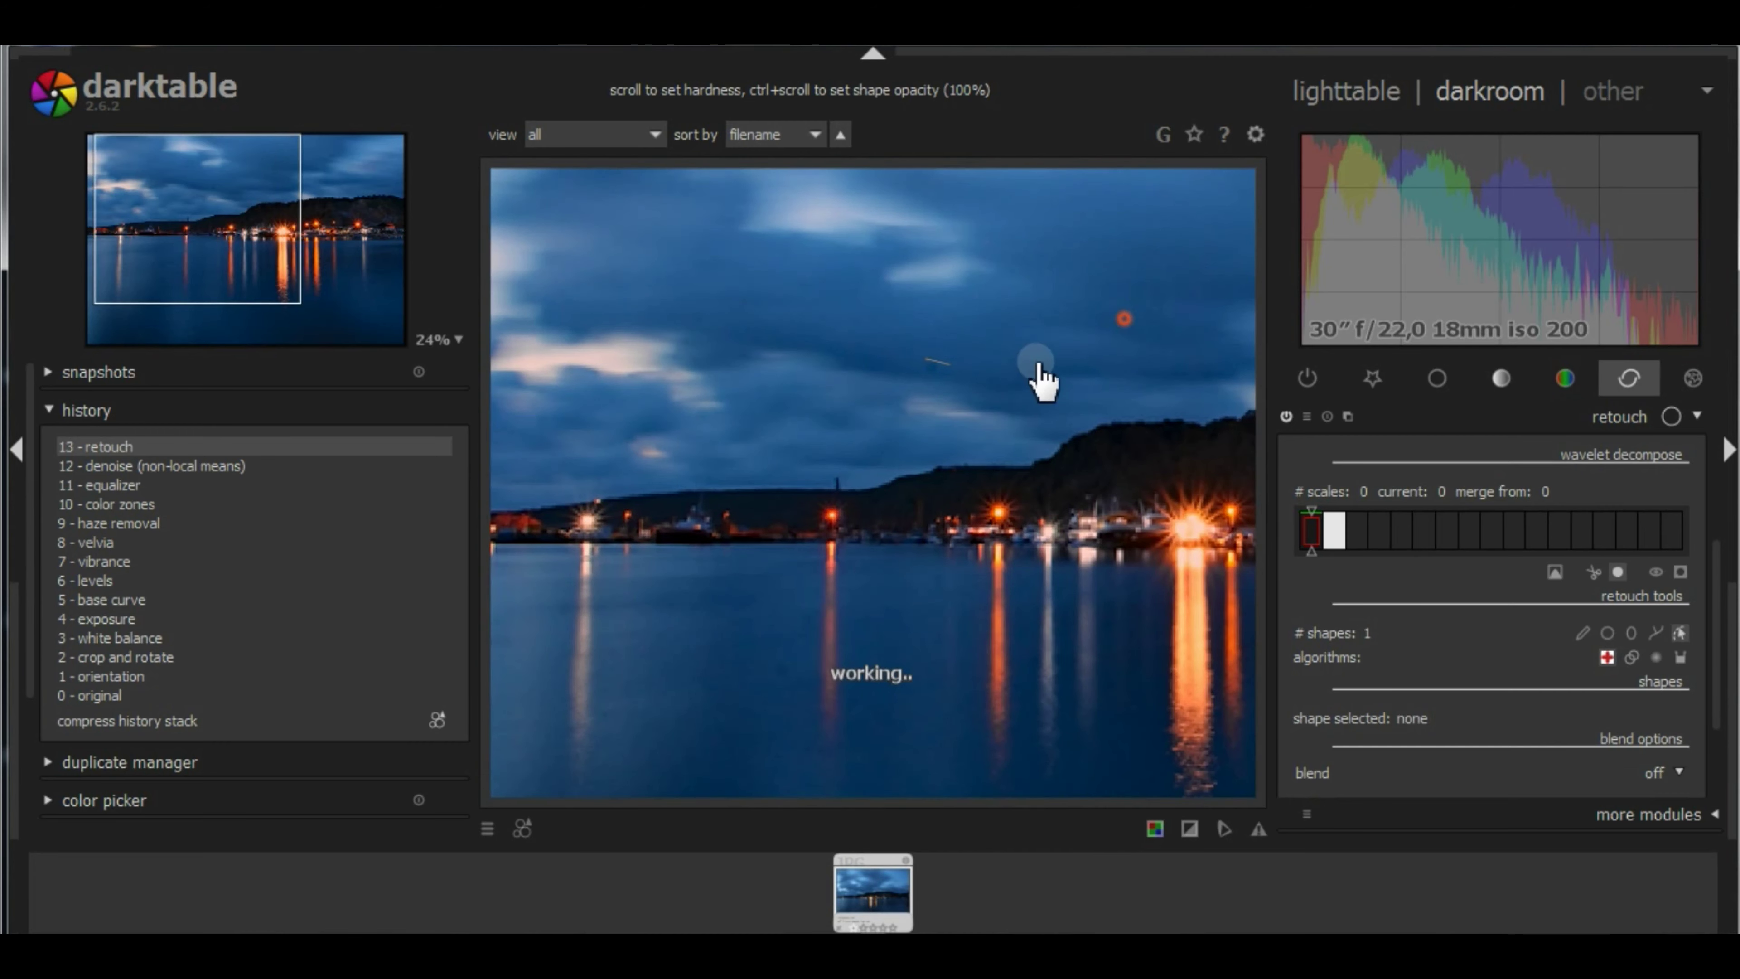
scroll(1040, 202, "up", 5)
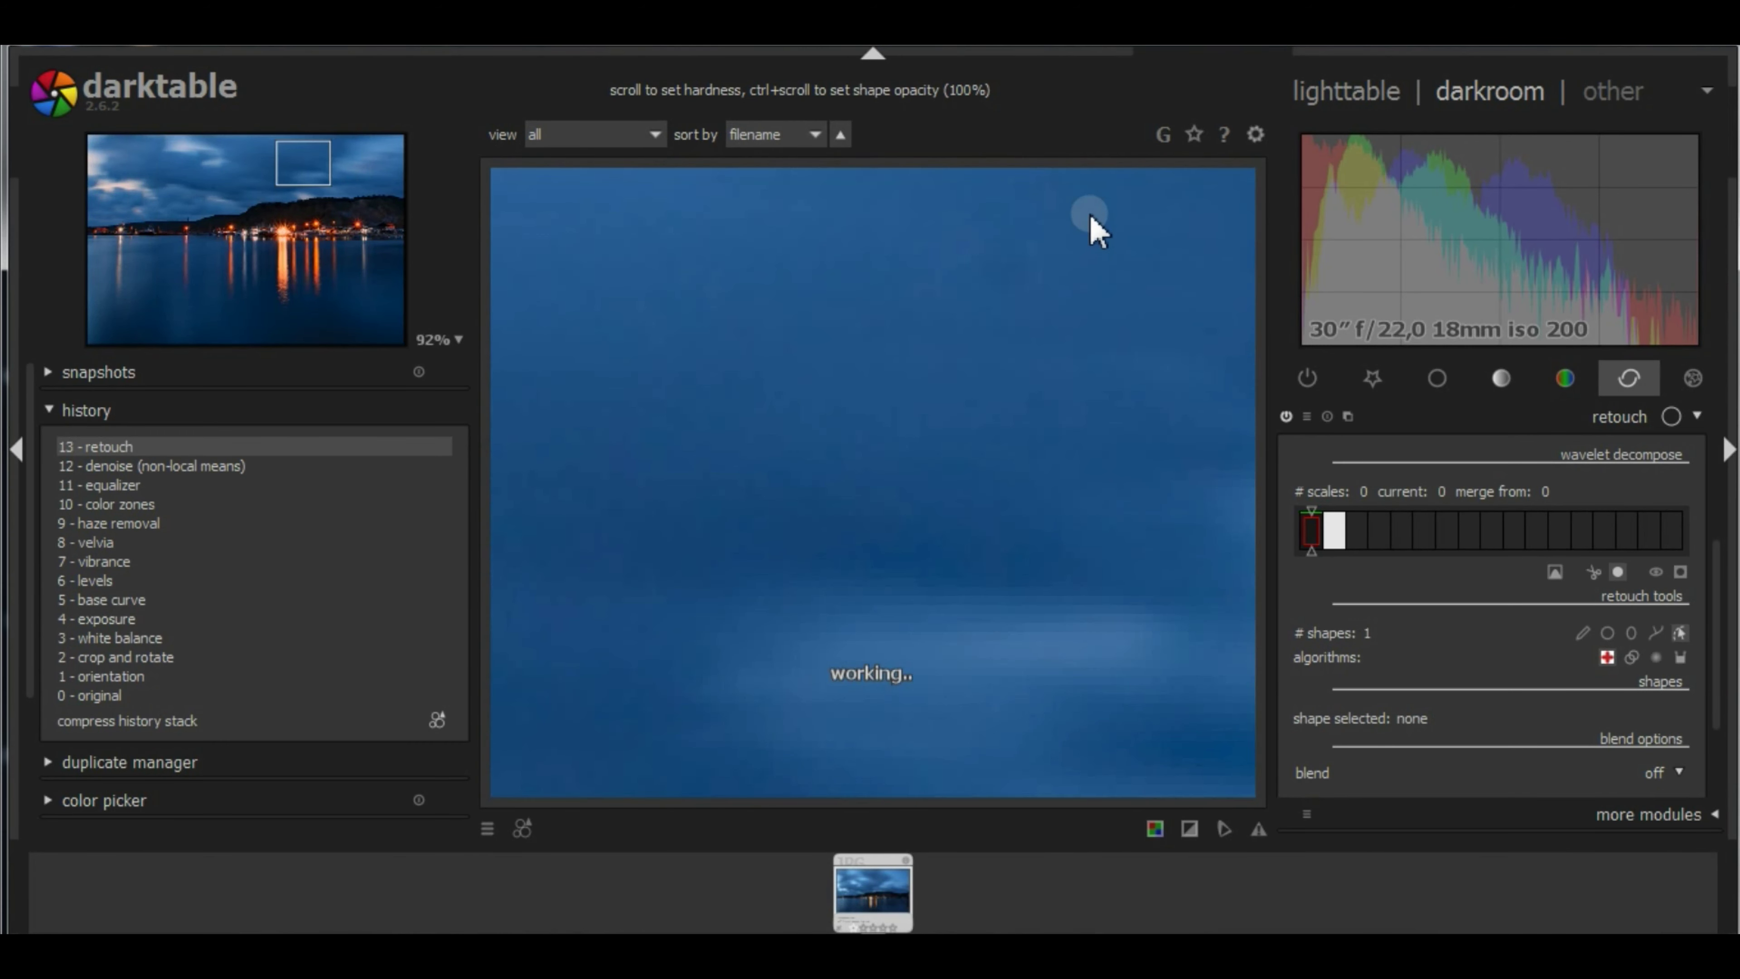
Heal a second sky spot with a retouch brush stroke, placing its source beside it.
left_click(1582, 633)
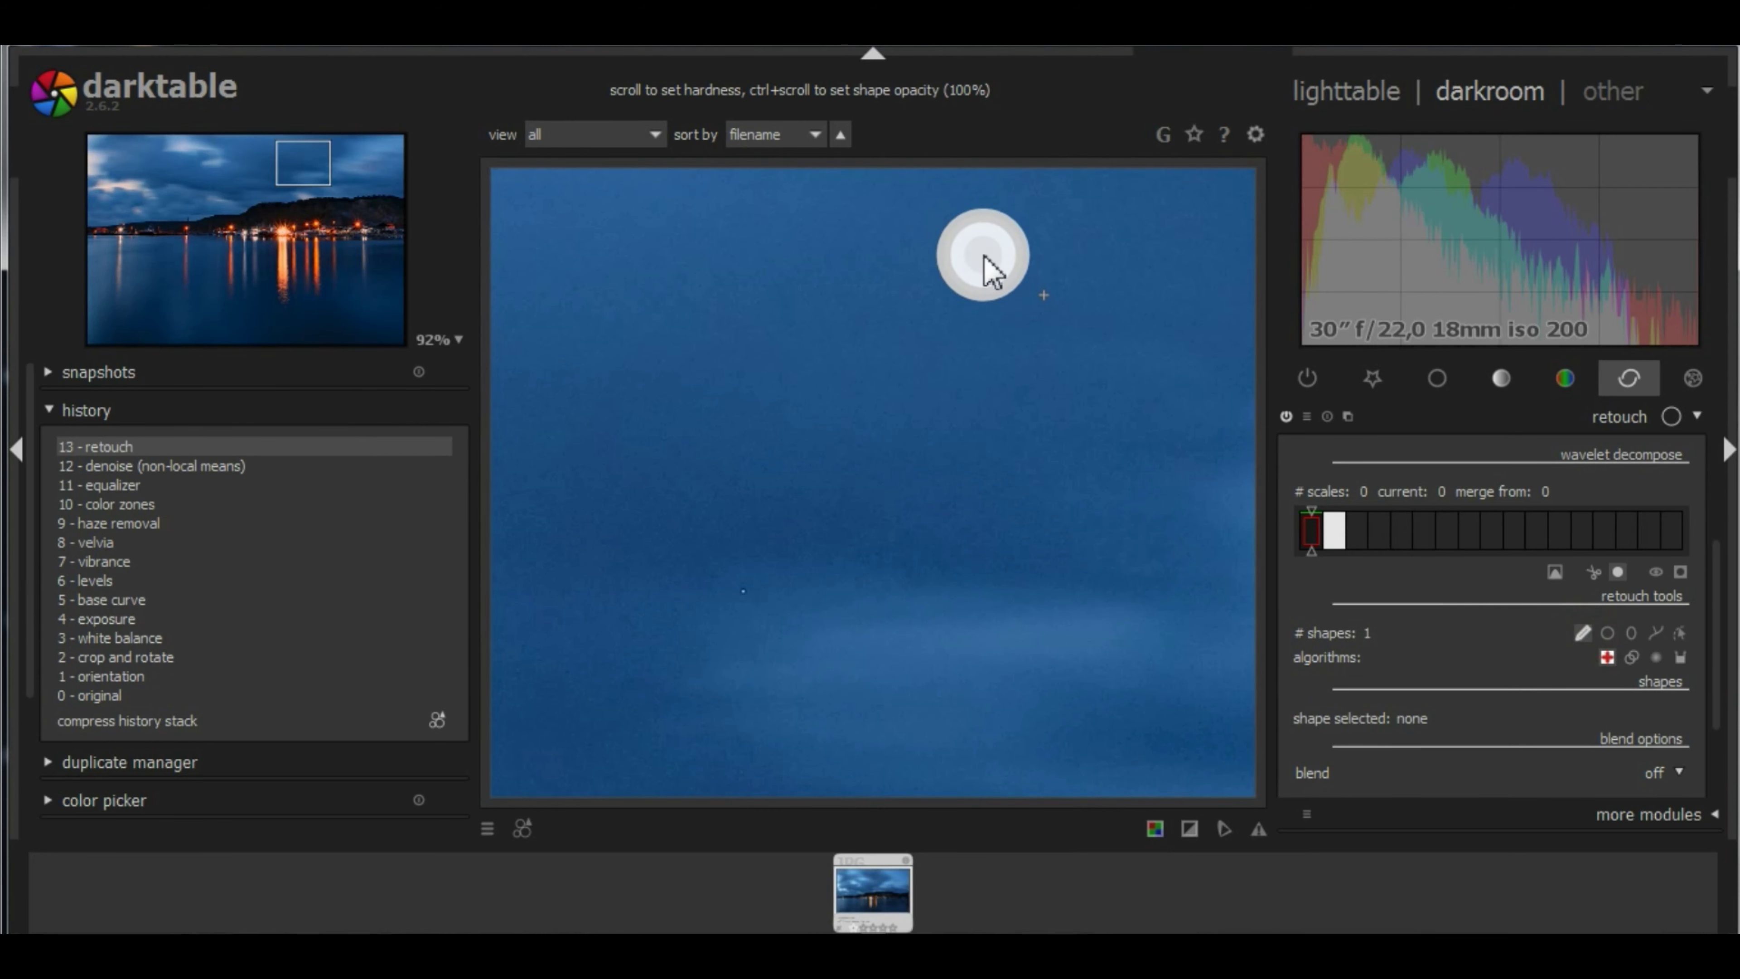
left_click_drag(985, 260, 1043, 294)
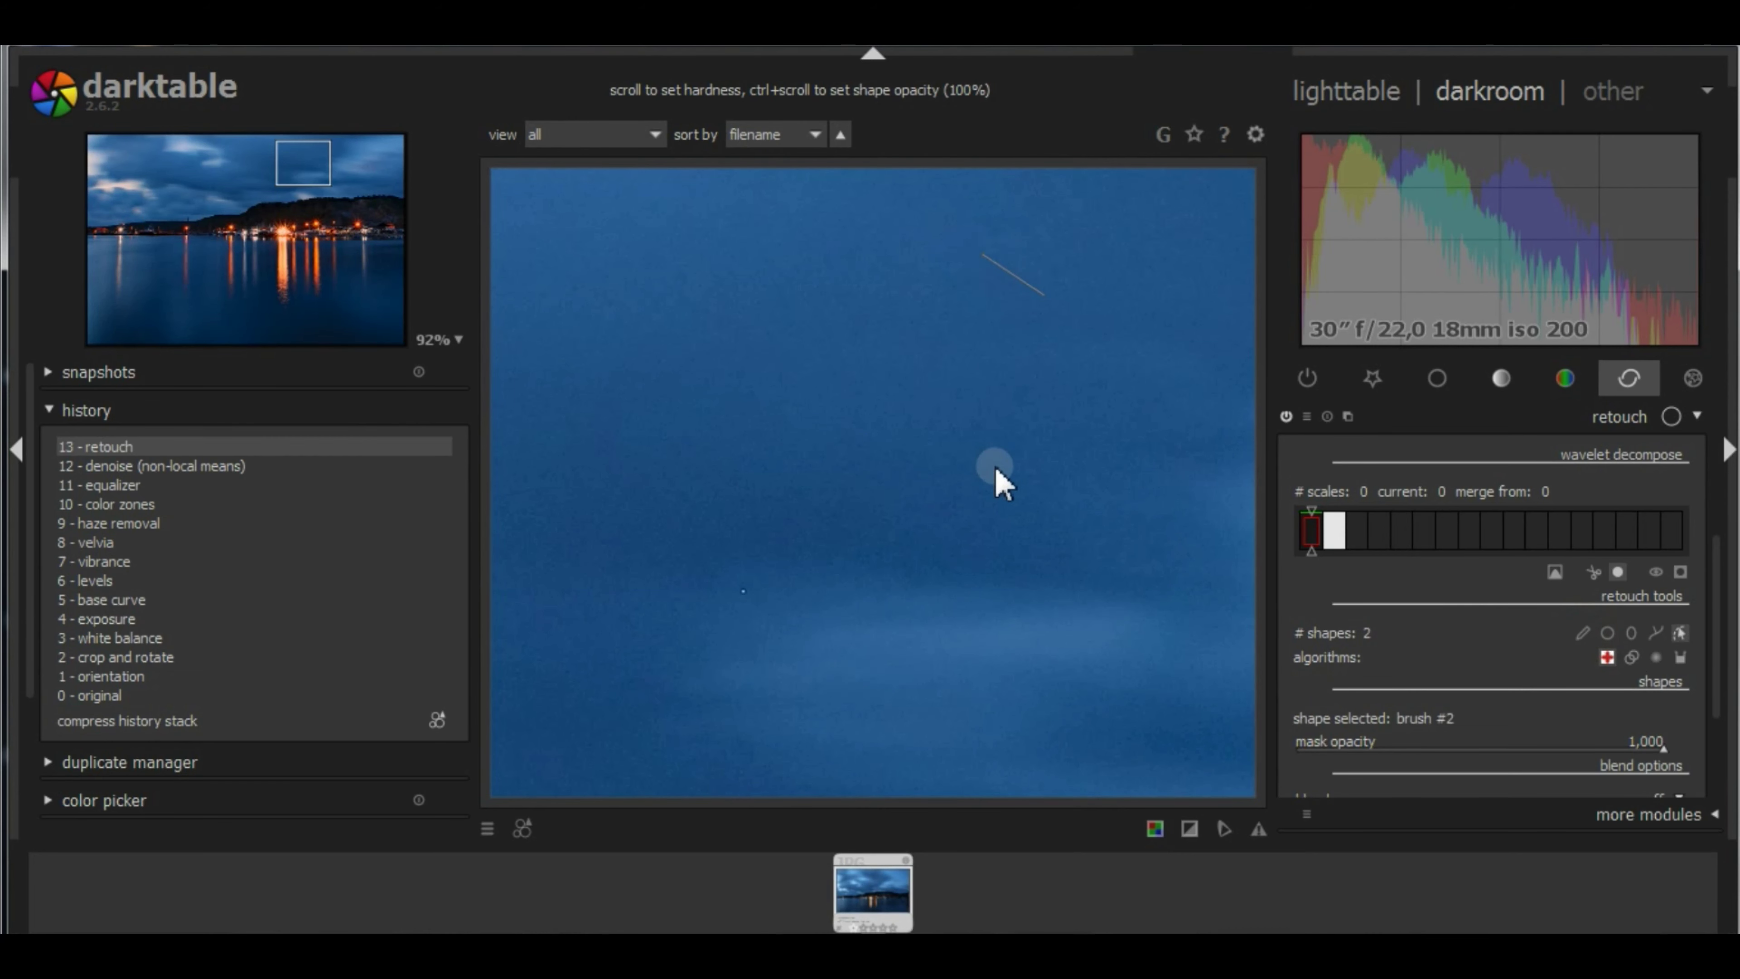
scroll(871, 415, "down", 1)
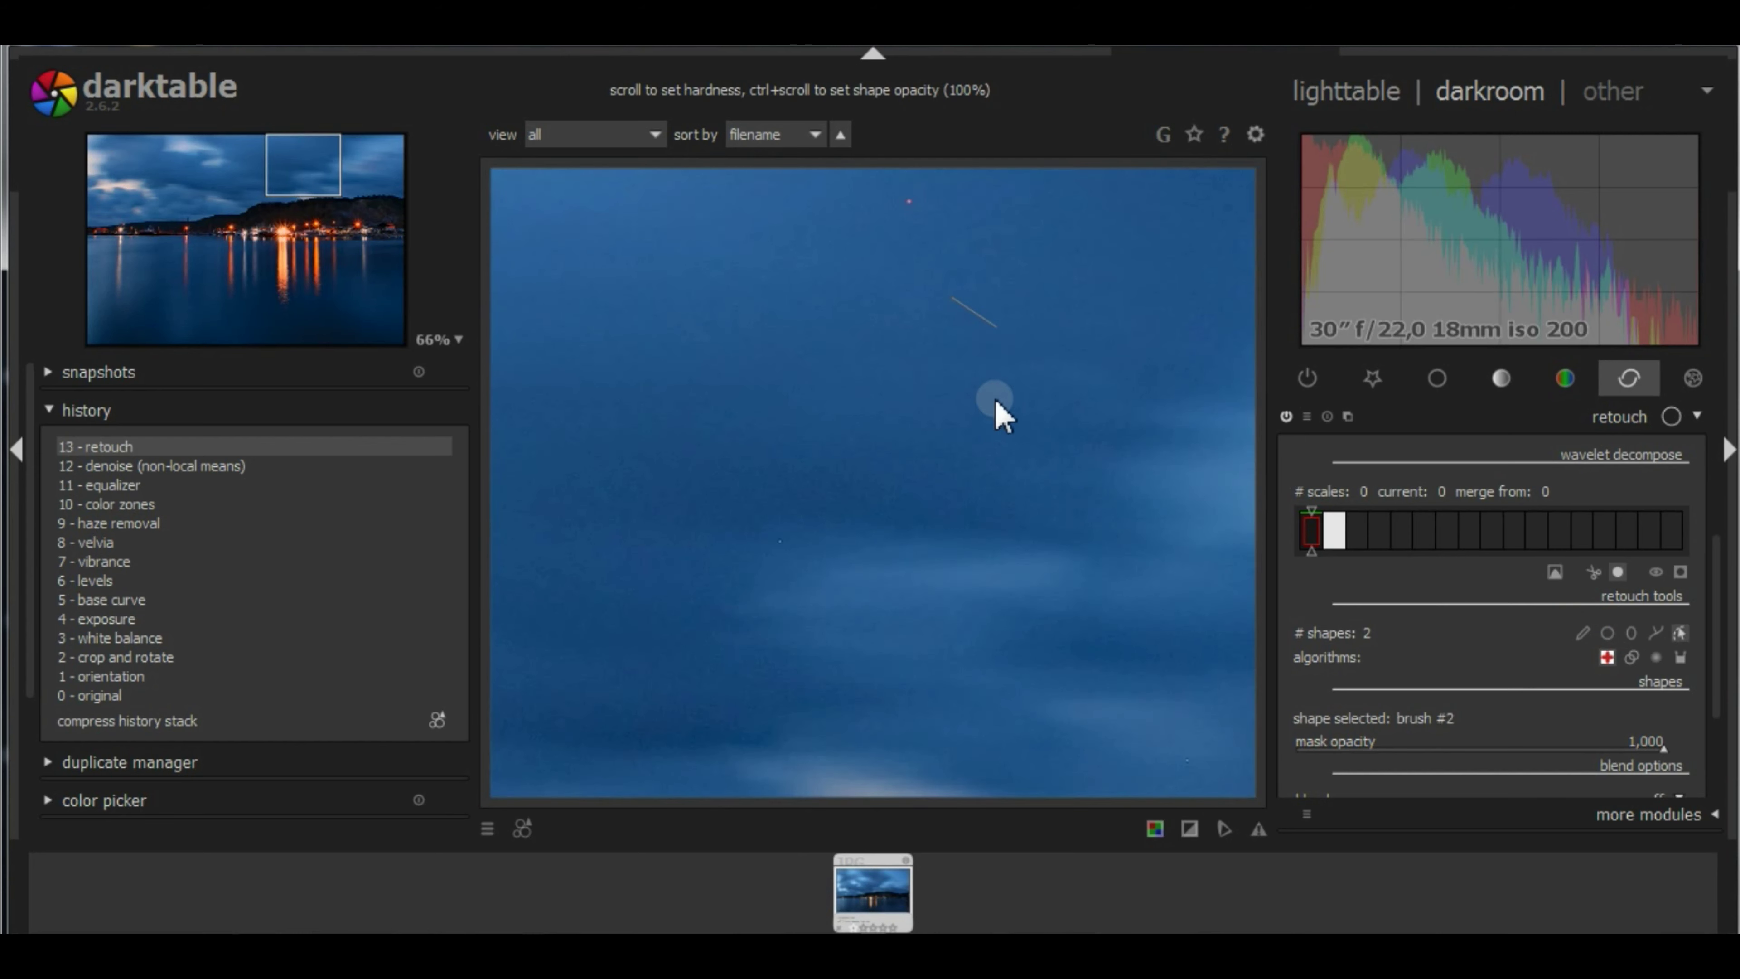
left_click_drag(996, 336, 1002, 291)
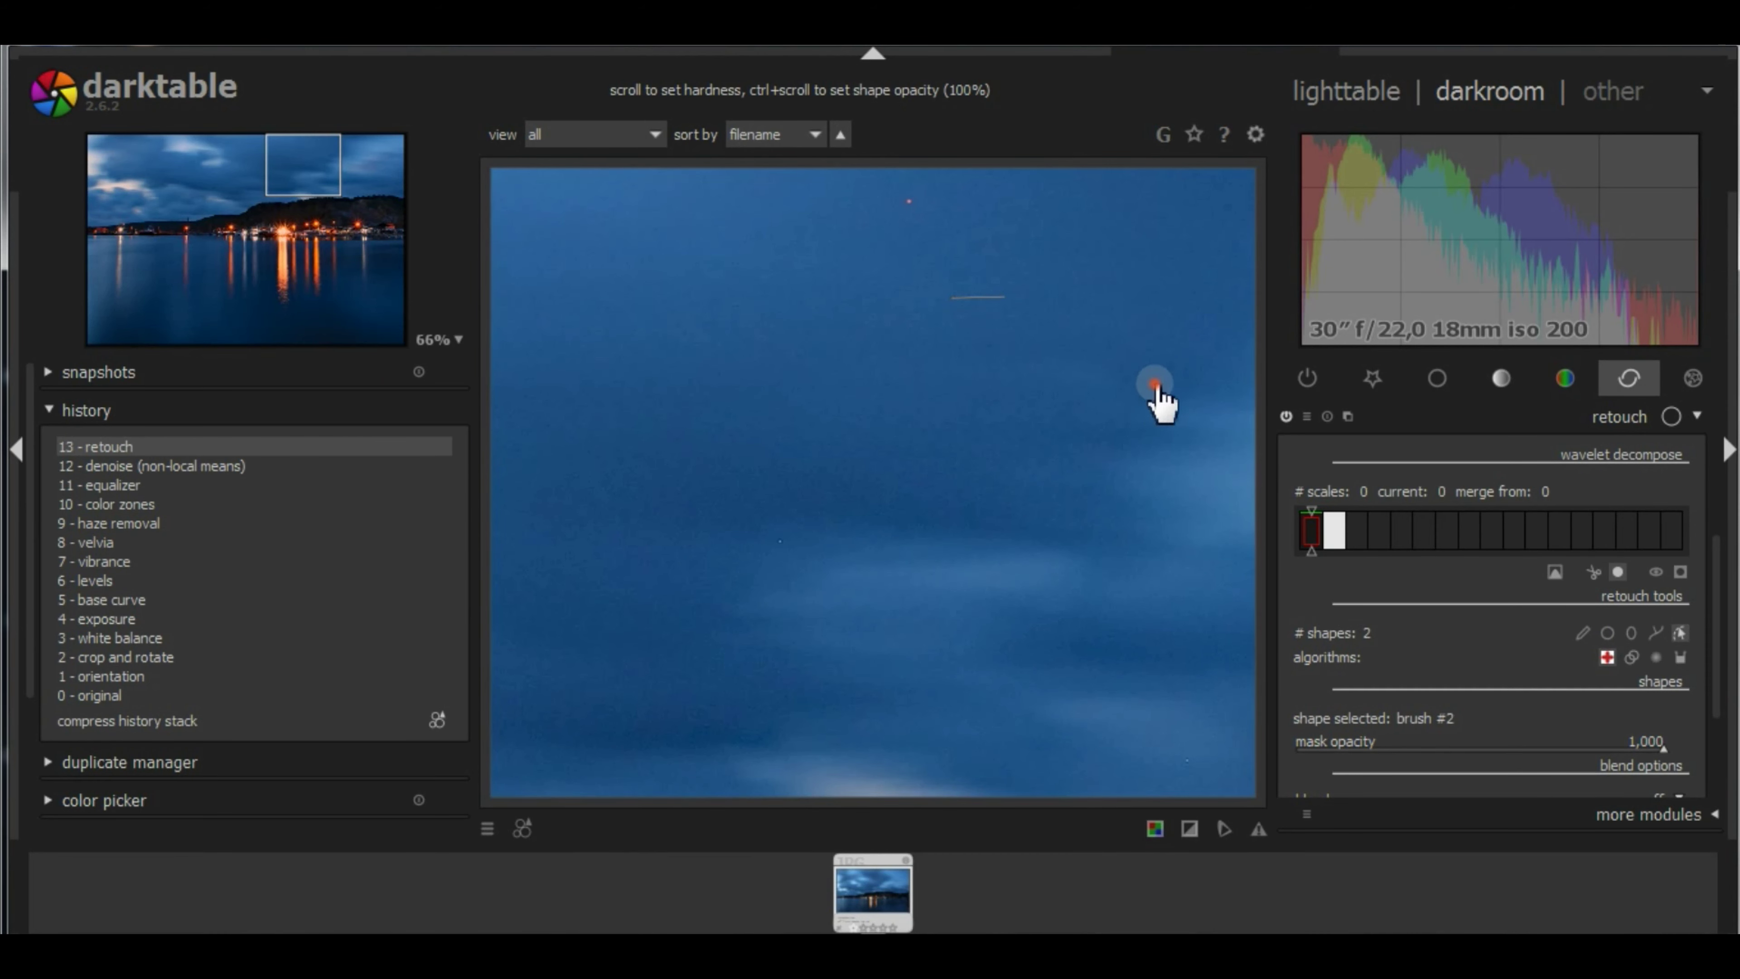
left_click_drag(1157, 389, 964, 571)
left_click_drag(1041, 494, 865, 568)
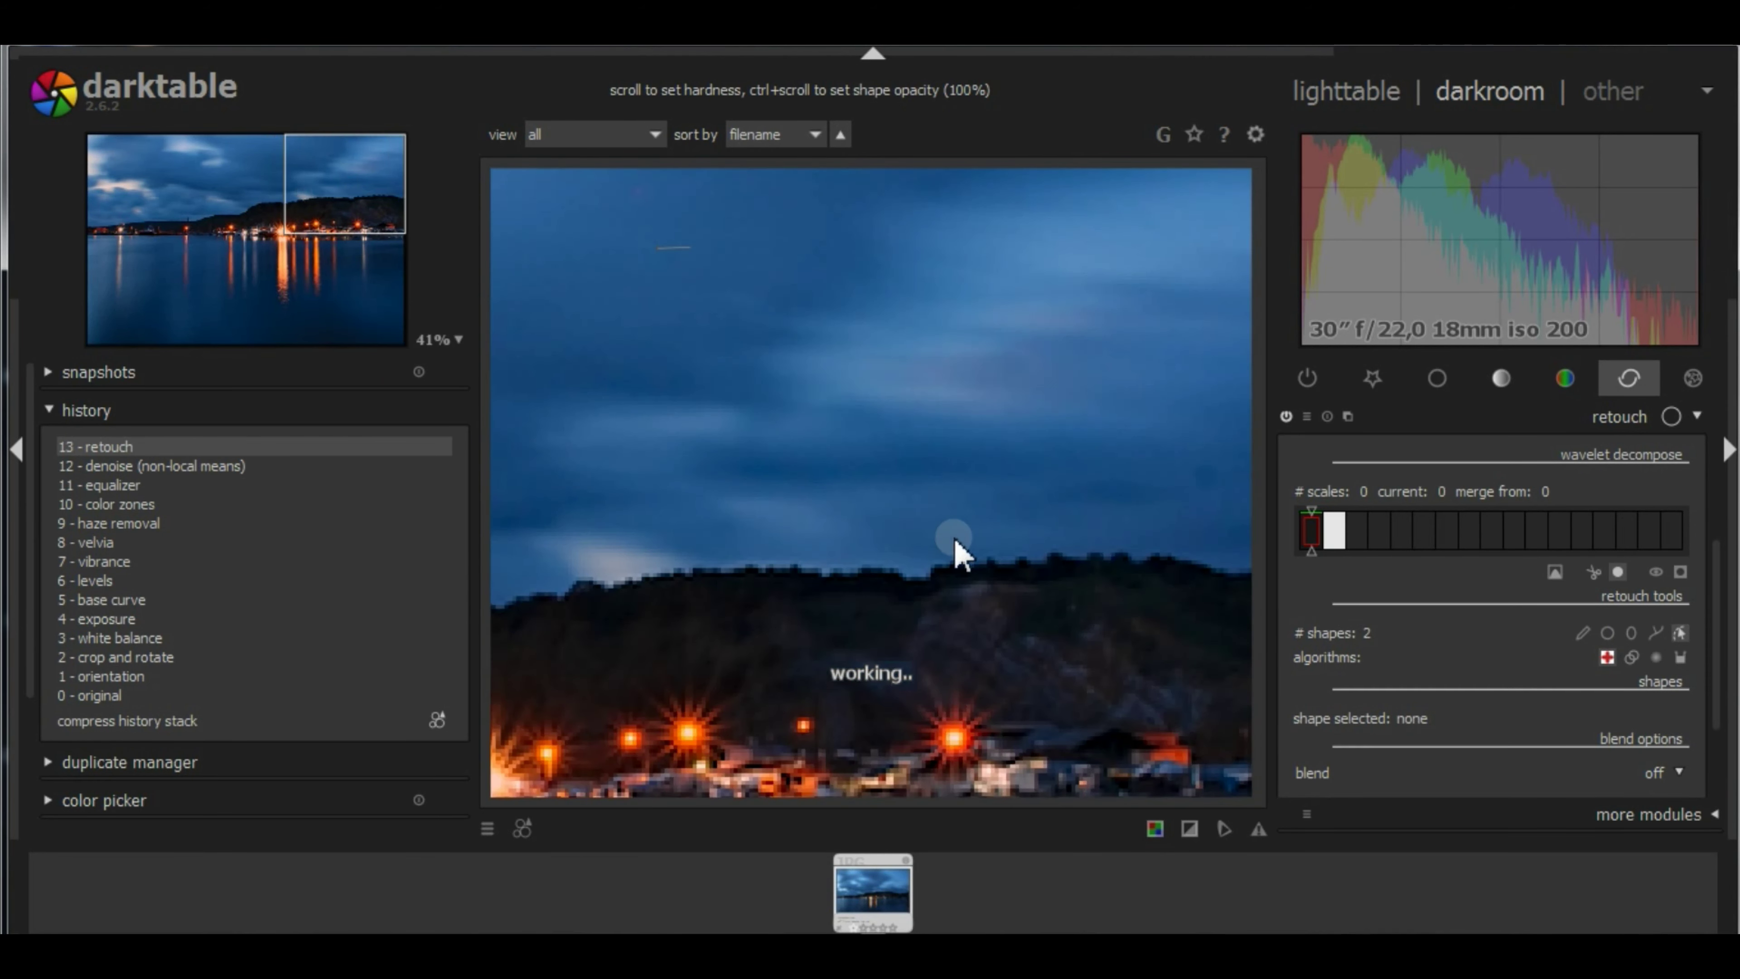
scroll(1202, 511, "up", 3)
middle_click(1172, 528)
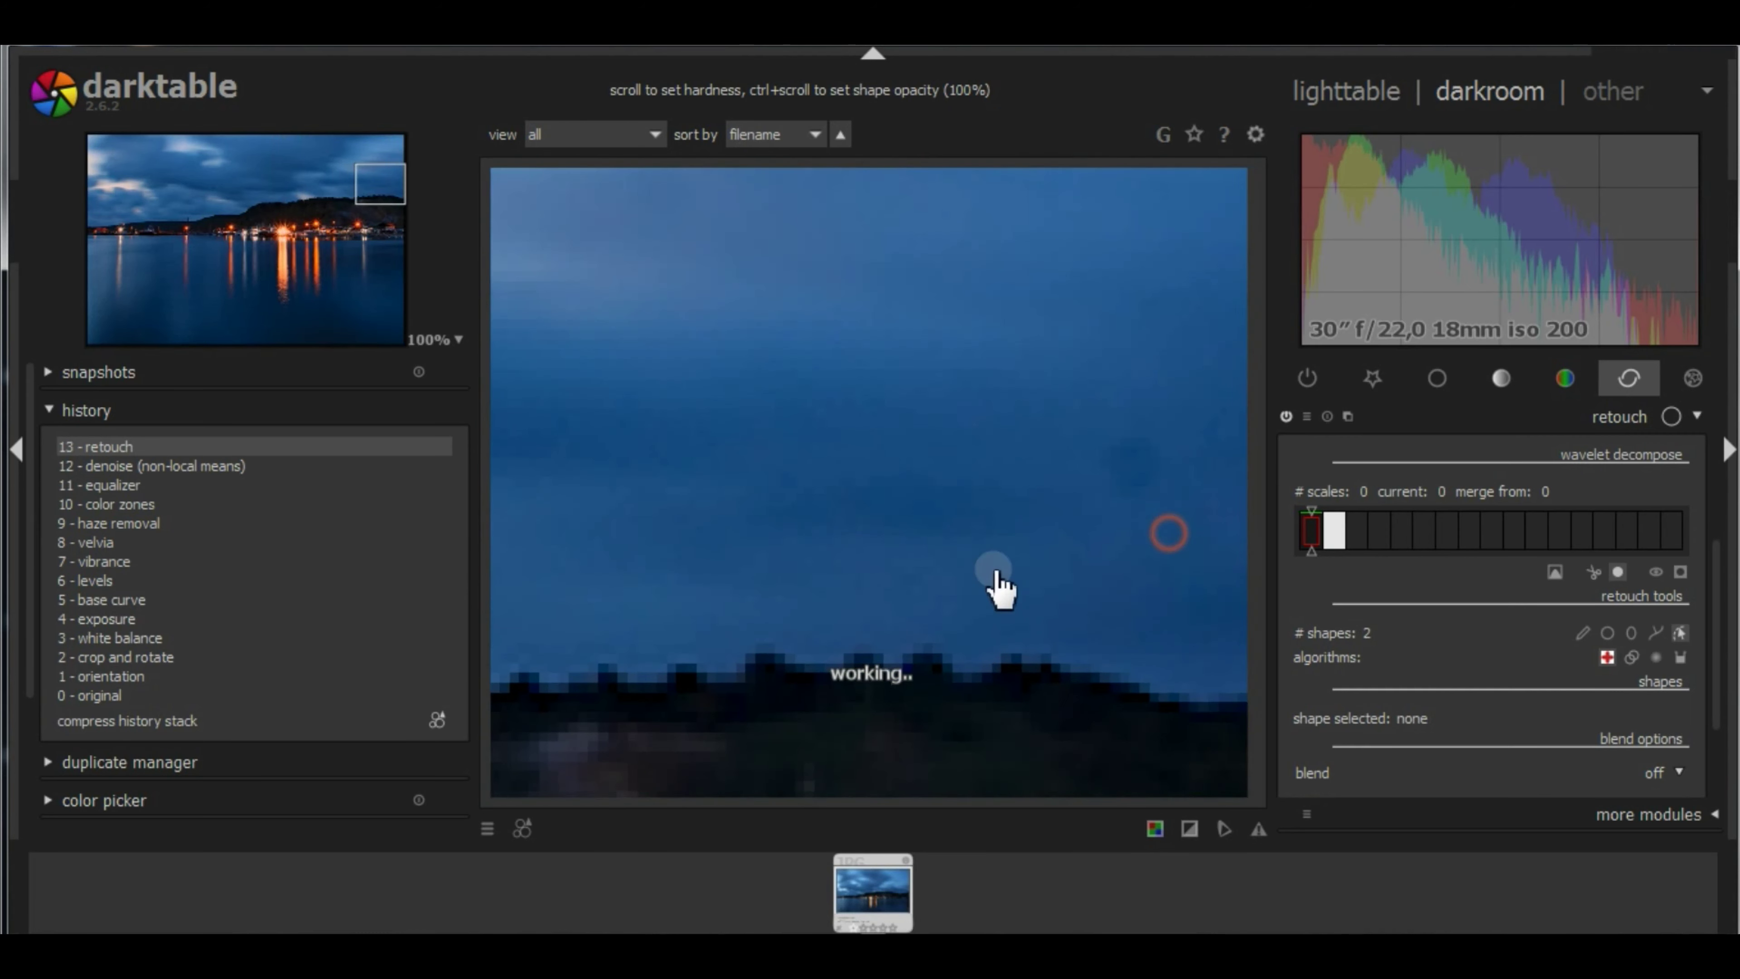
Paint a third retouch stroke over a spot above the hills, then scan the sky for more.
left_click(1582, 632)
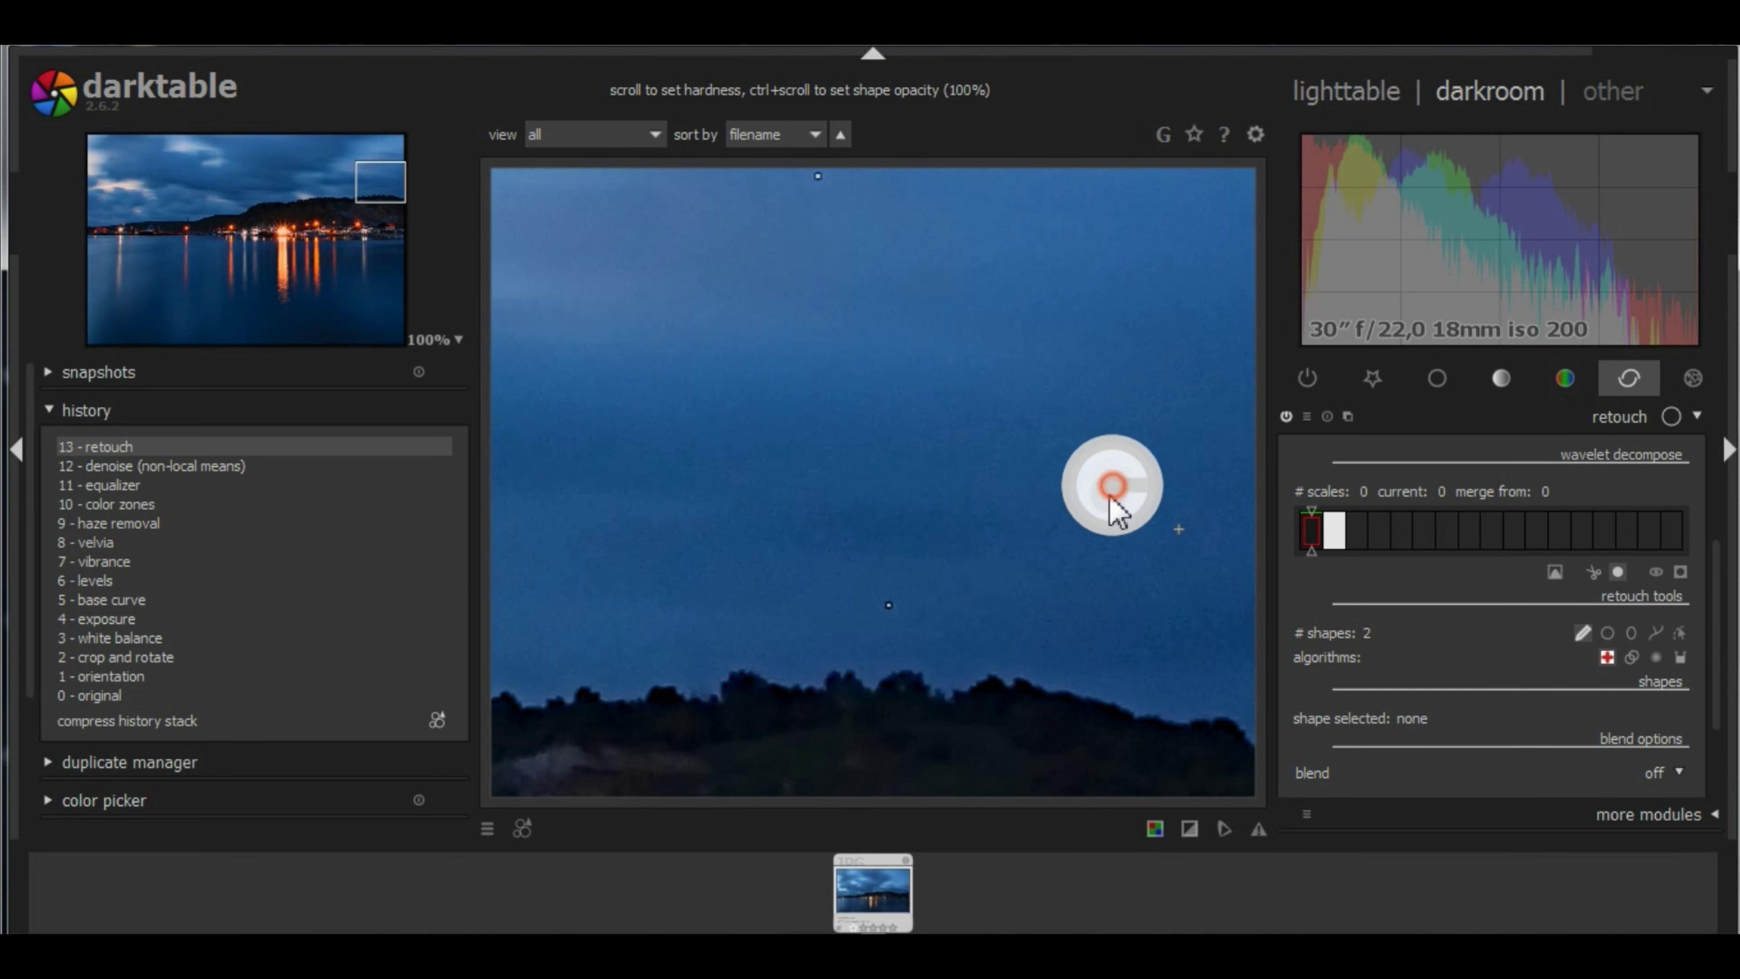
left_click_drag(1112, 485, 1178, 528)
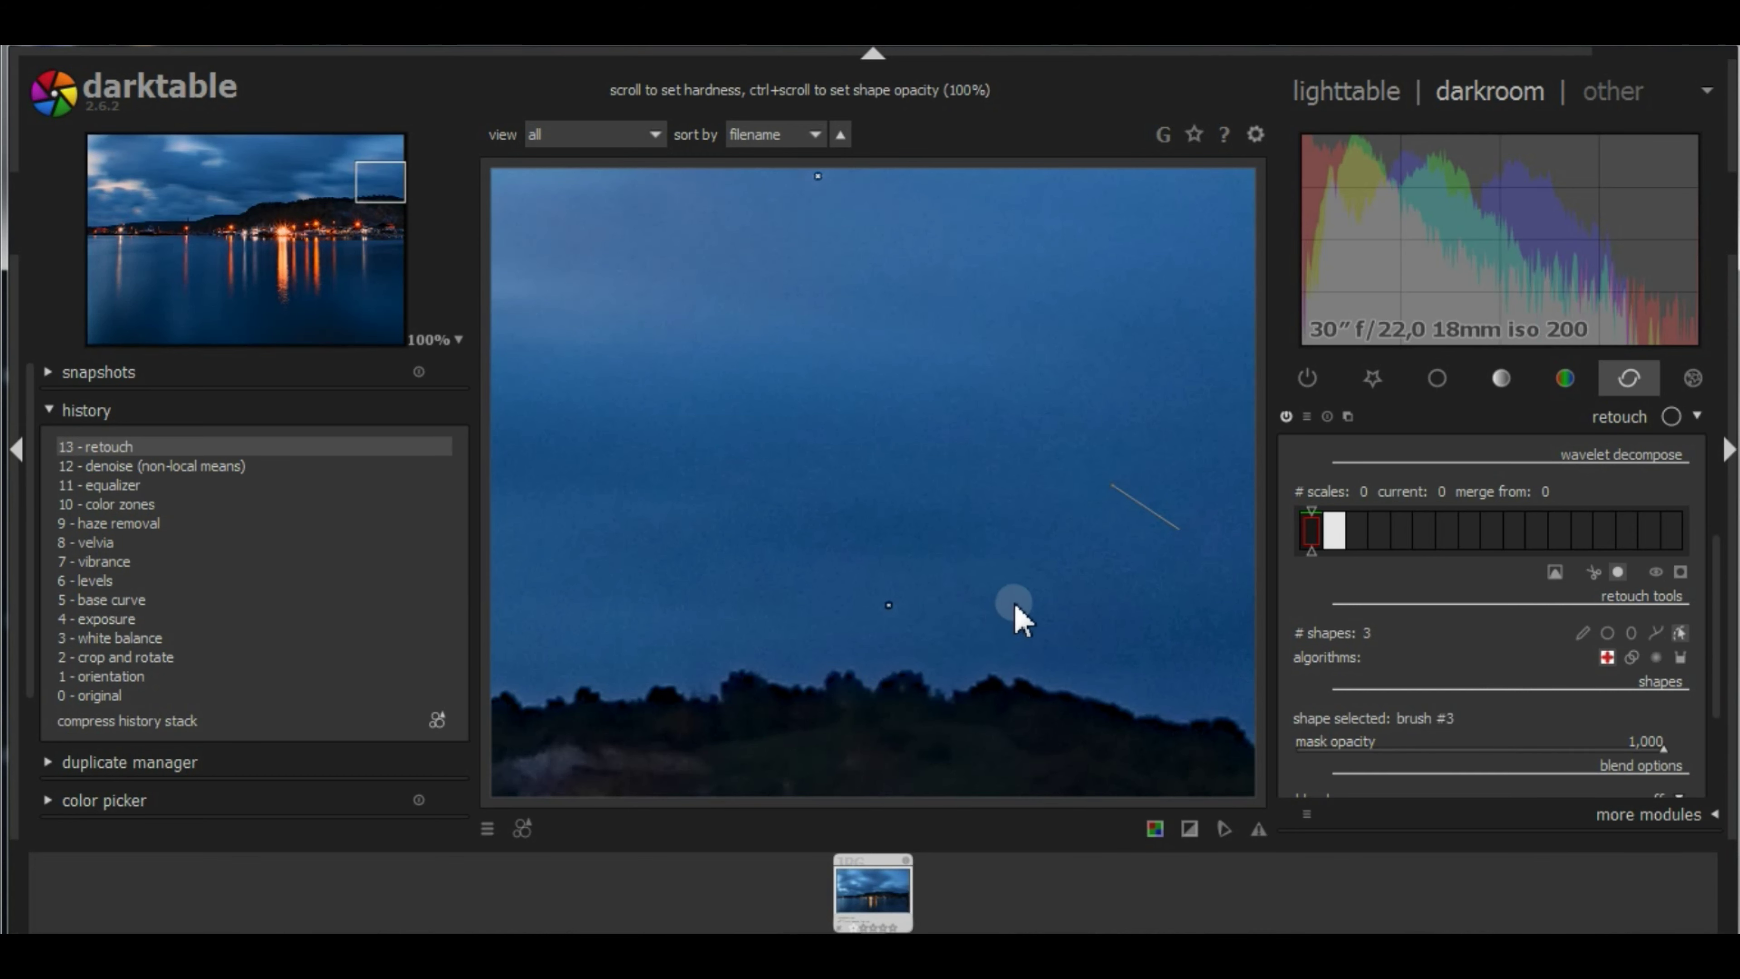
scroll(1013, 593, "down", 2)
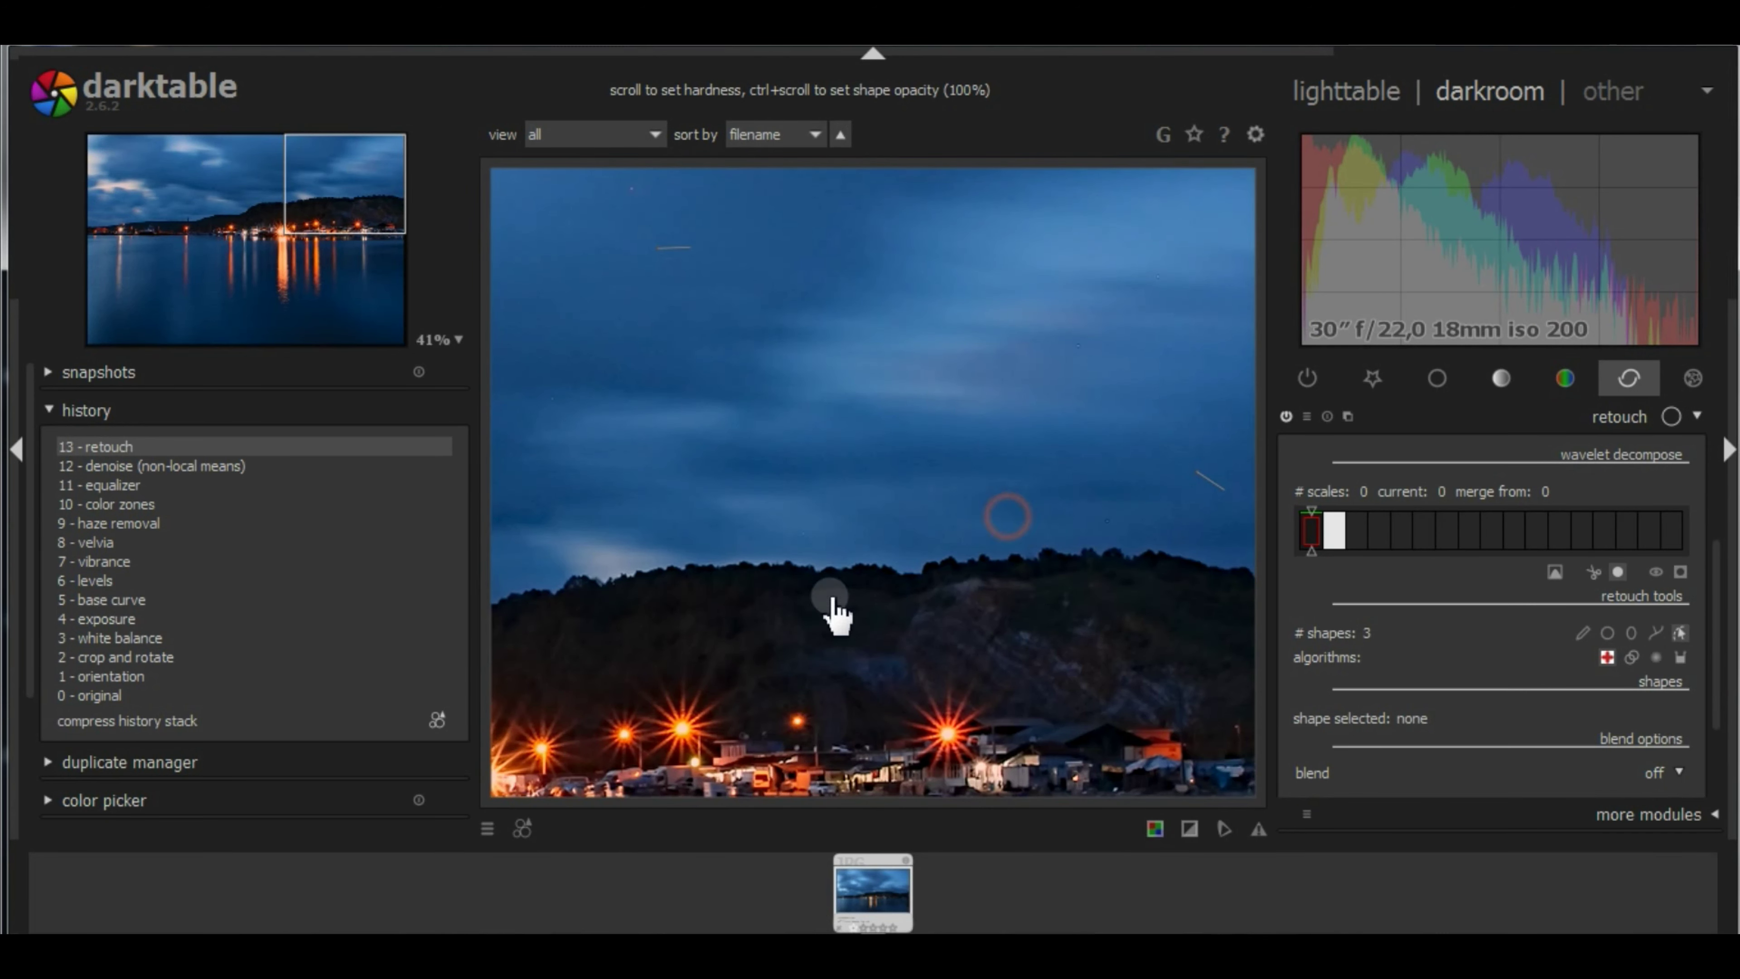
left_click_drag(796, 590, 1118, 661)
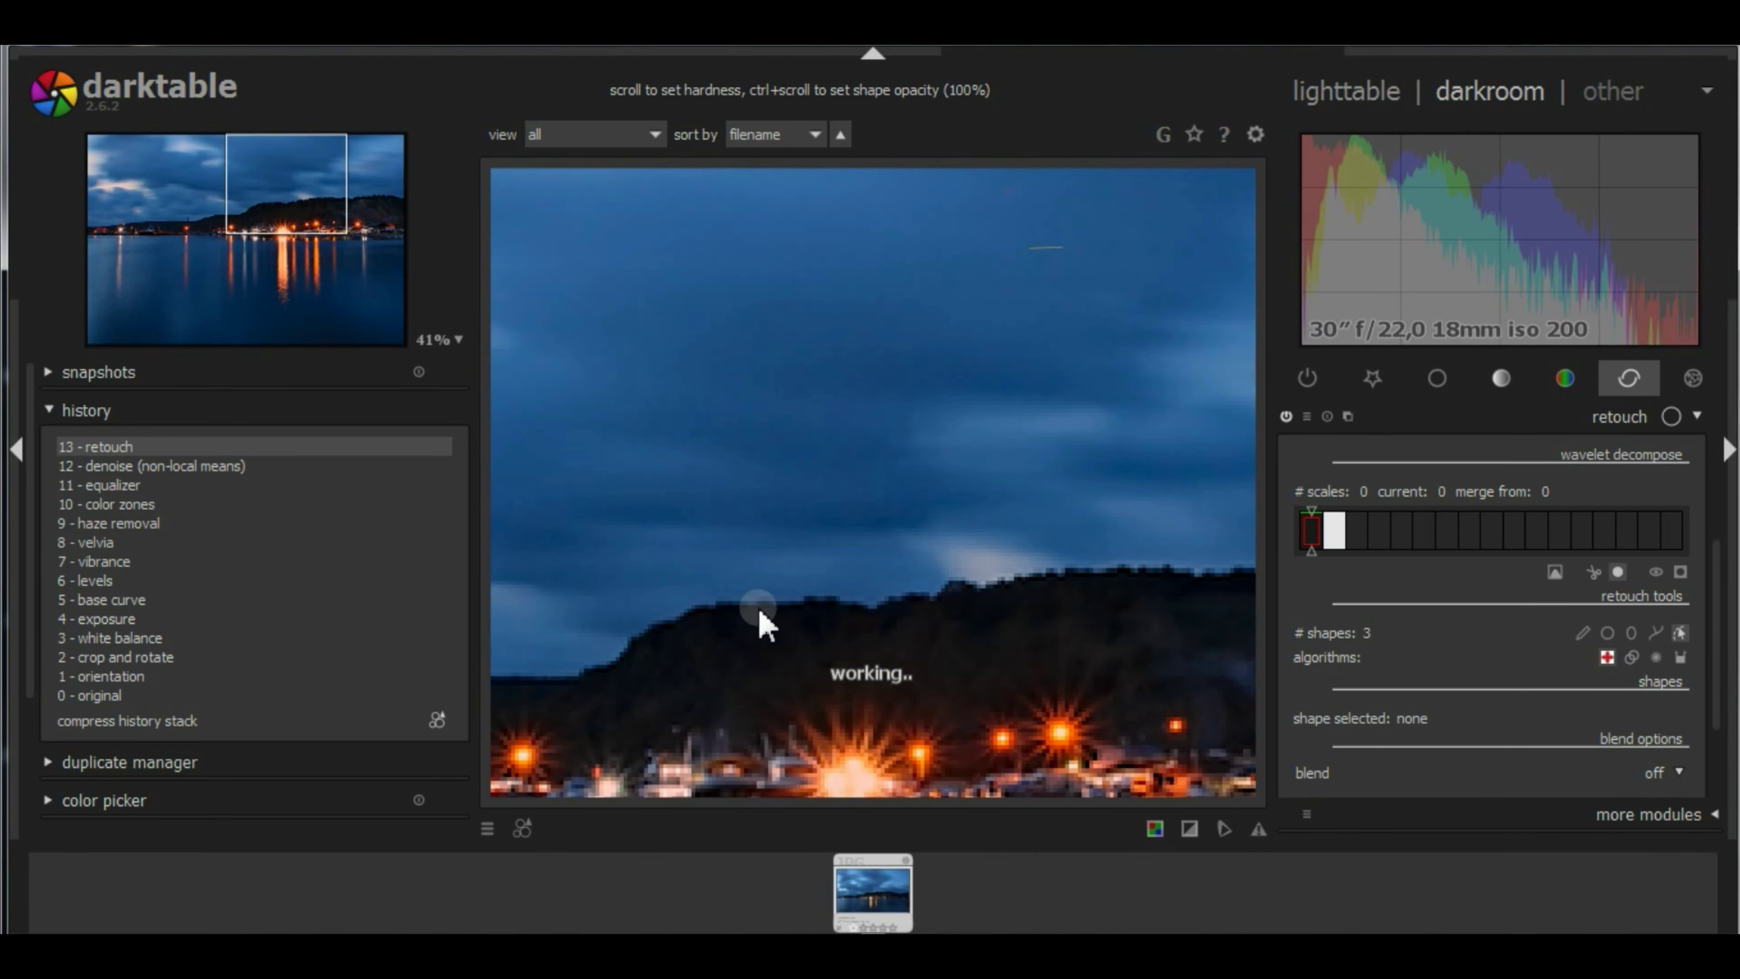
left_click_drag(582, 622, 1110, 681)
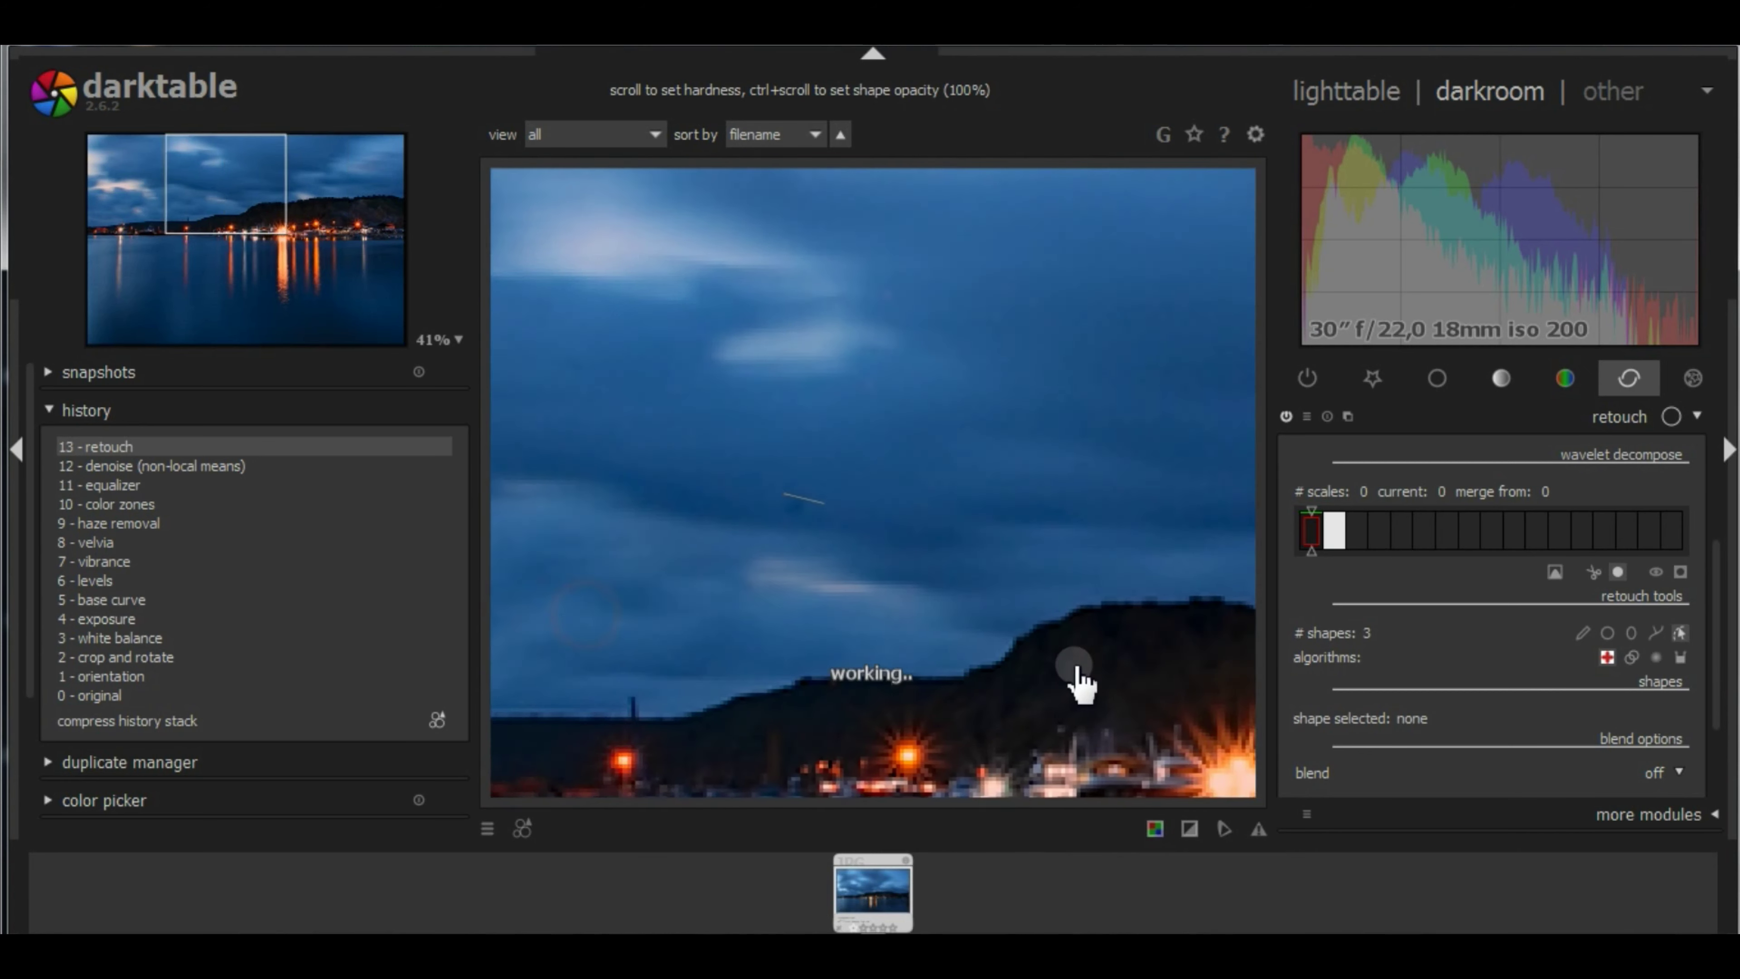
left_click_drag(710, 649, 1125, 689)
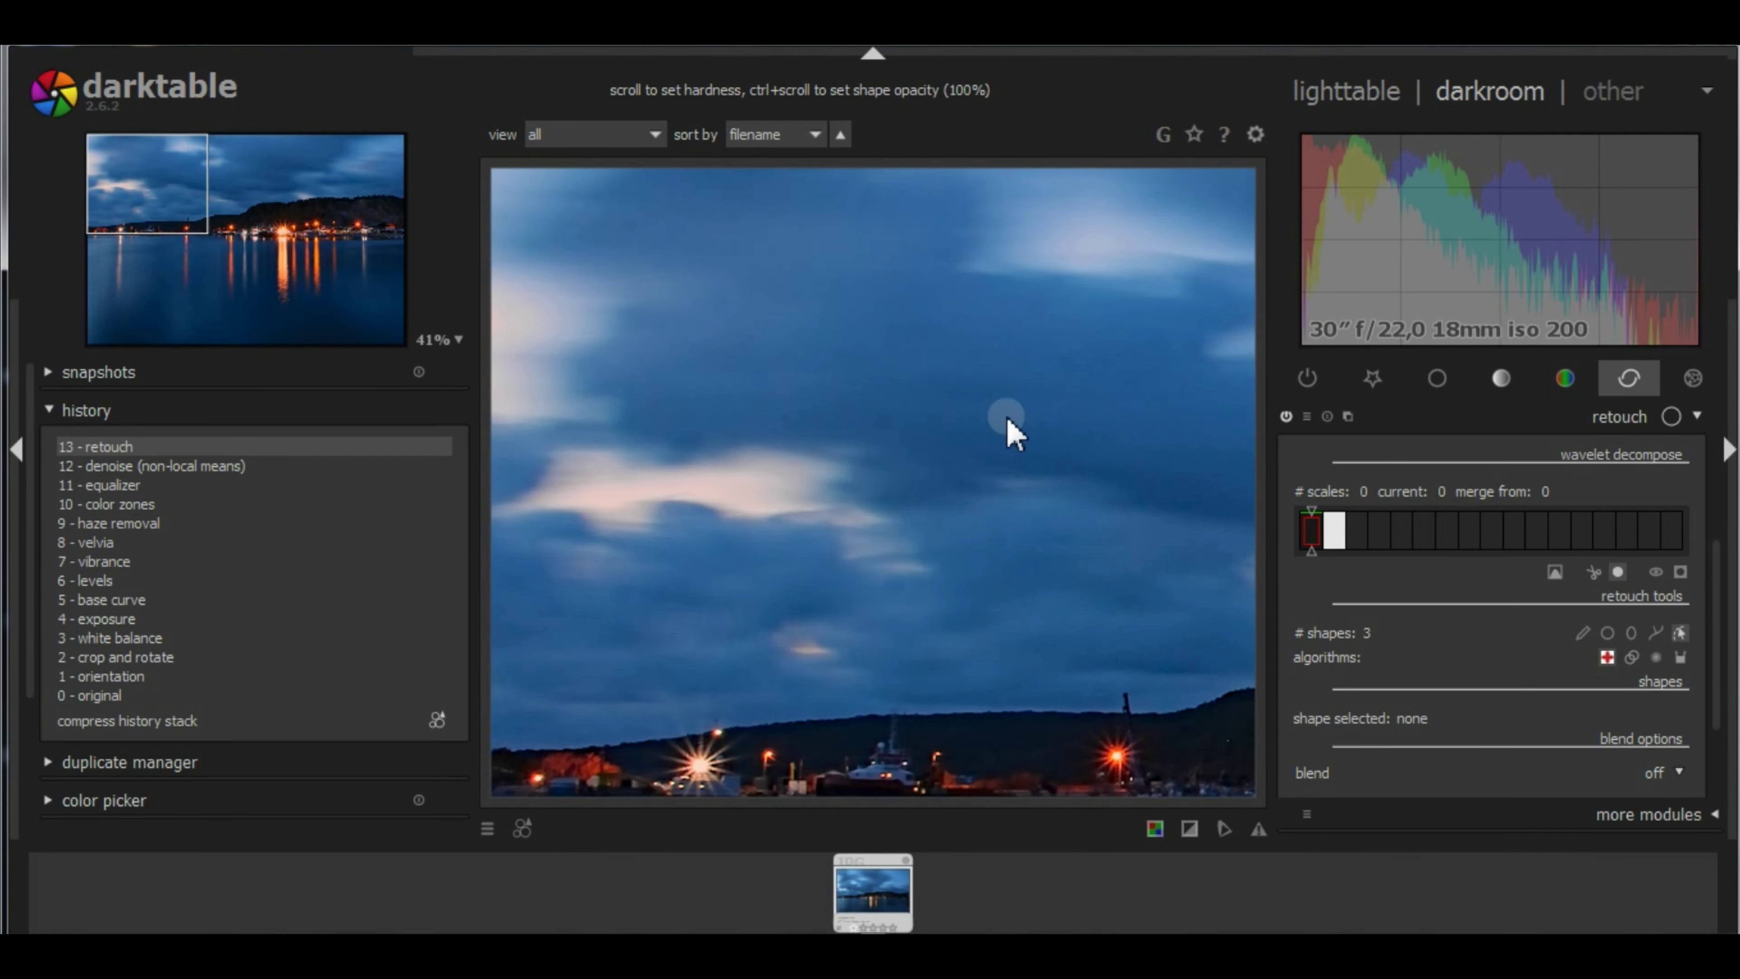
scroll(1012, 432, "up", 2)
left_click_drag(1107, 374, 691, 571)
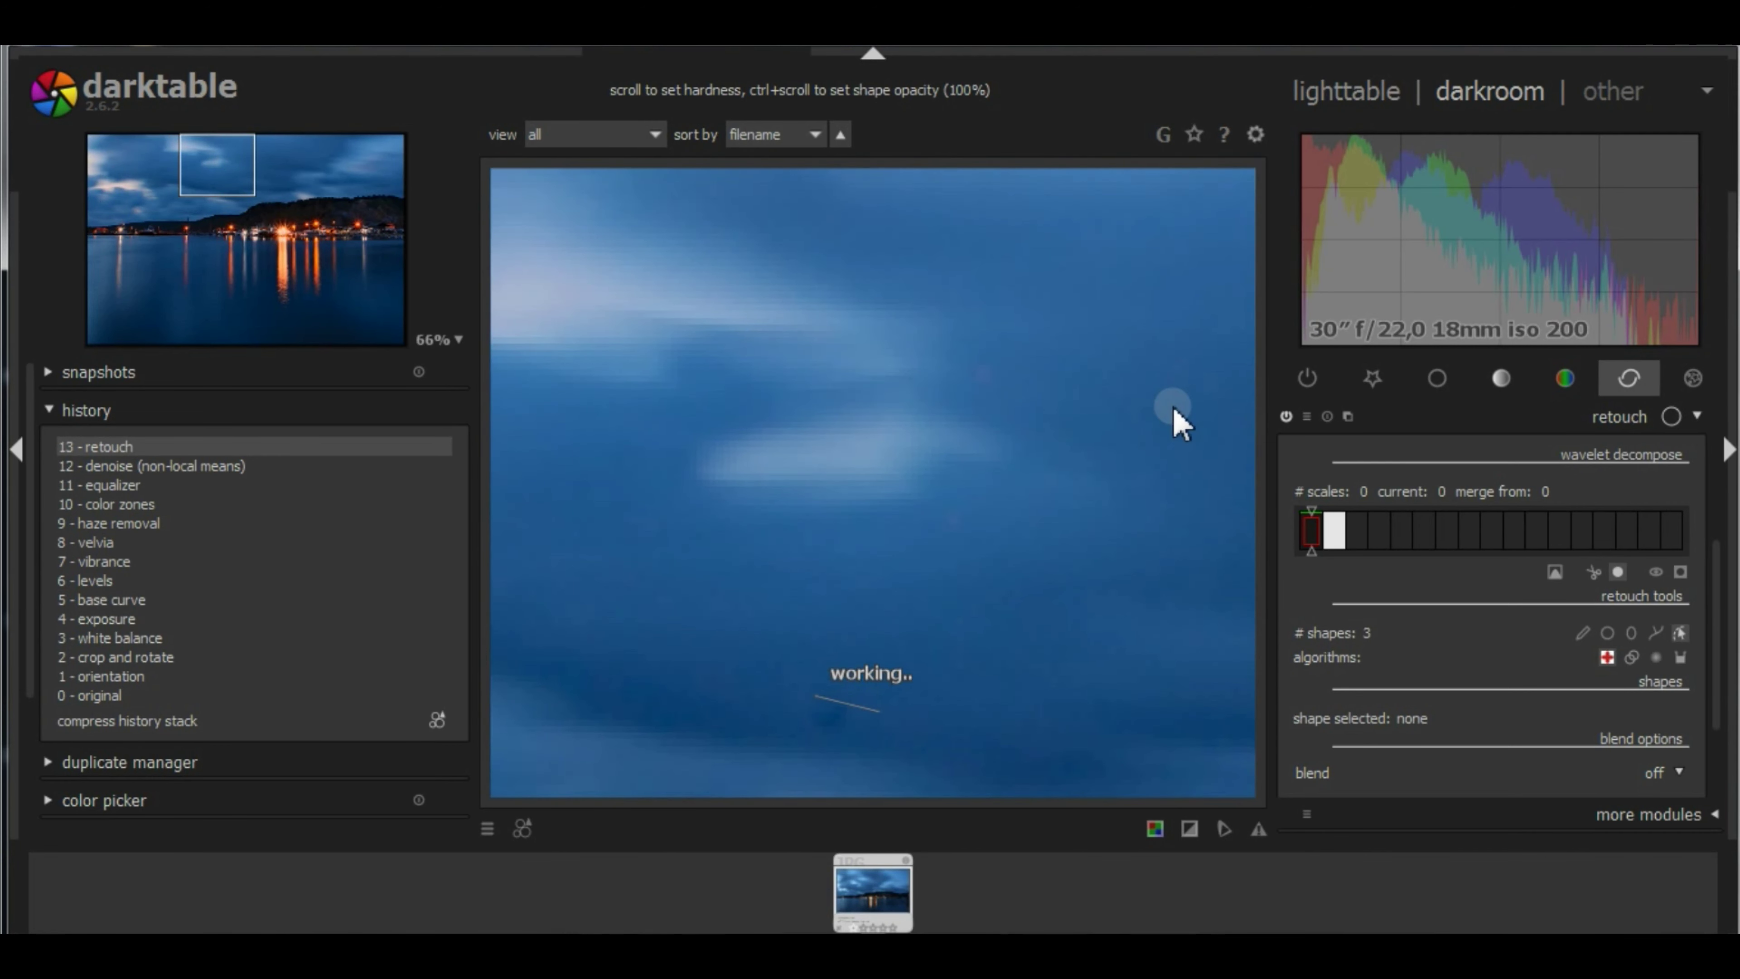
left_click_drag(1175, 421, 730, 544)
left_click_drag(917, 493, 812, 528)
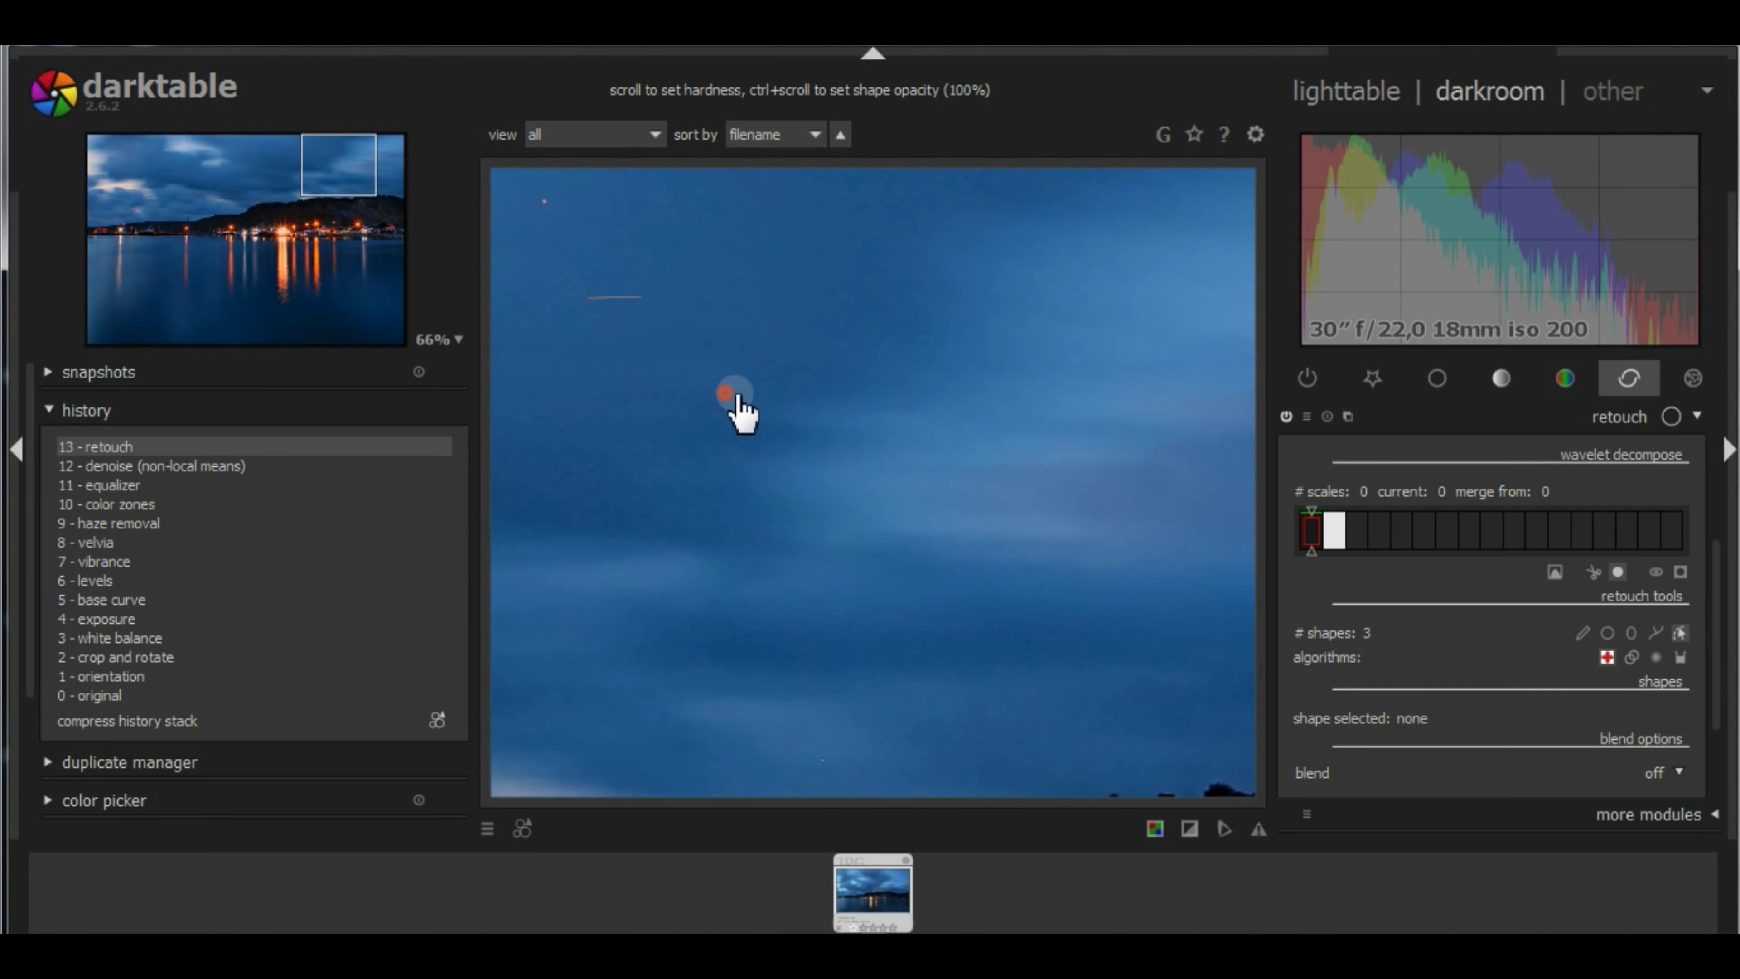
left_click_drag(737, 400, 1076, 521)
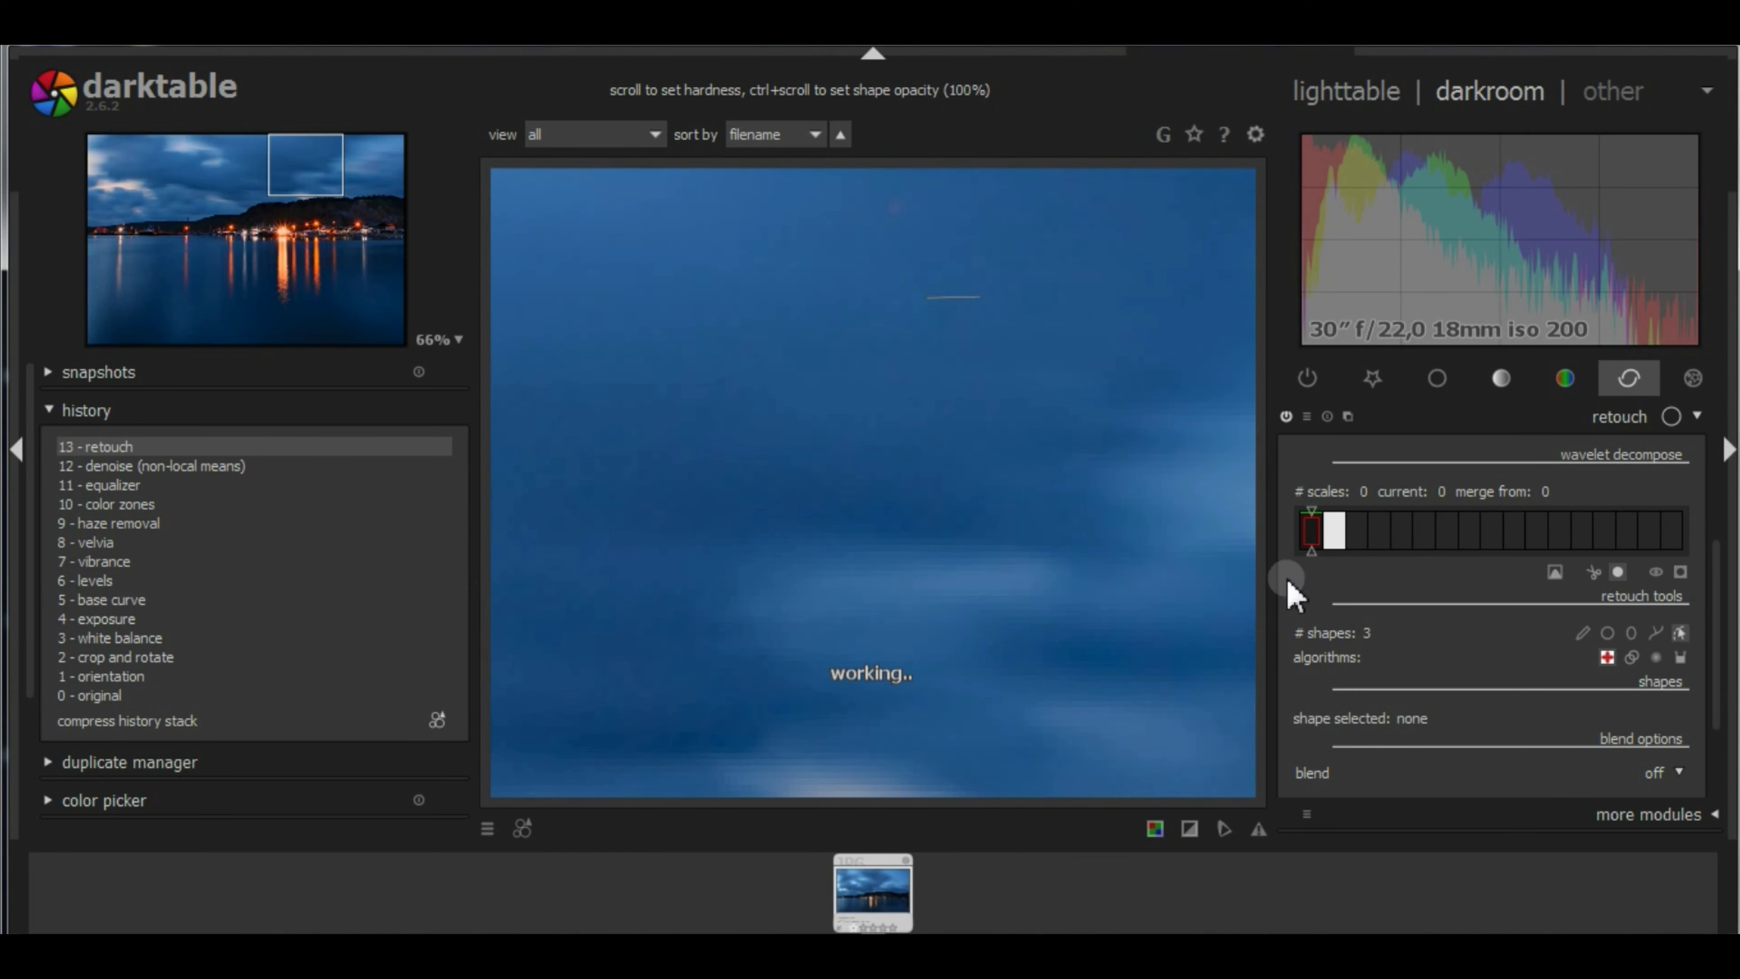
Paint two more retouch strokes over sky spots, fit the photo, and compress history.
left_click(1583, 637)
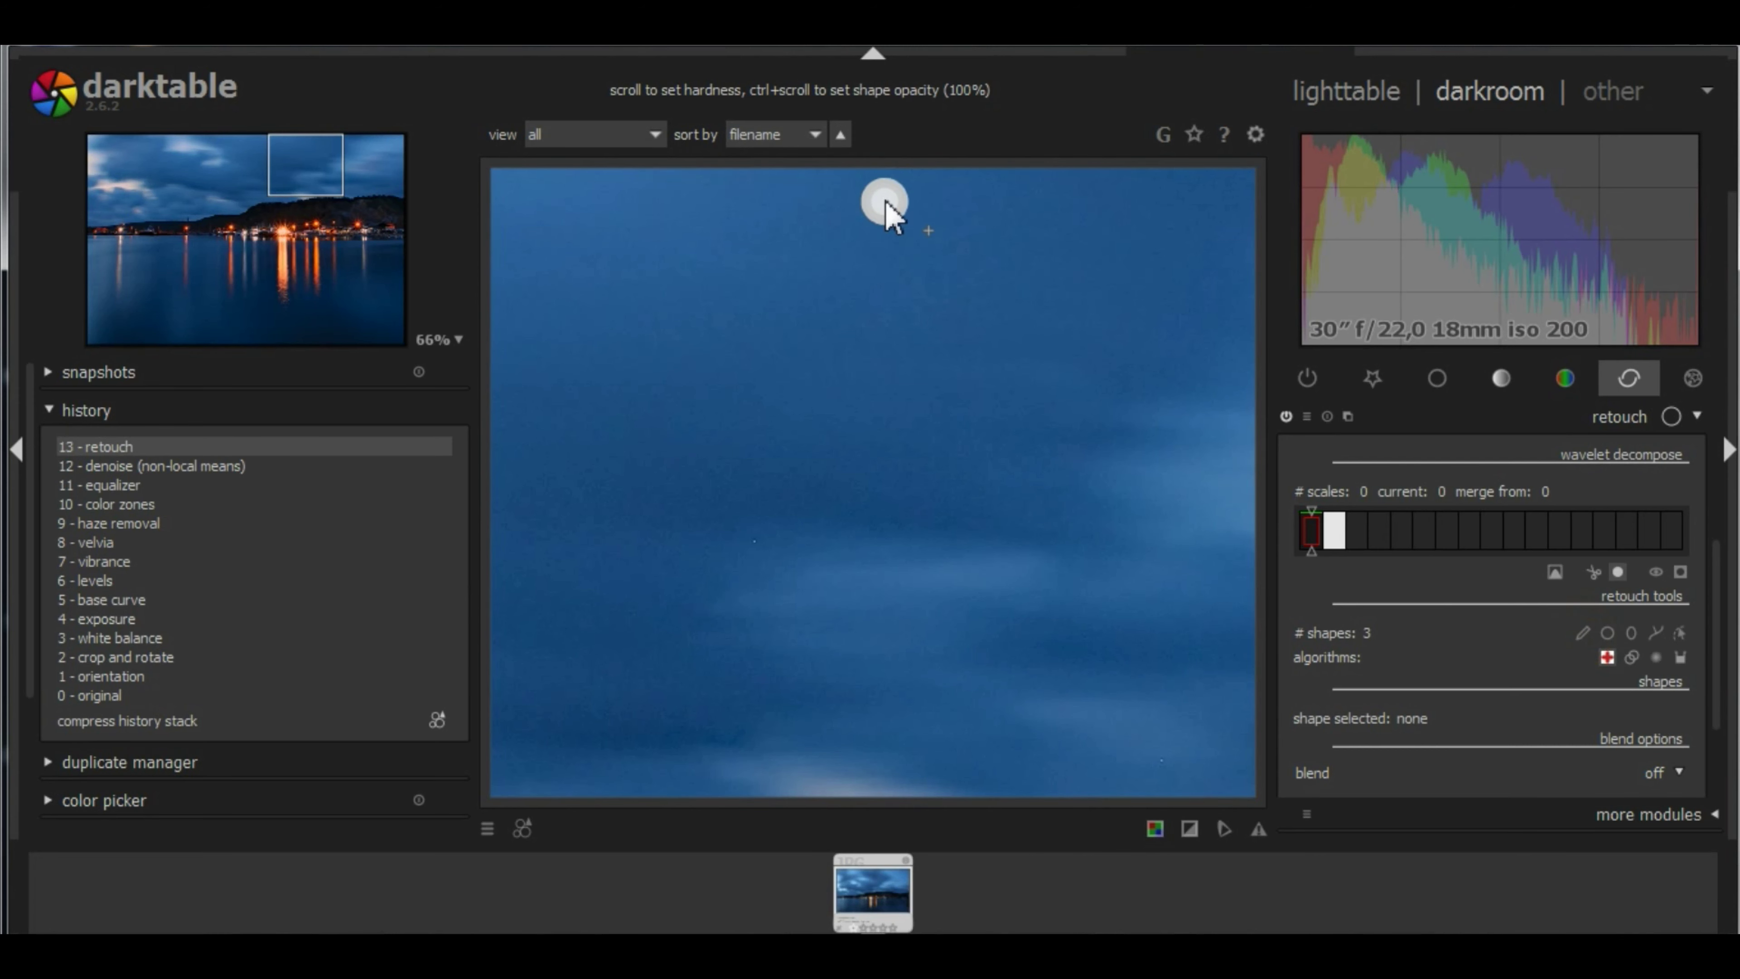
left_click_drag(883, 201, 927, 226)
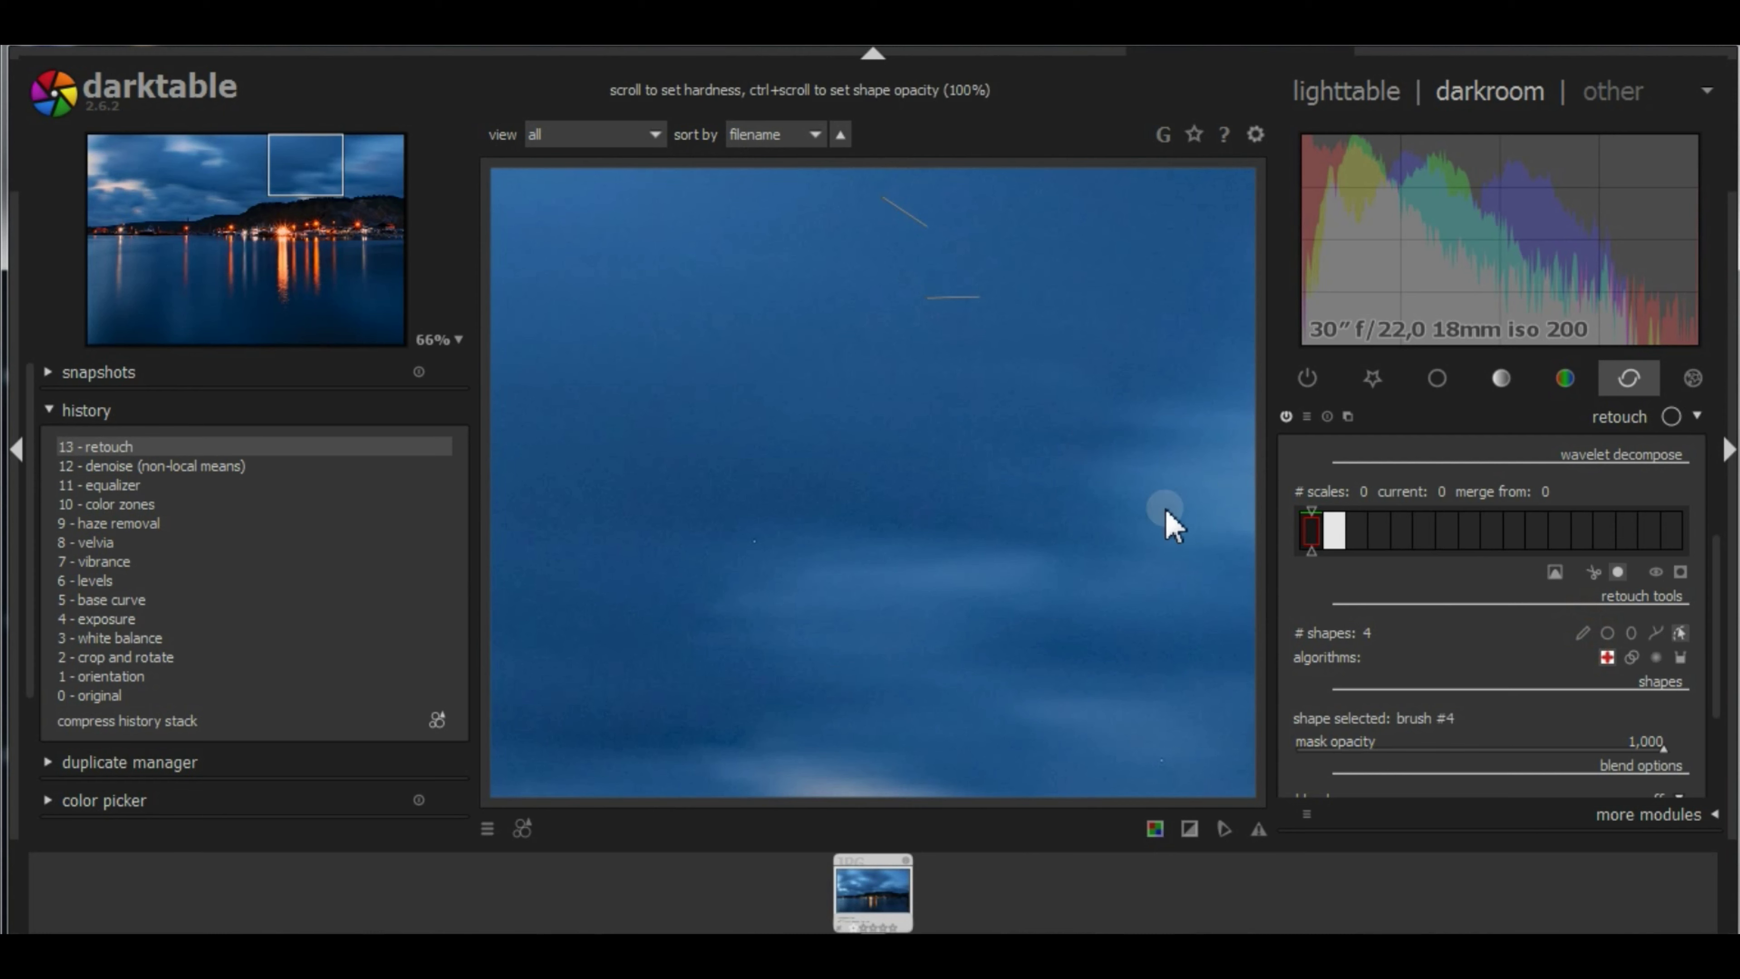
left_click(1581, 634)
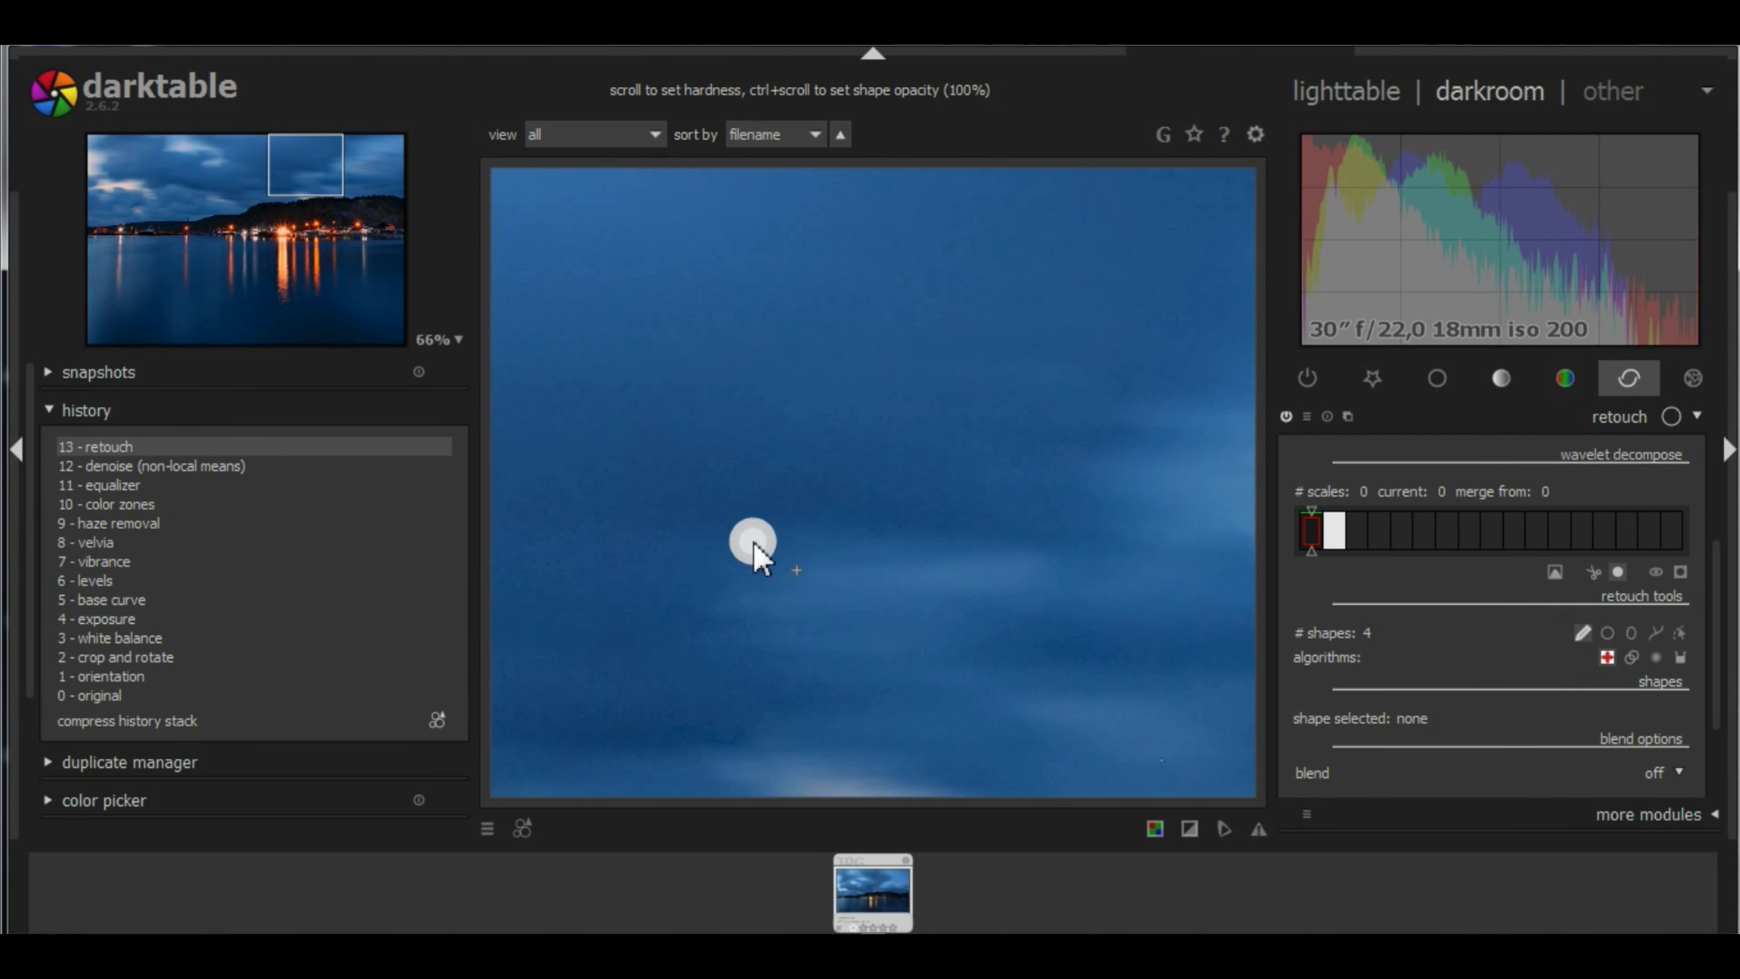
left_click_drag(751, 543, 794, 568)
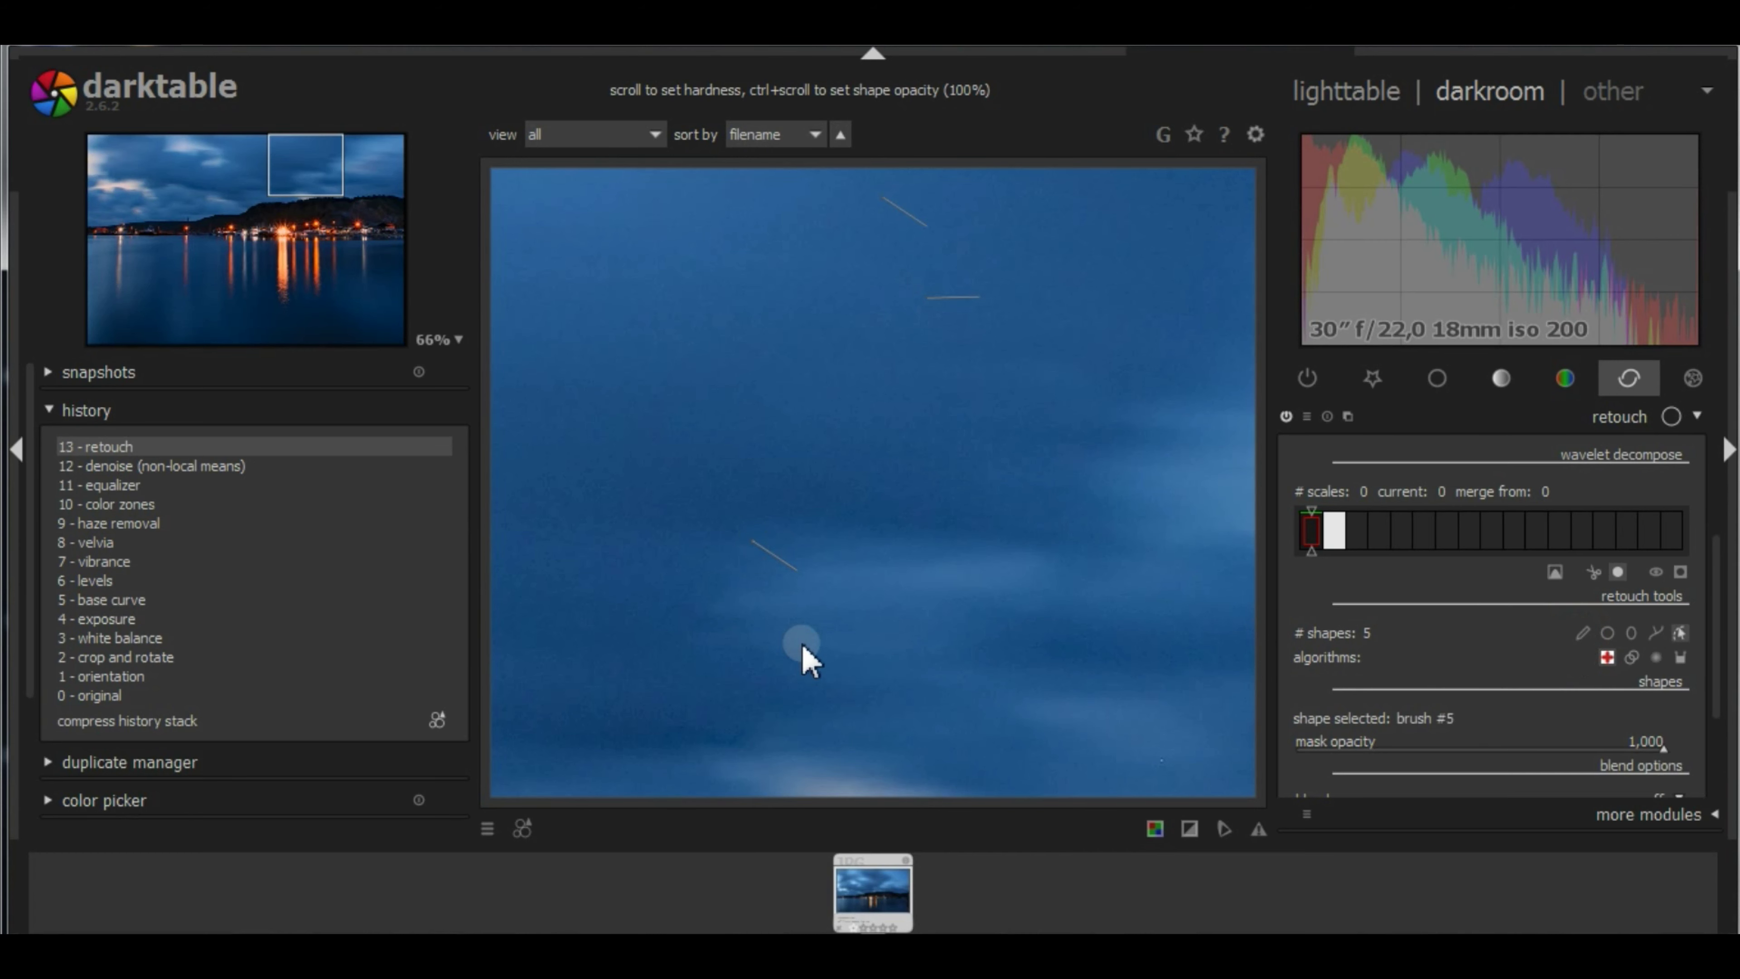
middle_click(945, 472)
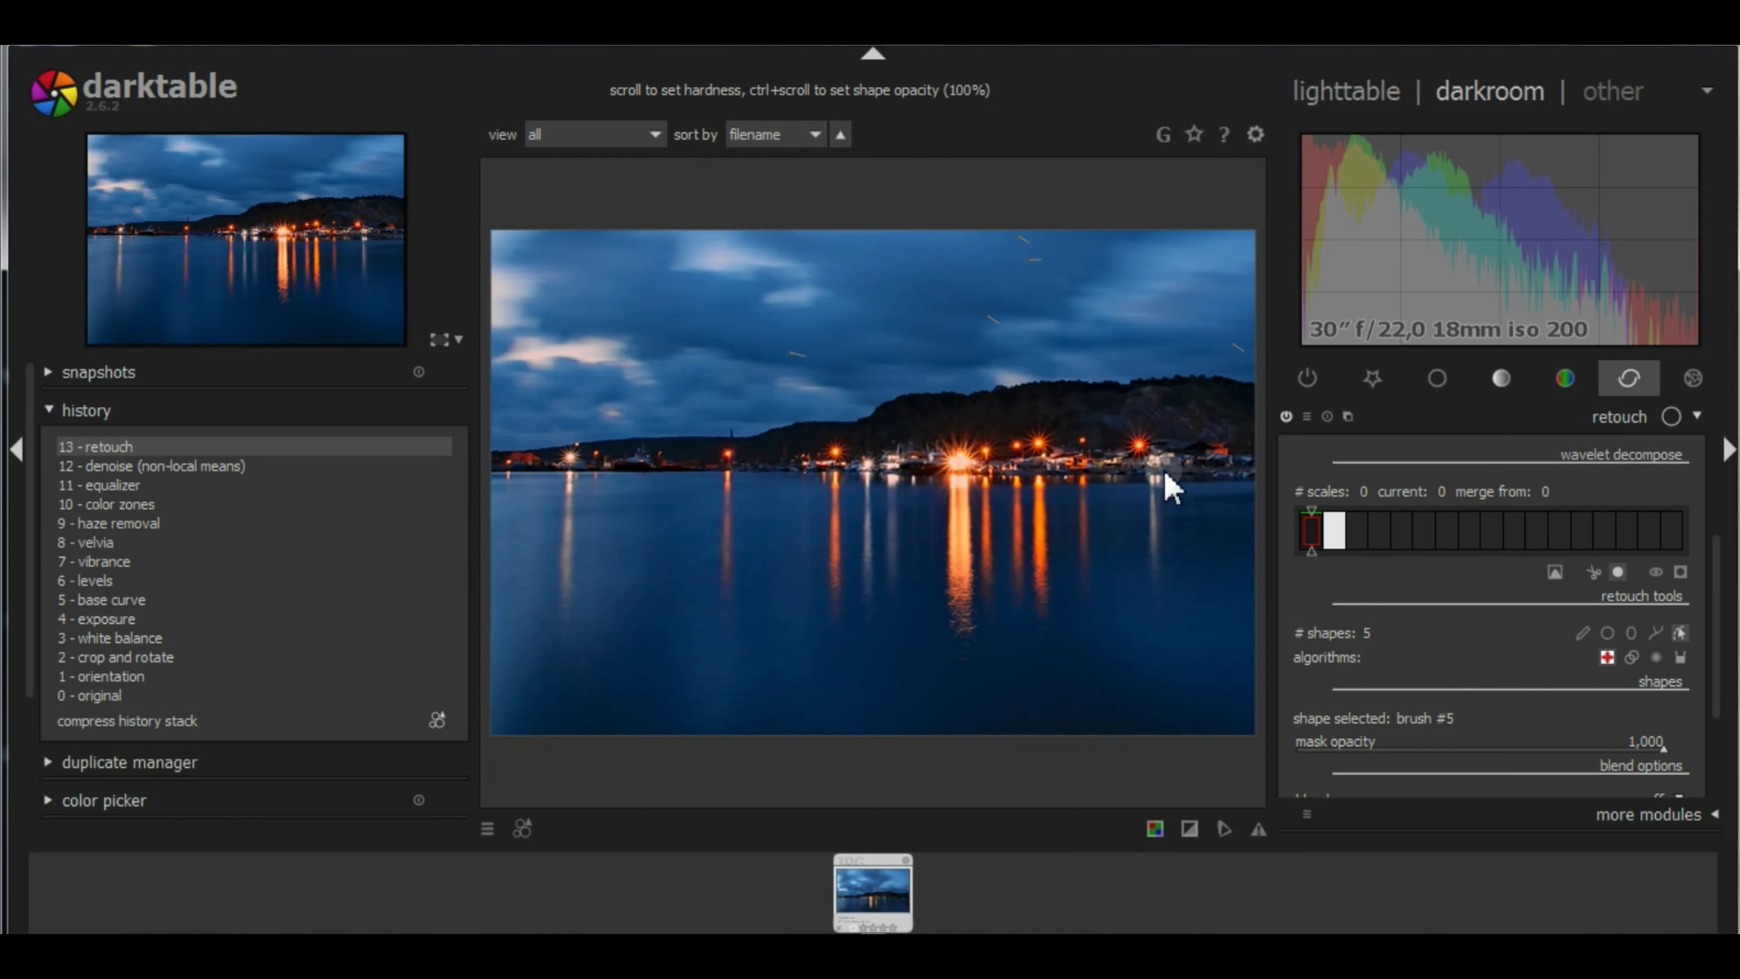
left_click(166, 719)
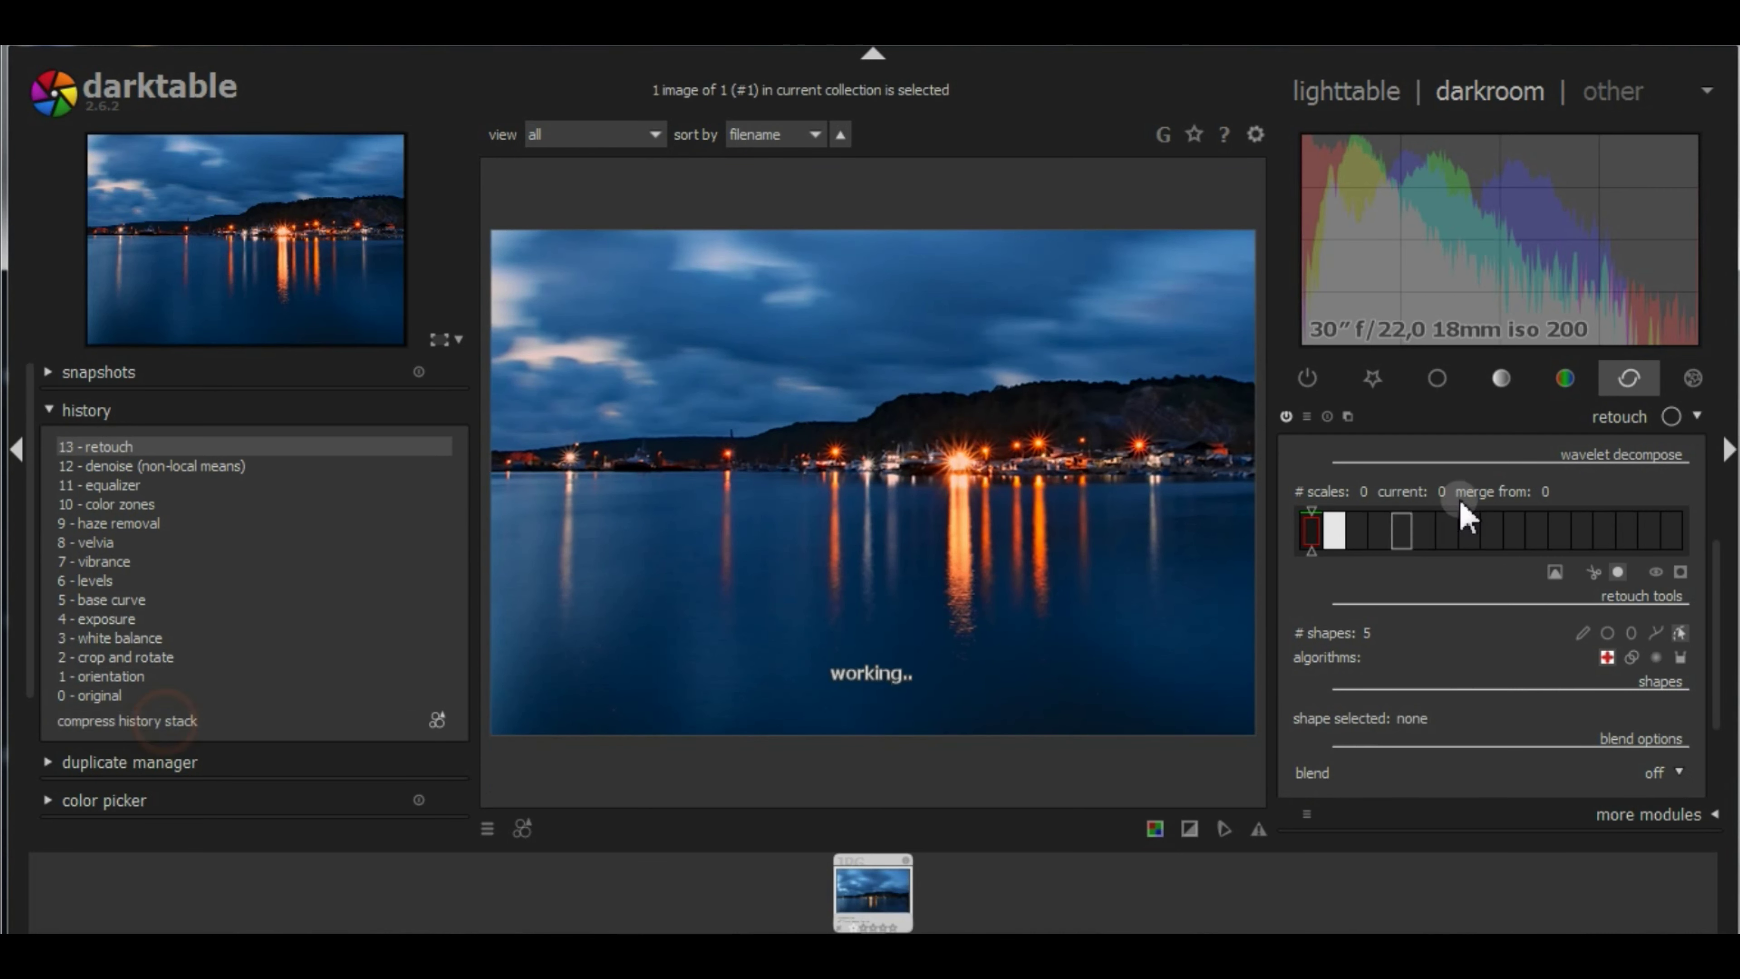
Set contrast brightness saturation brightness to 0,08, comparing the module off and on.
left_click(1438, 379)
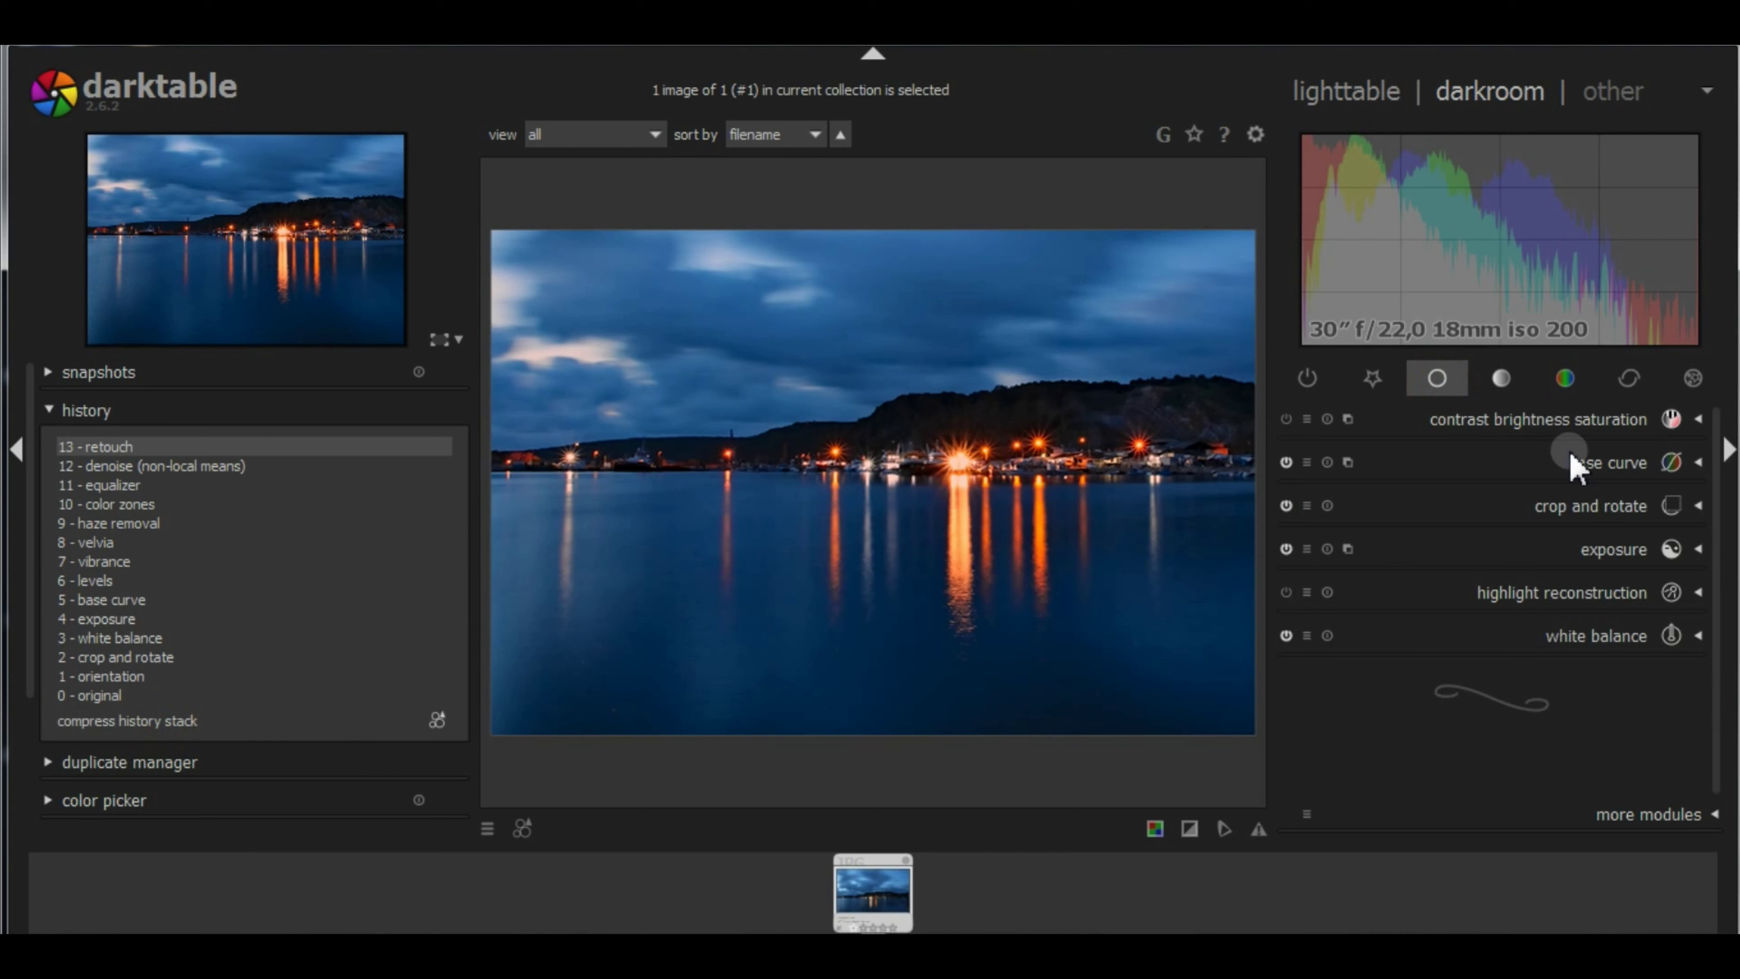
left_click(1621, 425)
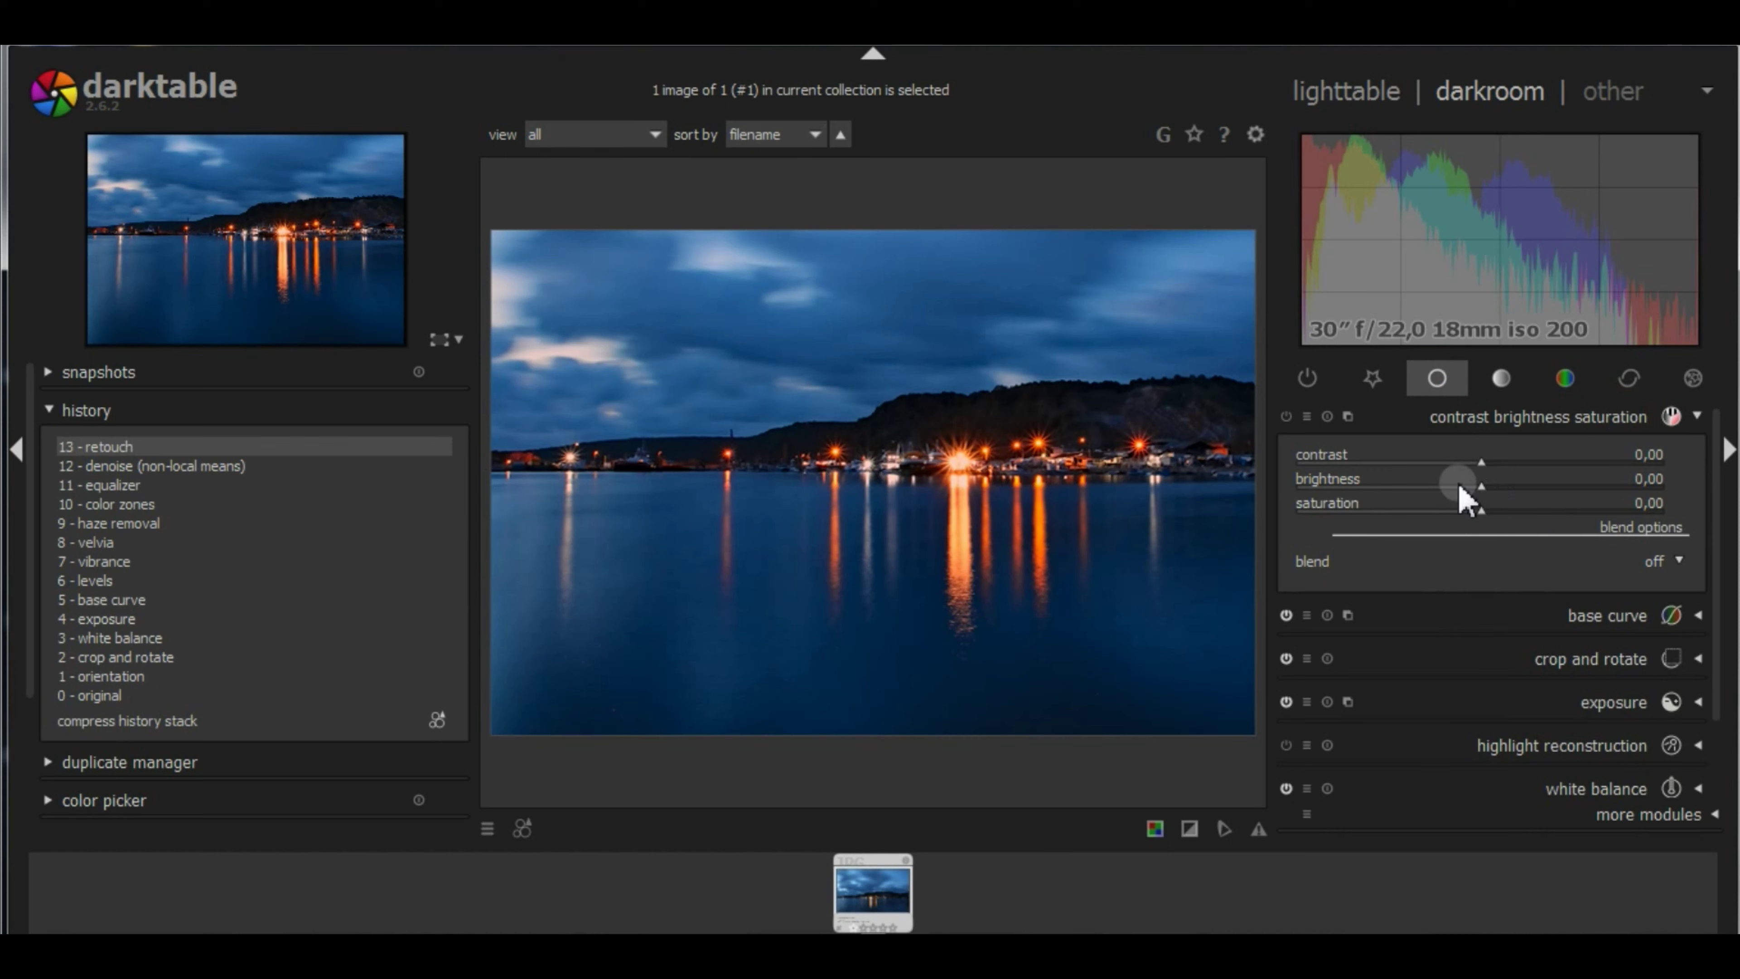
scroll(1462, 493, "up", 6)
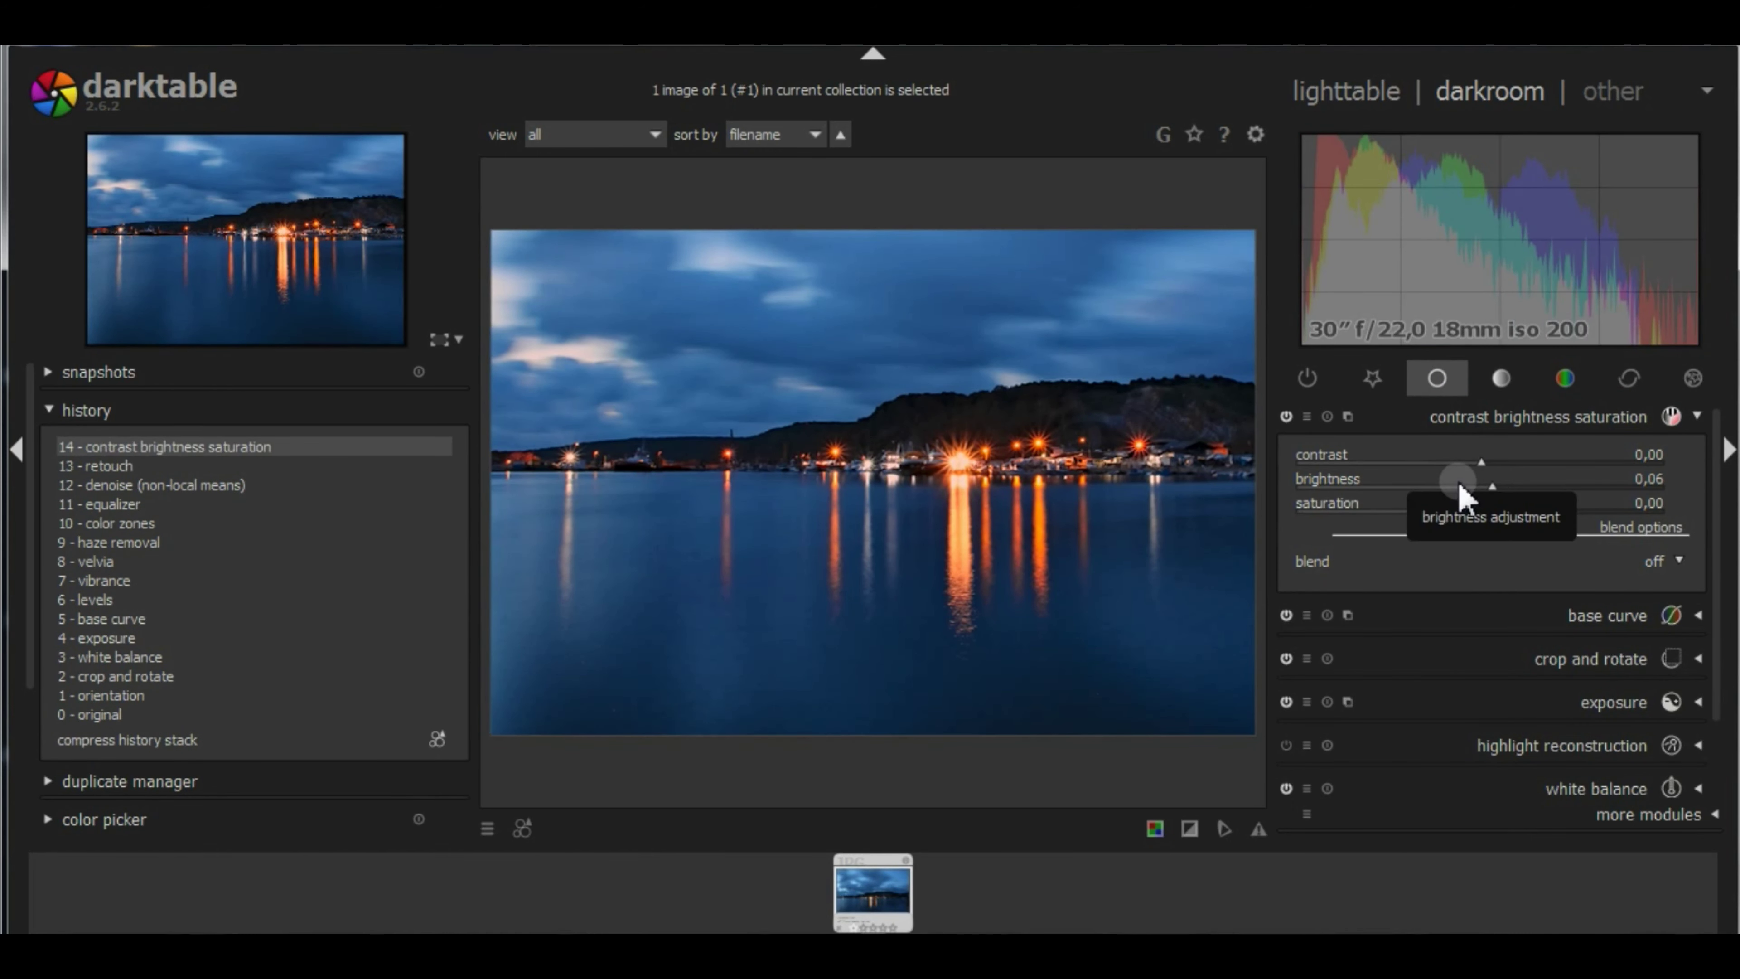
scroll(1462, 492, "up", 2)
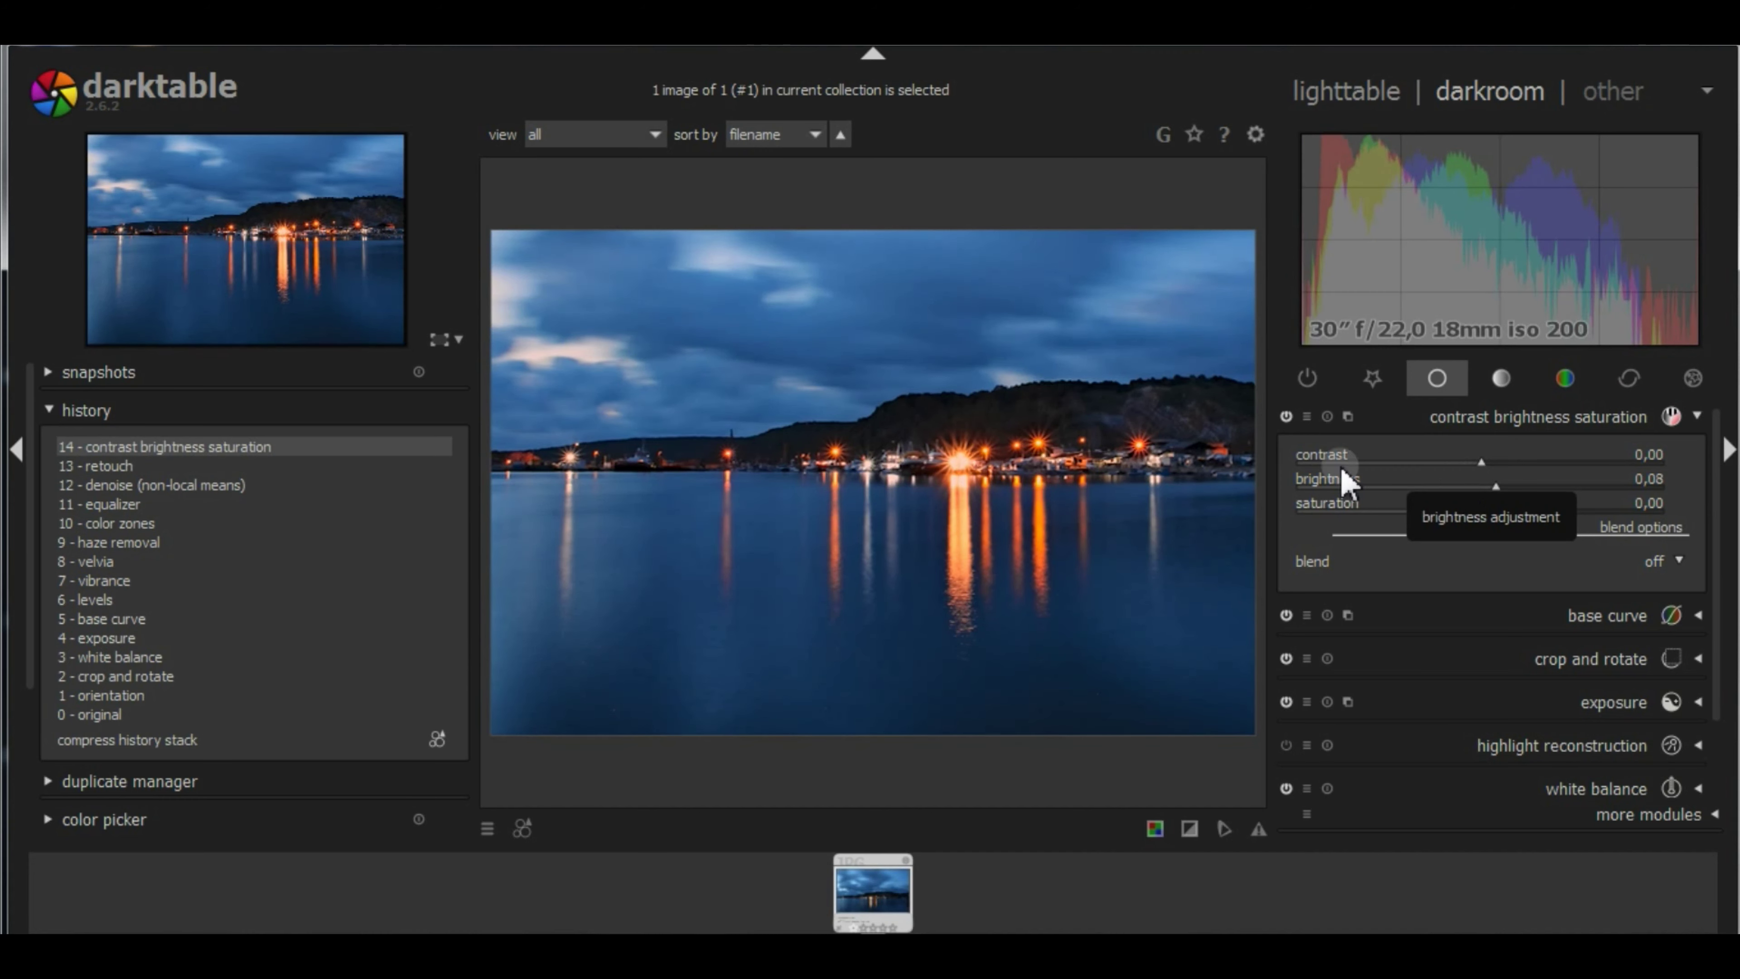
left_click(1288, 418)
left_click(1290, 419)
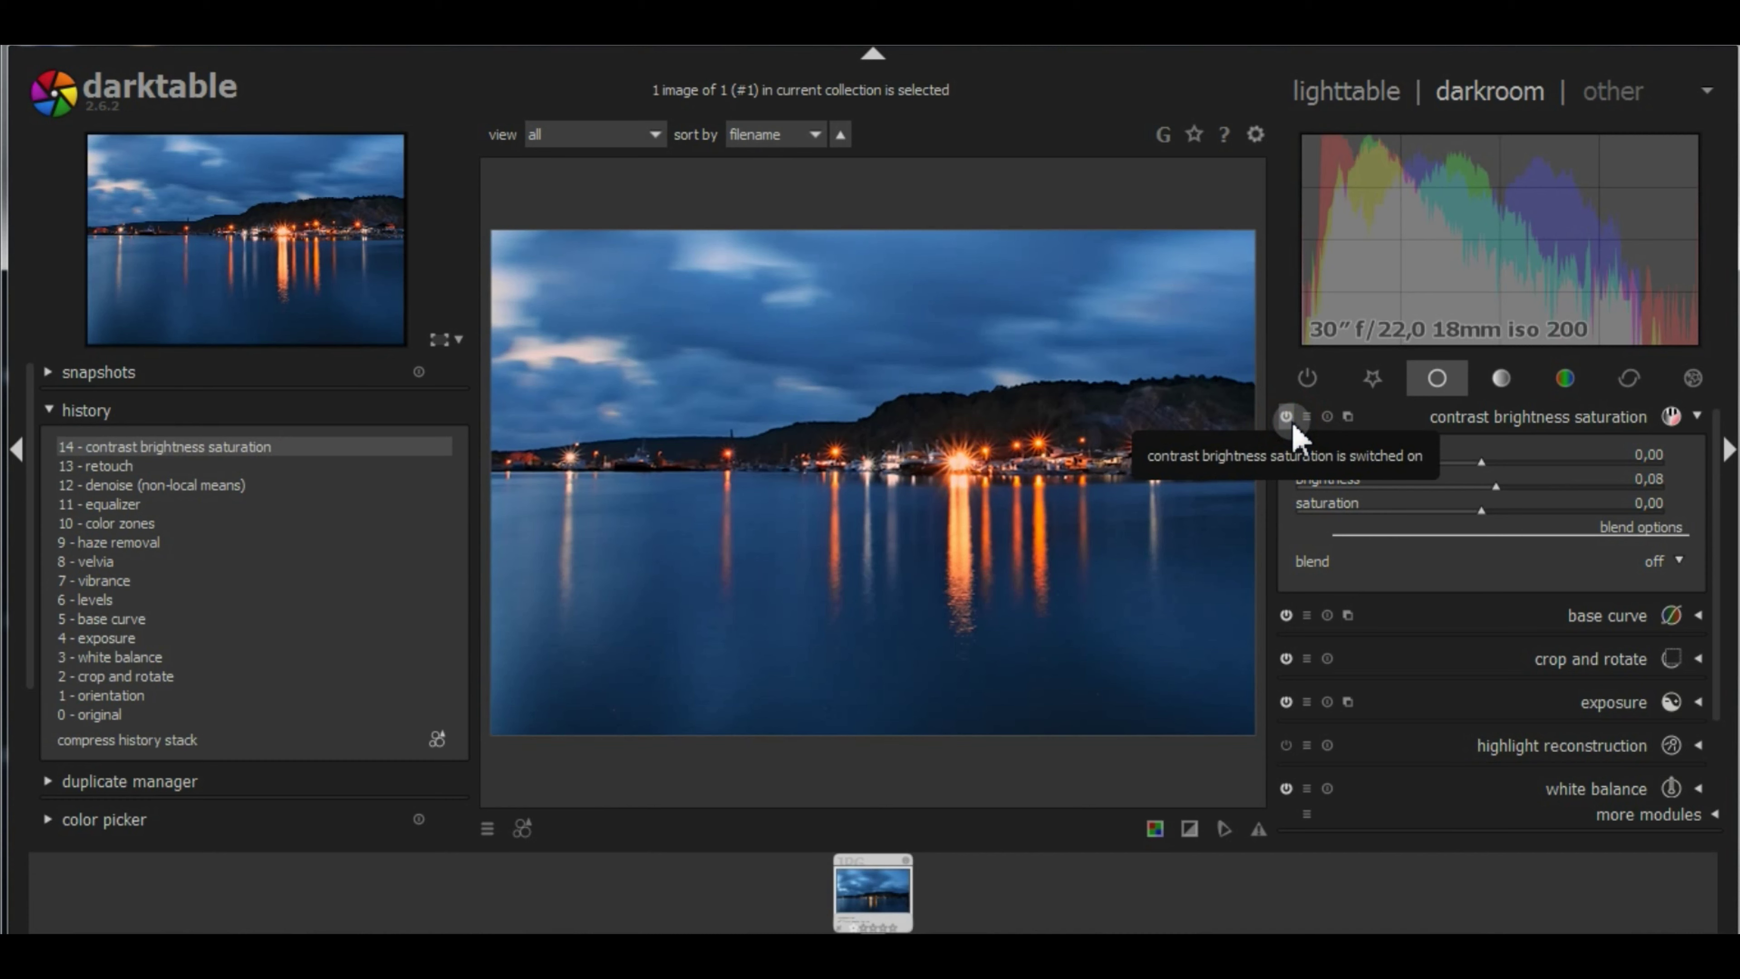
left_click(1589, 418)
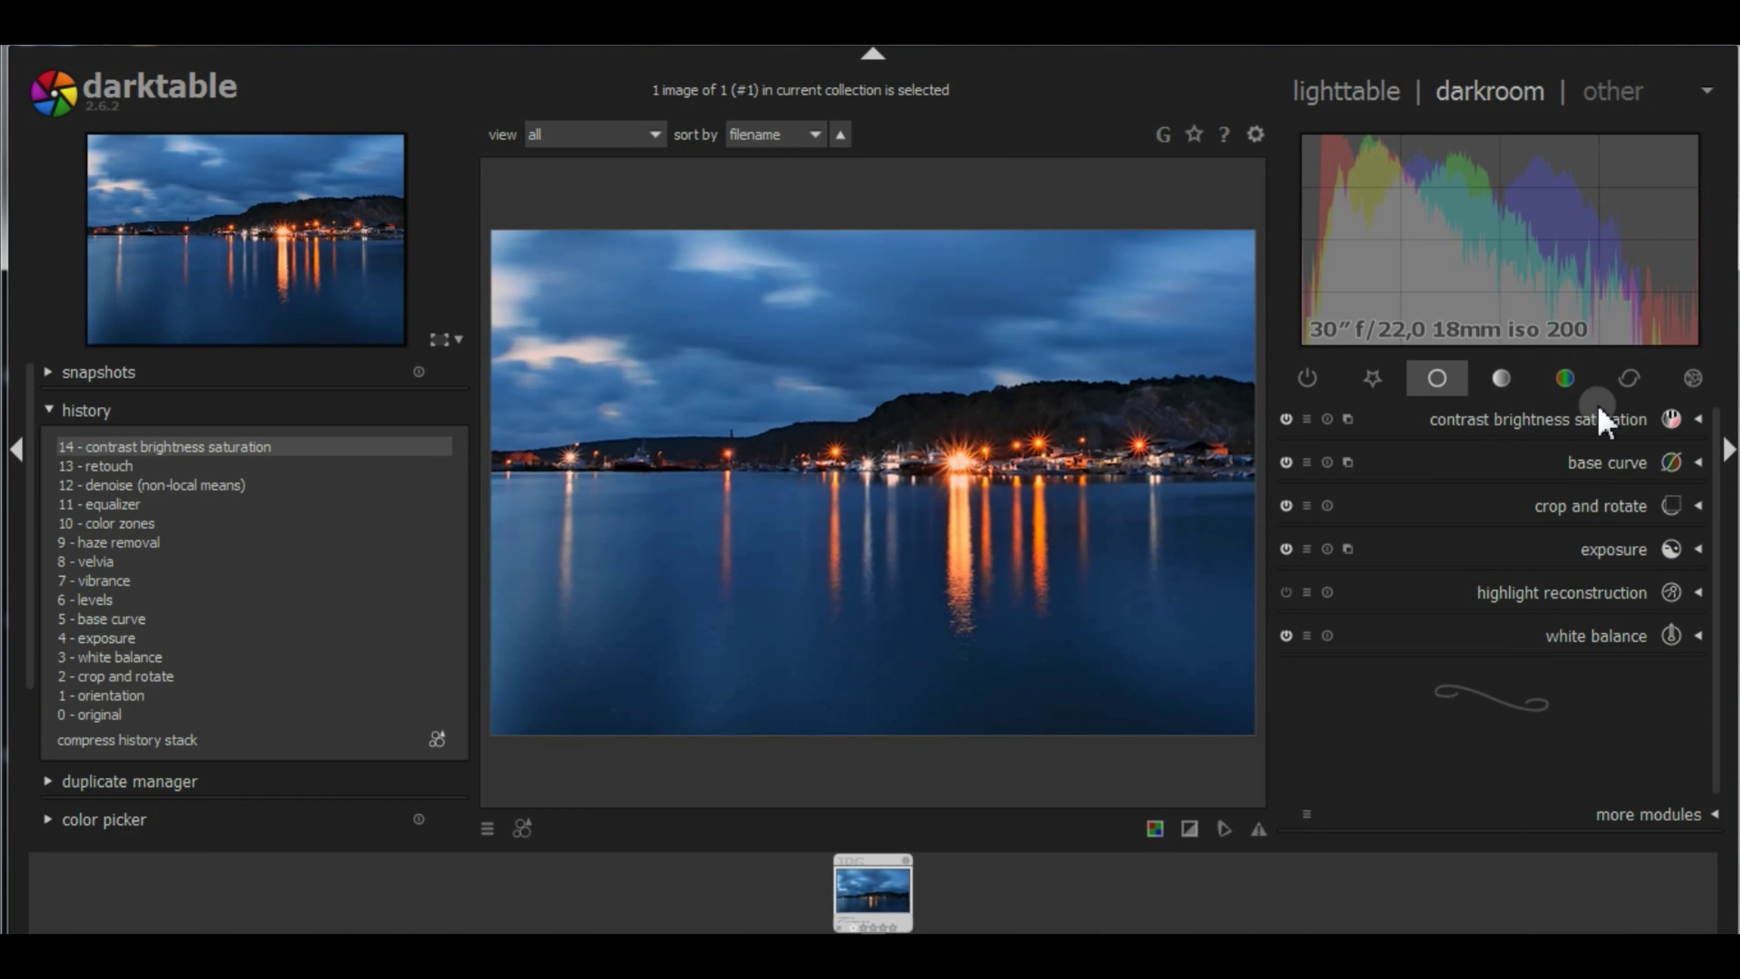
Expand color look up table and sample the pale sky colour as patch #19.
left_click(1564, 378)
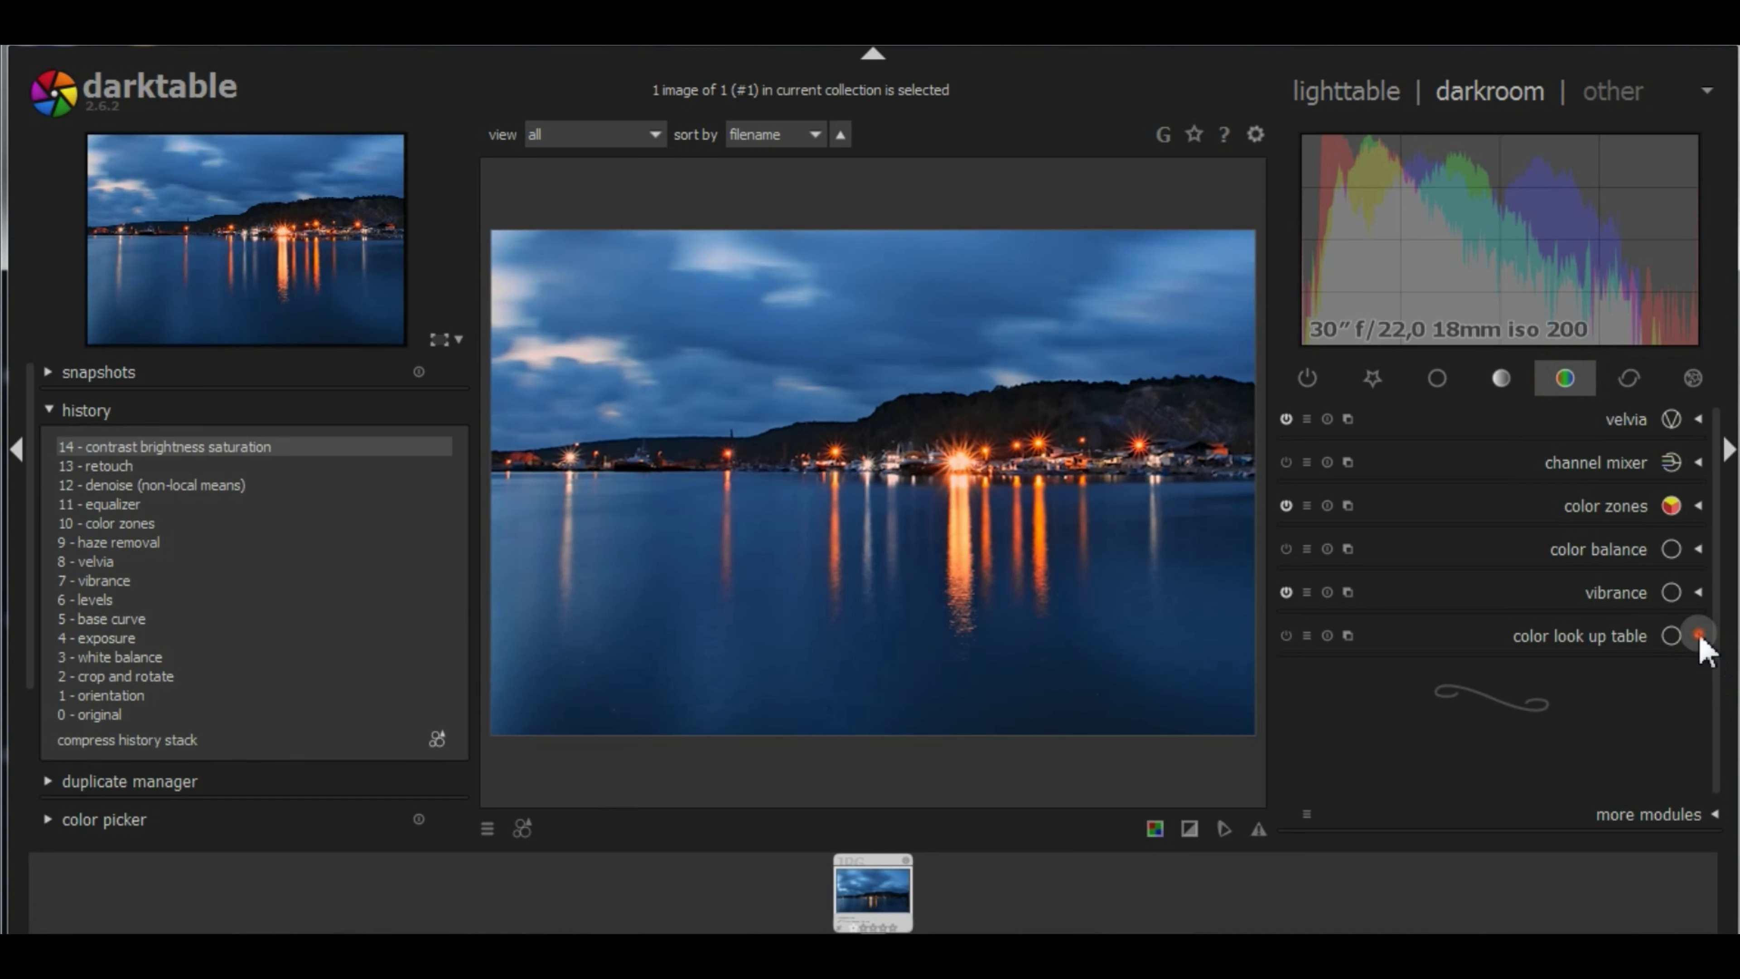
left_click(1699, 635)
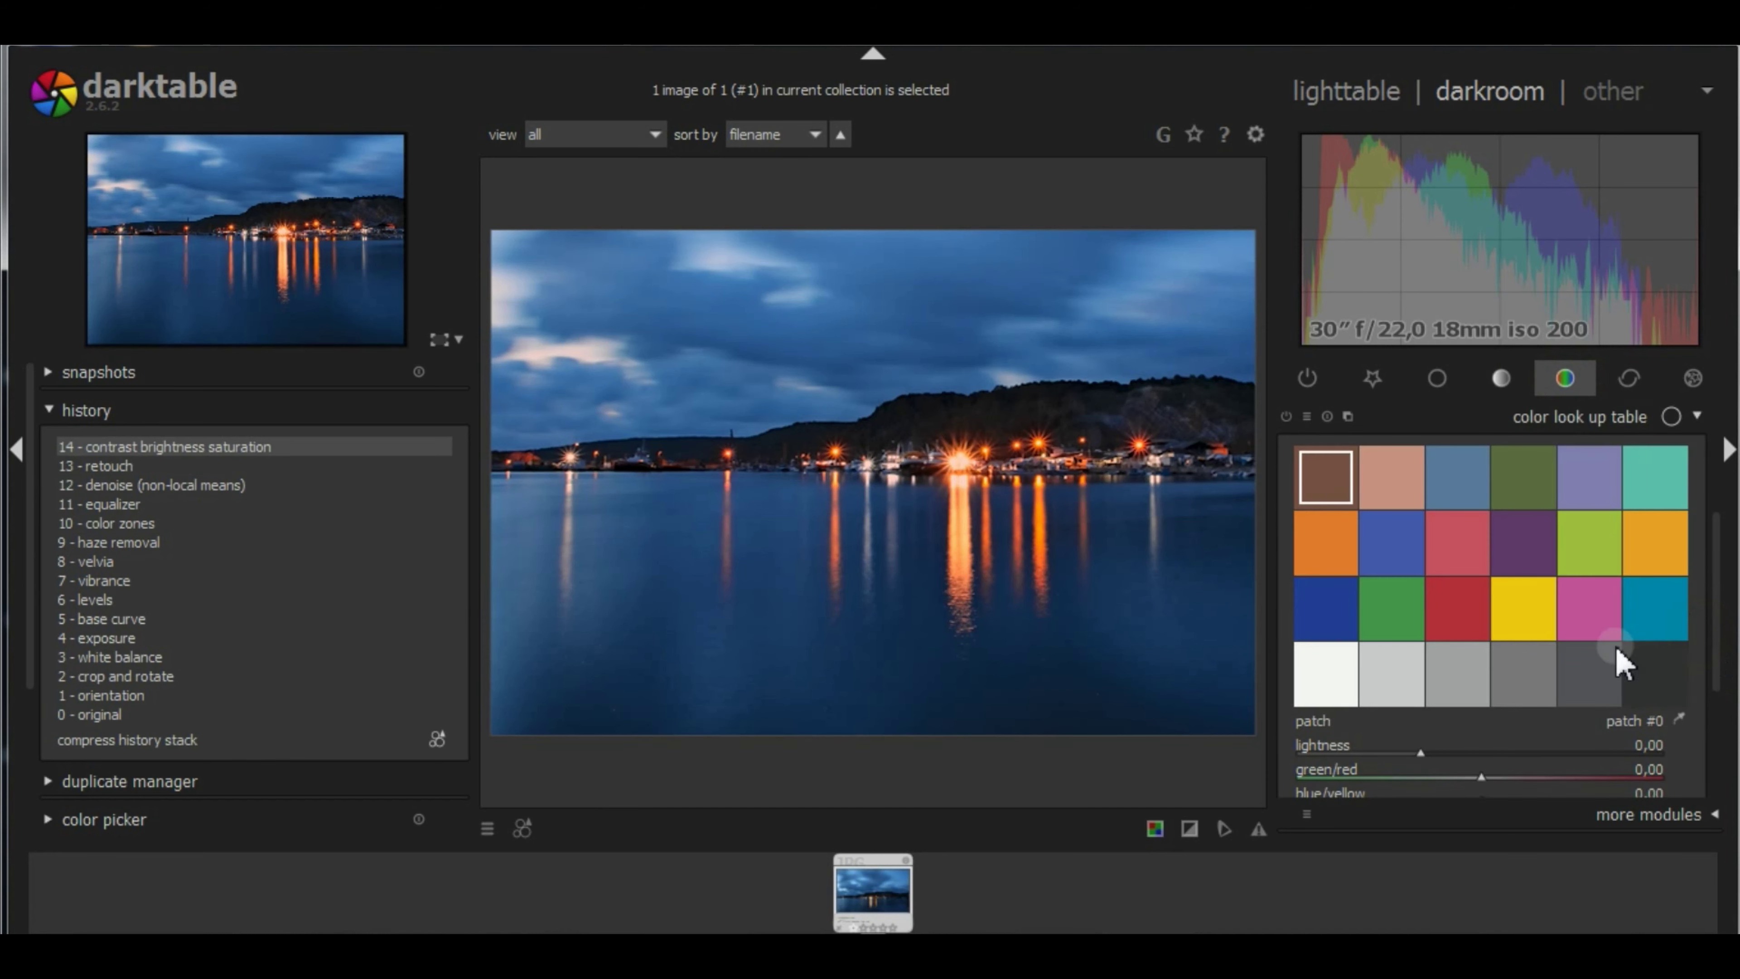
left_click(1681, 721)
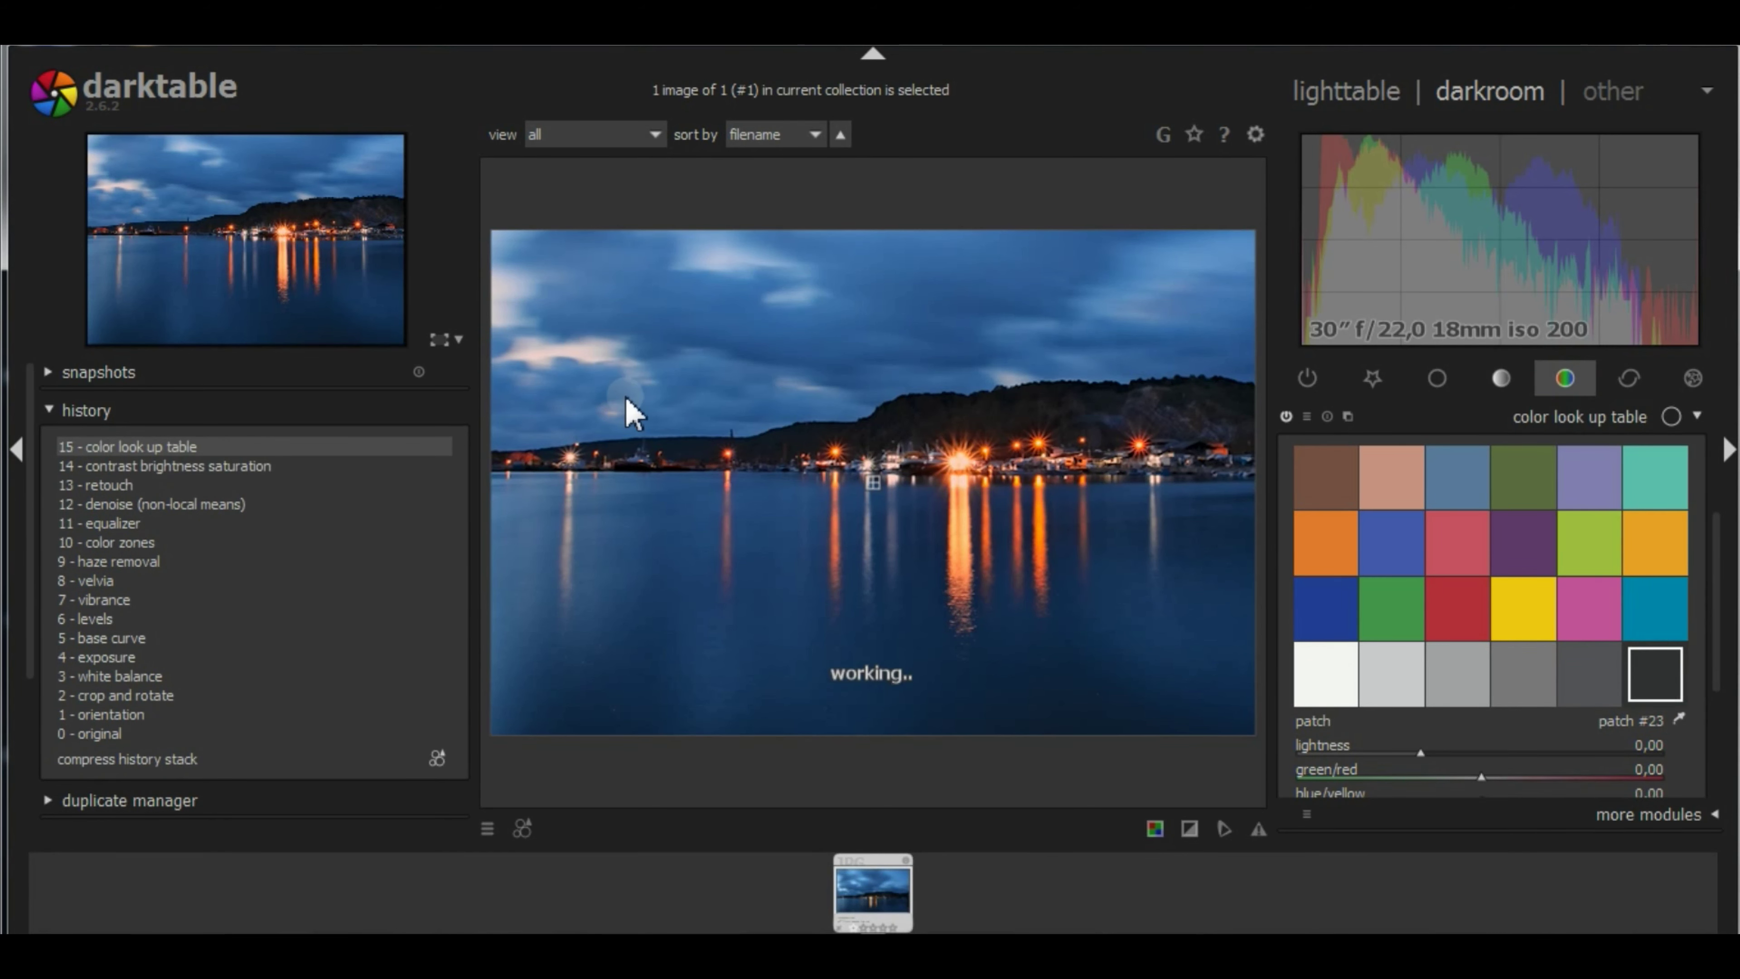
scroll(541, 350, "up", 3)
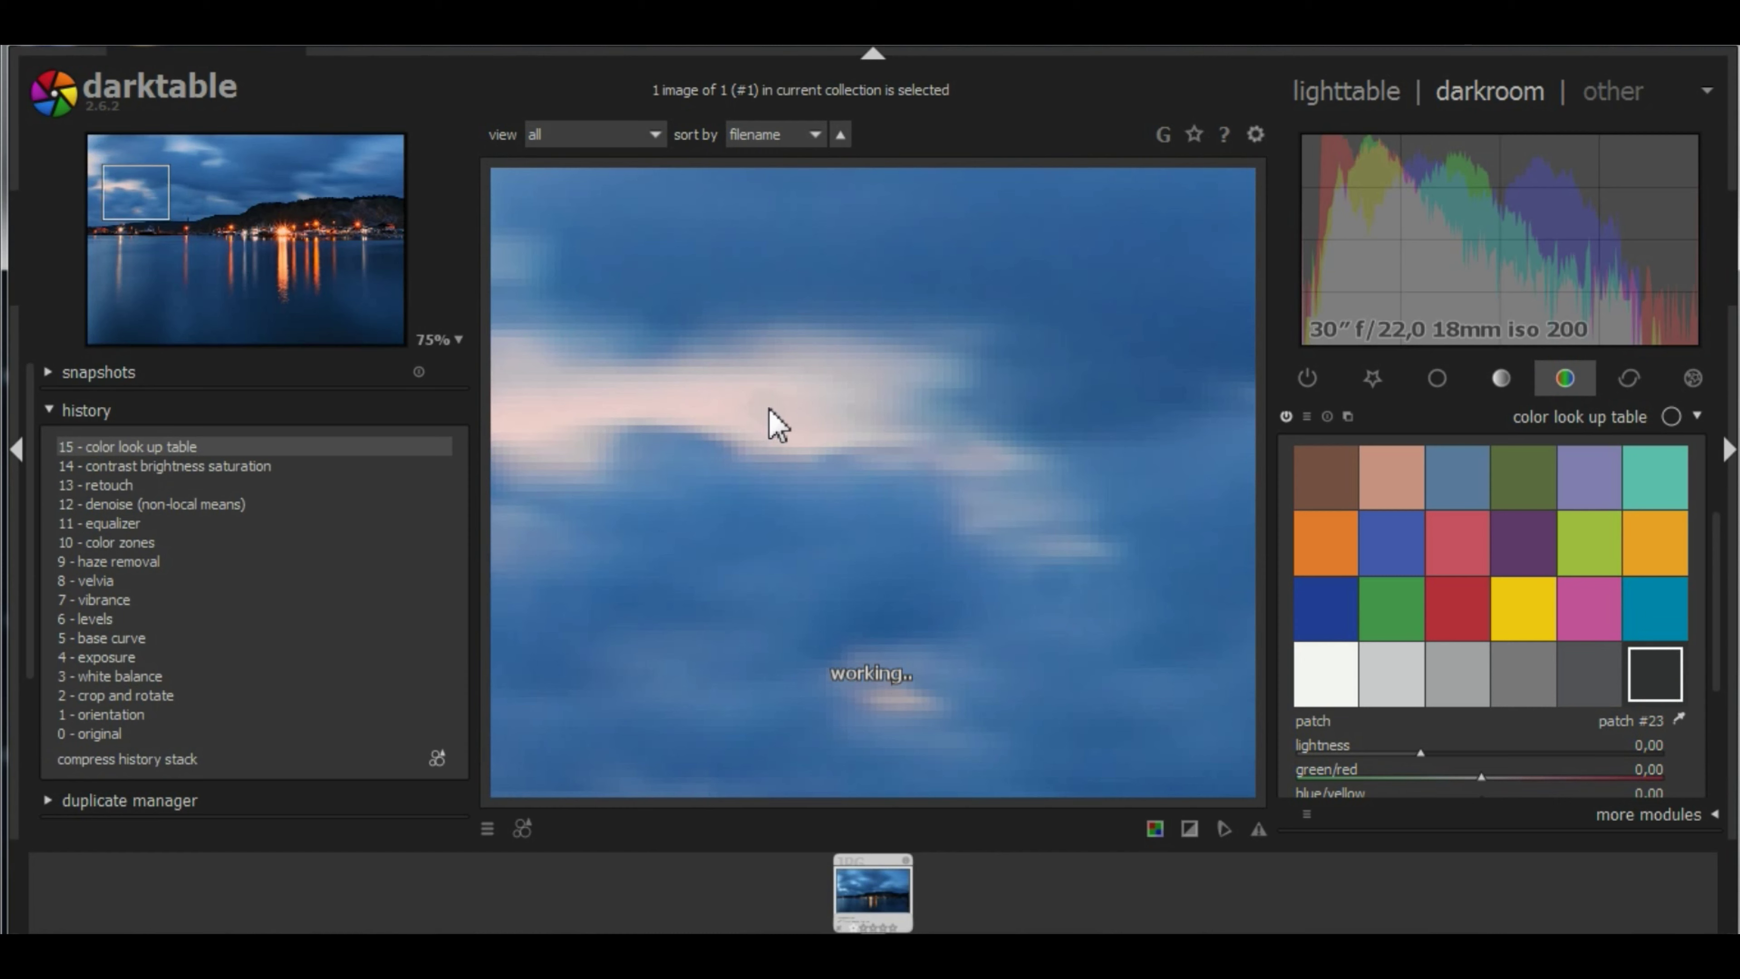
left_click(780, 384)
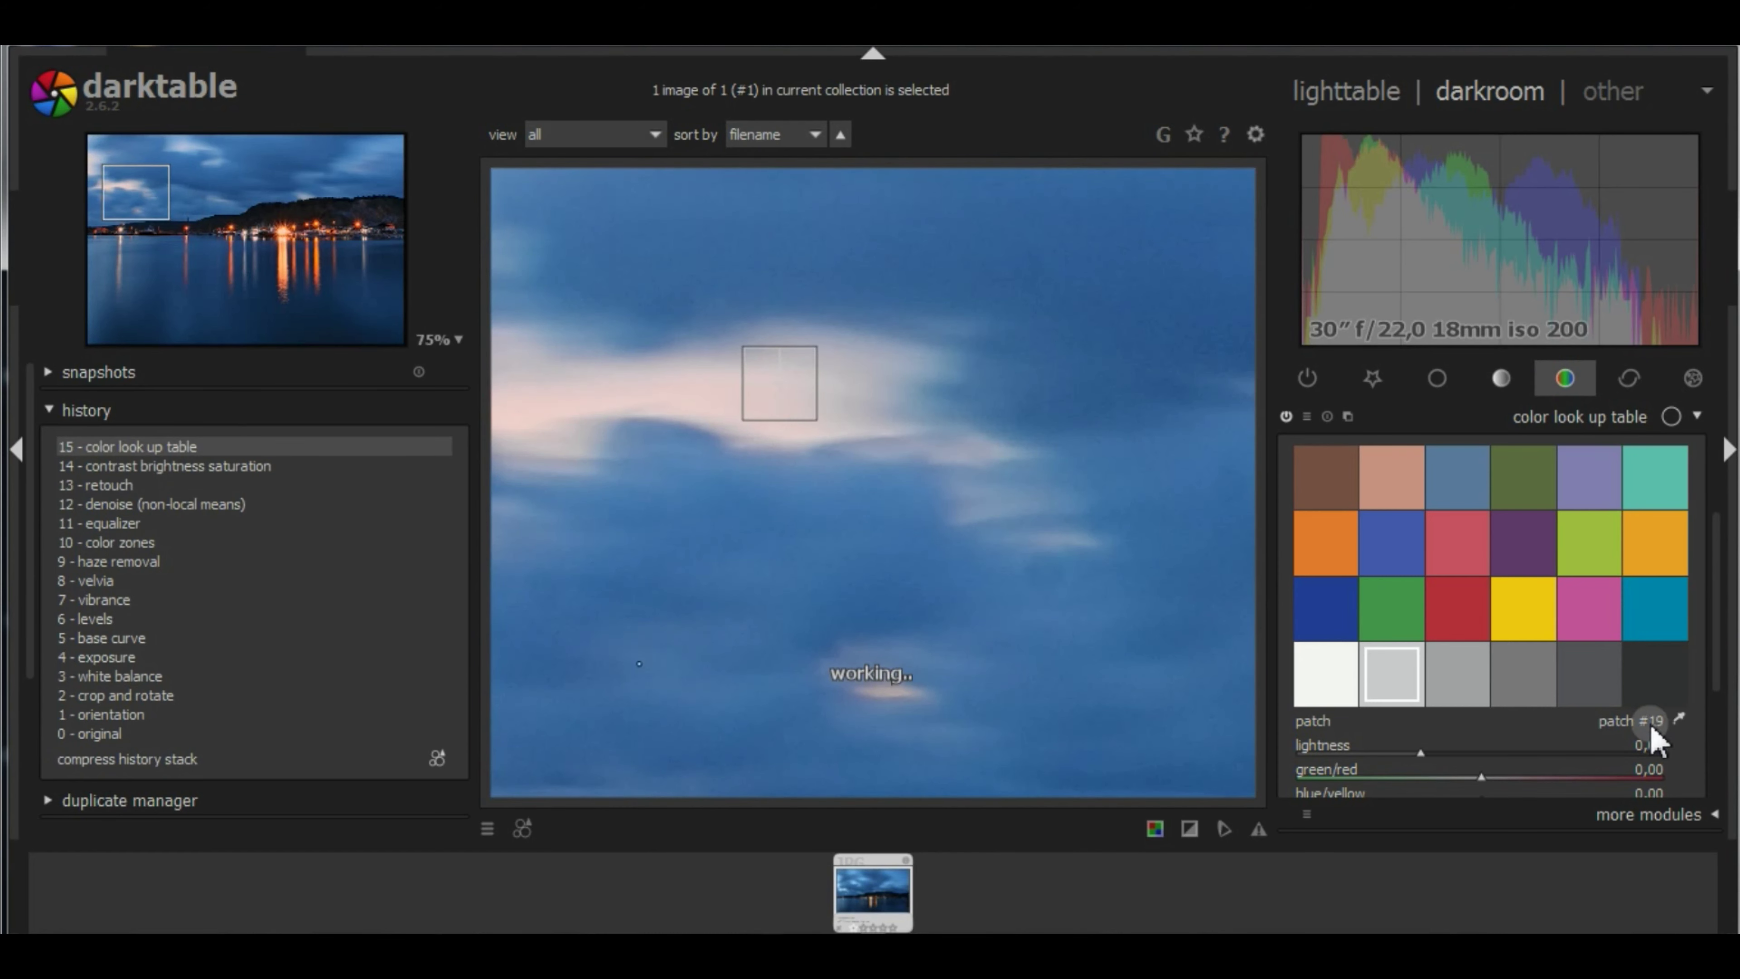
left_click_drag(1724, 581, 1726, 658)
Set patch #19's green/red and blue/yellow both to 16,00.
scroll(1531, 637, "up", 4)
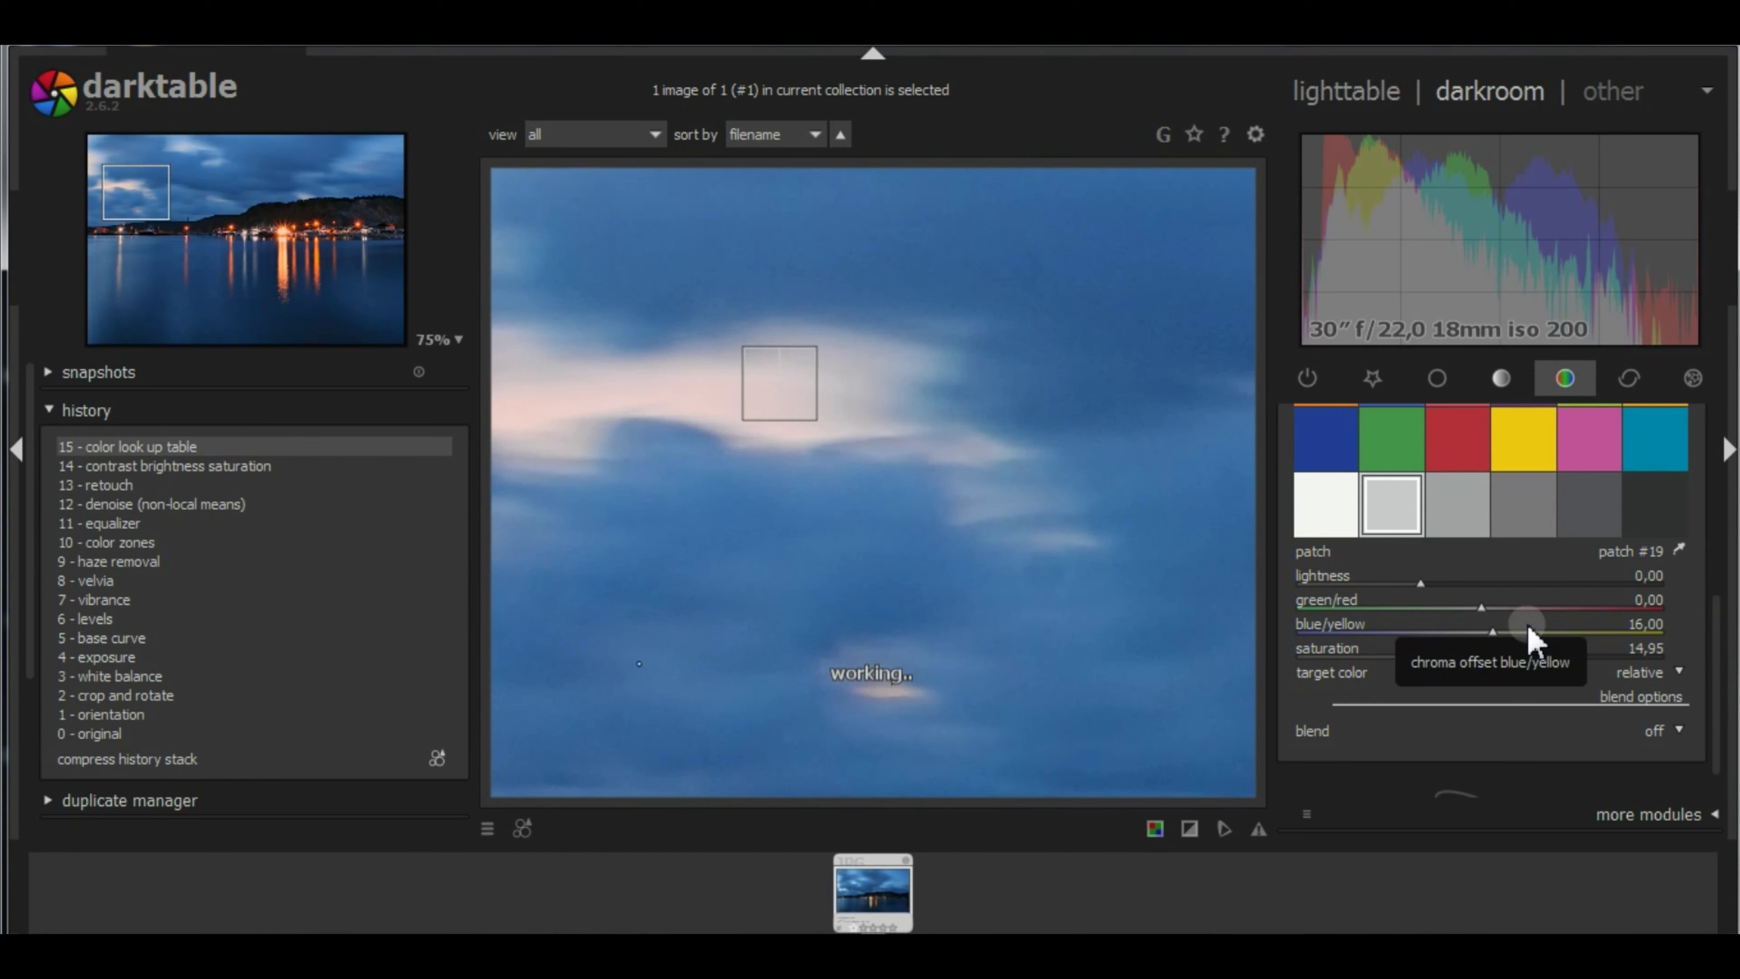
scroll(1541, 612, "up", 5)
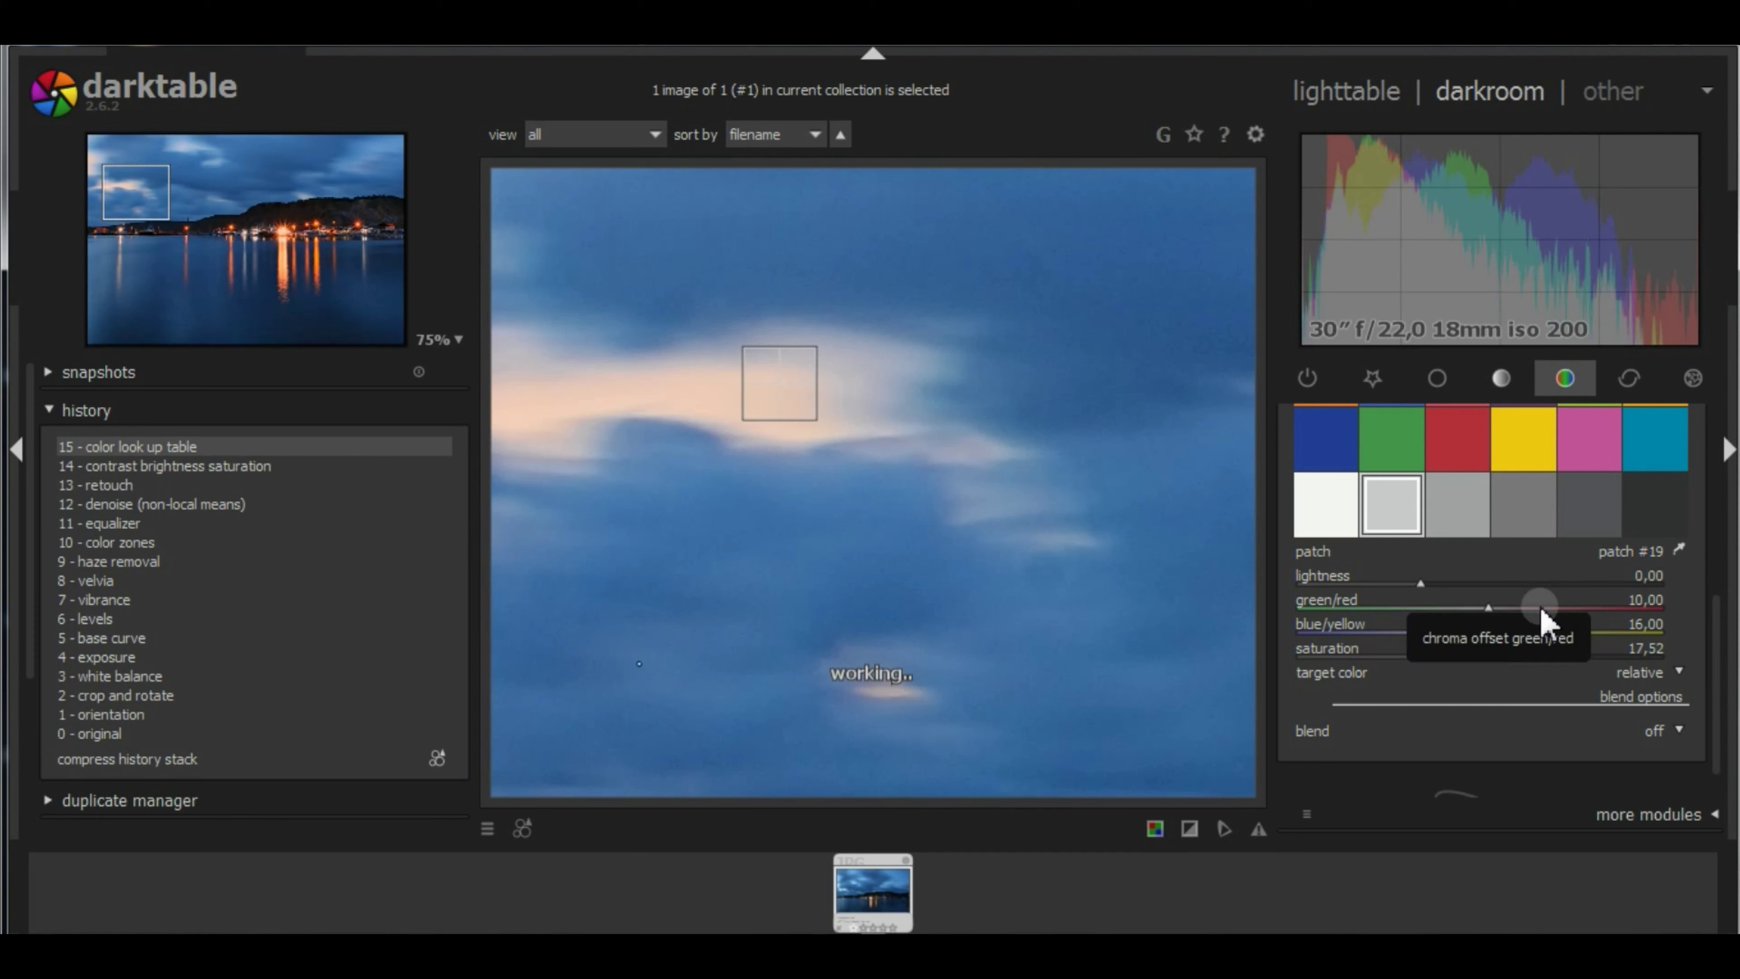
scroll(1541, 612, "up", 1)
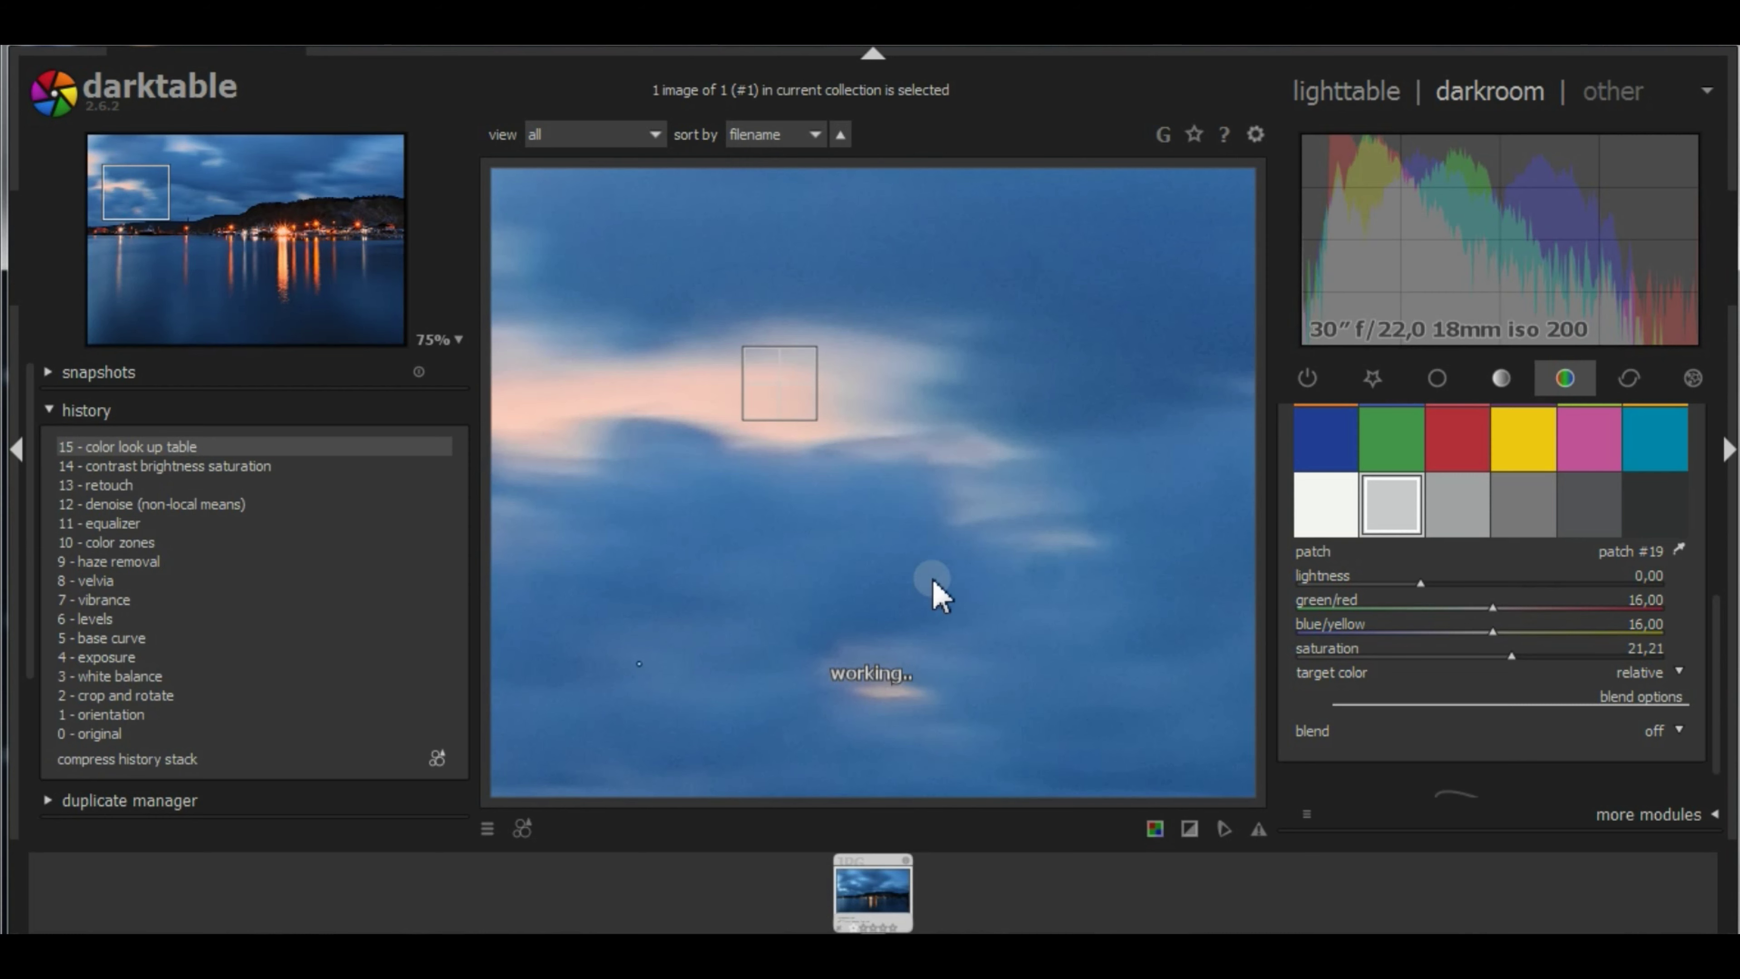
scroll(938, 595, "down", 2)
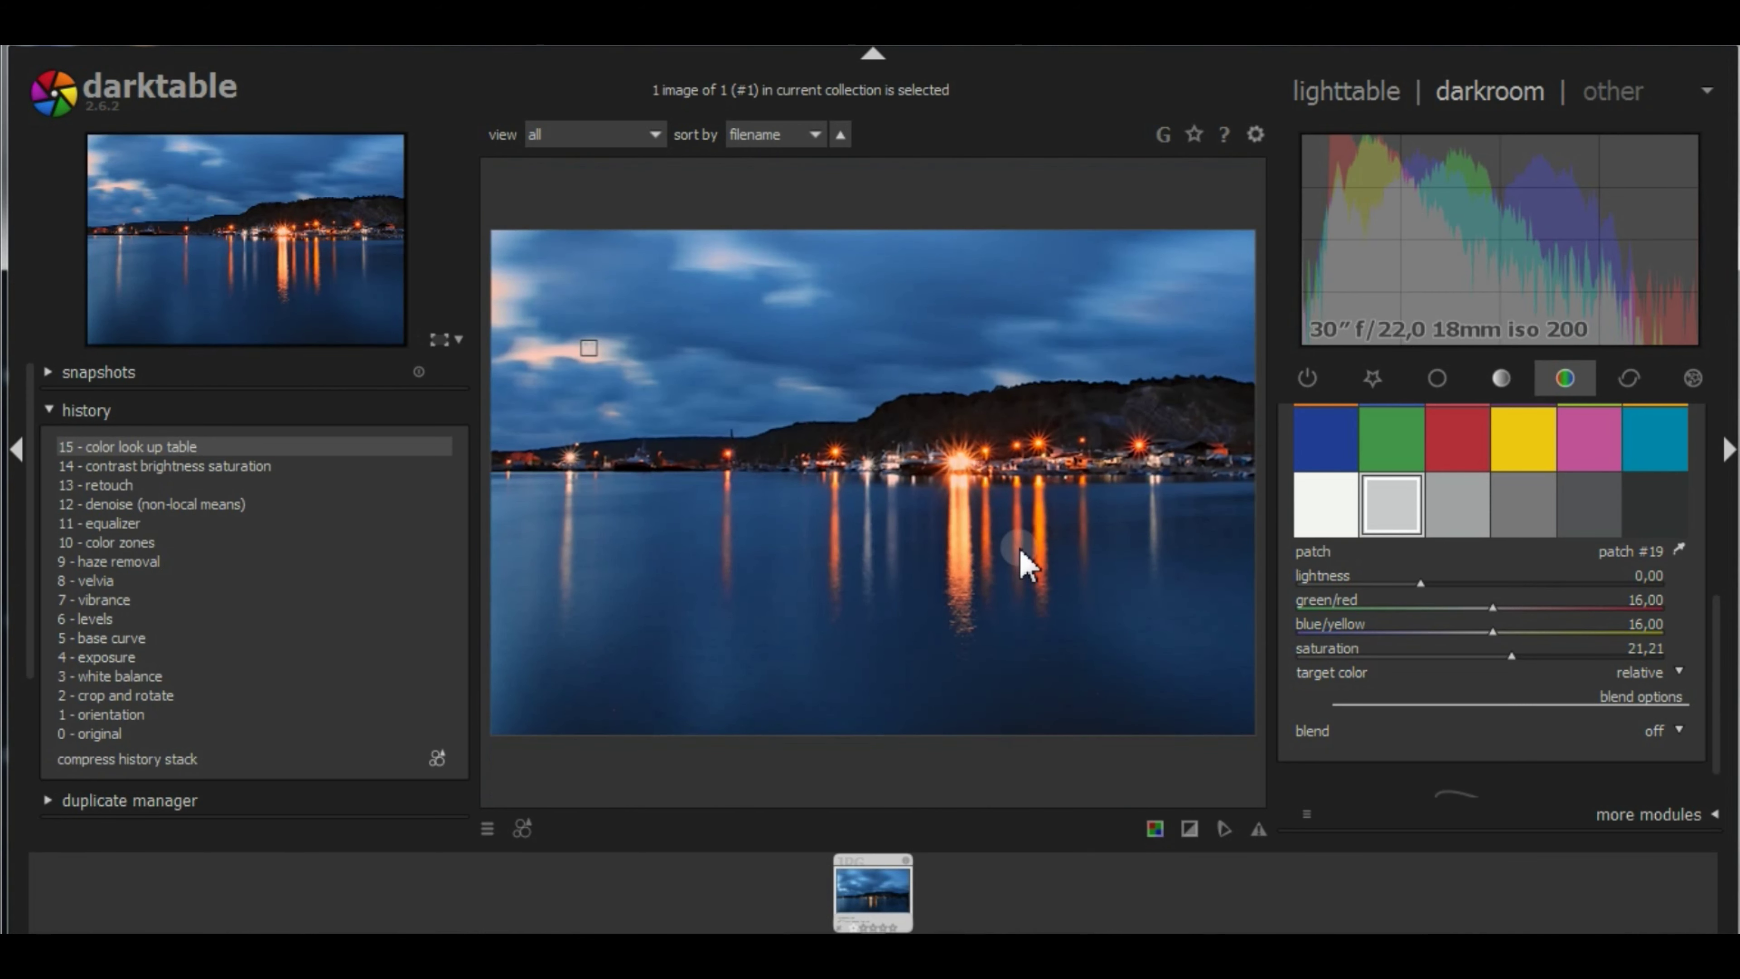
left_click_drag(1717, 645, 1716, 538)
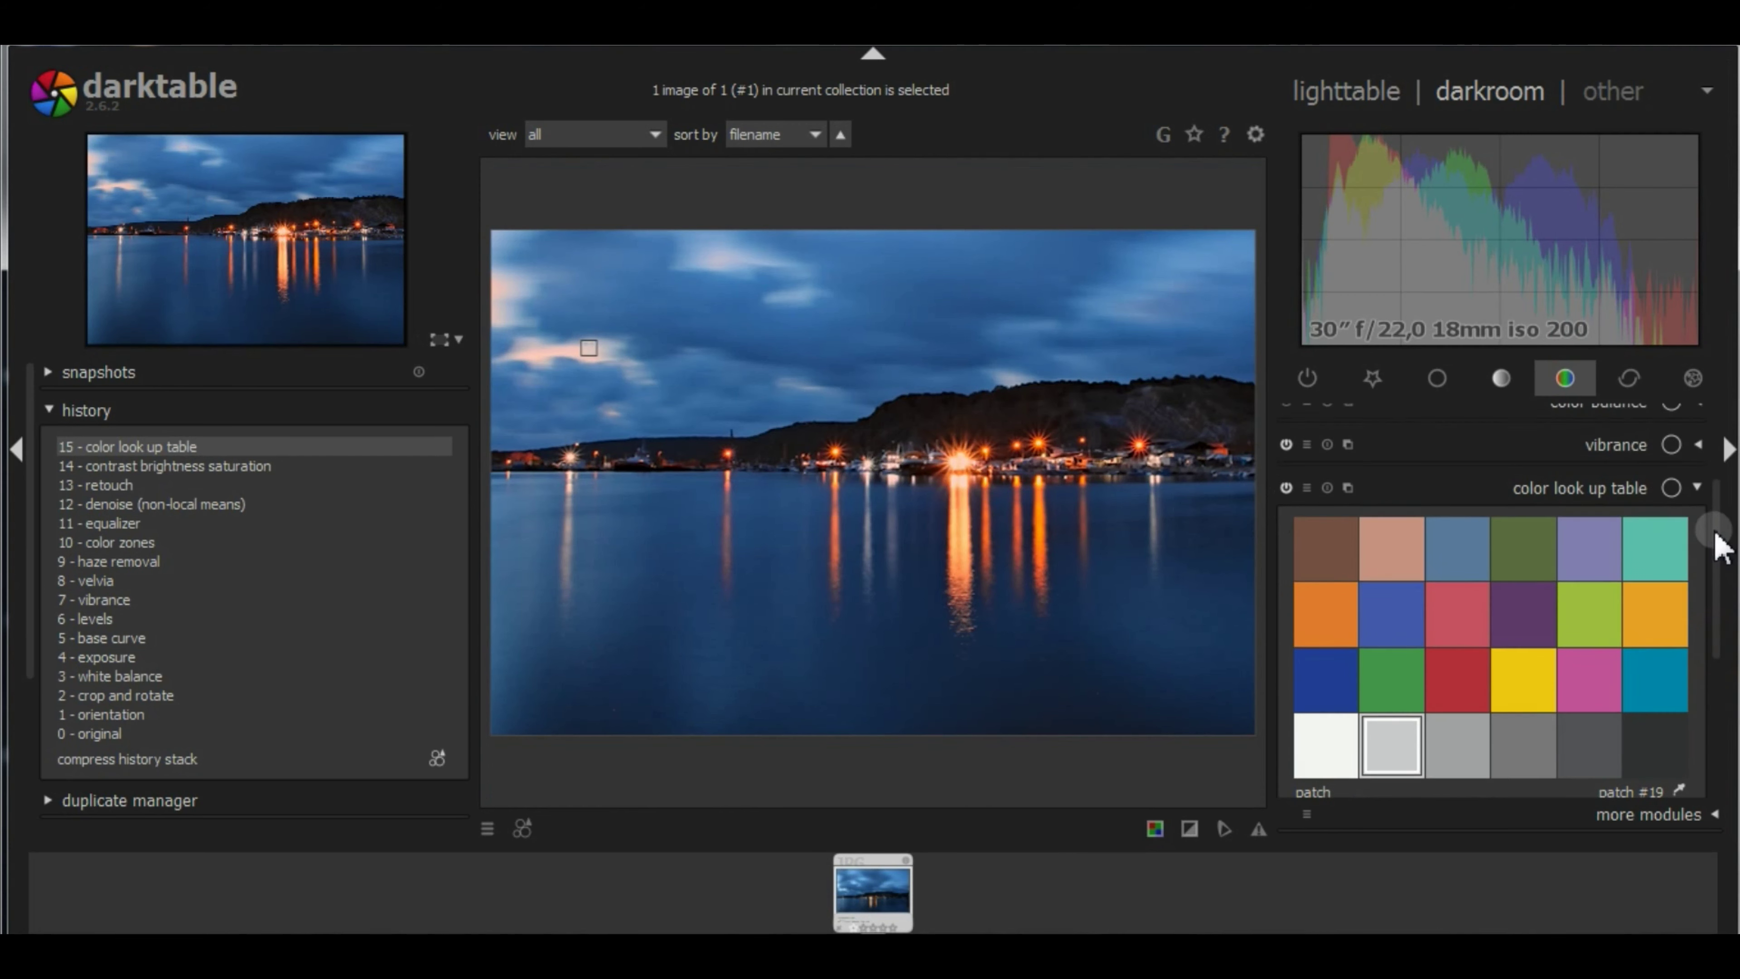
Toggle the color look up table off and on to compare its effect on the harbour lights.
left_click(1286, 487)
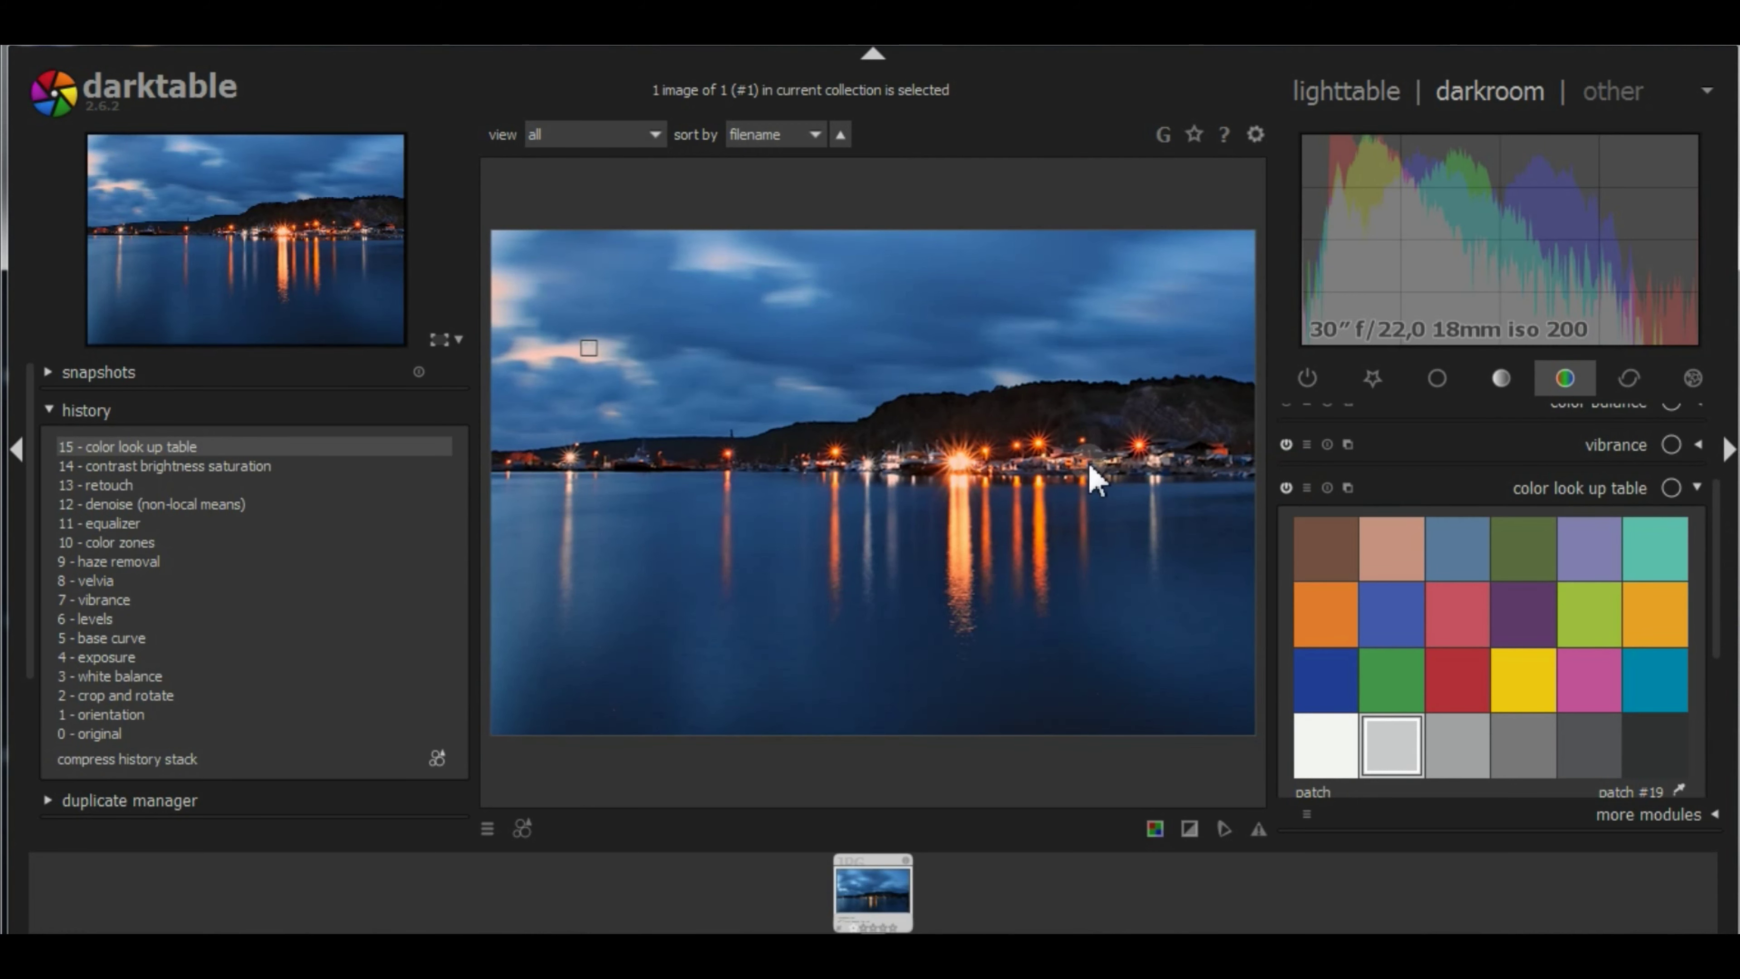
middle_click(952, 397)
scroll(1124, 498, "up", 1)
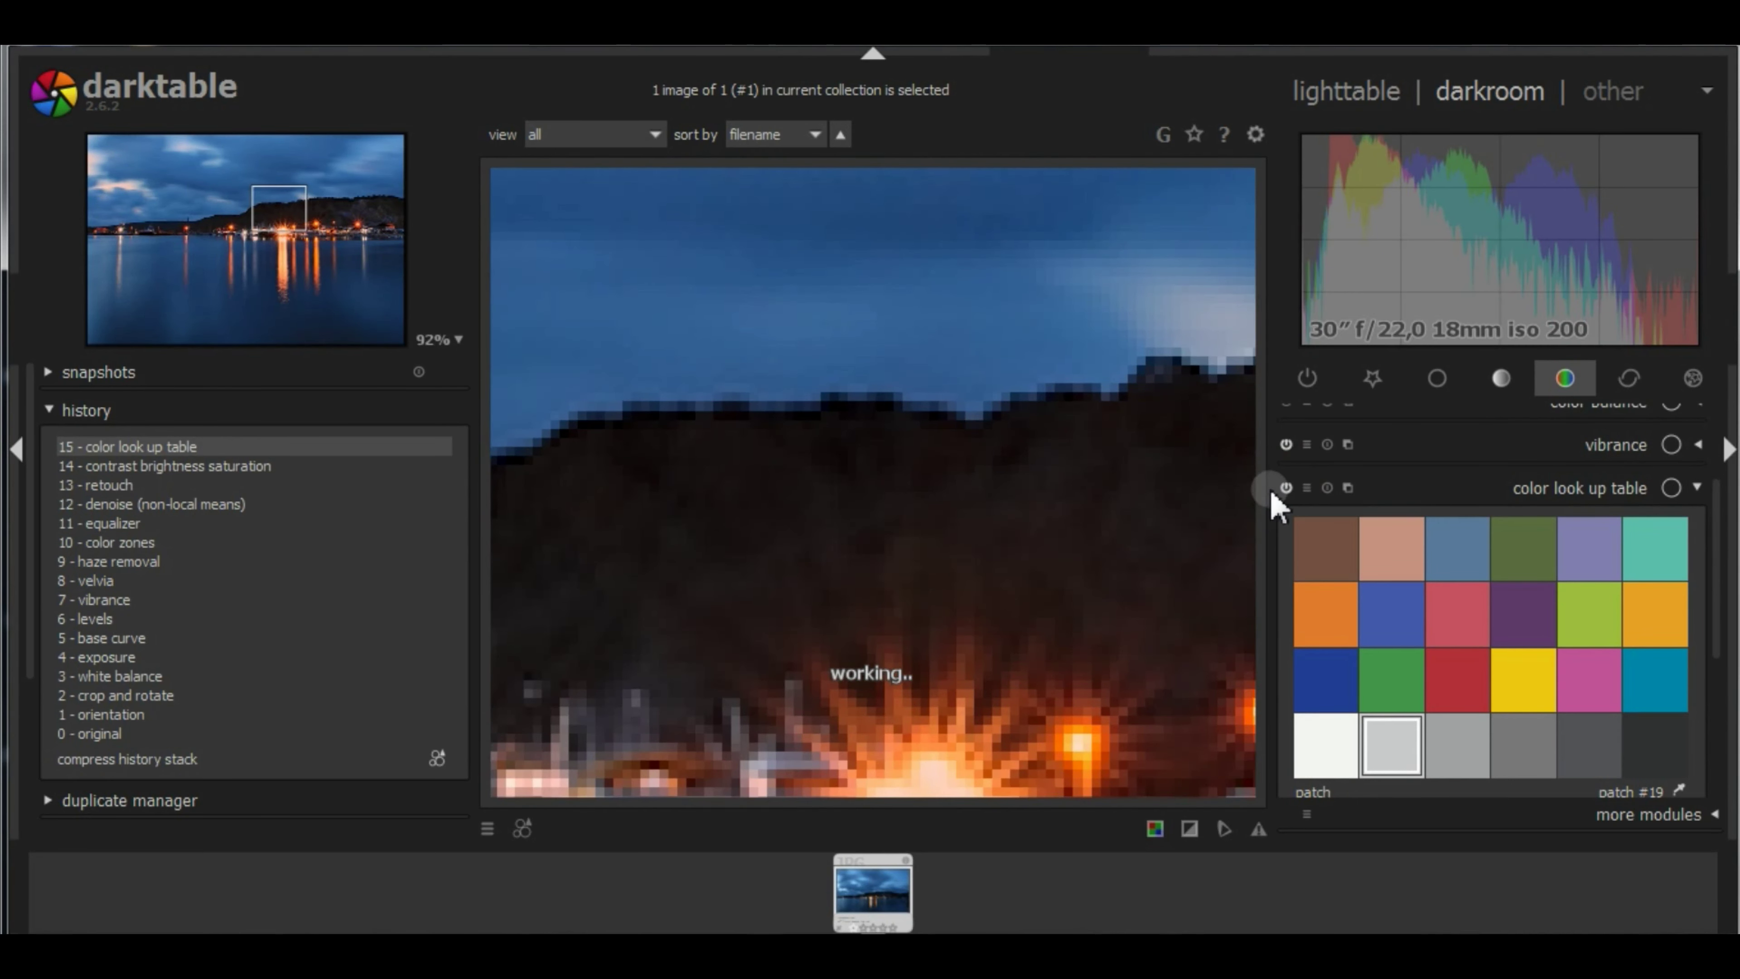
left_click(1286, 486)
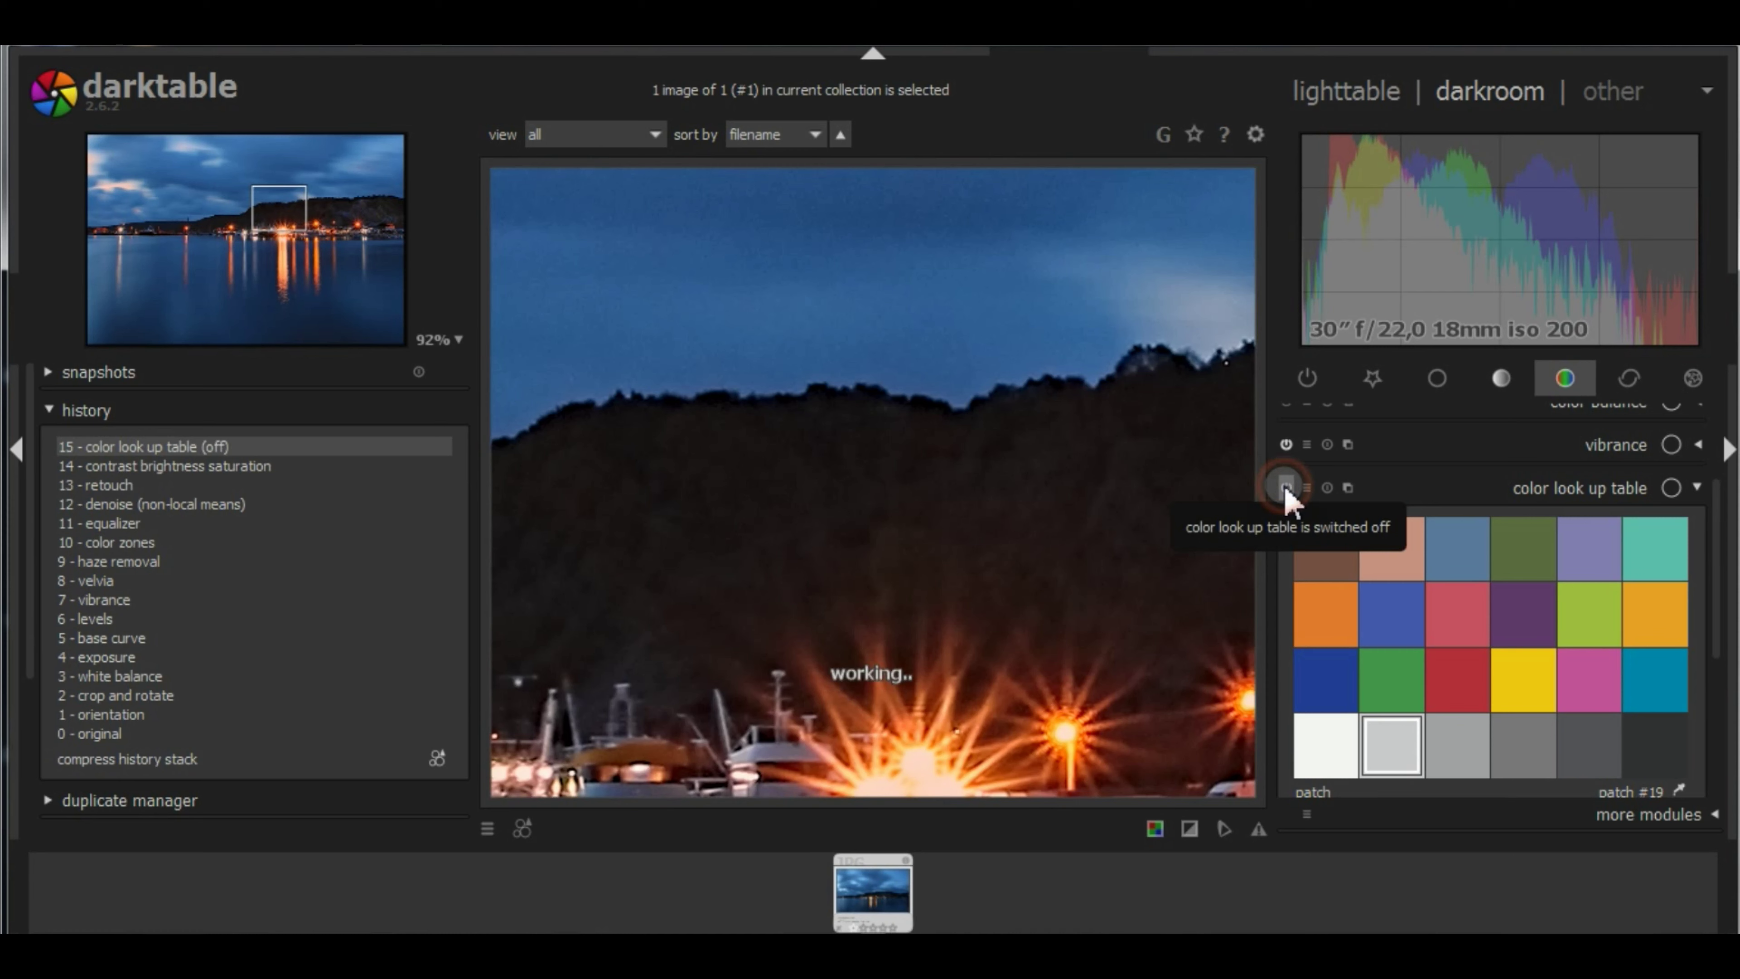
left_click(1286, 487)
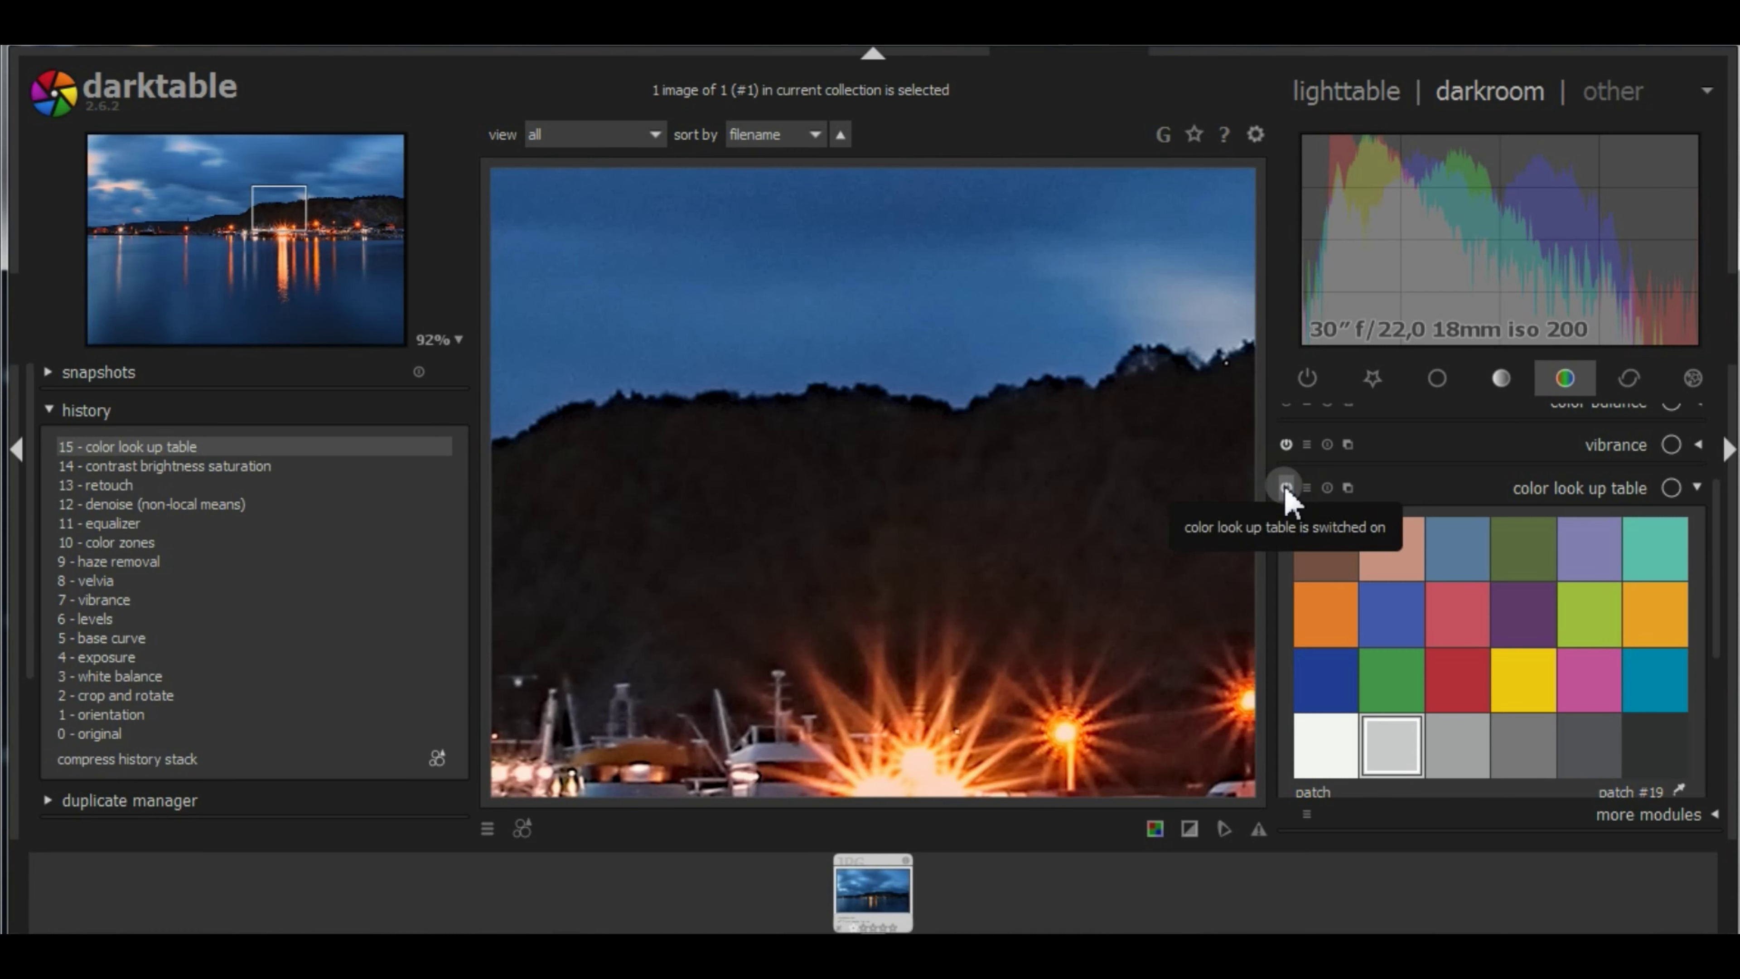
left_click(1699, 487)
Lower color zones saturation at the red hue-curve ends and compress history to 15 steps.
left_click(1700, 507)
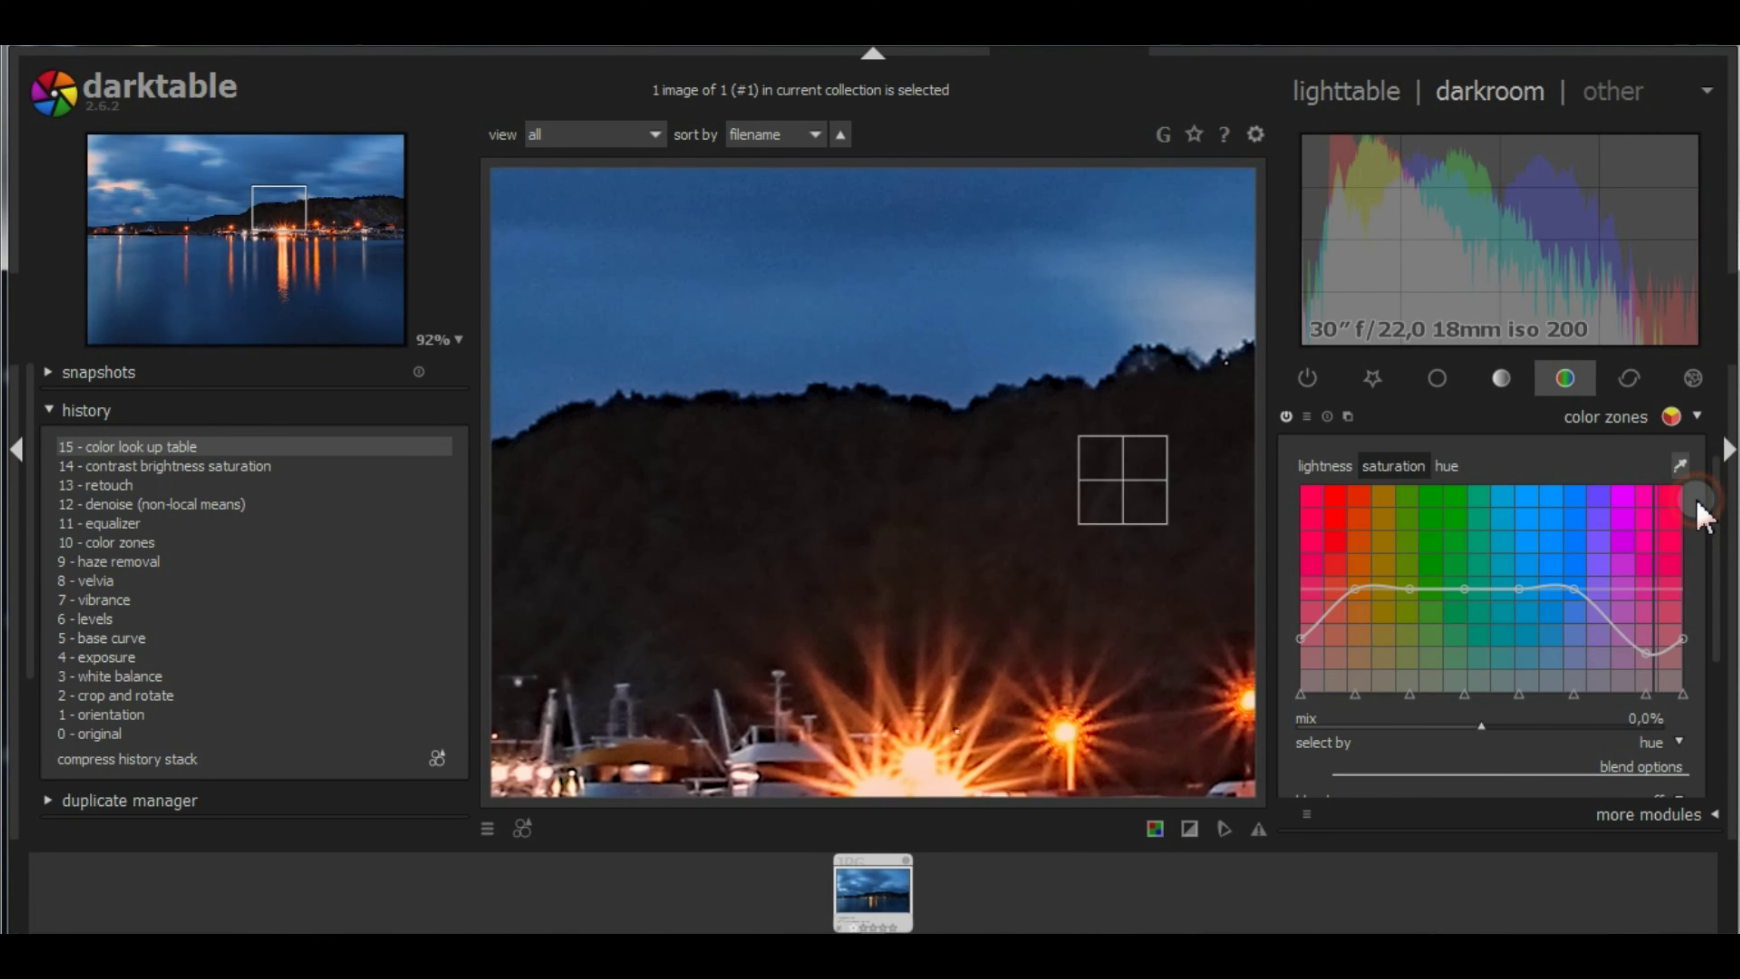
left_click_drag(1684, 650, 1683, 655)
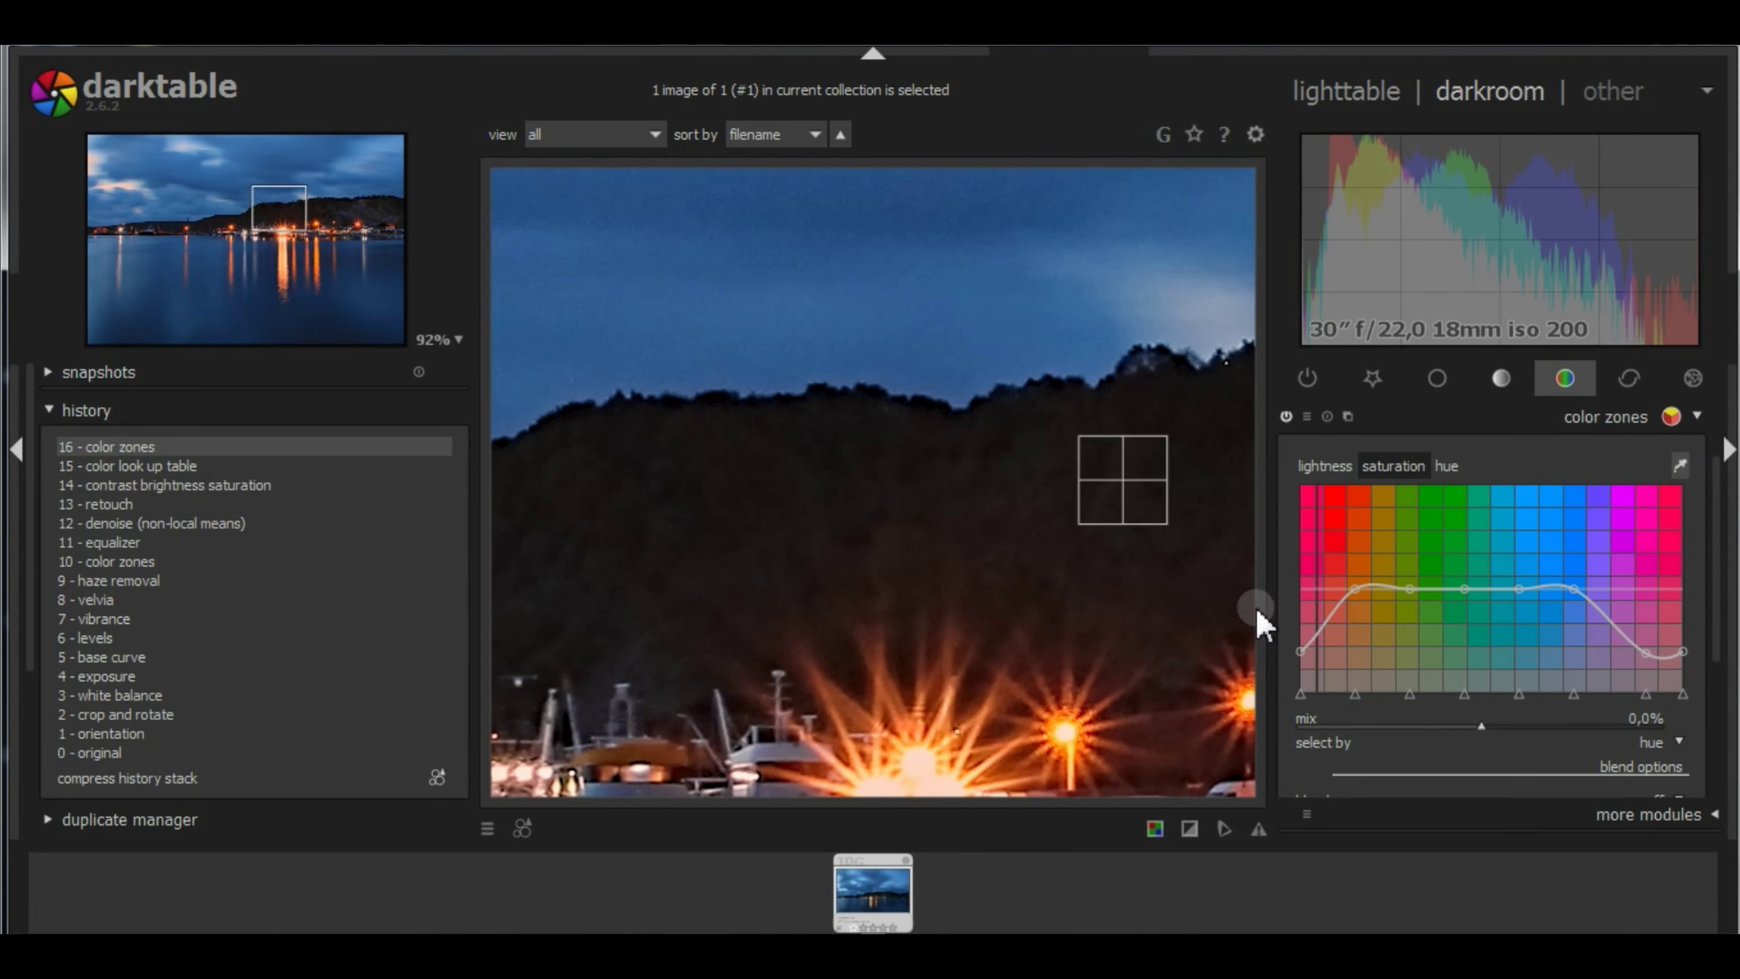
left_click(1686, 416)
middle_click(955, 562)
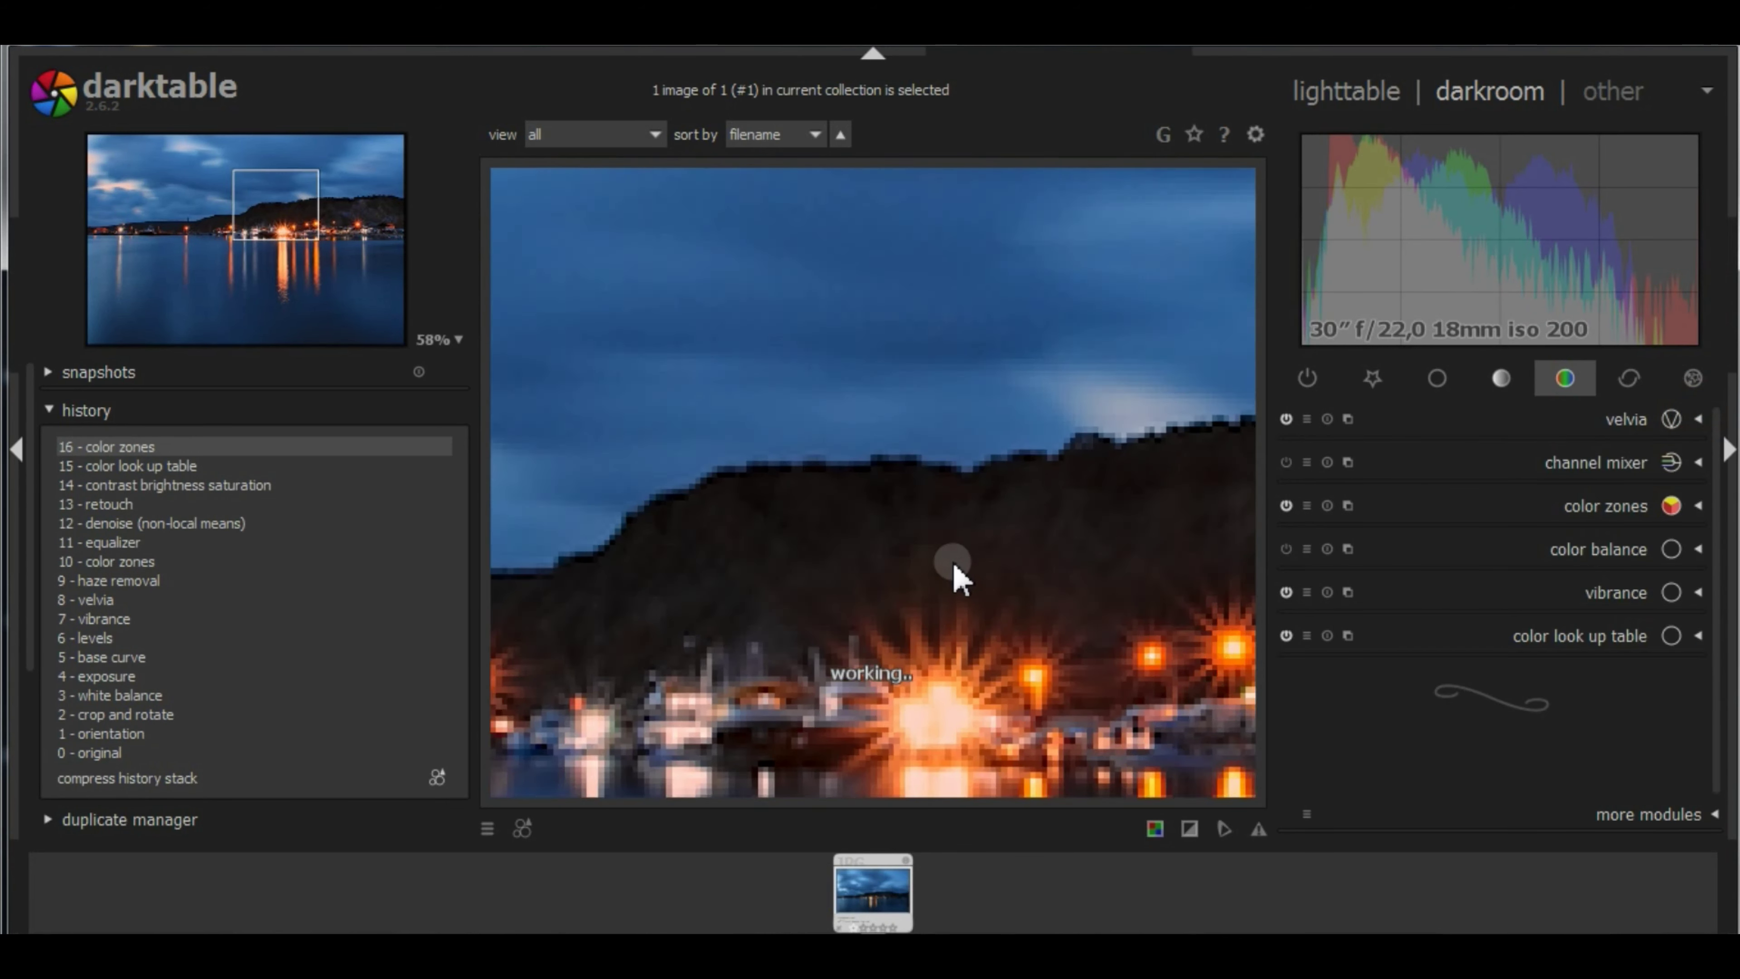
left_click(181, 778)
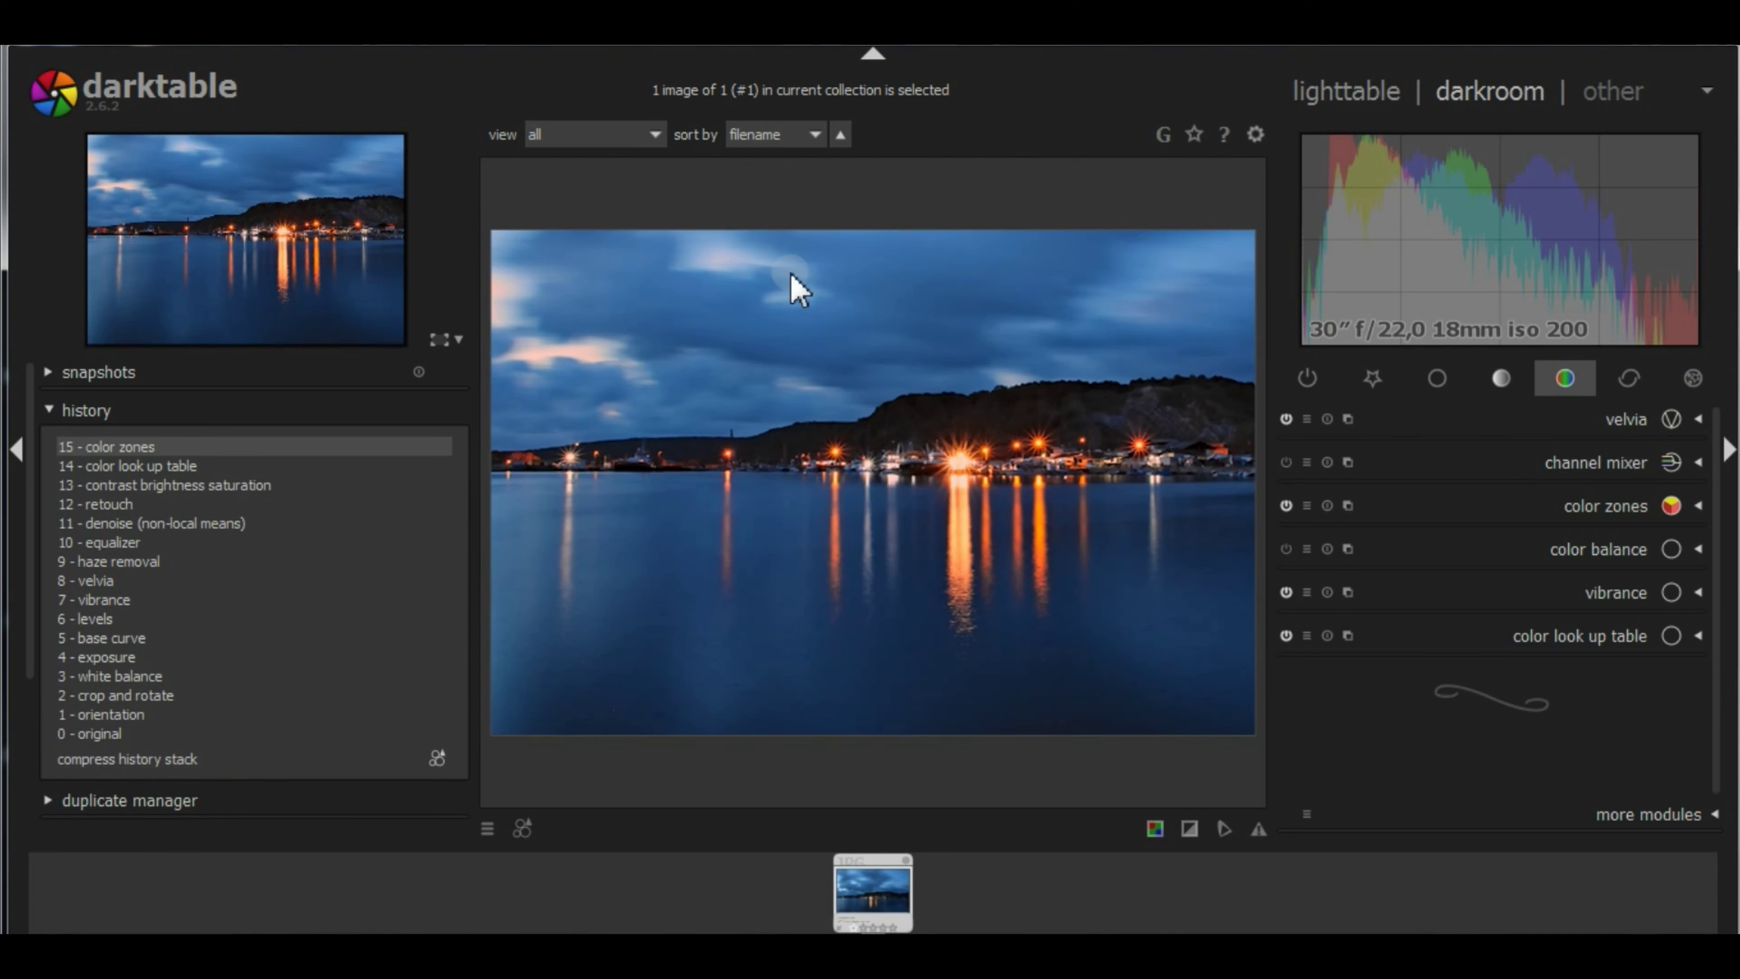
Take a snapshot of the finished color zones (15) edit.
left_click(99, 409)
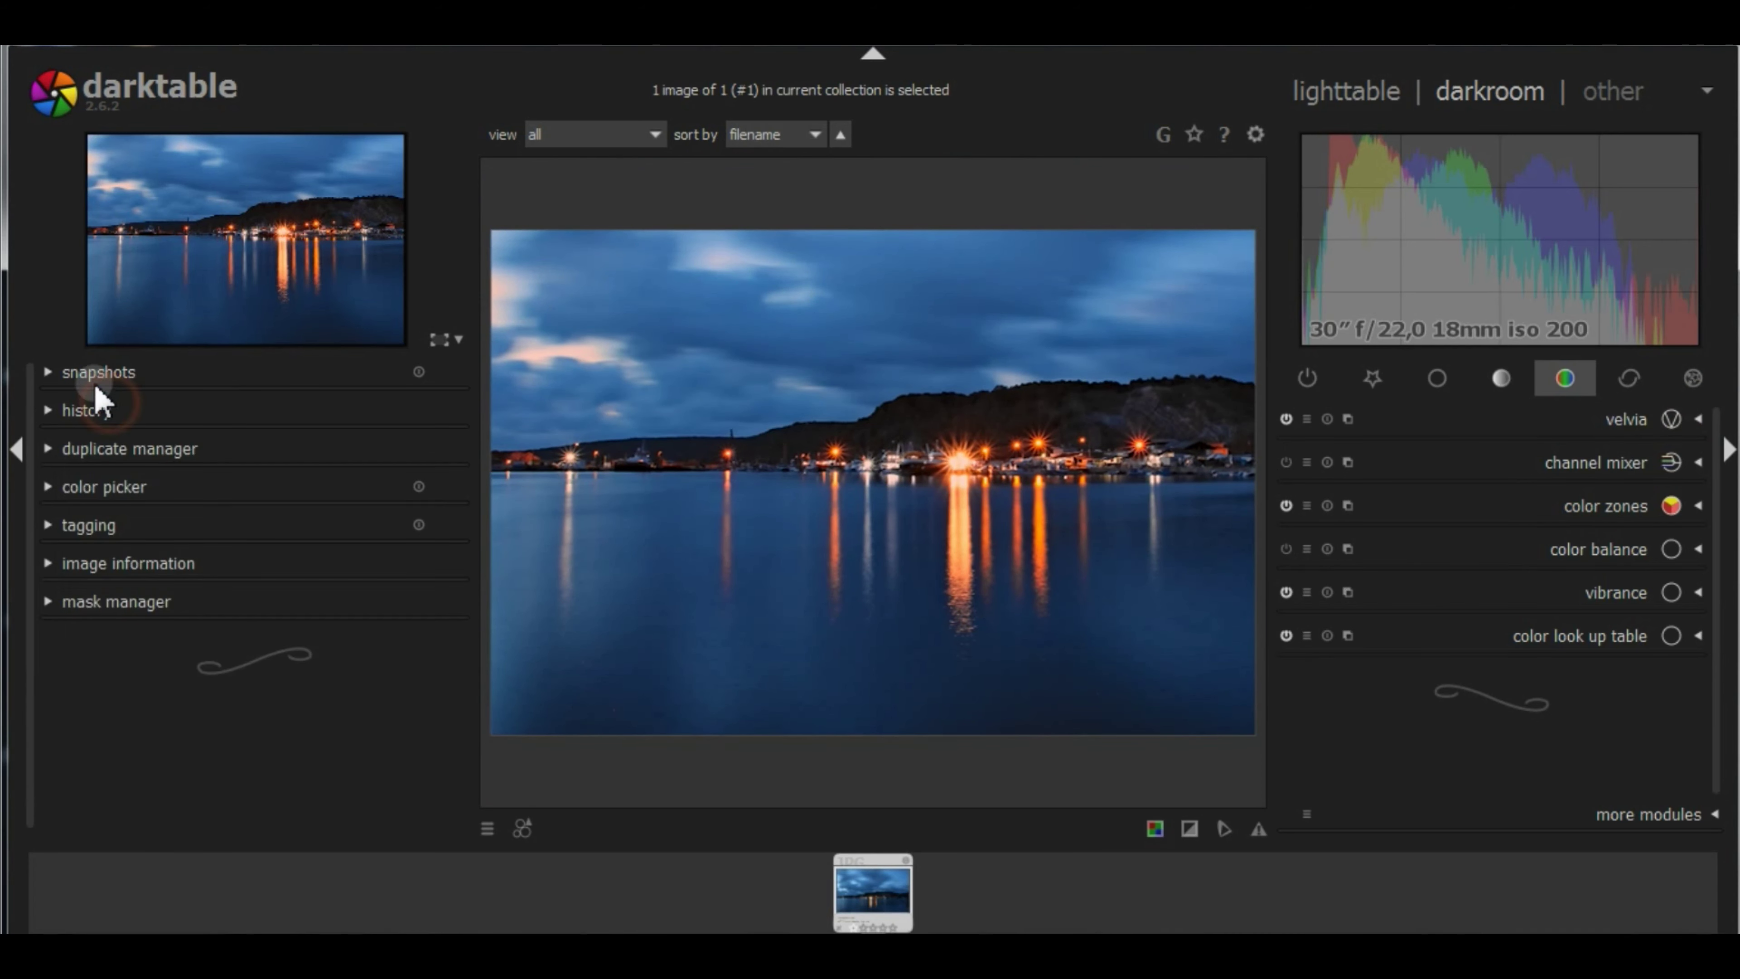
left_click(99, 373)
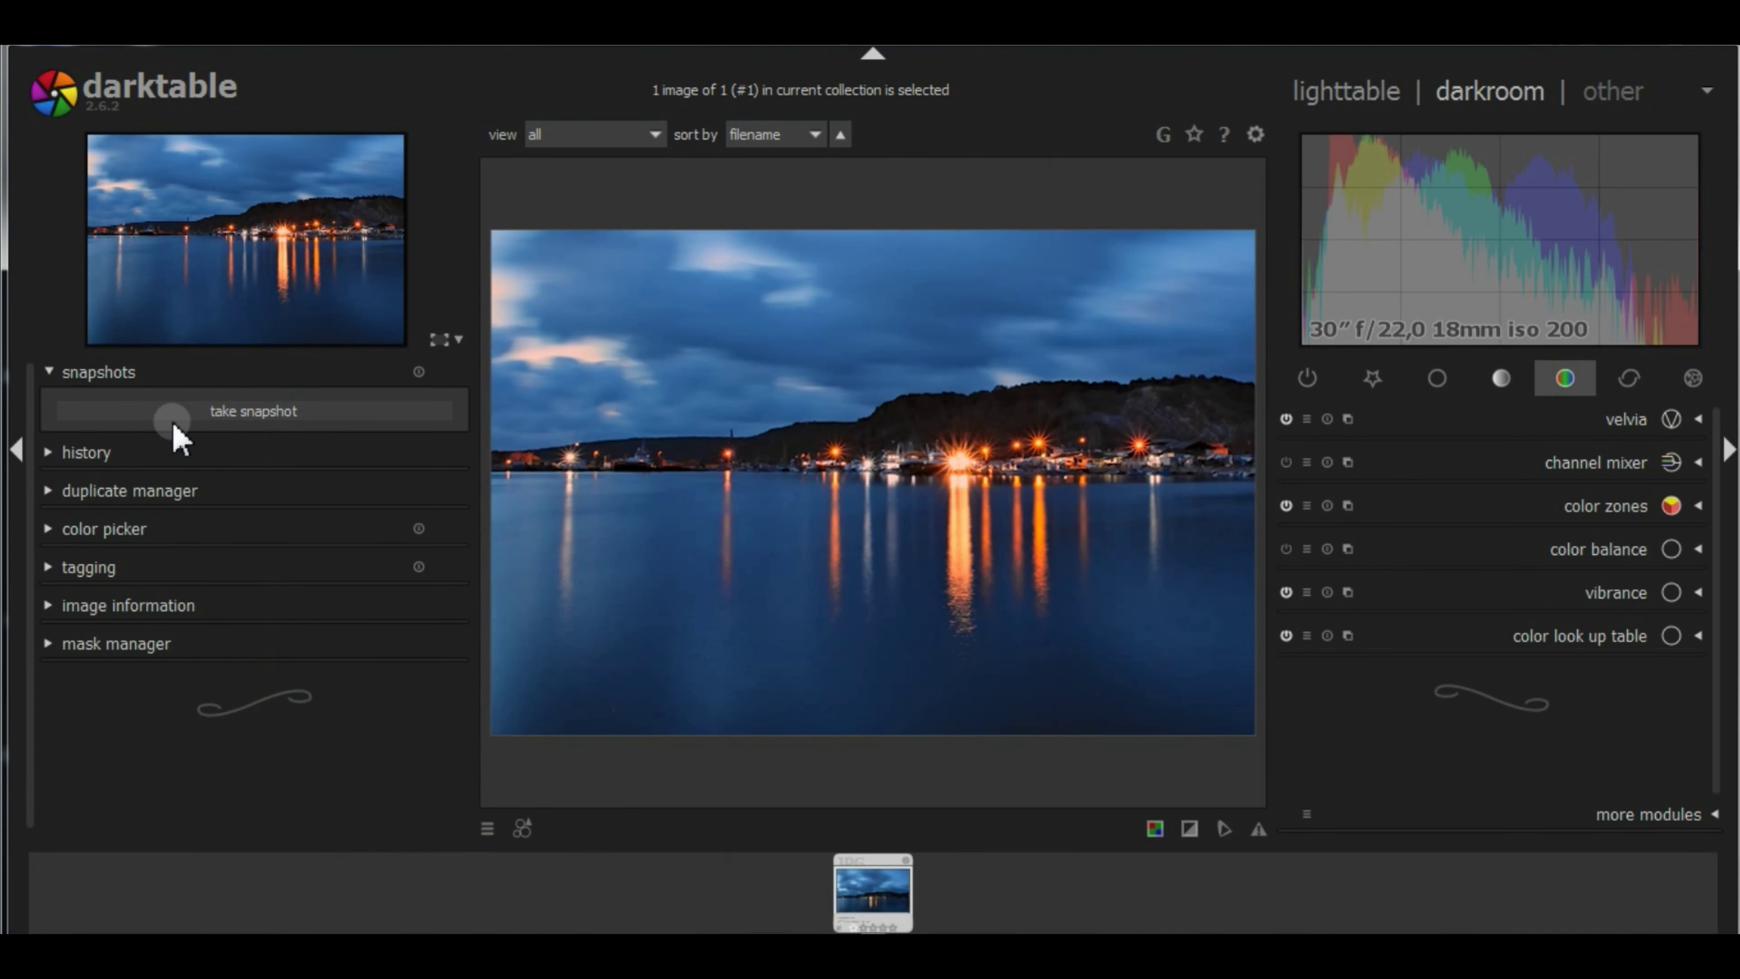
left_click(202, 415)
Rewind to 2 - crop and rotate and compare against the snapshot in split view.
left_click(47, 474)
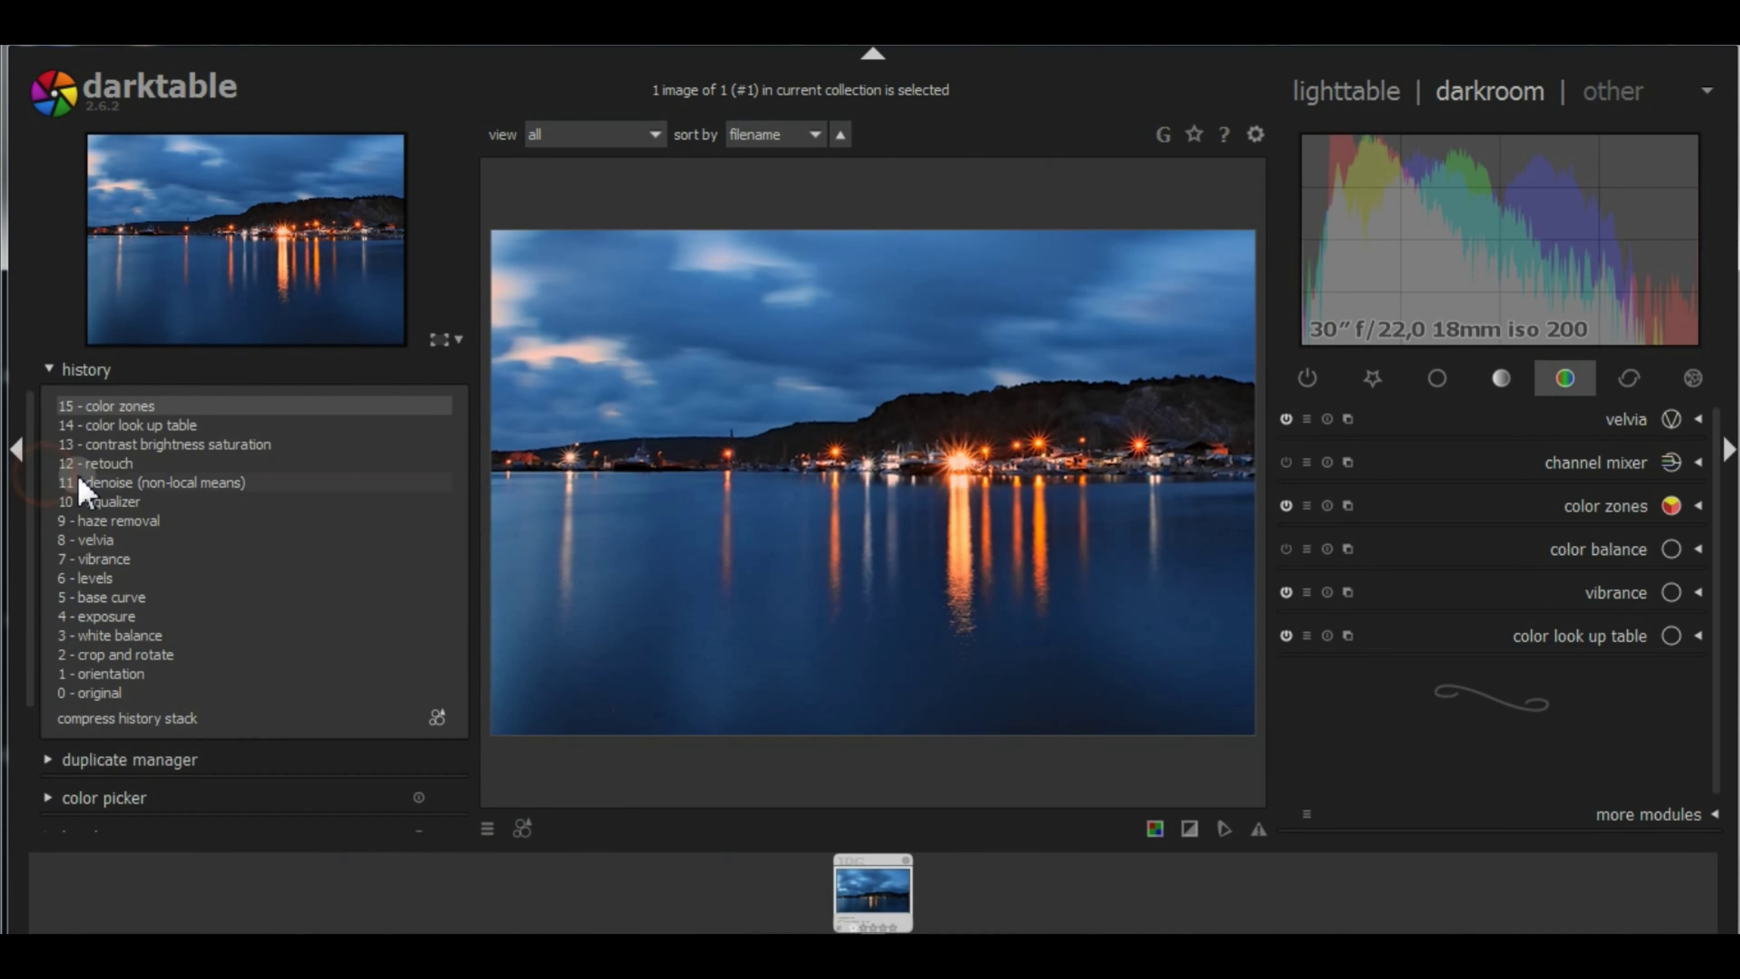
left_click(113, 657)
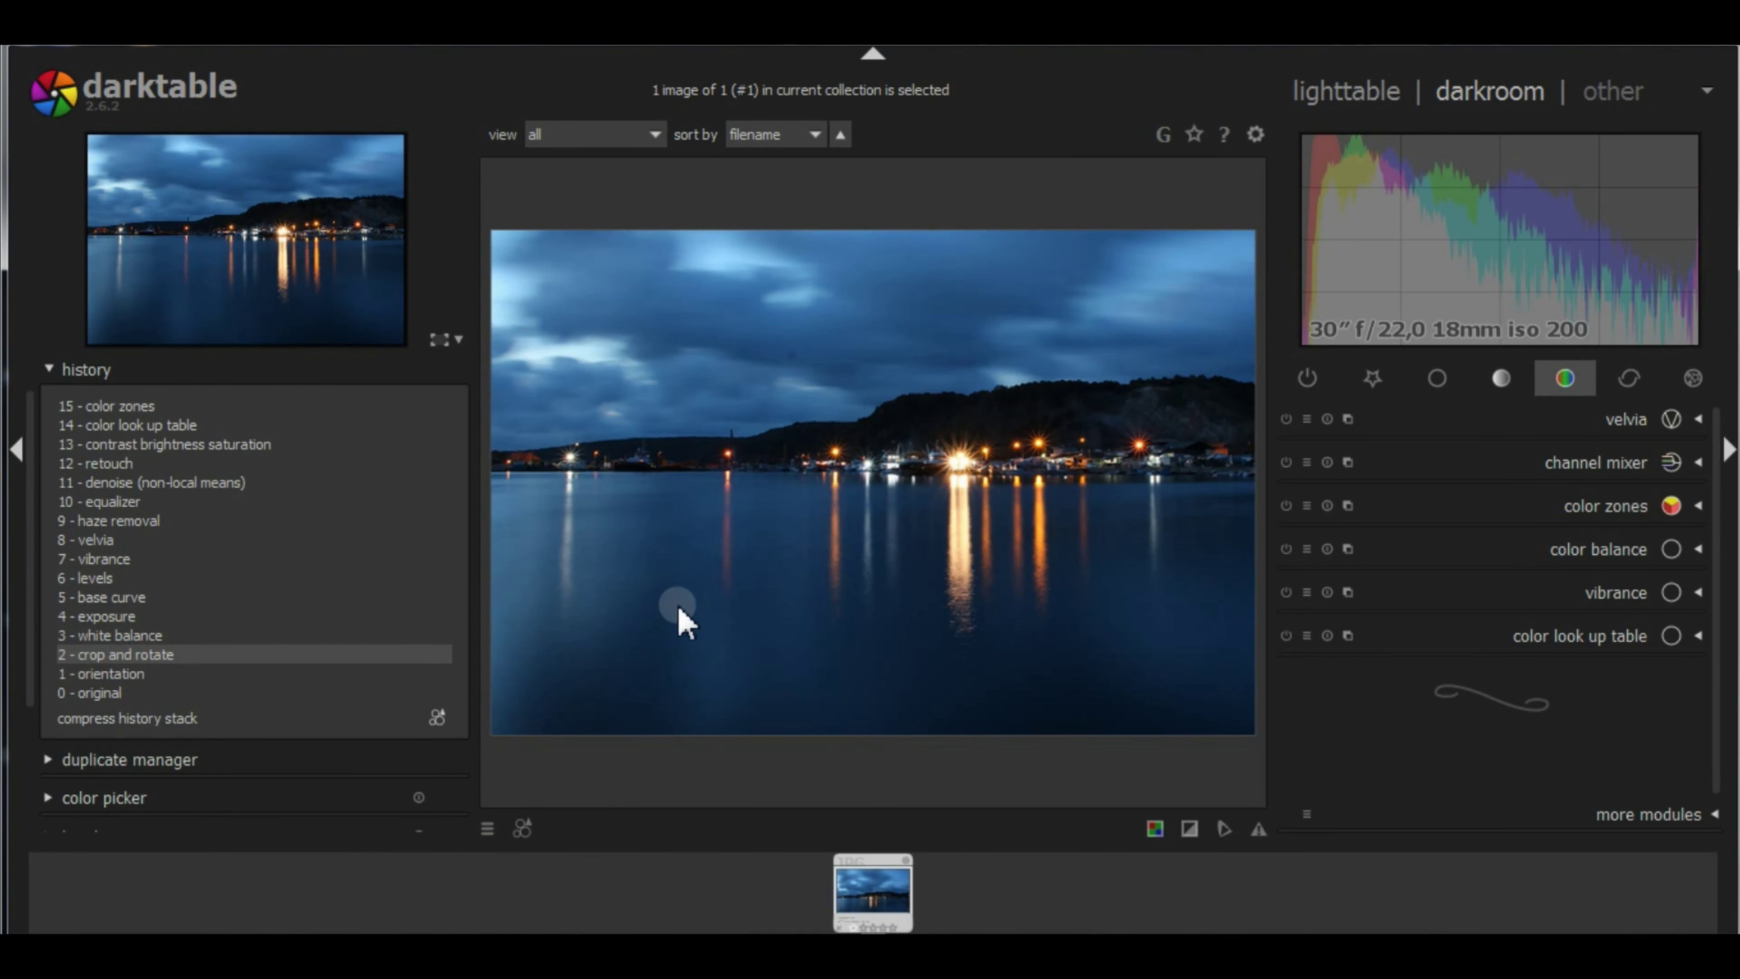
left_click(226, 370)
left_click(149, 377)
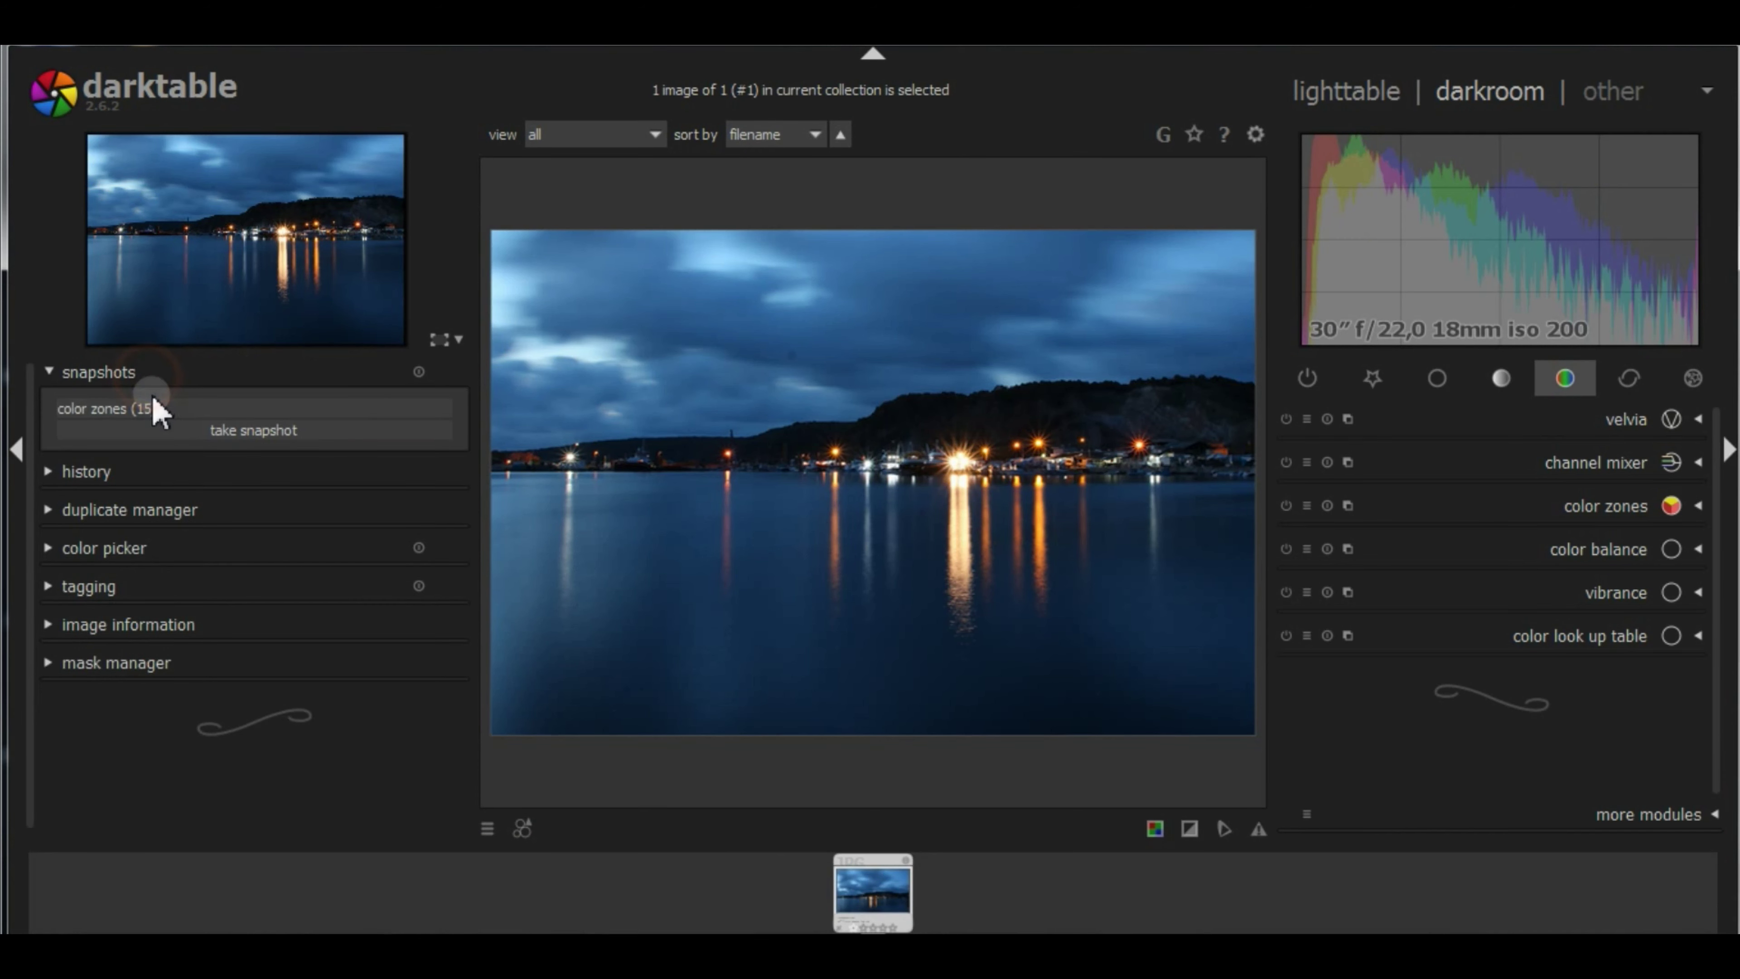
left_click(156, 408)
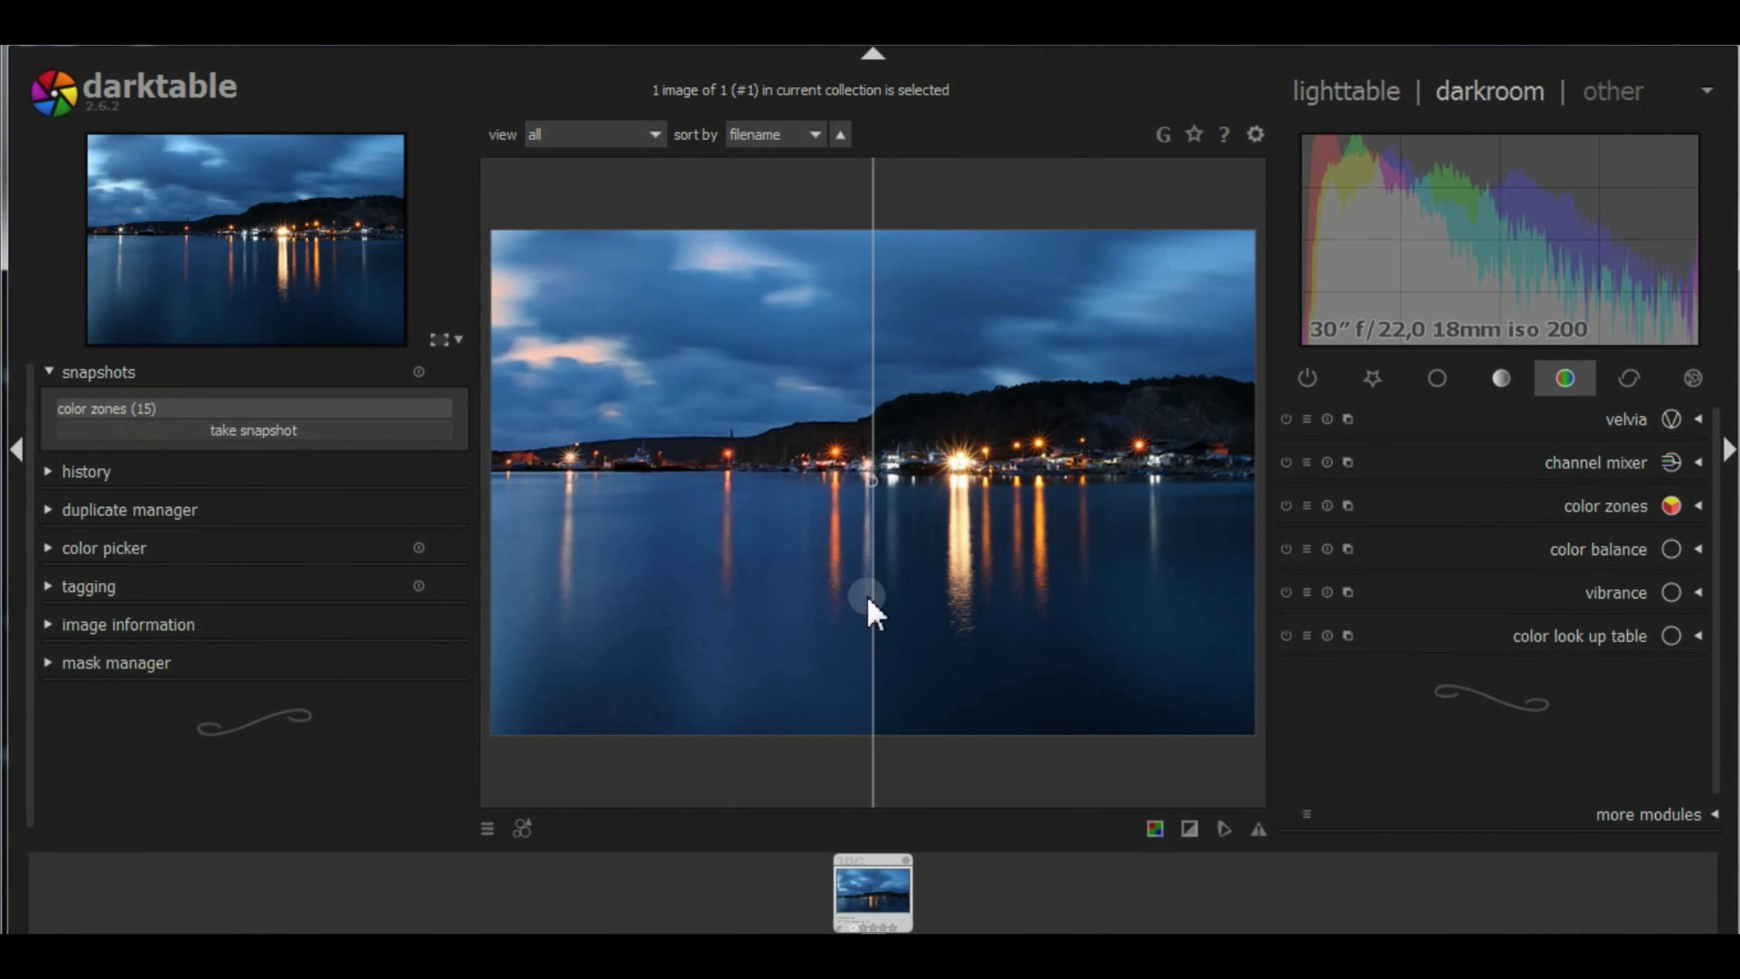
mouse_move(874, 601)
left_mouse_down()
mouse_move(1266, 684)
mouse_move(480, 661)
mouse_move(1266, 716)
left_mouse_up()
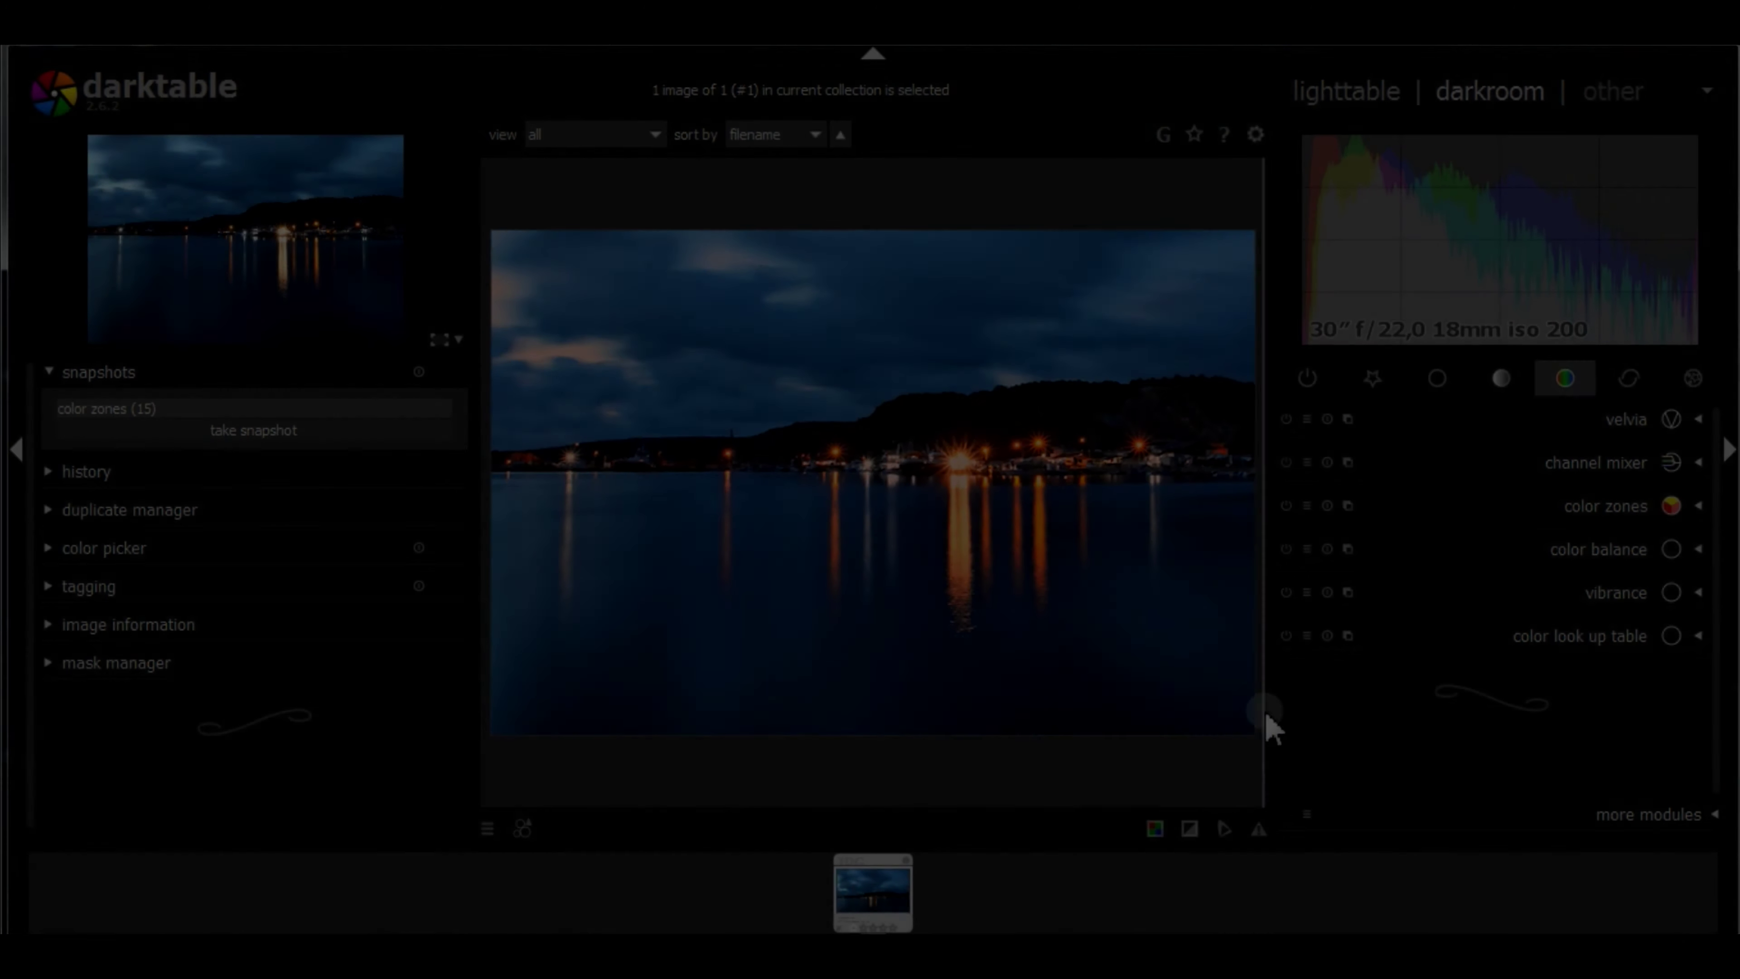